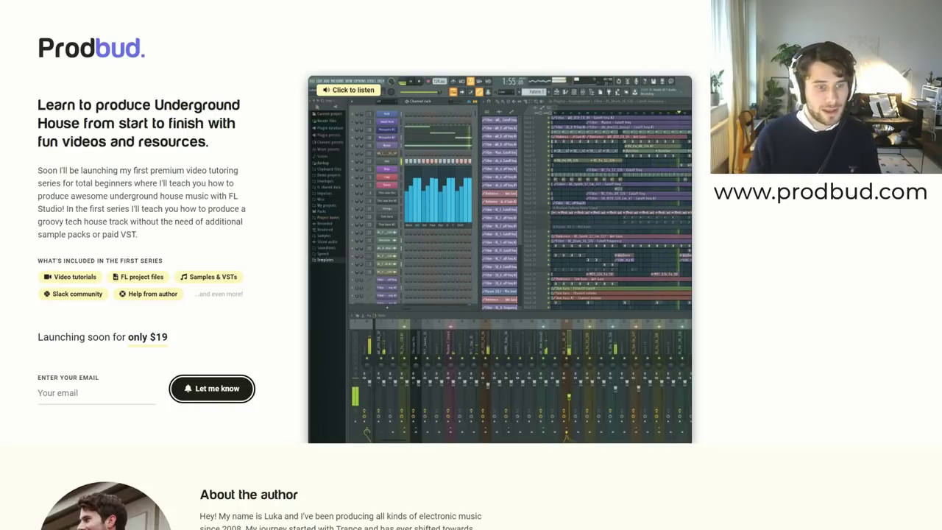
pyautogui.scroll(-3, 368, 264)
pyautogui.scroll(3, 368, 265)
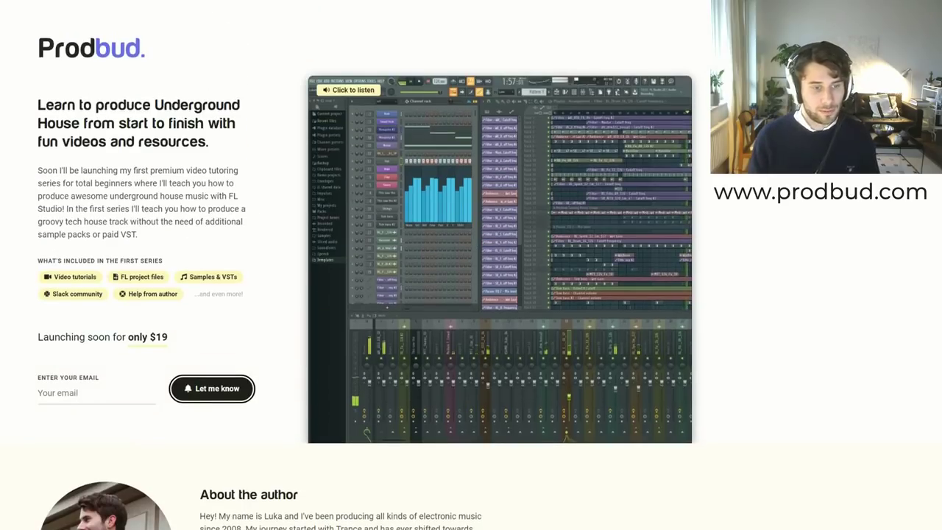
pyautogui.scroll(-1, 471, 264)
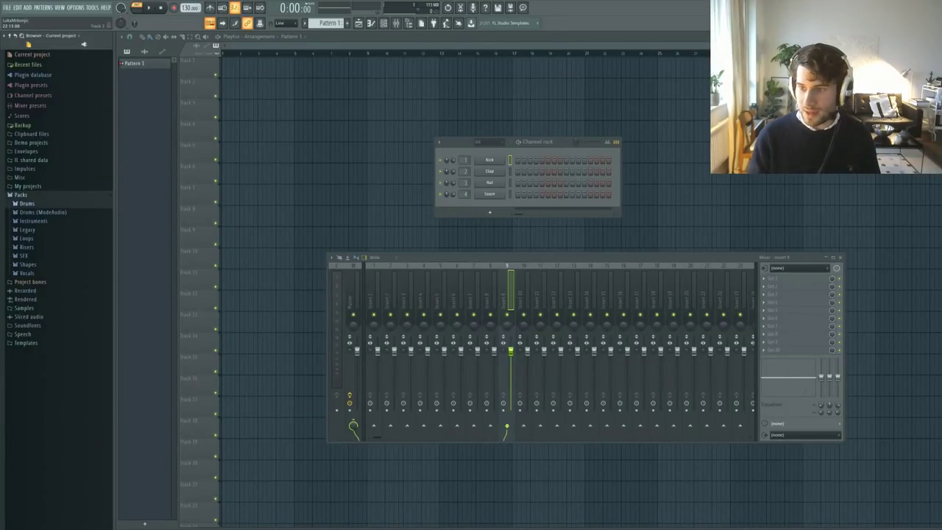
# - Set the project tempo to 126 BPM and arrange the channel rack above the mixer
pyautogui.moveTo(559, 141); pyautogui.dragTo(584, 138)
pyautogui.moveTo(600, 260); pyautogui.dragTo(681, 276)
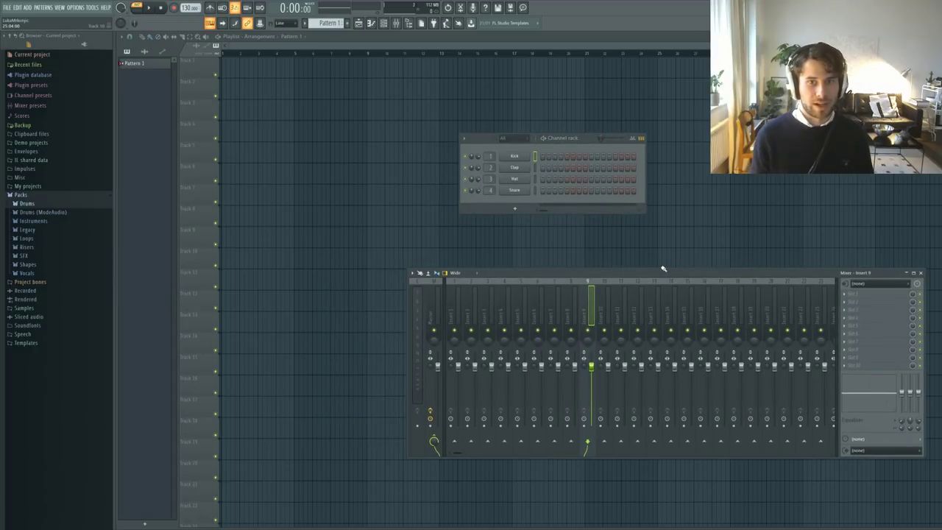
pyautogui.moveTo(186, 8); pyautogui.dragTo(187, 14)
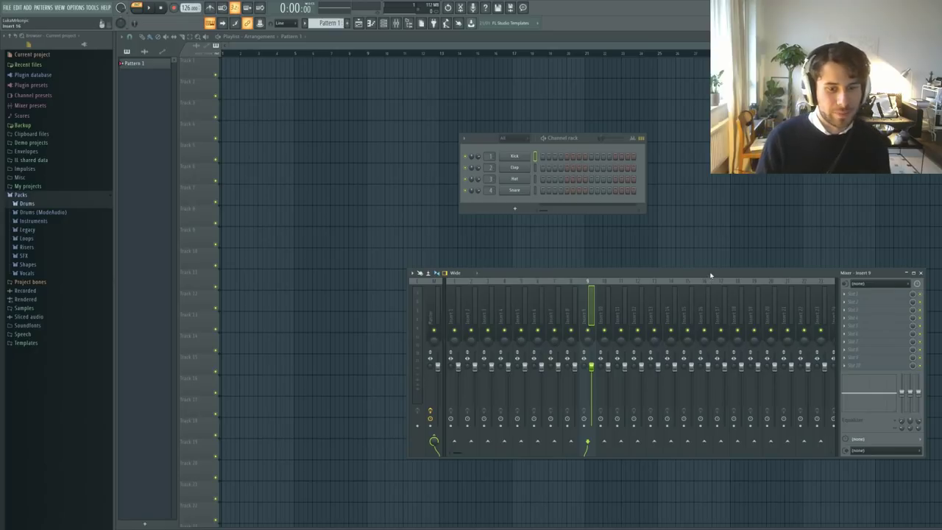
pyautogui.moveTo(706, 273); pyautogui.dragTo(689, 242)
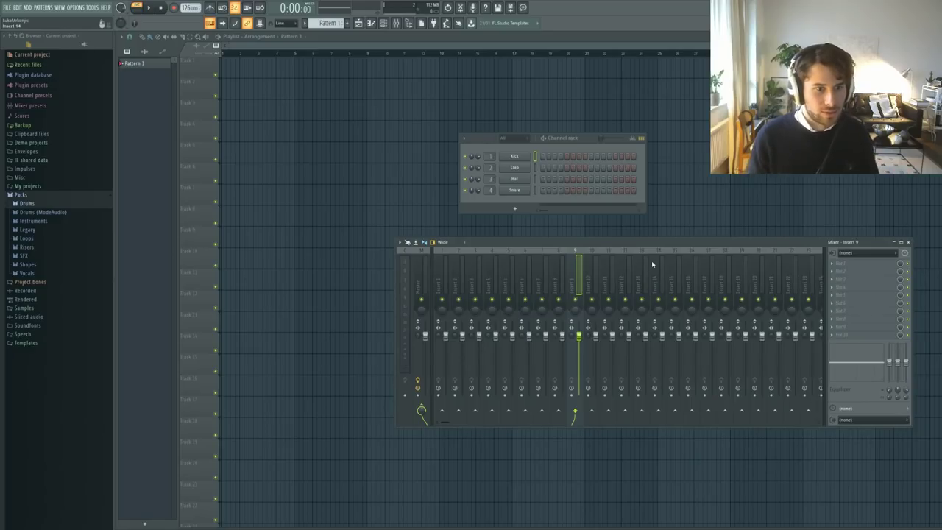
pyautogui.moveTo(638, 243); pyautogui.dragTo(628, 262)
pyautogui.moveTo(586, 142); pyautogui.dragTo(556, 150)
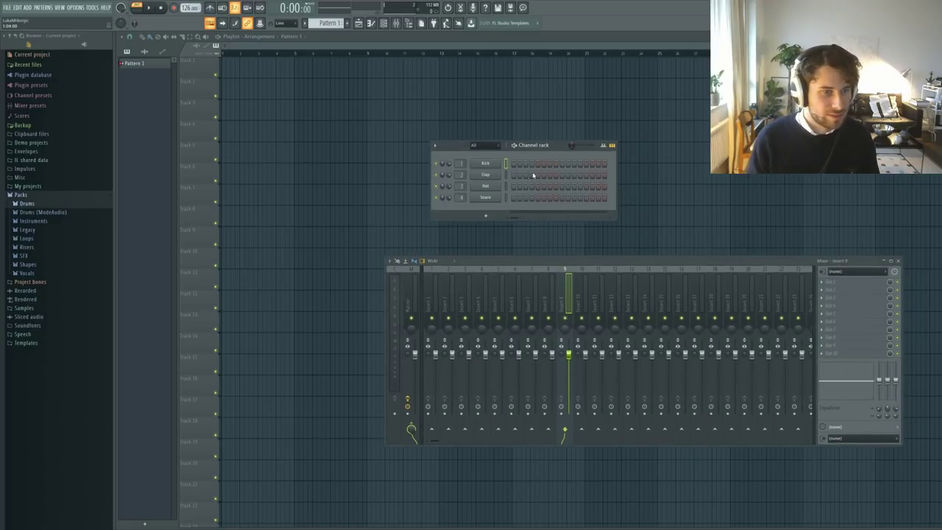
pyautogui.click(30, 204)
pyautogui.click(30, 203)
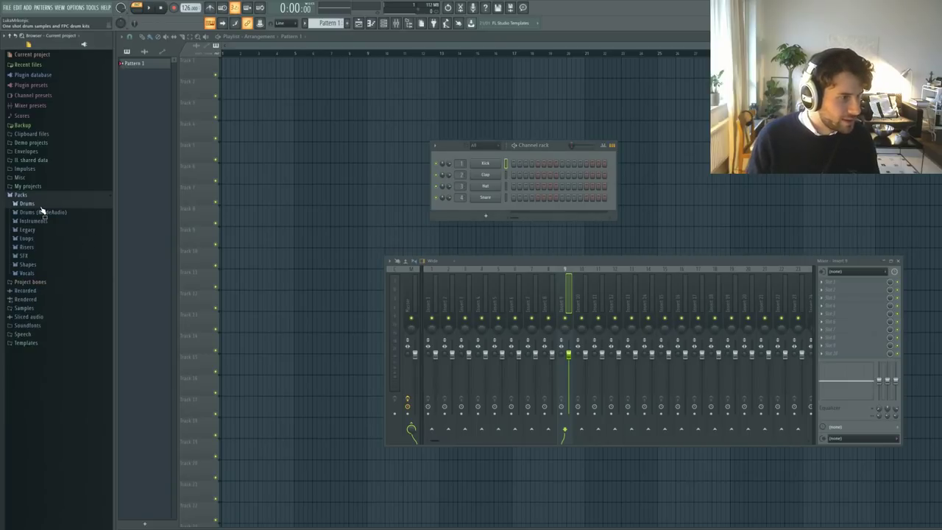
# - Replace the Kick channel with the Sytrus synthesizer and reset it to the Default preset
pyautogui.moveTo(556, 147); pyautogui.dragTo(562, 149)
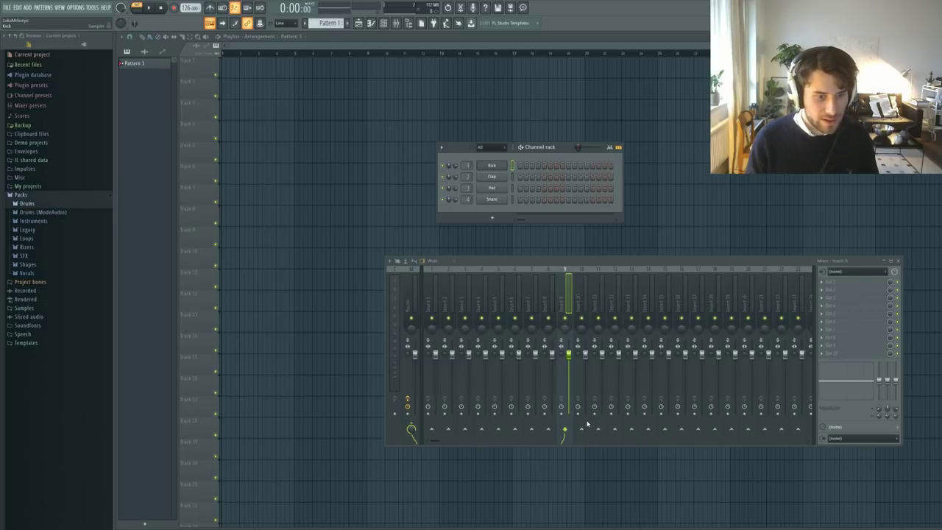
pyautogui.moveTo(332, 96); pyautogui.dragTo(691, 212)
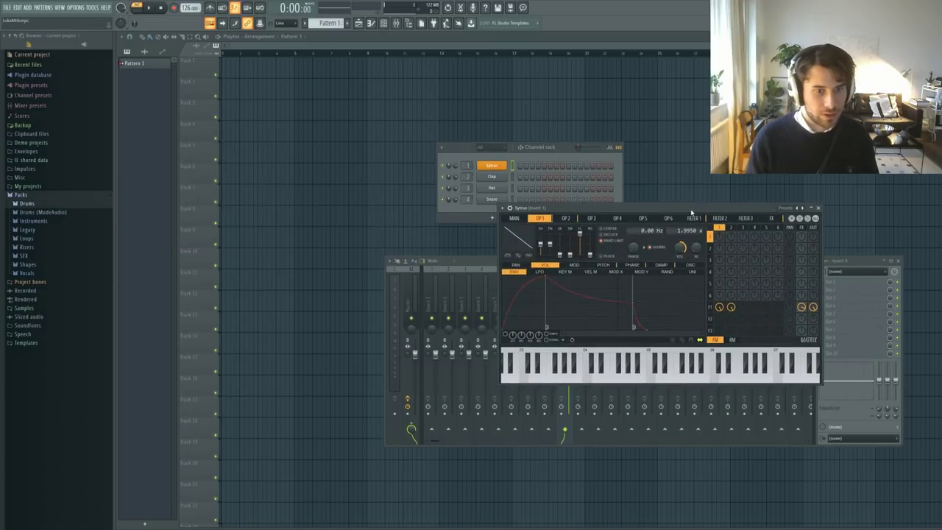
pyautogui.click(517, 218)
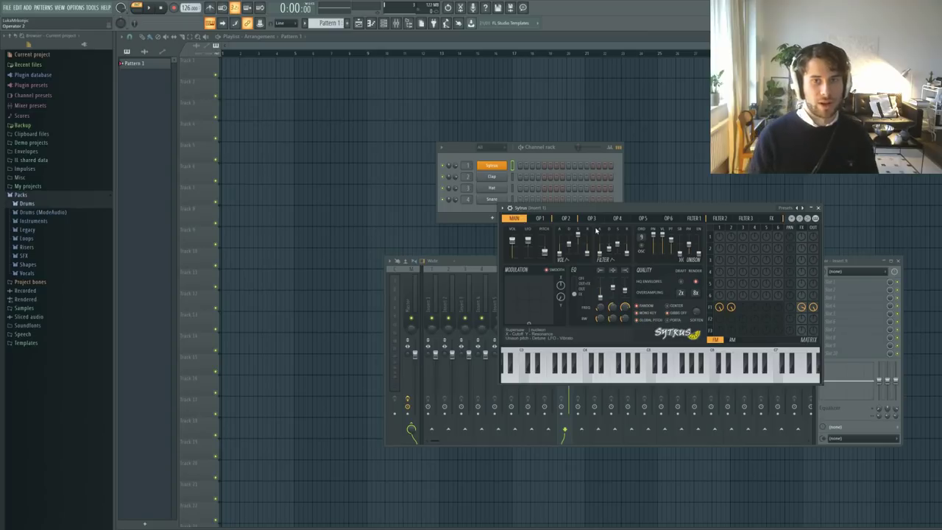
pyautogui.moveTo(622, 212); pyautogui.dragTo(596, 208)
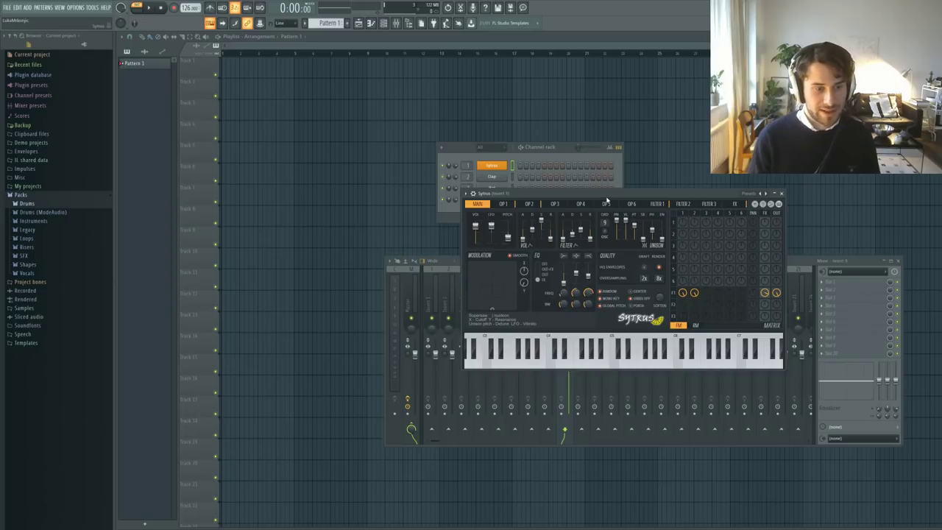
pyautogui.moveTo(606, 200); pyautogui.dragTo(615, 203)
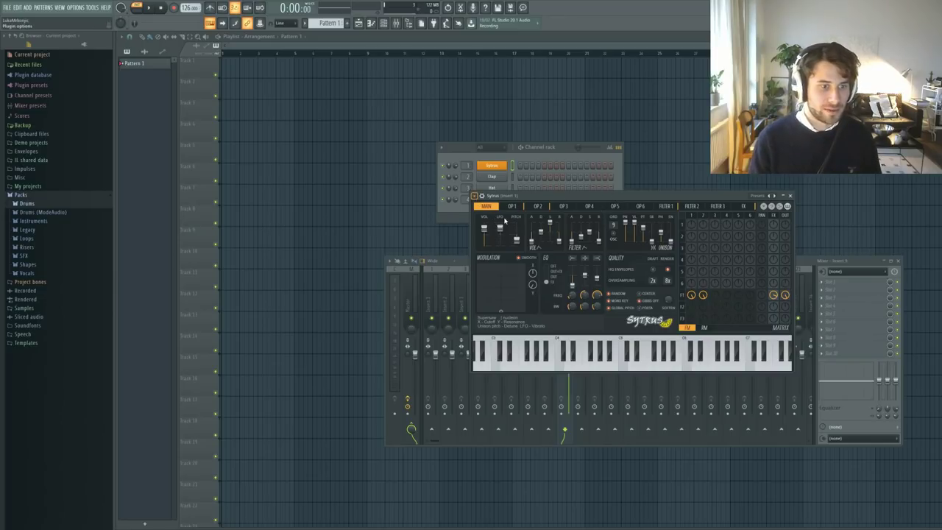
pyautogui.click(586, 23)
pyautogui.moveTo(640, 193); pyautogui.dragTo(673, 184)
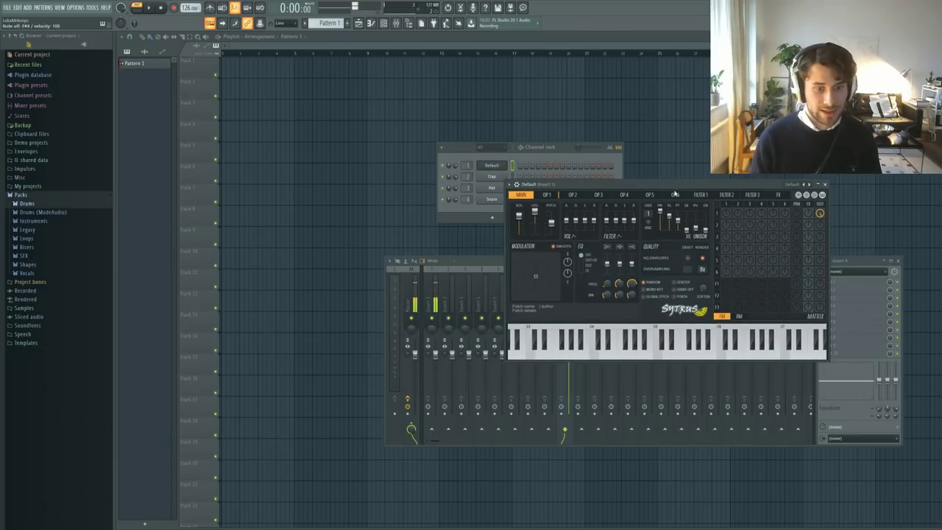
pyautogui.moveTo(630, 181); pyautogui.dragTo(646, 186)
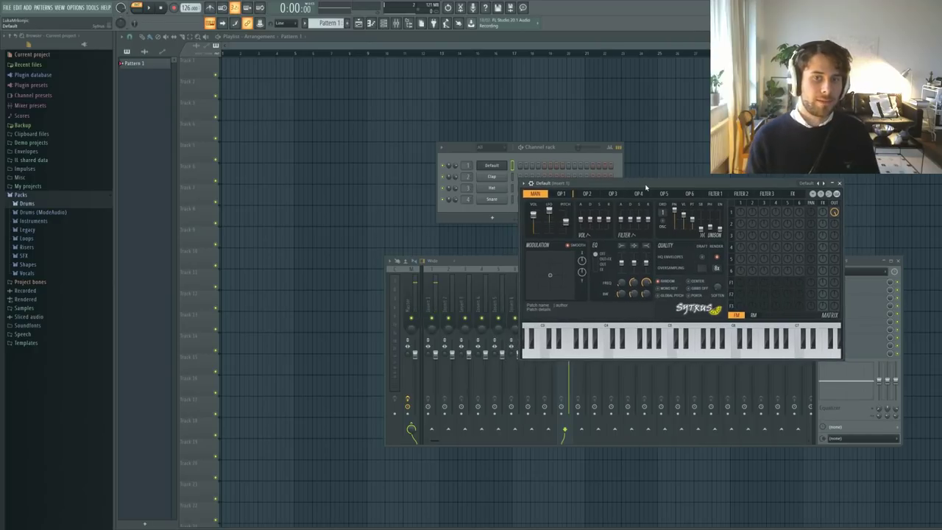
# - Shape operator 1's volume envelope into a pluck with instant attack, zero sustain and a short curved decay
pyautogui.click(563, 194)
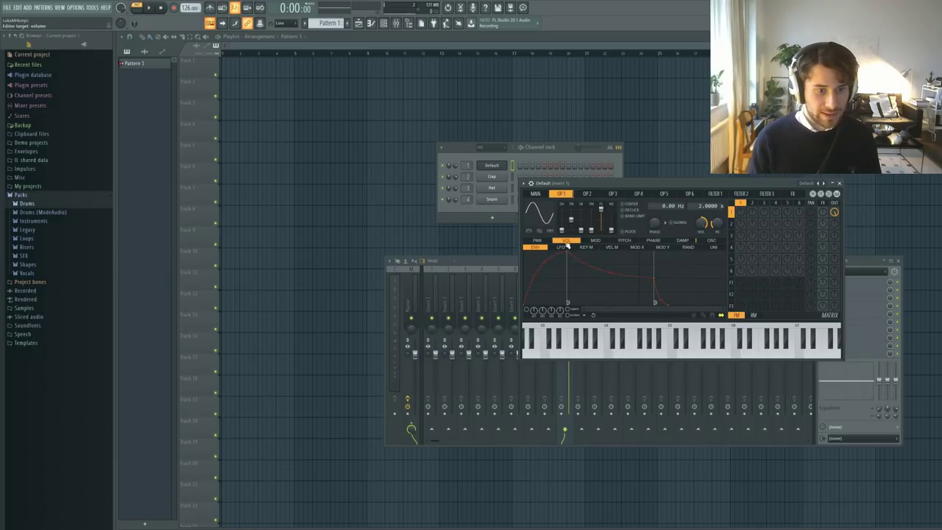
pyautogui.moveTo(533, 312); pyautogui.dragTo(538, 301)
pyautogui.moveTo(567, 252); pyautogui.dragTo(523, 253)
pyautogui.click(620, 294)
pyautogui.press('s')
pyautogui.moveTo(624, 305); pyautogui.dragTo(637, 306)
pyautogui.press('s')
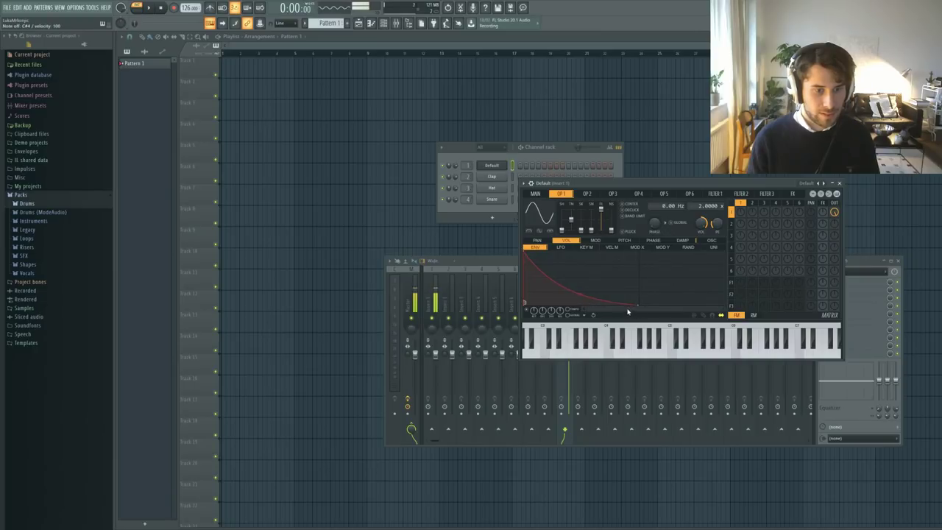
# - Add FM modulation of operator 1 from operators 2 and 3 in the matrix and audition the sound
pyautogui.click(752, 213)
pyautogui.press('s')
pyautogui.moveTo(752, 214); pyautogui.dragTo(765, 210)
pyautogui.press('s')
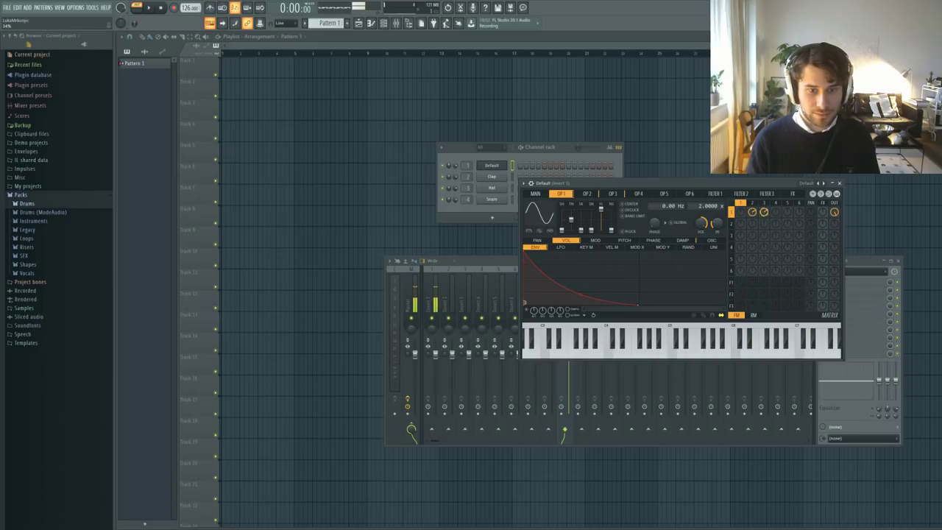
# - Set the frequency ratio of operator 2 to 8.0000 and of operator 3 to 0.0000
pyautogui.click(587, 193)
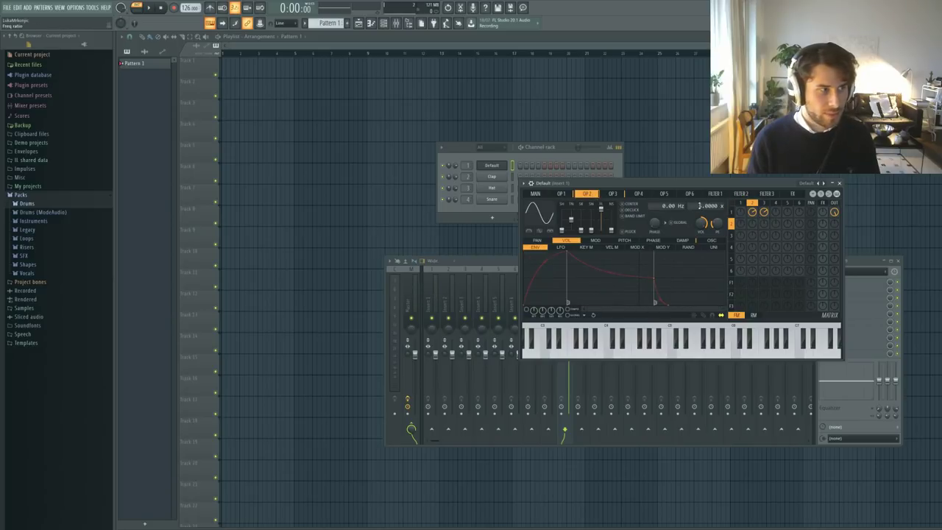
pyautogui.moveTo(710, 206); pyautogui.dragTo(710, 198)
pyautogui.press('s')
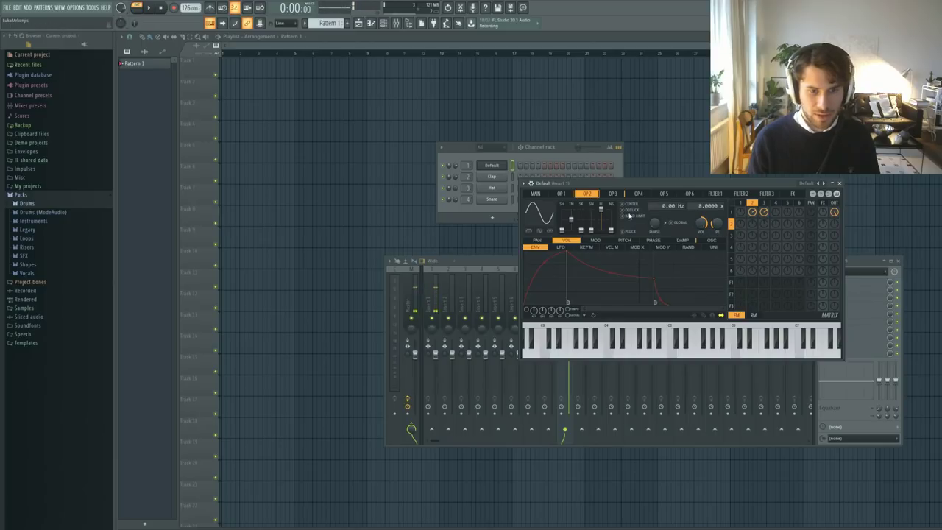
pyautogui.click(612, 194)
pyautogui.press('s')
pyautogui.moveTo(710, 206); pyautogui.dragTo(710, 213)
# - Give the volume envelopes of operators 2 and 3 an instant attack and a decay down to zero sustain
pyautogui.click(587, 194)
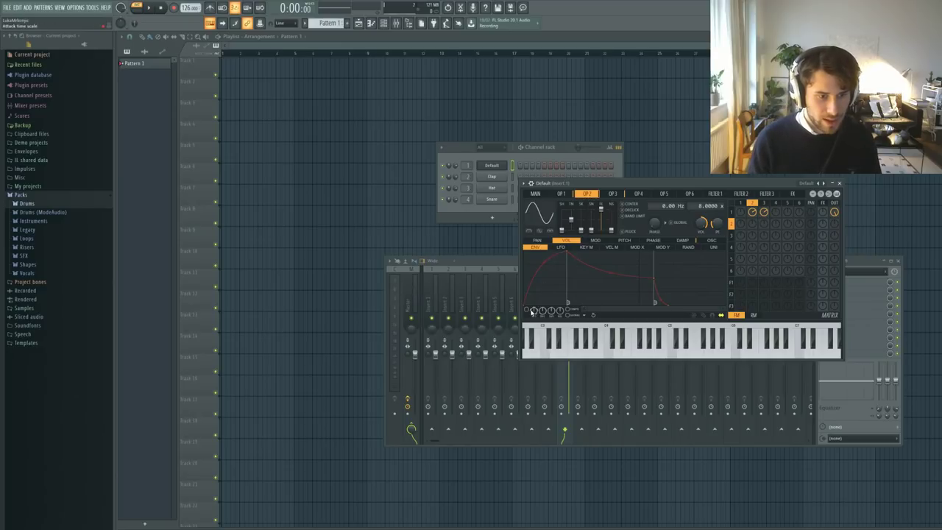
pyautogui.moveTo(569, 253); pyautogui.dragTo(536, 260)
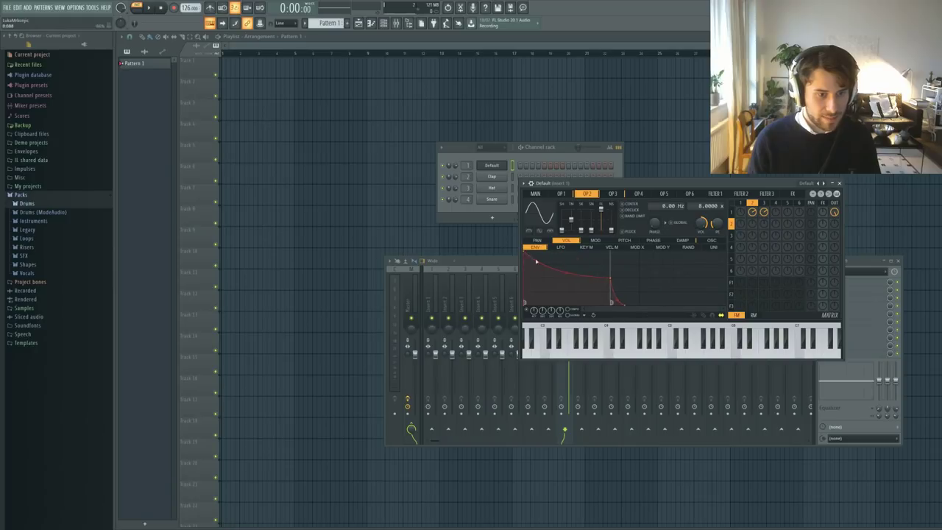
pyautogui.moveTo(611, 280); pyautogui.dragTo(637, 309)
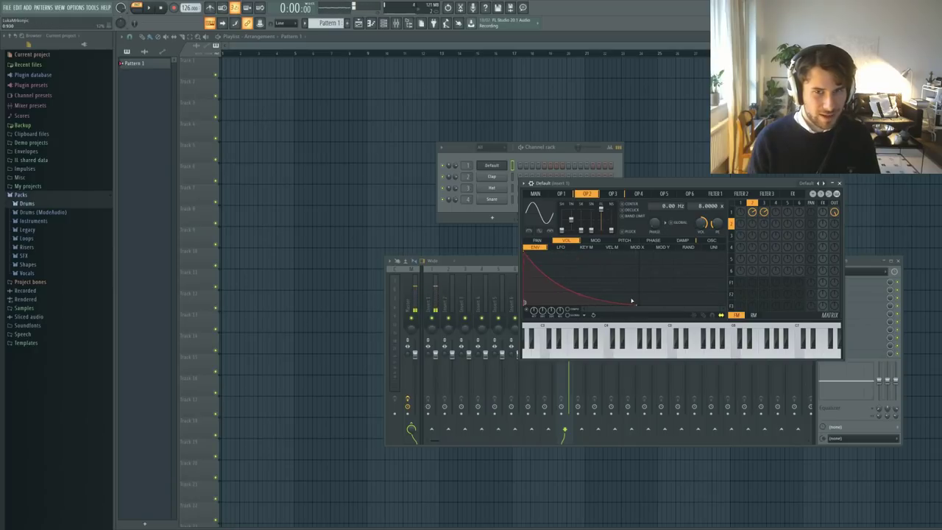
pyautogui.click(615, 194)
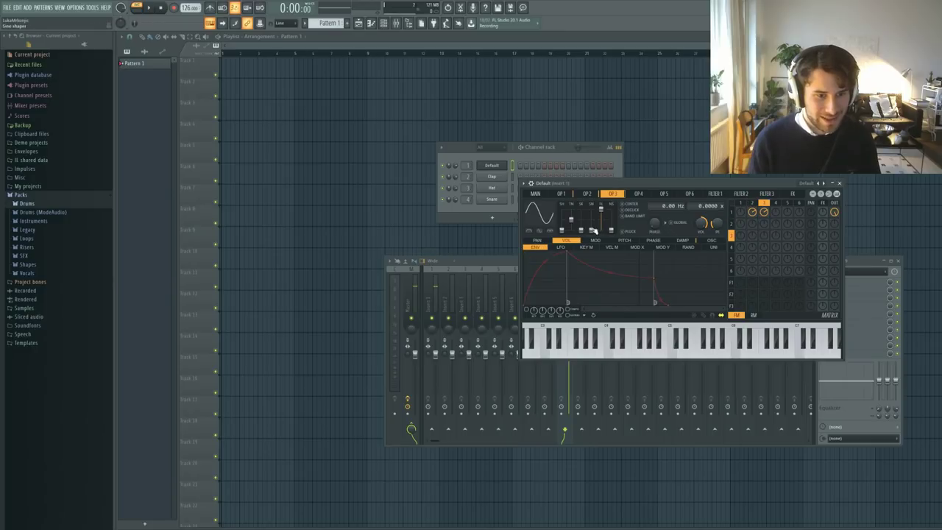
pyautogui.moveTo(568, 253); pyautogui.dragTo(525, 246)
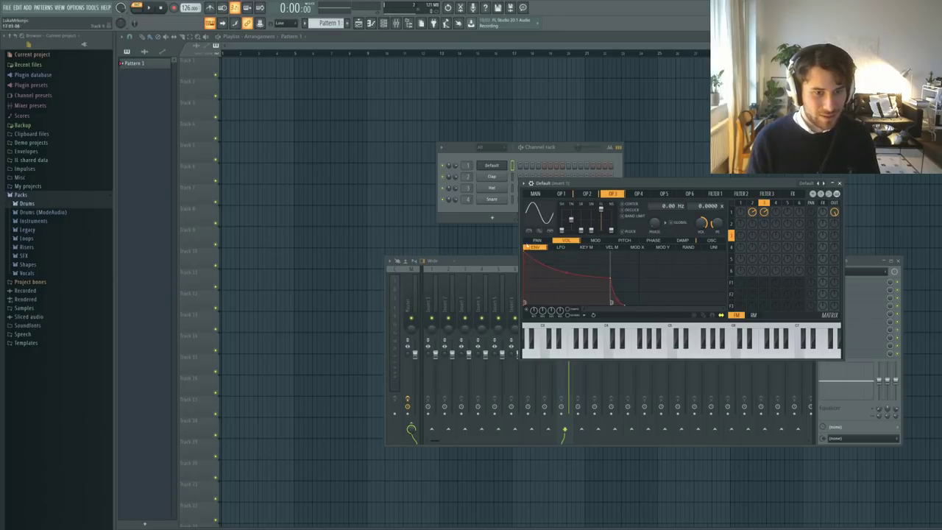
pyautogui.moveTo(611, 292); pyautogui.dragTo(636, 309)
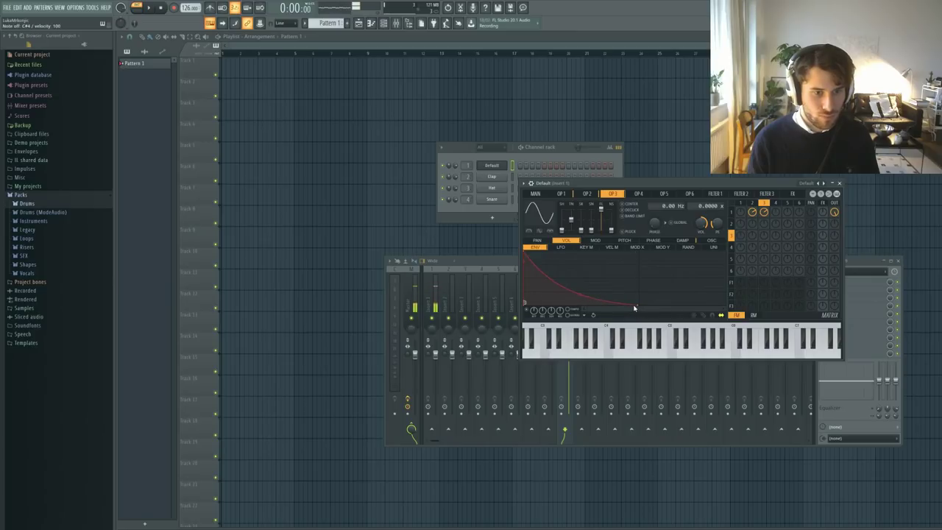
pyautogui.moveTo(631, 305); pyautogui.dragTo(631, 305)
# - Lengthen operator 1's volume decay slightly, enable its Declick option and audition the notes
pyautogui.click(560, 193)
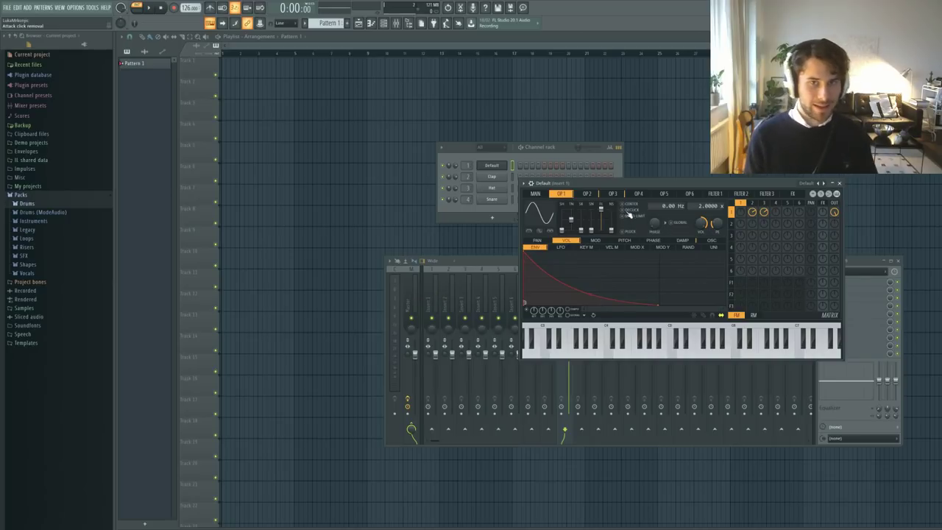
pyautogui.press('s')
pyautogui.press('g')
pyautogui.press('s')
pyautogui.press('s')
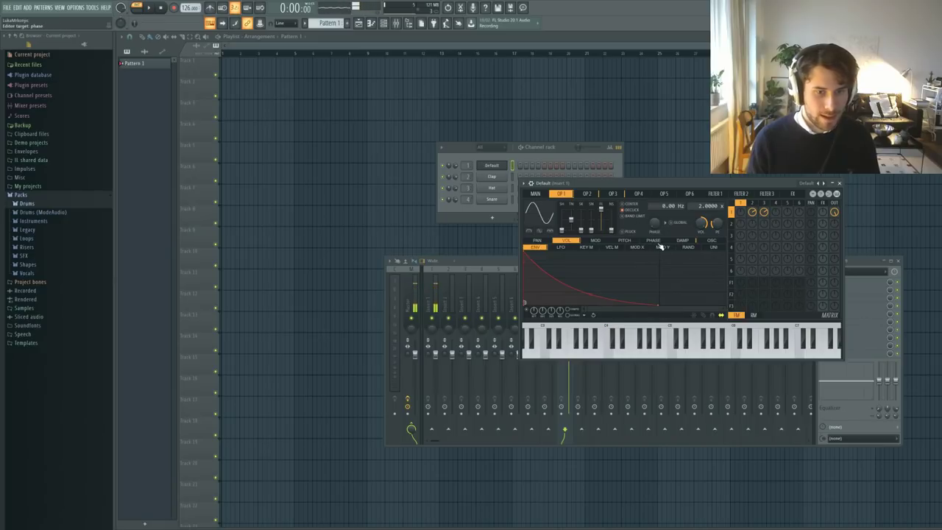
pyautogui.click(545, 194)
pyautogui.click(560, 194)
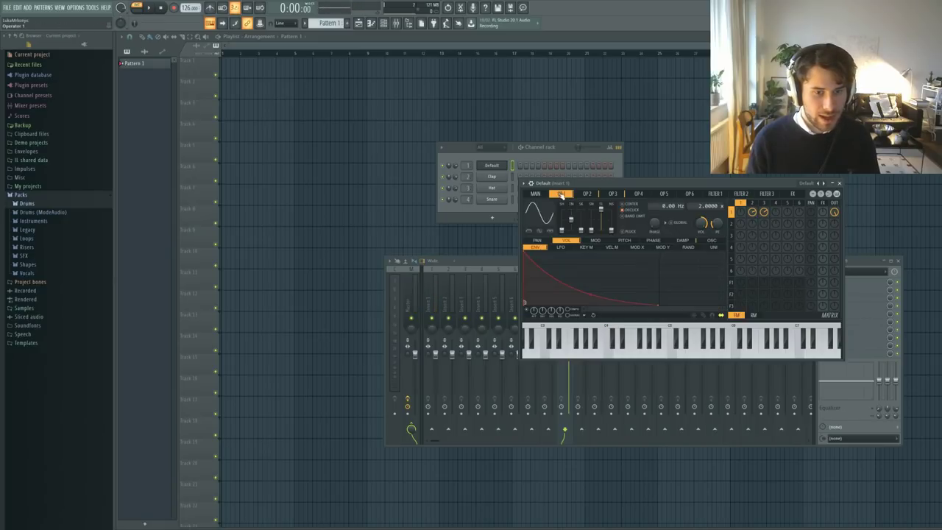
pyautogui.press('s')
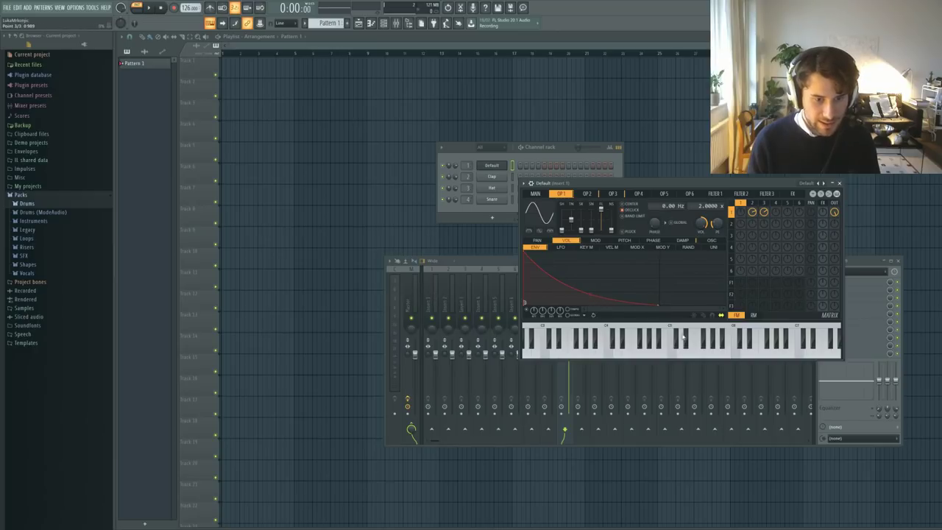
# - Bend the first half of operator 1's volume decay outward into an S-shaped curve and audition it
pyautogui.click(684, 367)
pyautogui.moveTo(590, 278); pyautogui.dragTo(590, 242)
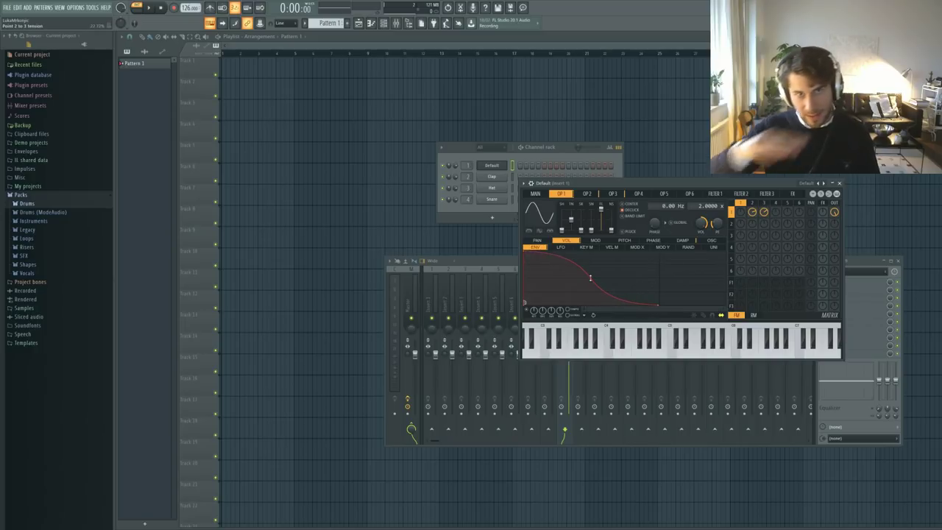
pyautogui.press('s')
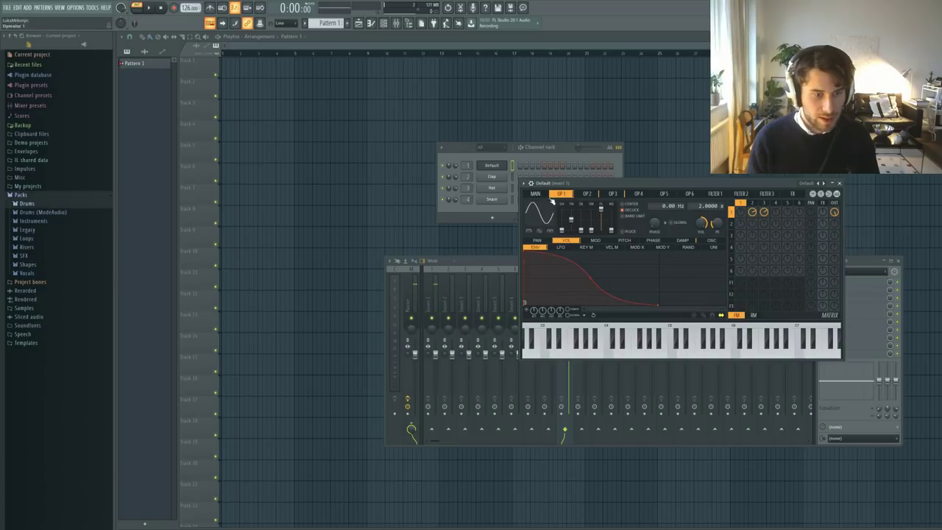
pyautogui.moveTo(638, 192); pyautogui.dragTo(660, 191)
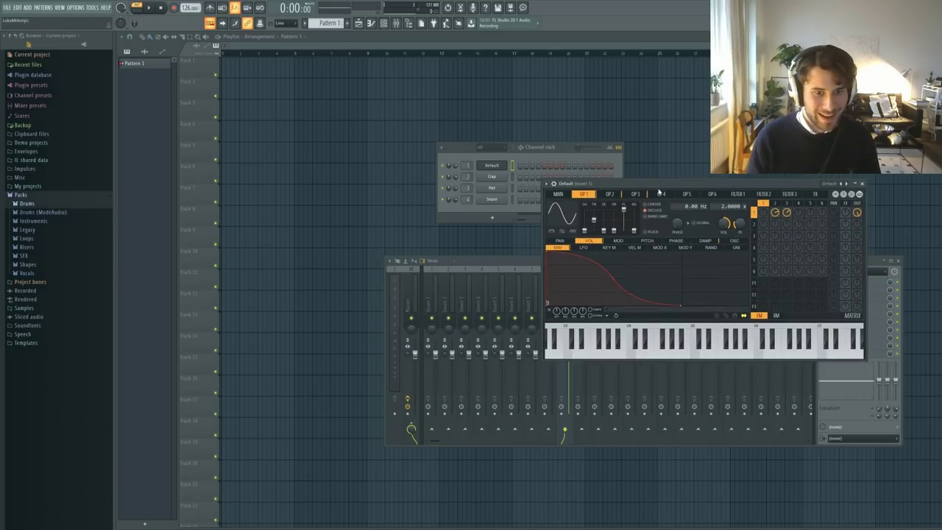
# - Open the synth channel's piano roll at the lower octaves and bring the Sytrus main page back up
pyautogui.press('F7')
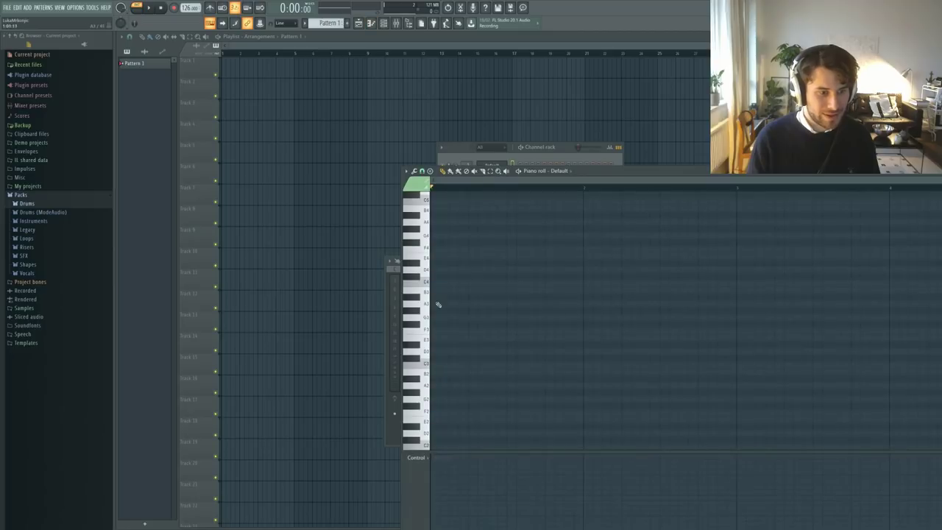
pyautogui.scroll(-2, 431, 346)
pyautogui.scroll(-3, 427, 365)
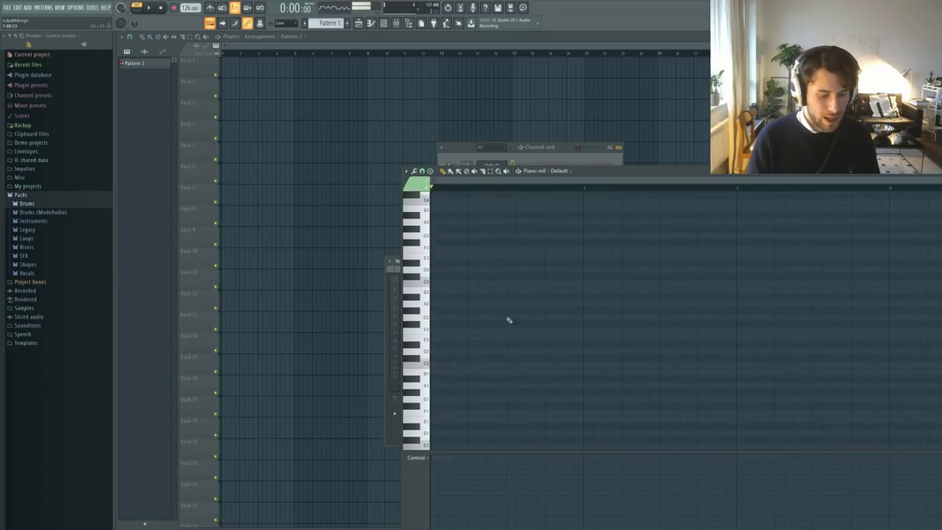
pyautogui.click(507, 165)
pyautogui.click(498, 167)
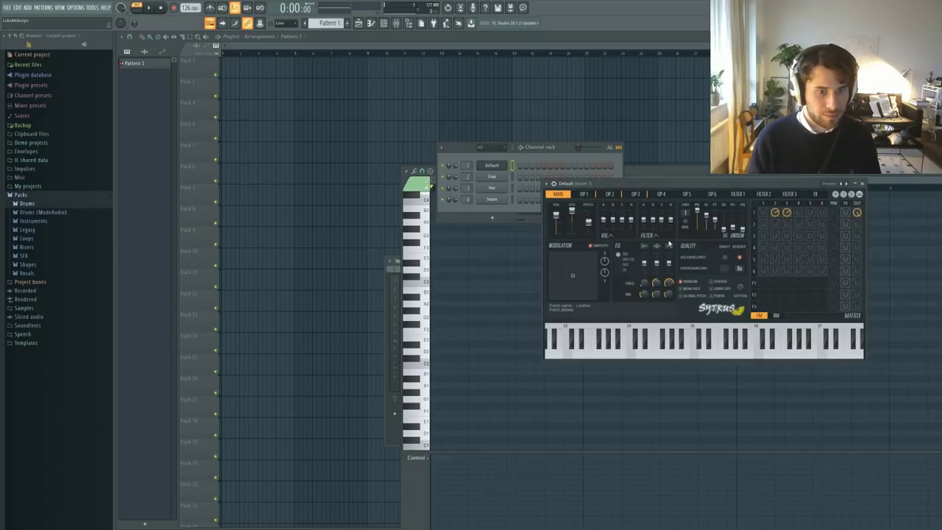
# - Shorten the volume envelope decays of operators 2 and 3, then bring up the synth's piano roll to audition the notes
pyautogui.moveTo(699, 191); pyautogui.dragTo(691, 187)
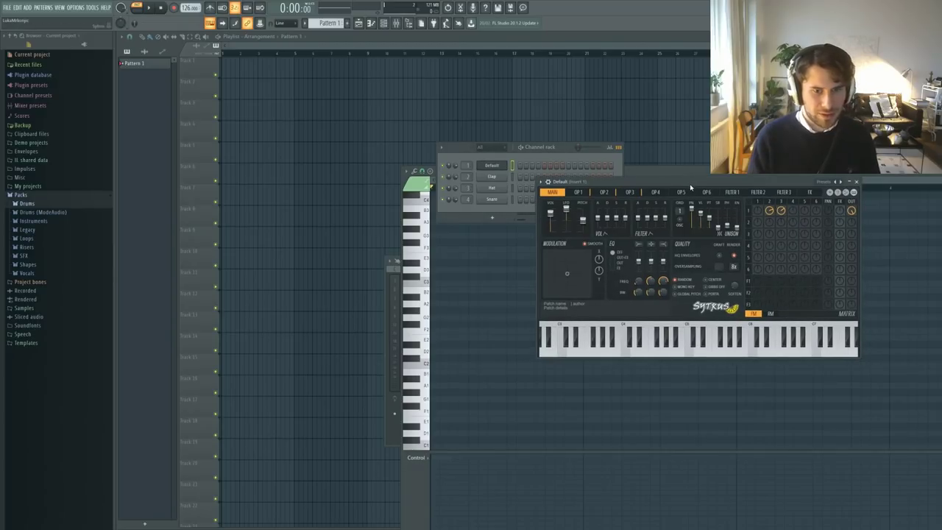
pyautogui.click(604, 192)
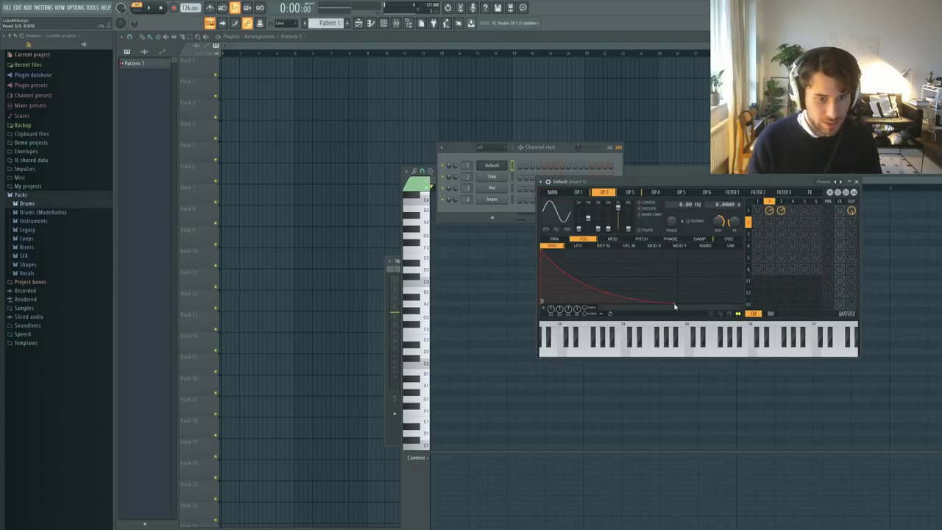
pyautogui.moveTo(675, 304); pyautogui.dragTo(635, 308)
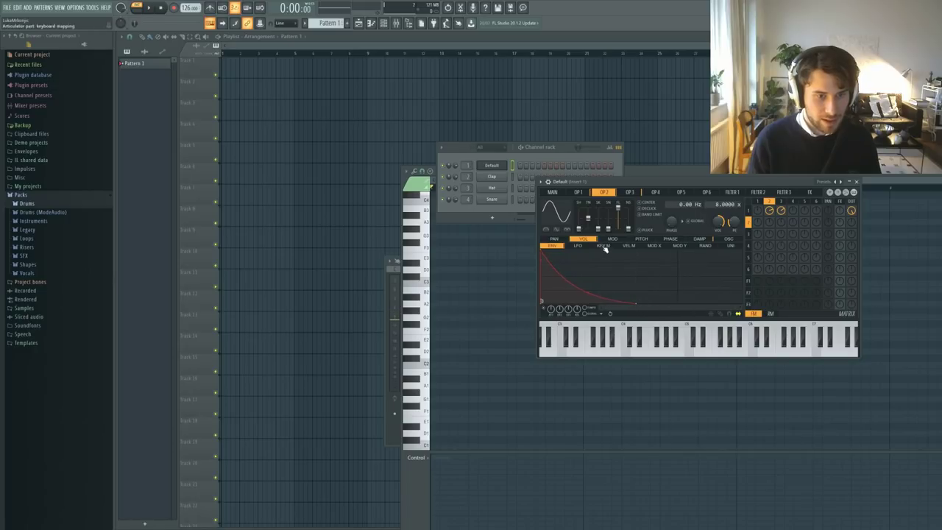
pyautogui.click(578, 192)
pyautogui.moveTo(676, 301); pyautogui.dragTo(635, 308)
pyautogui.click(629, 192)
pyautogui.press('F7')
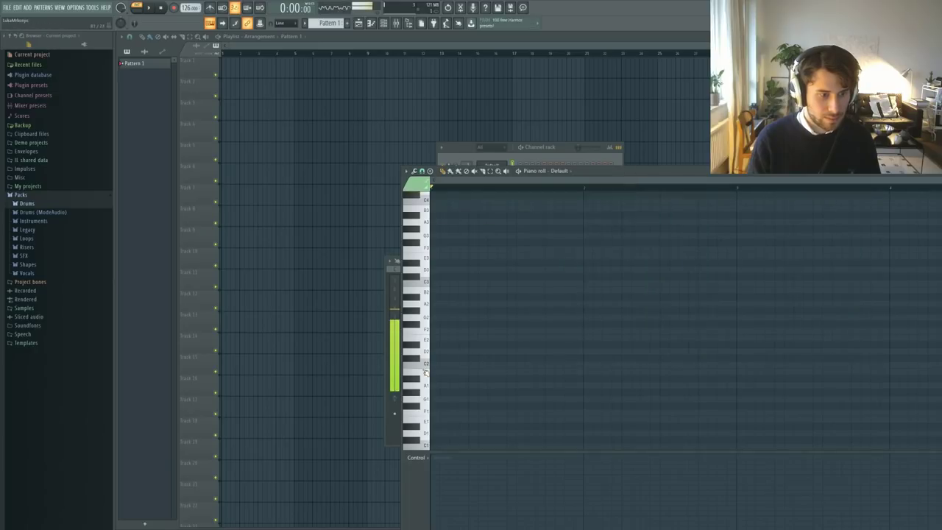
# - Bring the synth window back up and adjust how strongly operators 2 and 3 modulate operator 1 in the FM matrix
pyautogui.click(499, 164)
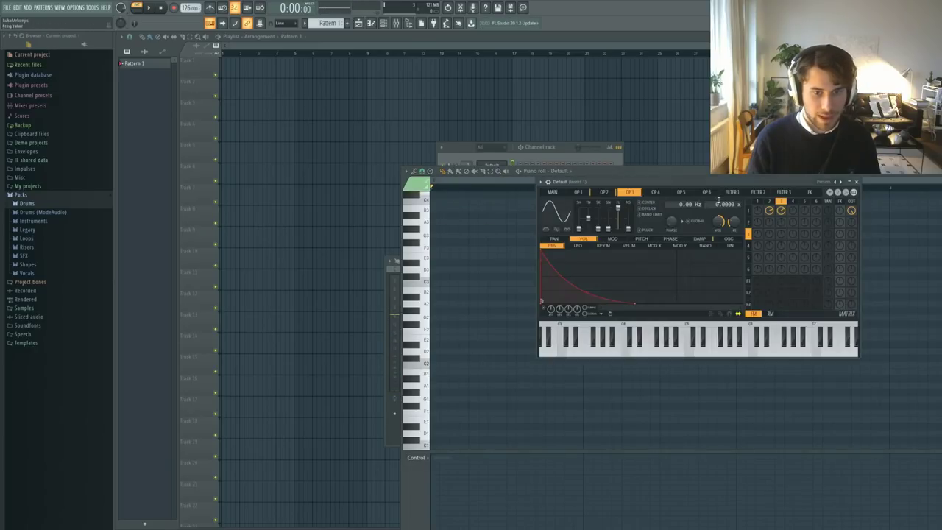
pyautogui.moveTo(706, 187); pyautogui.dragTo(730, 187)
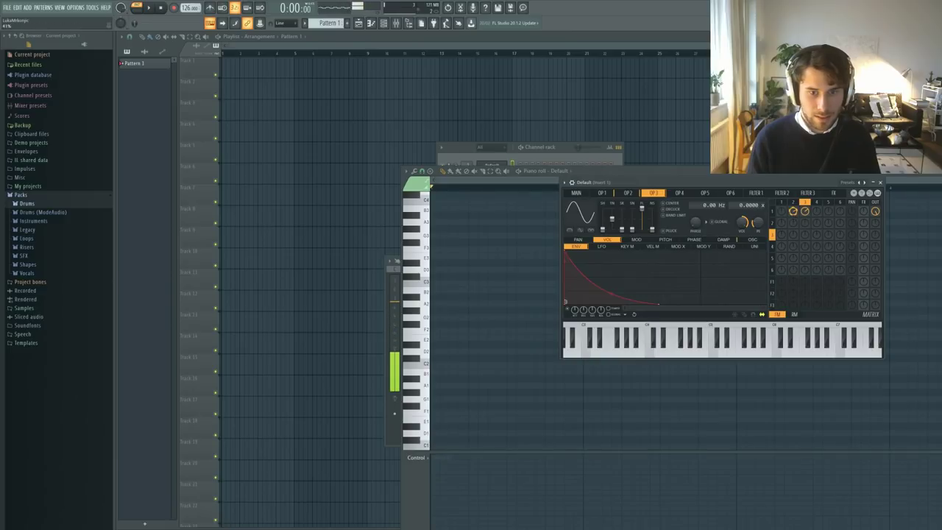
pyautogui.moveTo(805, 211); pyautogui.dragTo(793, 209)
# - Set the unison order to 3 on the Sytrus main page while auditioning the notes
pyautogui.click(602, 194)
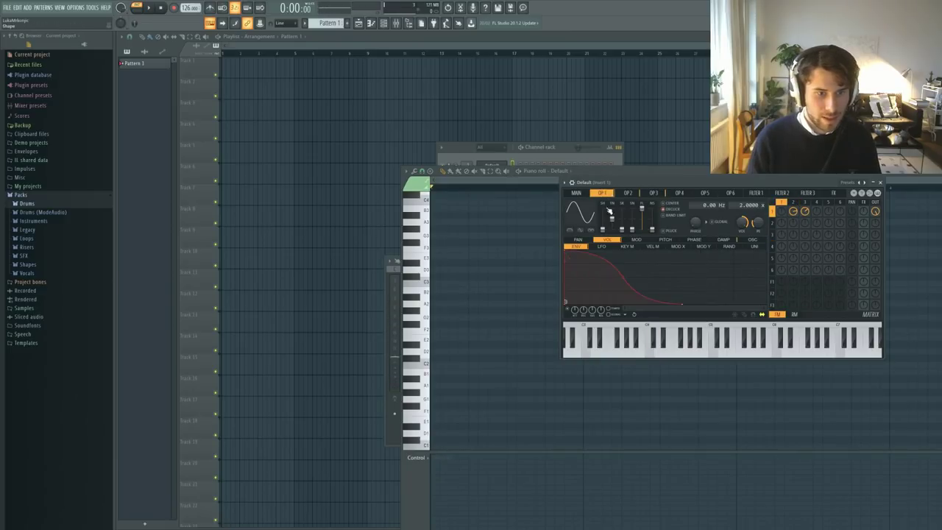
pyautogui.click(586, 194)
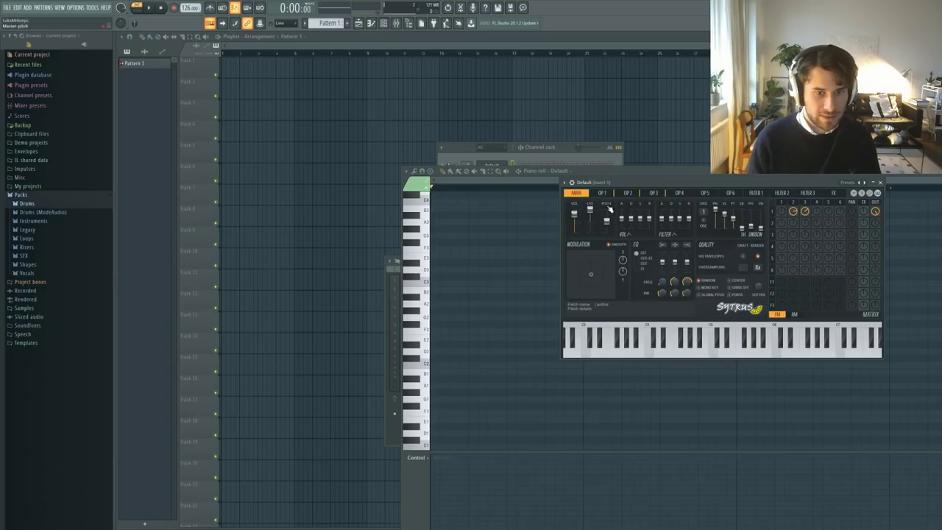
pyautogui.moveTo(703, 212); pyautogui.dragTo(703, 208)
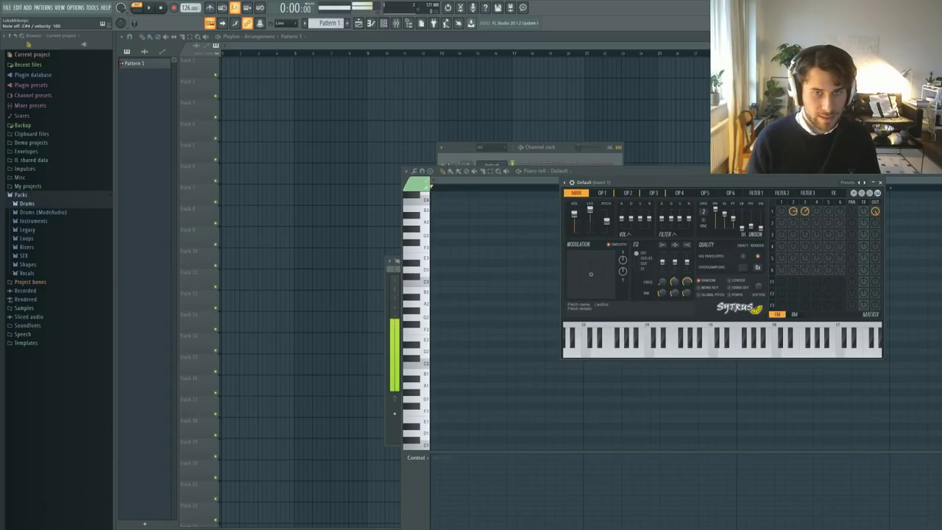
# - Show the lower octaves of the piano roll and bring the channel rack to the front, moved slightly aside
pyautogui.scroll(-2, 466, 291)
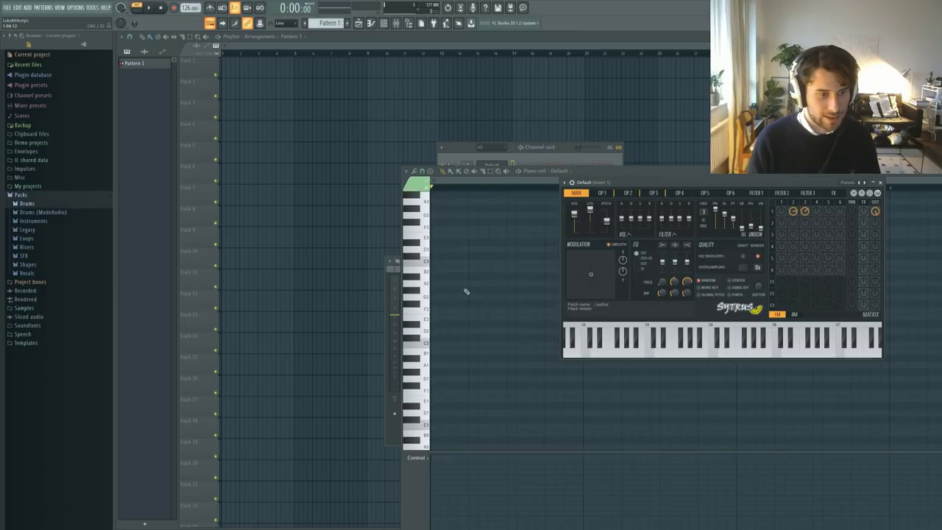
pyautogui.click(525, 162)
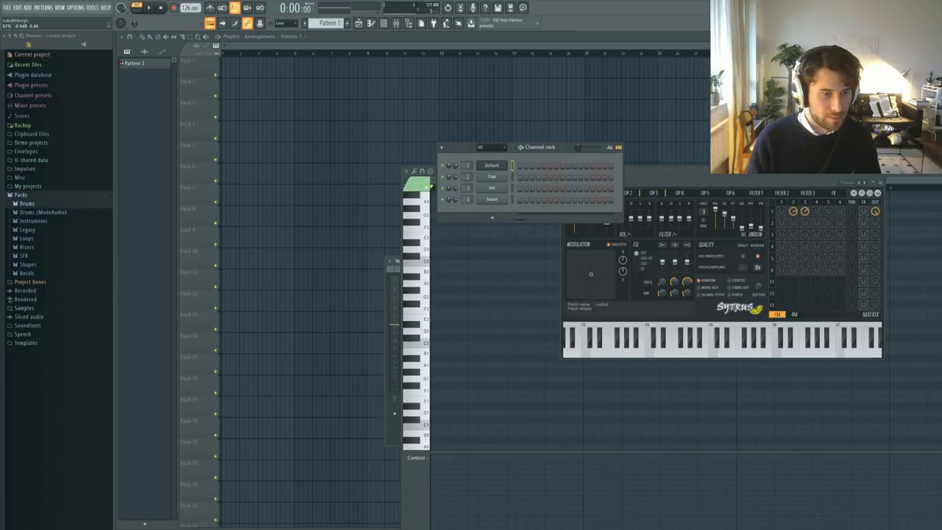
pyautogui.moveTo(552, 151); pyautogui.dragTo(579, 144)
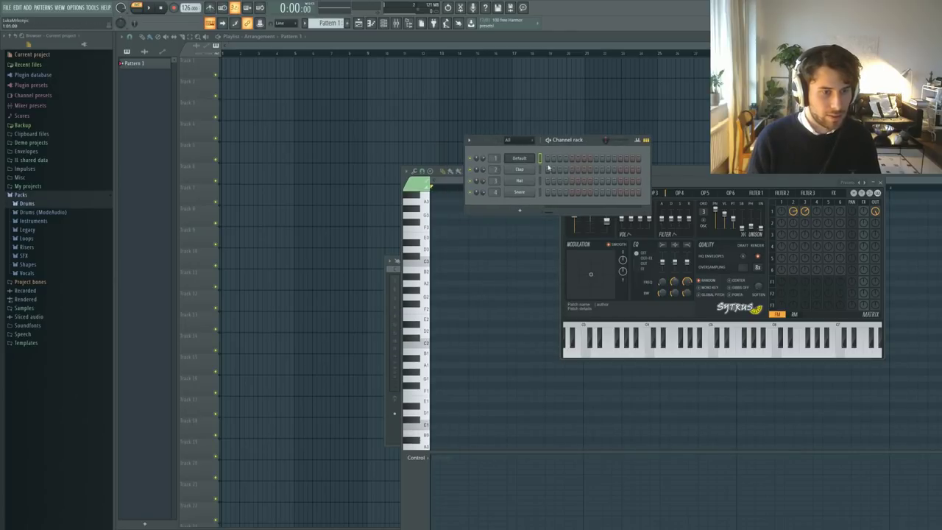
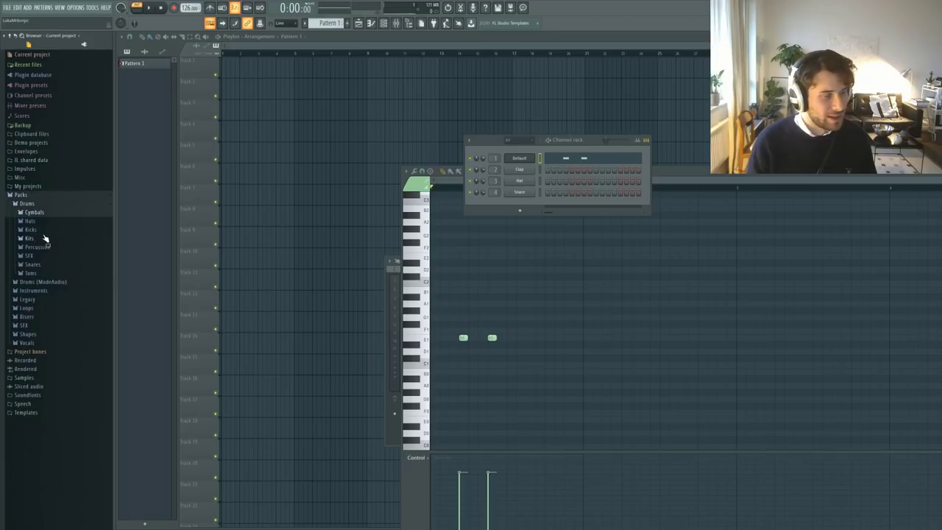
# - Audition the closed and open hat samples in the Hats folder of the Drums pack, including the Grv CH series
pyautogui.click(49, 222)
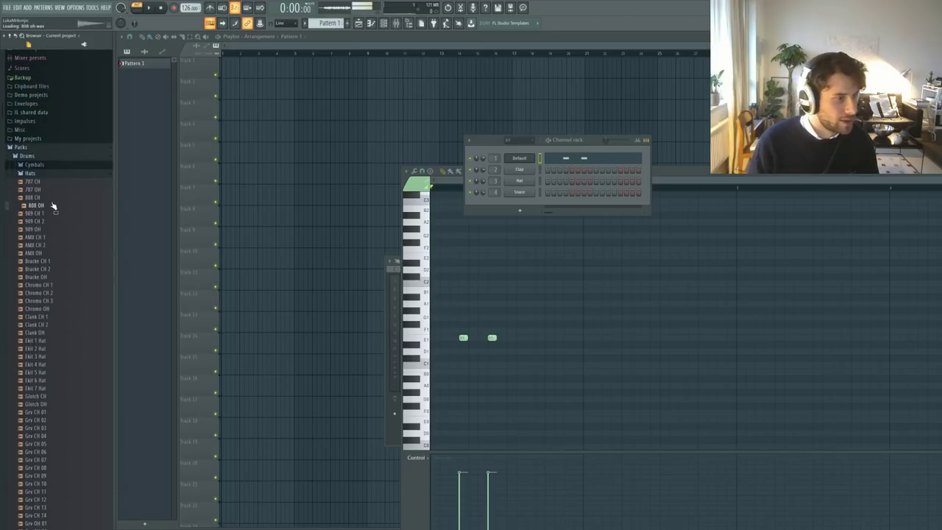
pyautogui.click(55, 198)
pyautogui.click(56, 189)
pyautogui.click(57, 182)
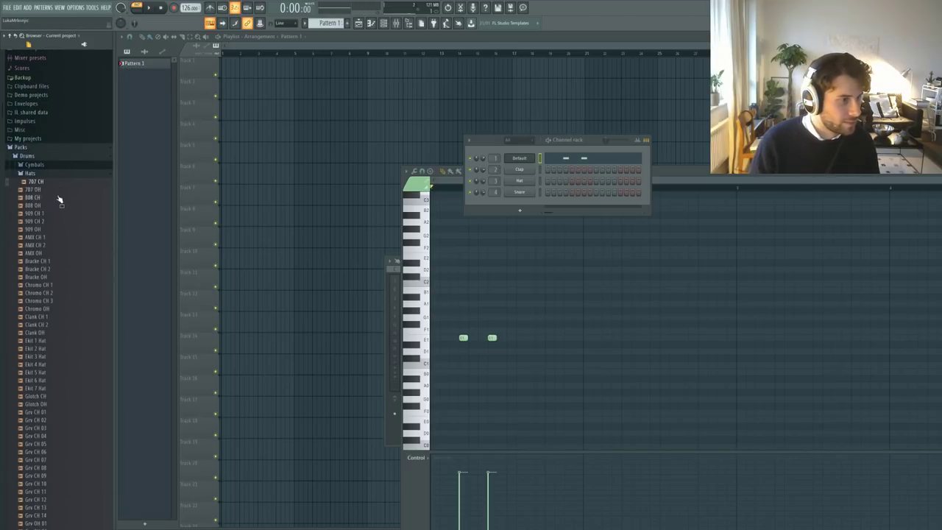
pyautogui.click(62, 253)
pyautogui.scroll(-2, 66, 260)
pyautogui.click(64, 247)
pyautogui.click(62, 262)
pyautogui.scroll(-2, 60, 257)
pyautogui.click(59, 231)
pyautogui.click(60, 247)
pyautogui.click(61, 255)
pyautogui.click(62, 263)
pyautogui.click(62, 278)
pyautogui.click(60, 269)
pyautogui.click(57, 255)
pyautogui.click(55, 248)
pyautogui.click(55, 263)
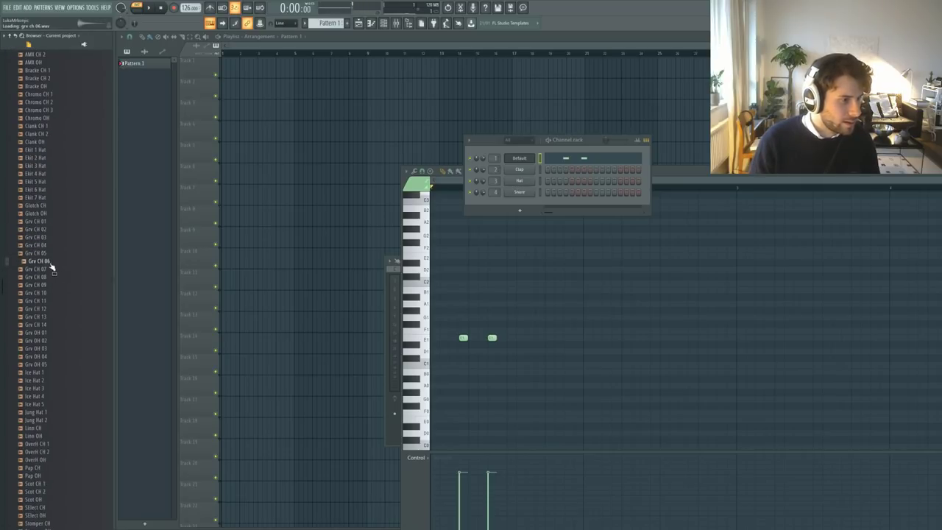
# - Add Grv CH 06 as a new channel below the synth, place hits on steps 3, 7, 11 and 15, and play the pattern
pyautogui.moveTo(195, 243); pyautogui.dragTo(482, 172)
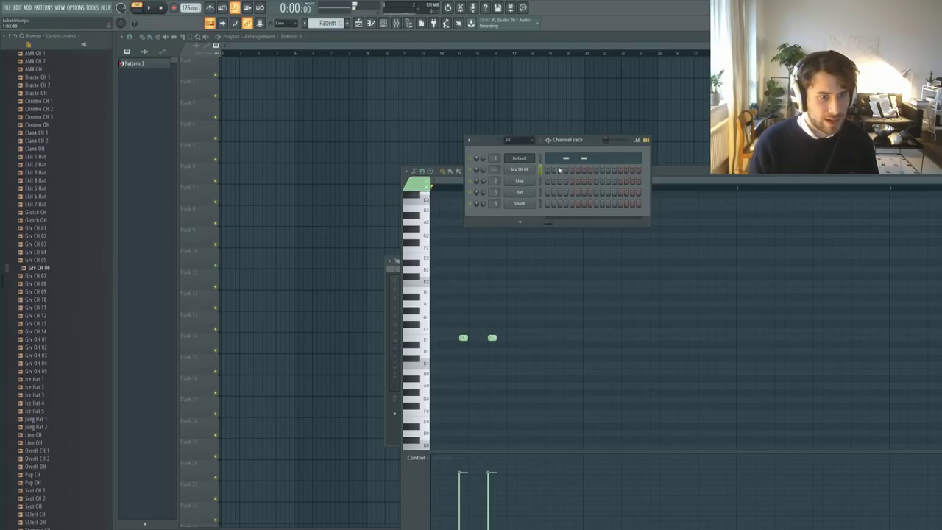
pyautogui.click(583, 170)
pyautogui.press('space')
pyautogui.click(607, 170)
pyautogui.click(632, 170)
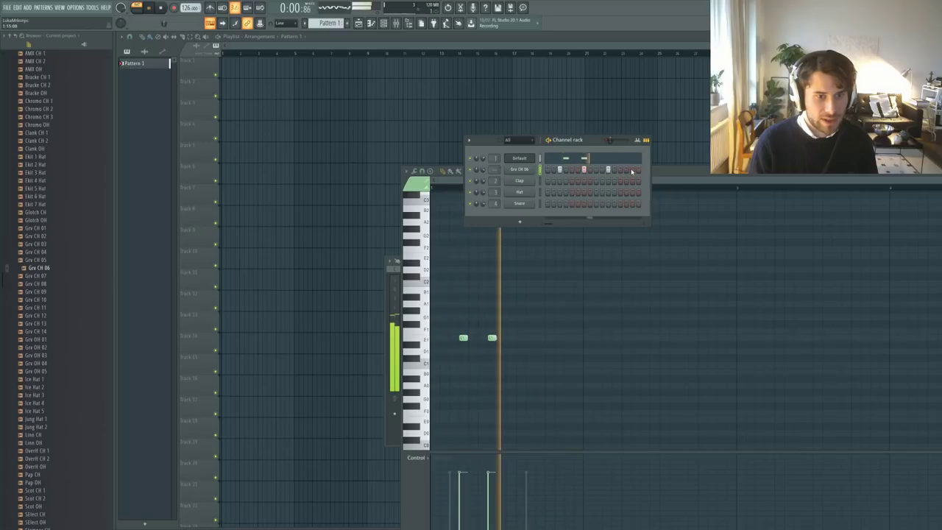
pyautogui.press('space')
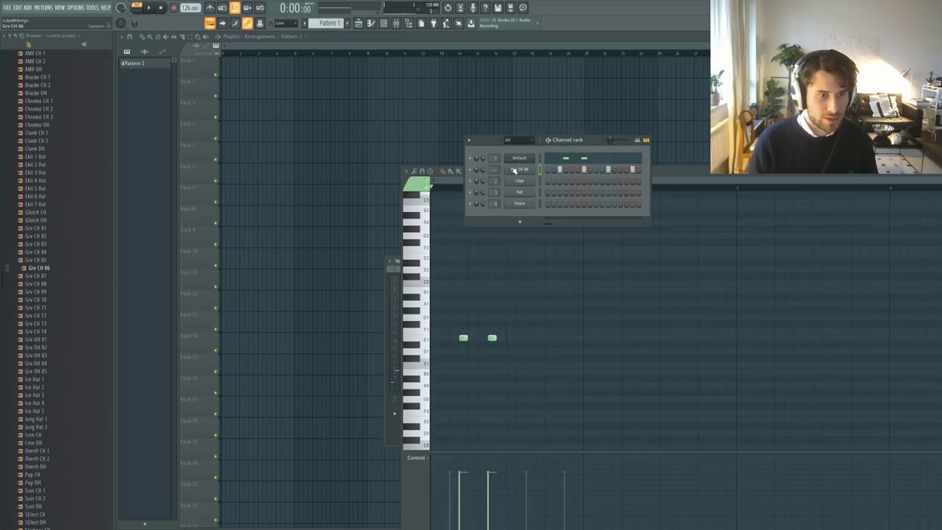
# - Open the Grv CH 06 channel settings and the mixer, and route the channel to mixer track 10
pyautogui.click(526, 170)
pyautogui.press('F9')
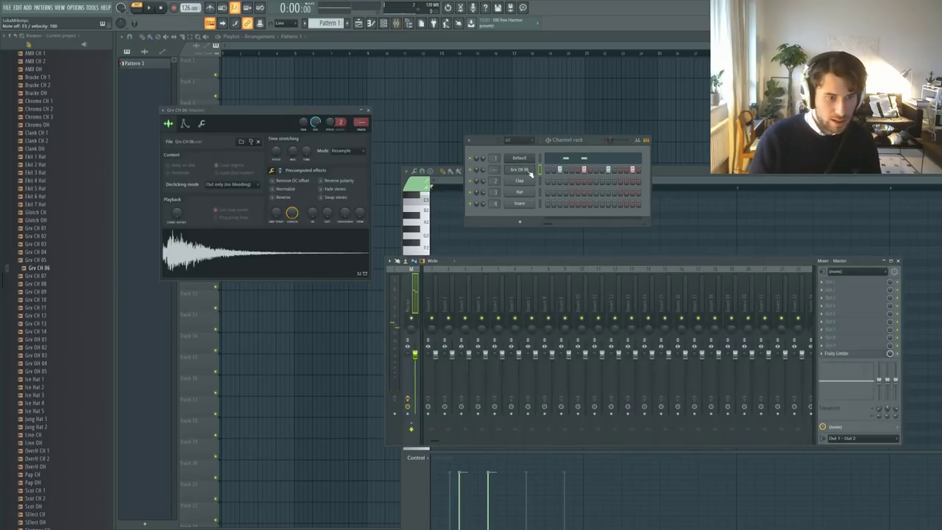
pyautogui.moveTo(550, 259); pyautogui.dragTo(612, 226)
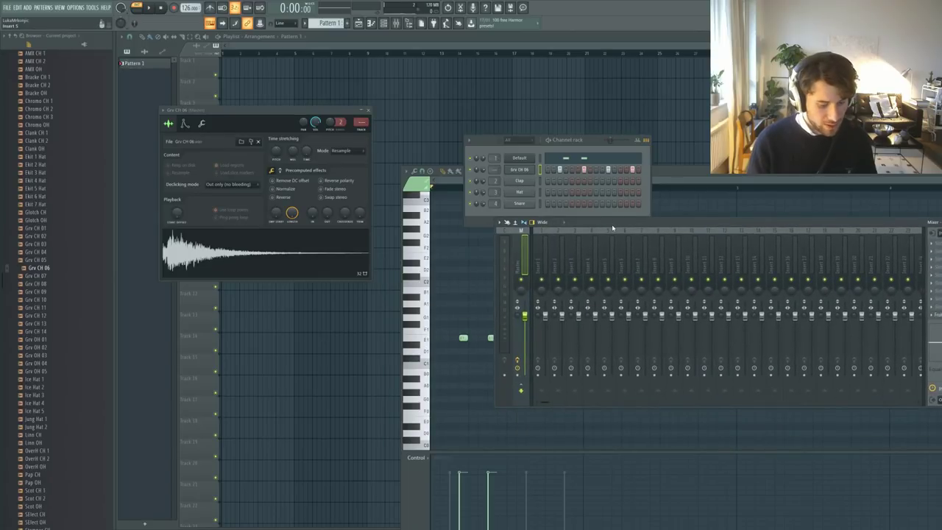
pyautogui.press('F9')
pyautogui.press('F9')
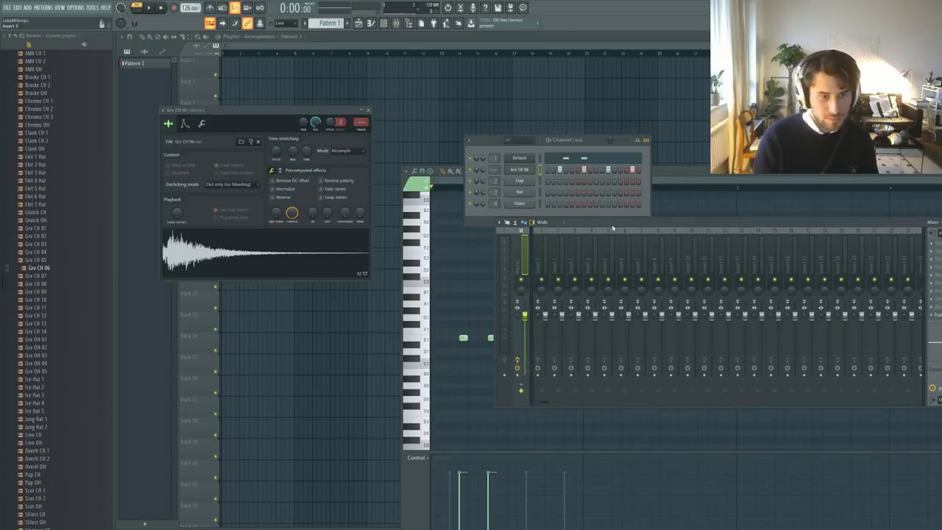
pyautogui.click(695, 268)
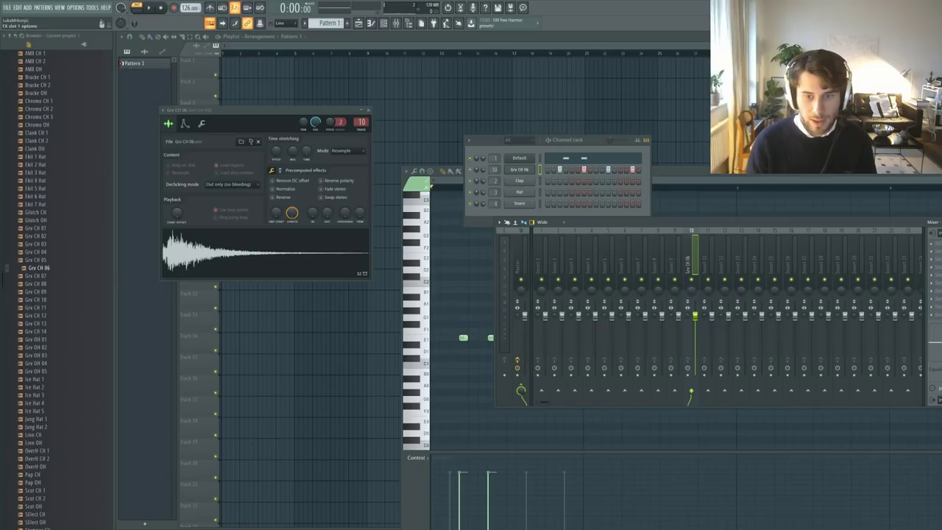
# - Add Fruity Reeverb 2 to the Grv CH 06 mixer track and adjust its dry, early-reflection and wet levels while auditioning
pyautogui.click(934, 234)
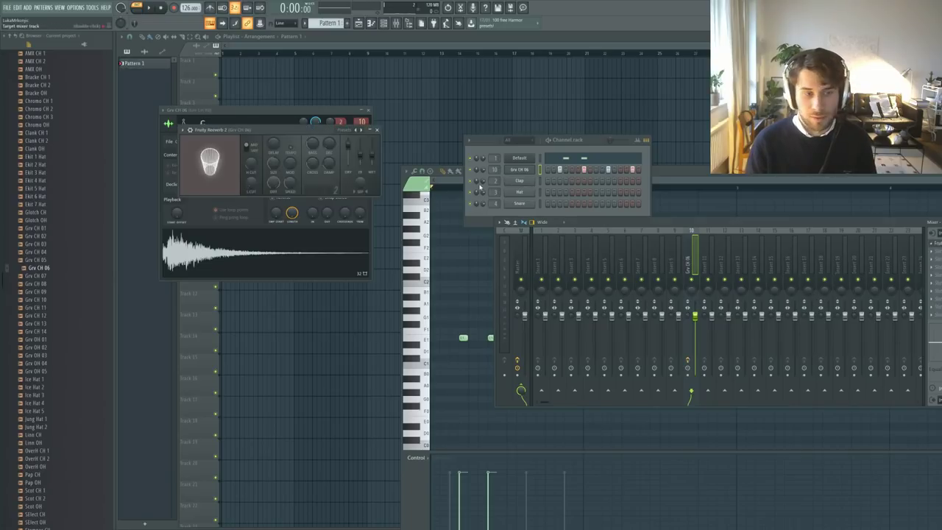
pyautogui.moveTo(276, 120); pyautogui.dragTo(787, 186)
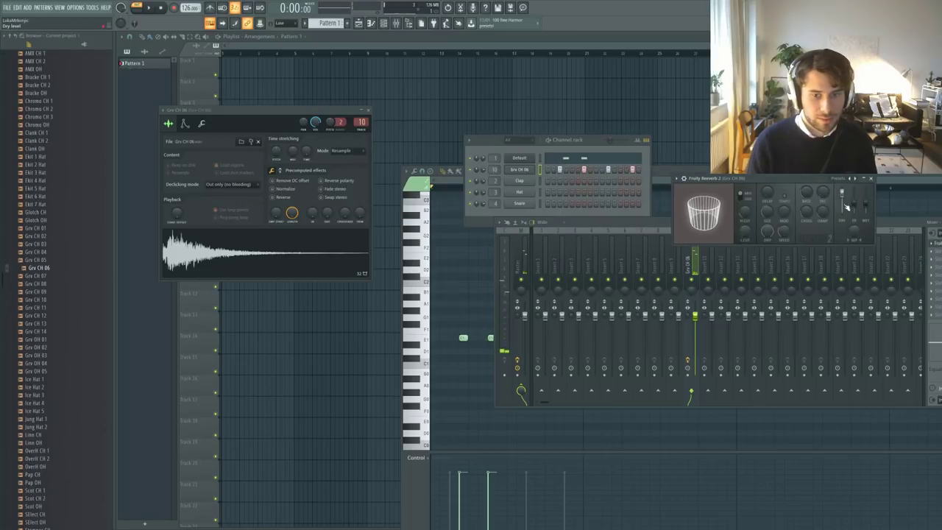
pyautogui.moveTo(853, 203)
pyautogui.mouseDown()
pyautogui.moveTo(854, 189)
pyautogui.moveTo(865, 199)
pyautogui.mouseUp()
pyautogui.press('space')
pyautogui.press('space')
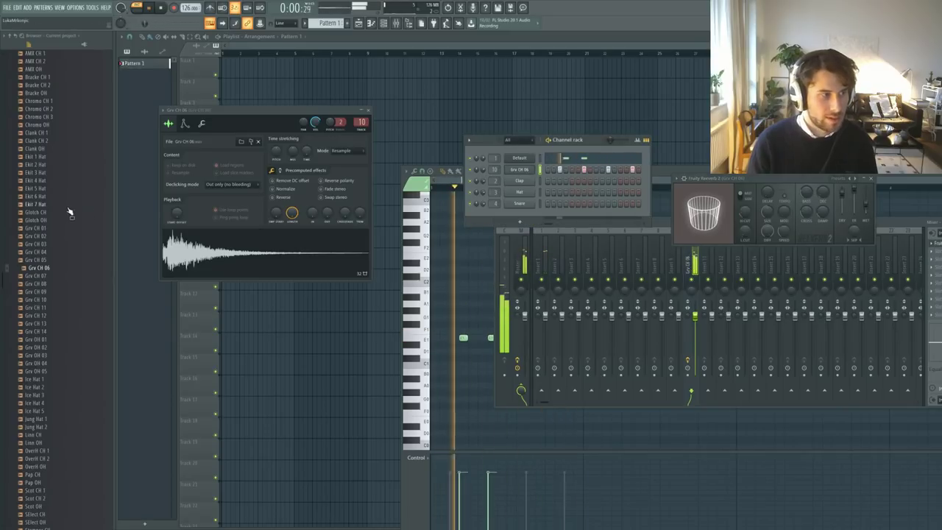
pyautogui.press('space')
# - Route the synth channel to mixer track 9 and lower that track's fader while the pattern plays
pyautogui.click(540, 159)
pyautogui.click(524, 158)
pyautogui.click(920, 224)
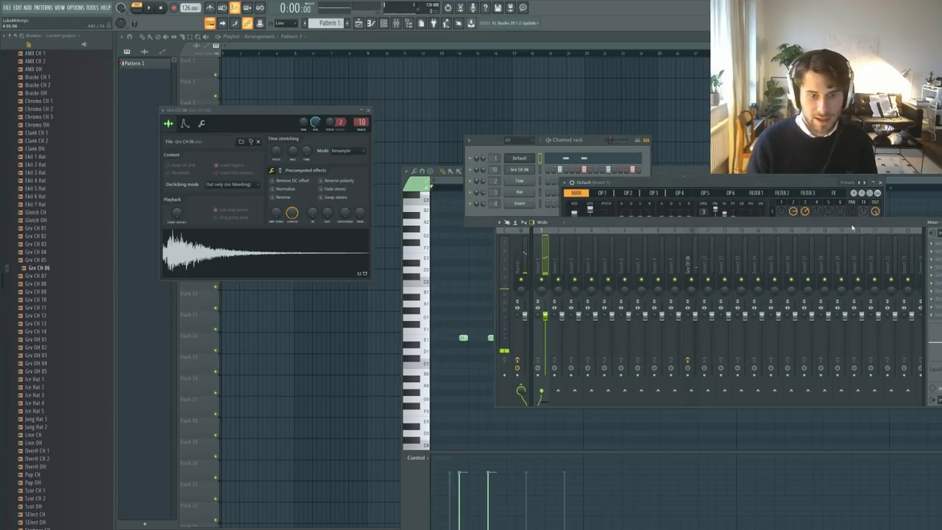
pyautogui.click(681, 292)
pyautogui.hotkey('ctrl', 'l')
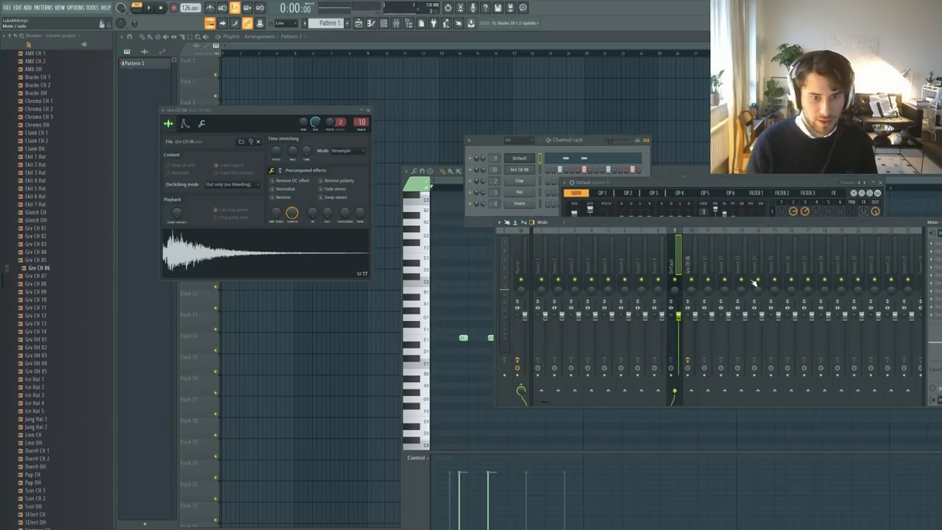
pyautogui.press('space')
pyautogui.moveTo(678, 317); pyautogui.dragTo(679, 325)
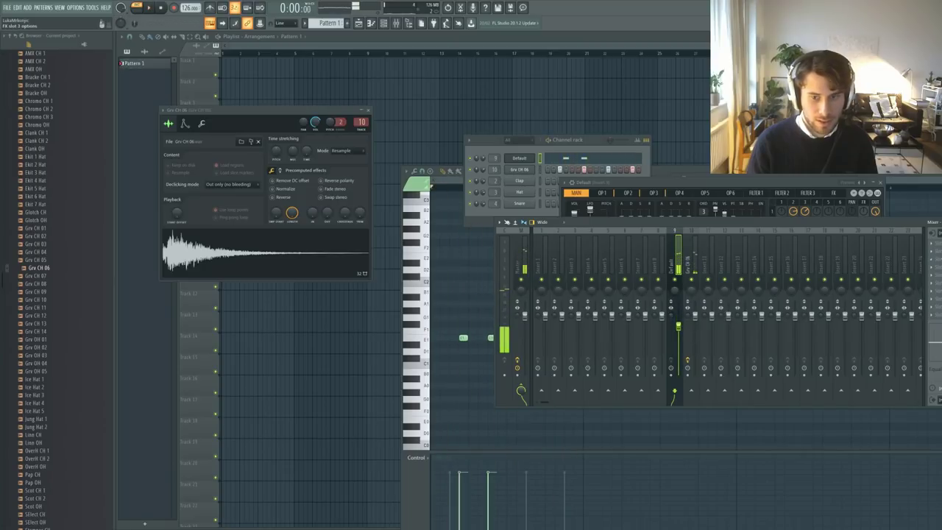
# - Add Fruity Reeverb 2 to the synth's mixer track and adjust its wet level while playing the pattern
pyautogui.click(340, 191)
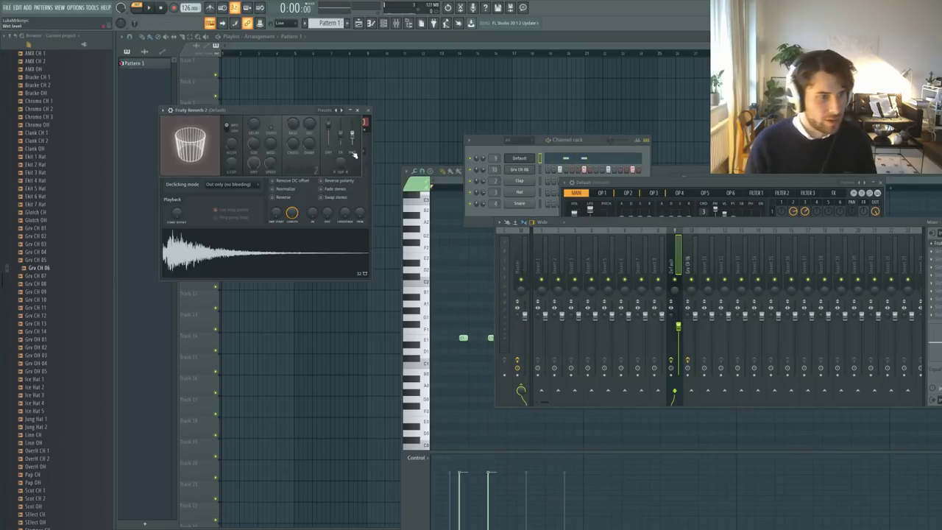
pyautogui.press('space')
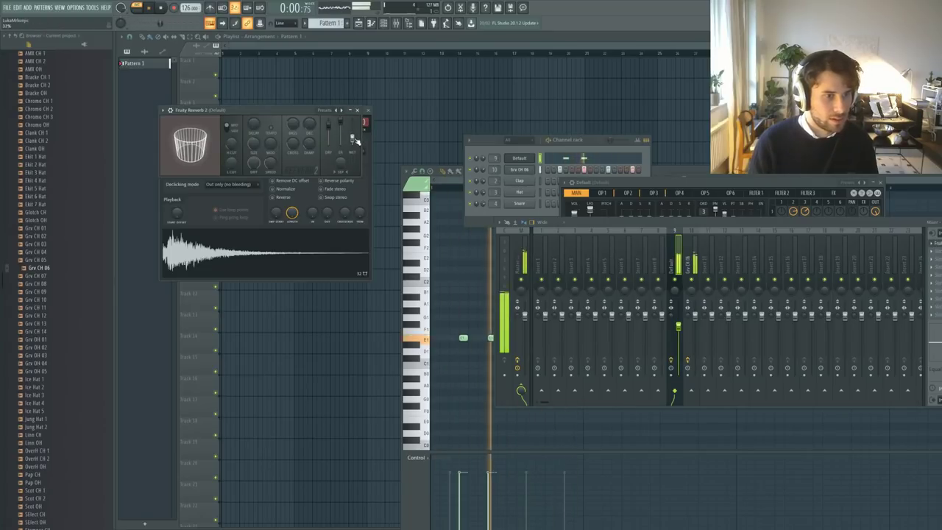
pyautogui.click(491, 214)
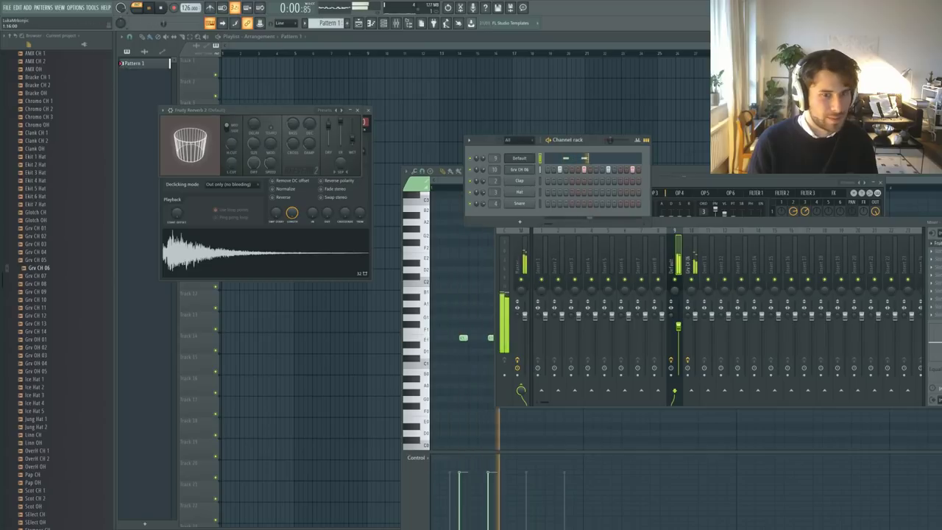
pyautogui.press('space')
# - Replace the Clap channel's sample with Grv CH 09, fill all 16 of its steps and play the pattern
pyautogui.scroll(-2, 59, 248)
pyautogui.click(59, 244)
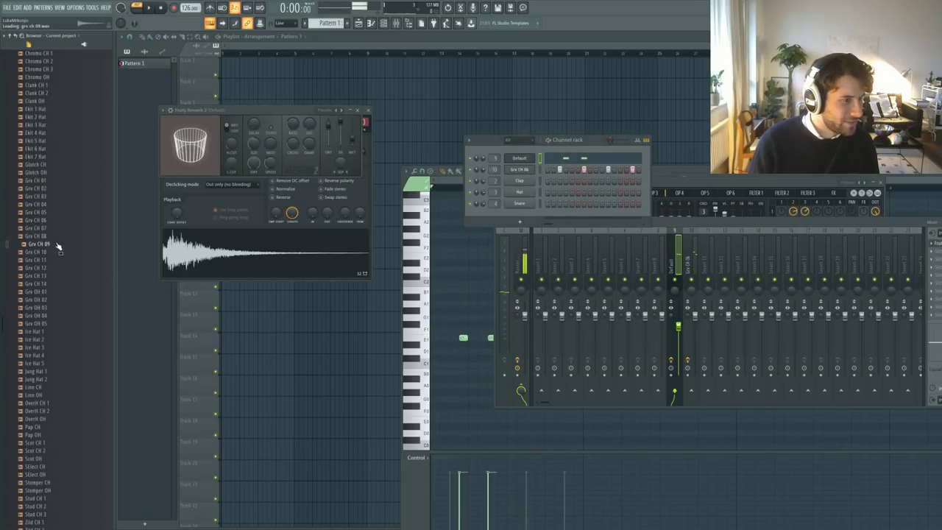
pyautogui.moveTo(117, 247); pyautogui.dragTo(494, 189)
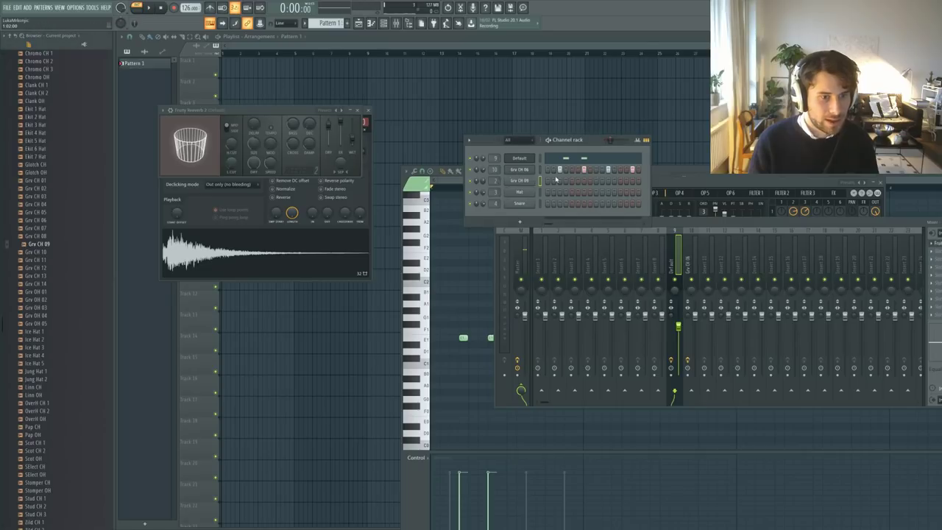
pyautogui.moveTo(571, 184); pyautogui.dragTo(638, 181)
pyautogui.press('space')
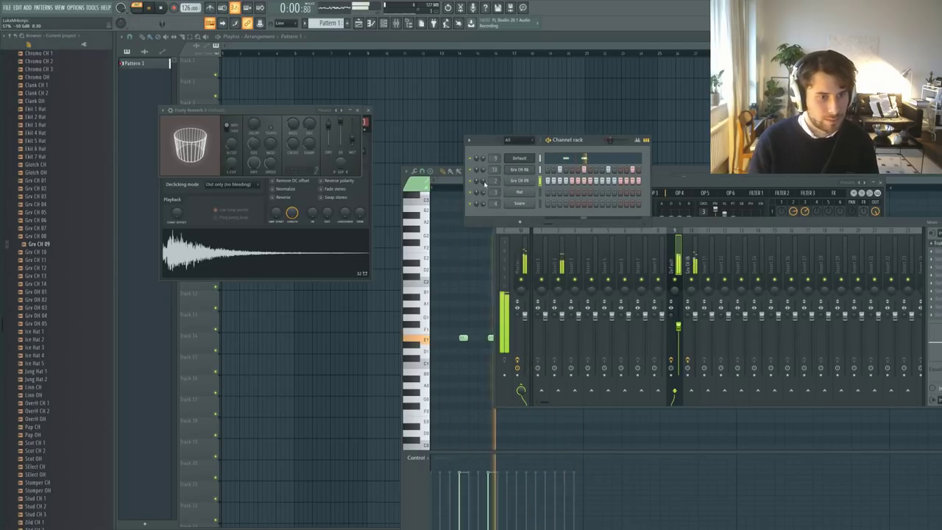
# - Replace the Grv CH 06 channel's sample with Grv OH 02 and play the pattern
pyautogui.press('space')
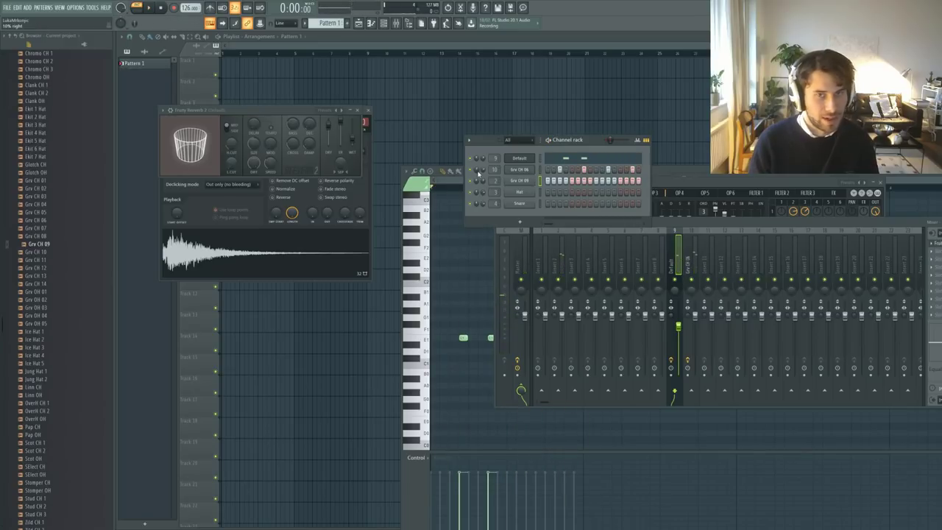
pyautogui.scroll(-2, 70, 254)
pyautogui.click(71, 253)
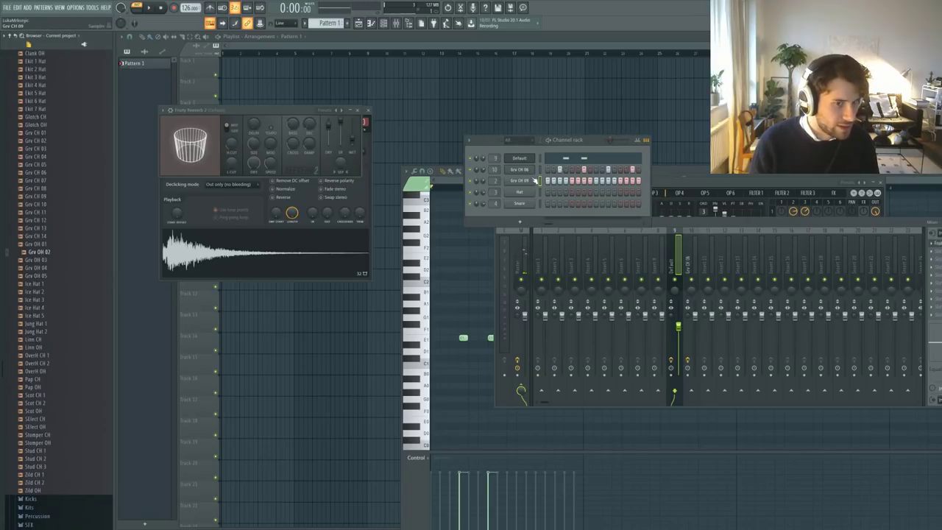
pyautogui.click(520, 170)
pyautogui.moveTo(45, 261); pyautogui.dragTo(180, 254)
pyautogui.press('space')
pyautogui.scroll(2, 72, 259)
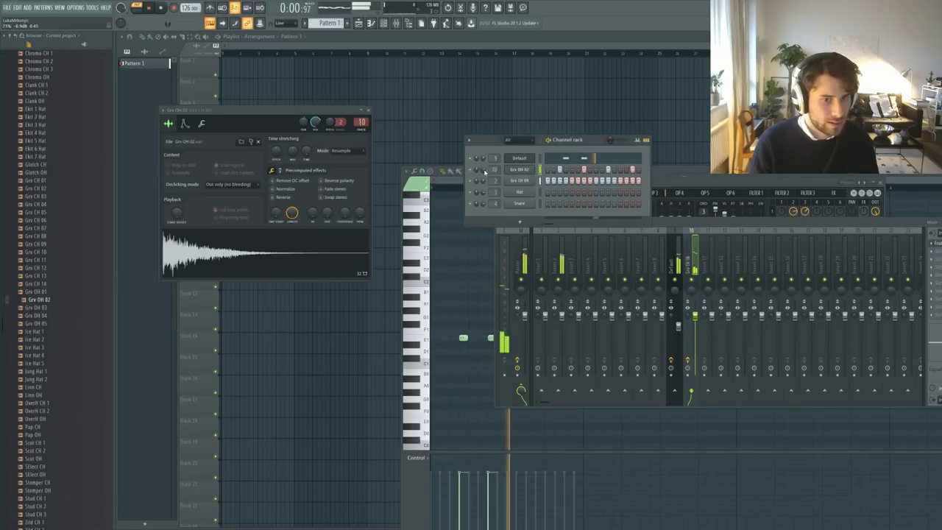
# - Audition more hats, replace the Hat channel's sample with Stud CH 3 on every fourth step, and play the pattern
pyautogui.scroll(-7, 83, 217)
pyautogui.scroll(-2, 83, 217)
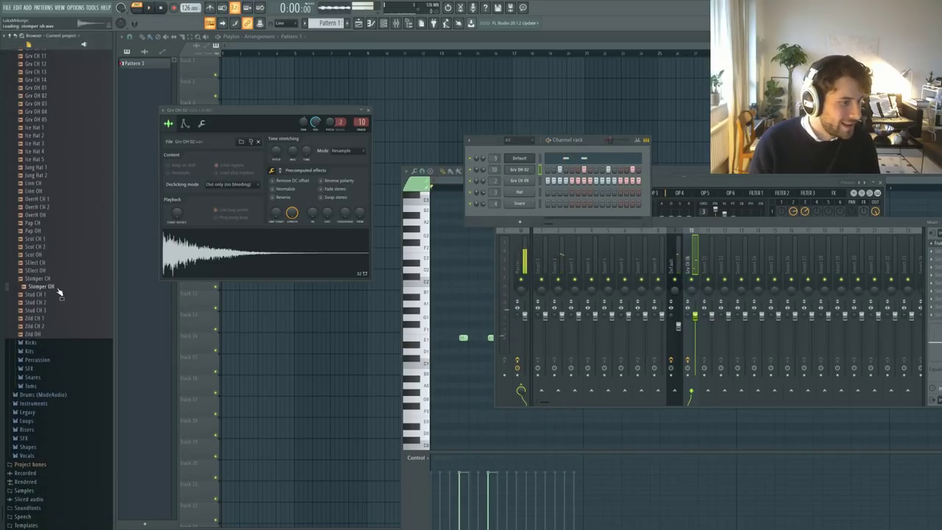
pyautogui.click(57, 304)
pyautogui.click(47, 318)
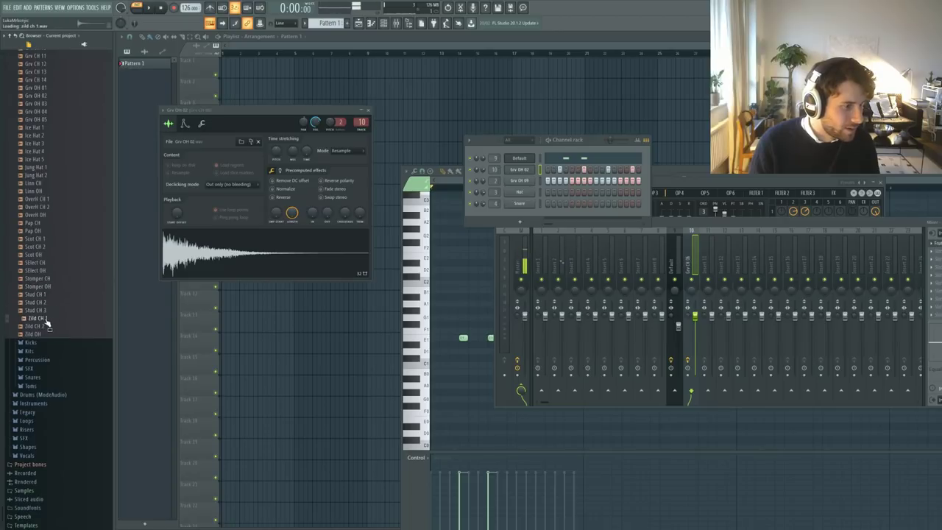
pyautogui.click(41, 311)
pyautogui.moveTo(550, 204); pyautogui.dragTo(550, 205)
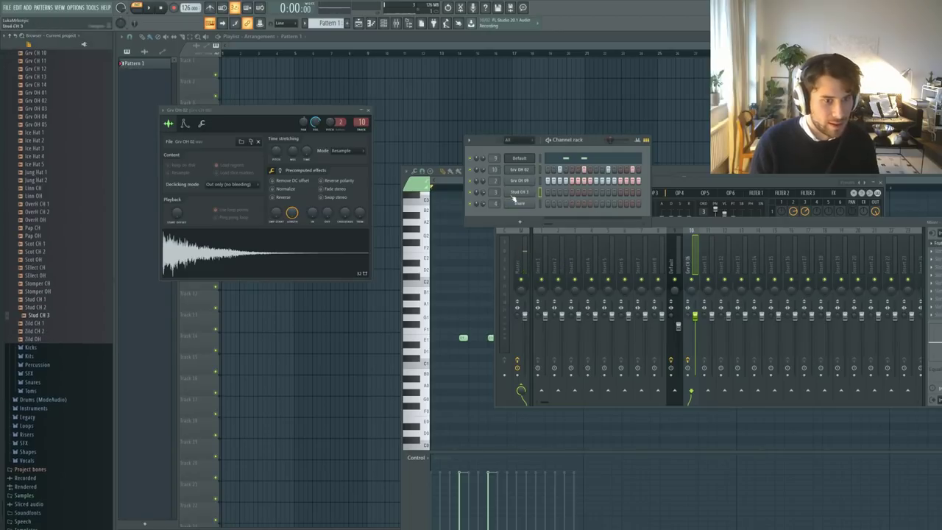
pyautogui.press('space')
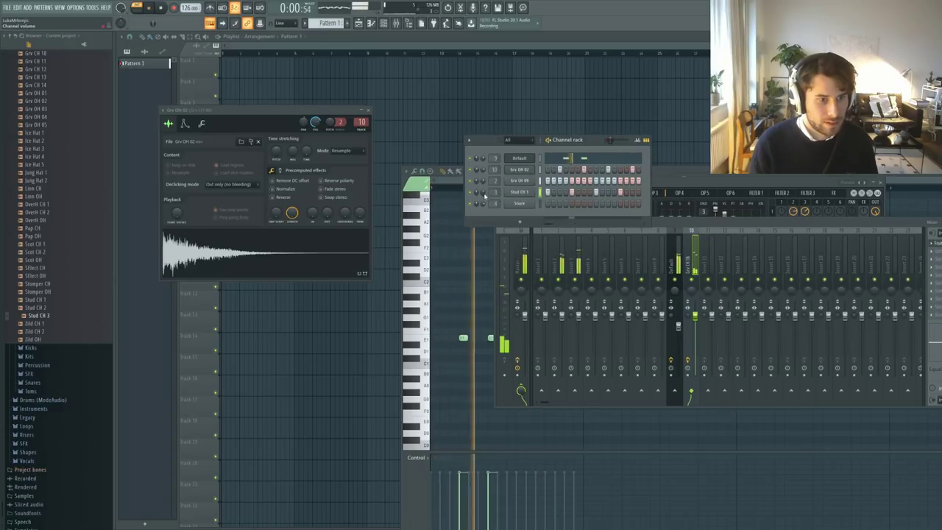
# - Audition the Zild hats and the samples in the Cymbals folder
pyautogui.scroll(-1, 65, 322)
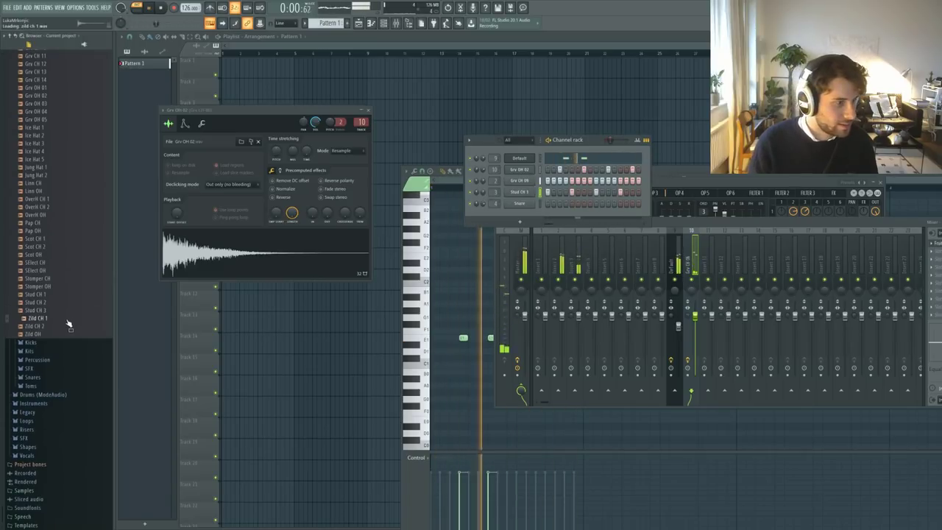
pyautogui.press('space')
pyautogui.moveTo(48, 333); pyautogui.dragTo(50, 336)
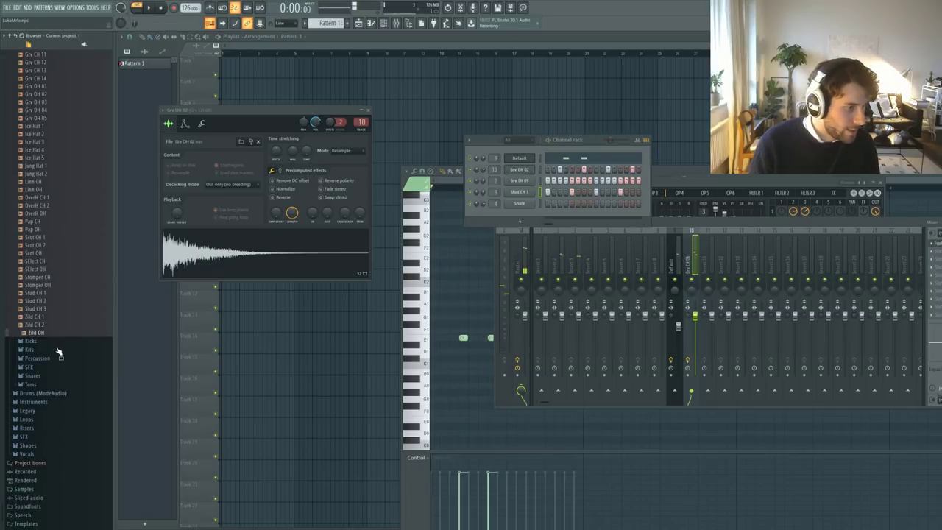
pyautogui.scroll(20, 59, 351)
pyautogui.click(41, 221)
pyautogui.click(44, 213)
pyautogui.click(51, 252)
pyautogui.click(46, 277)
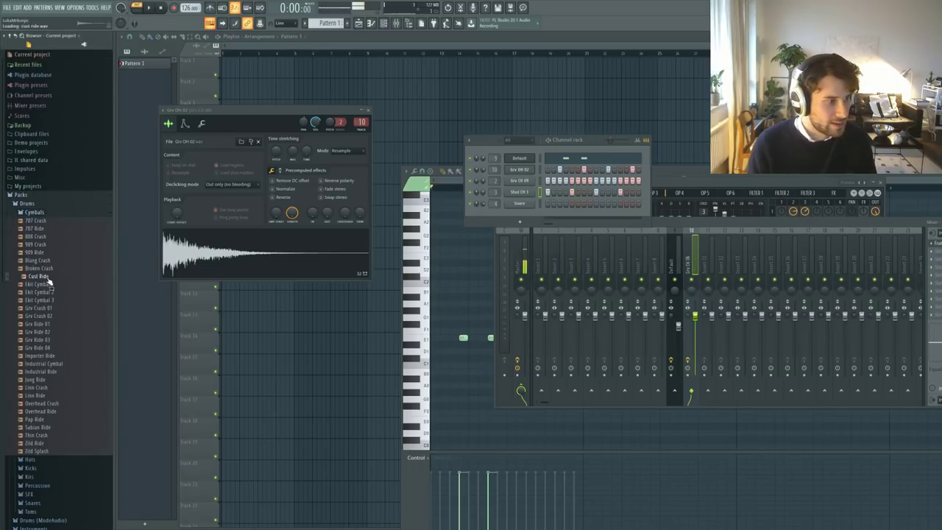
# - Replace the Snare channel's sample with Grv Ride 02, add its steps and play the pattern
pyautogui.click(57, 332)
pyautogui.moveTo(55, 333); pyautogui.dragTo(470, 230)
pyautogui.moveTo(528, 213); pyautogui.dragTo(527, 209)
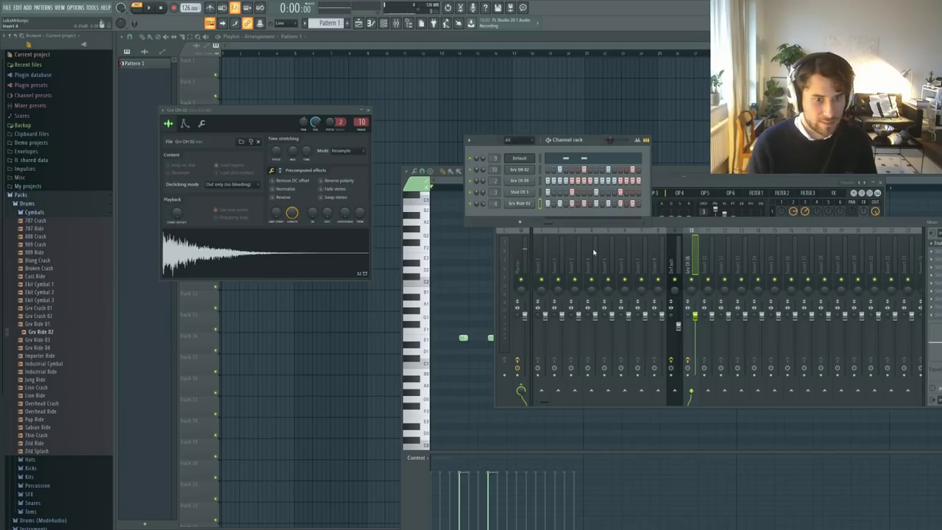
pyautogui.press('space')
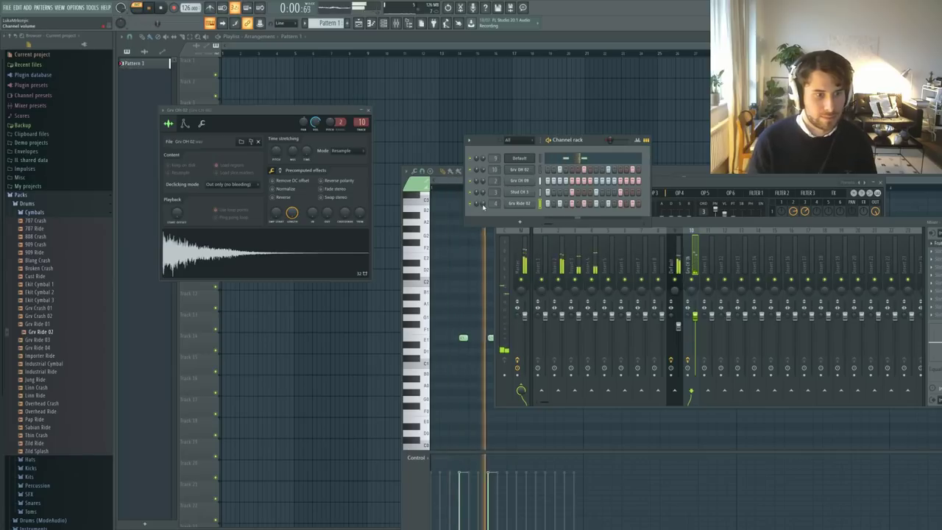
pyautogui.press('space')
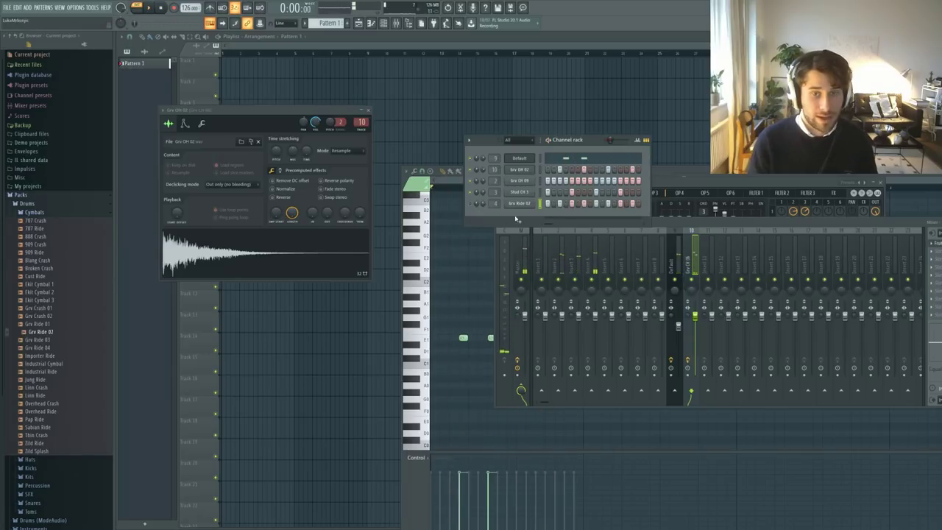
# - Audition the samples in the Kicks folder, from the FPC kicks through the Grv kicks to WhoDat Kick
pyautogui.click(74, 212)
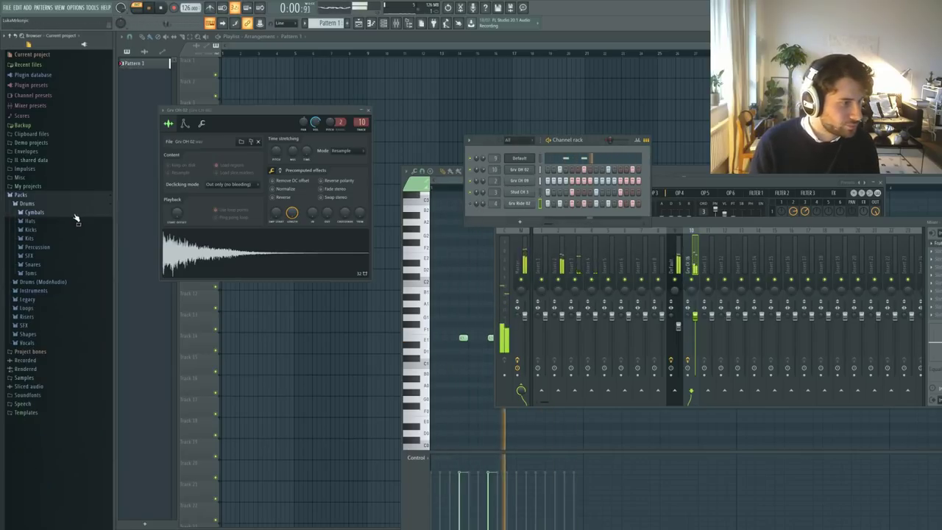
pyautogui.click(53, 229)
pyautogui.scroll(-3, 55, 243)
pyautogui.click(61, 193)
pyautogui.click(64, 231)
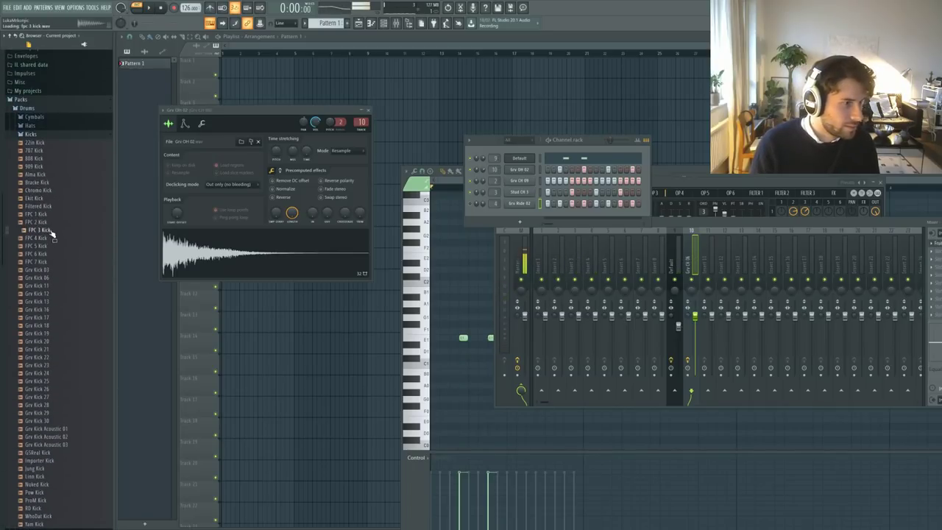
pyautogui.scroll(-1, 53, 230)
pyautogui.click(57, 213)
pyautogui.click(59, 229)
pyautogui.click(66, 269)
pyautogui.scroll(-1, 69, 267)
pyautogui.click(67, 258)
pyautogui.click(65, 269)
pyautogui.click(64, 277)
pyautogui.click(63, 286)
pyautogui.click(62, 294)
pyautogui.click(62, 303)
pyautogui.click(60, 317)
pyautogui.click(58, 326)
pyautogui.click(61, 341)
pyautogui.click(64, 334)
pyautogui.click(59, 318)
pyautogui.click(57, 325)
pyautogui.scroll(-3, 53, 309)
pyautogui.click(57, 272)
pyautogui.click(59, 282)
pyautogui.click(53, 302)
pyautogui.click(53, 310)
pyautogui.click(53, 319)
pyautogui.click(53, 326)
pyautogui.click(53, 336)
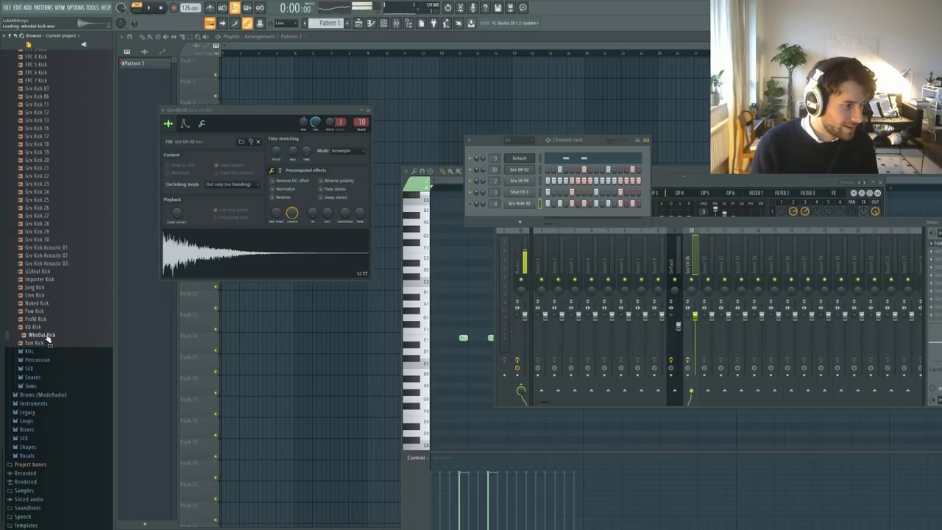
# - Add FPC 5 Kick as a new channel with a hit on every fourth step and play the pattern
pyautogui.scroll(10, 51, 295)
pyautogui.click(48, 272)
pyautogui.scroll(-2, 57, 309)
pyautogui.click(50, 271)
pyautogui.moveTo(46, 256); pyautogui.dragTo(533, 214)
pyautogui.press('space')
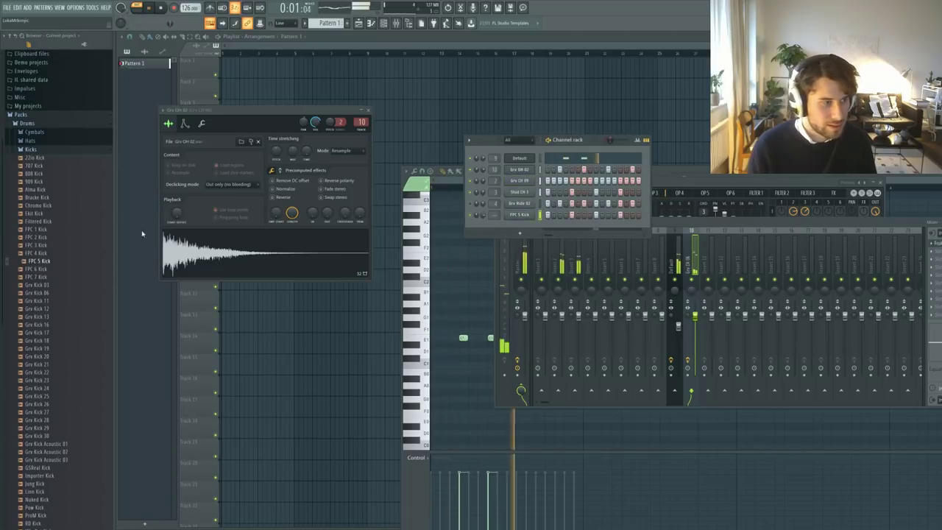
# - Try Grv Kick 18 and Naked Kick on the kick channel during playback, then settle on WhoDat Kick
pyautogui.scroll(-6, 59, 203)
pyautogui.click(62, 199)
pyautogui.scroll(-2, 63, 208)
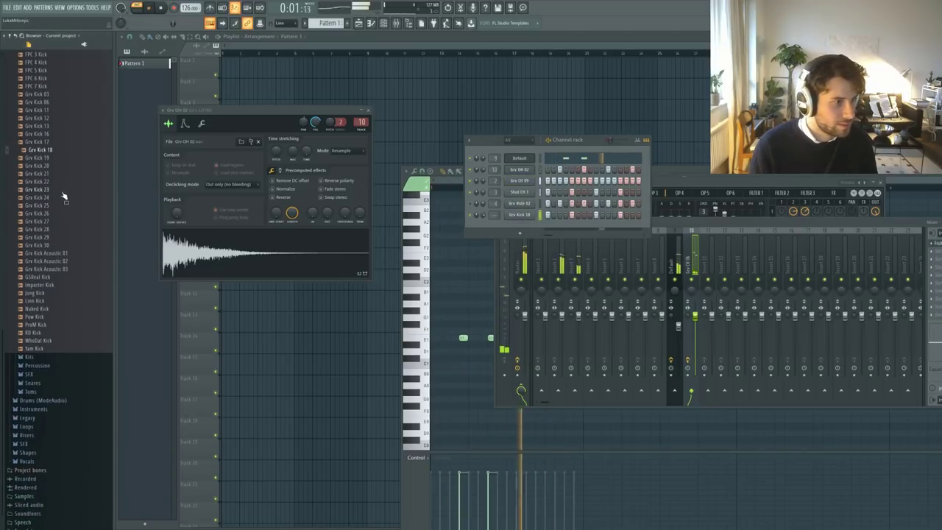
pyautogui.click(56, 309)
pyautogui.click(57, 340)
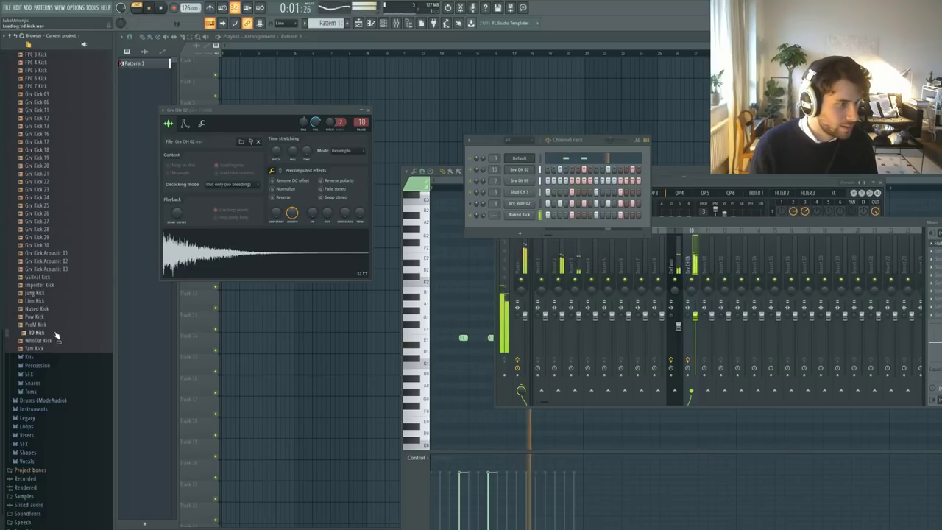
# - Route the WhoDat Kick channel to mixer track 1 and sidechain that track to the synth's track 9
pyautogui.click(519, 214)
pyautogui.click(672, 230)
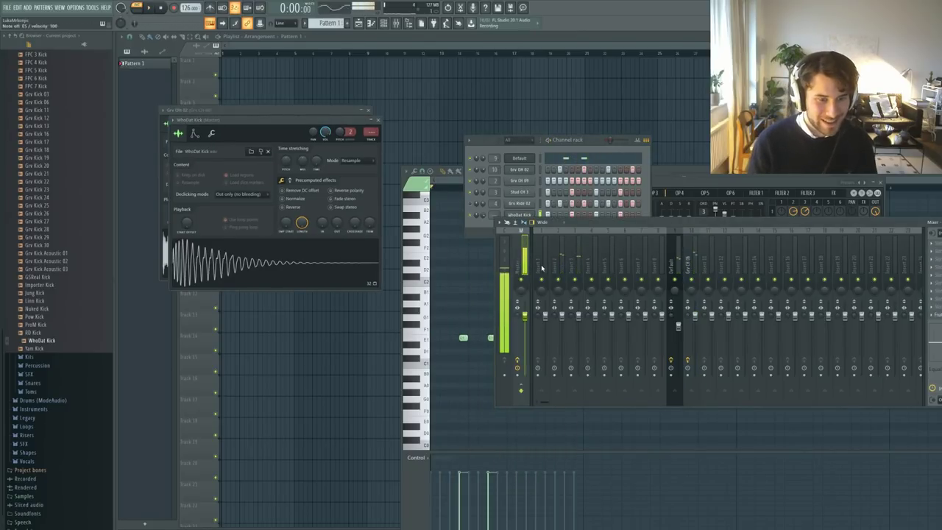
pyautogui.click(542, 268)
pyautogui.click(672, 390)
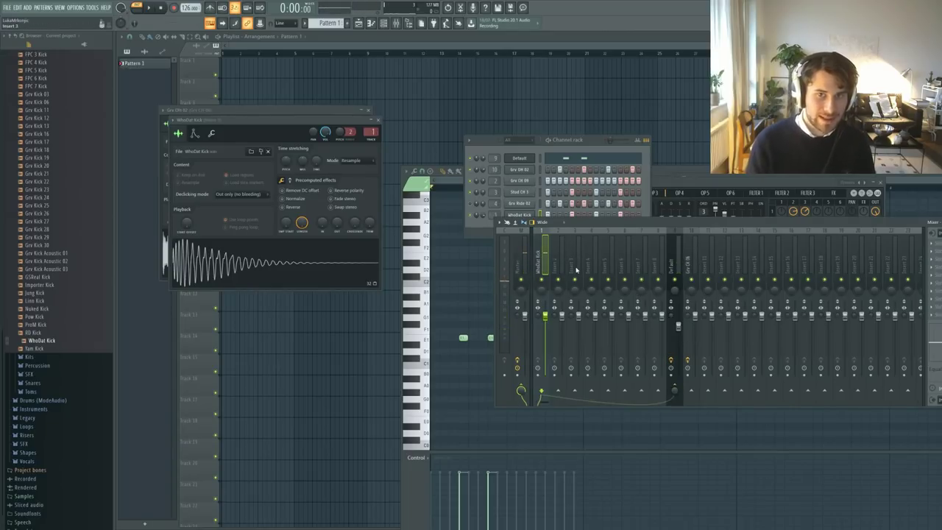
pyautogui.click(519, 161)
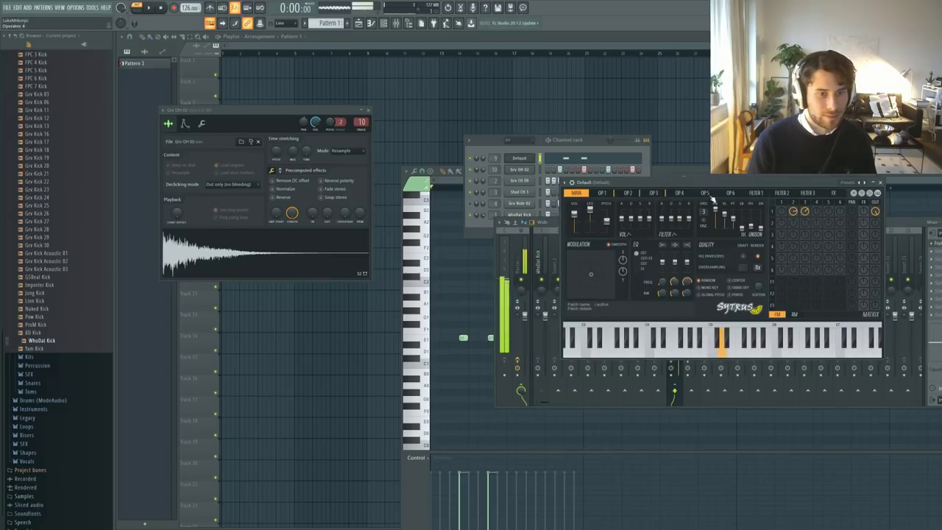
pyautogui.click(879, 183)
pyautogui.click(539, 261)
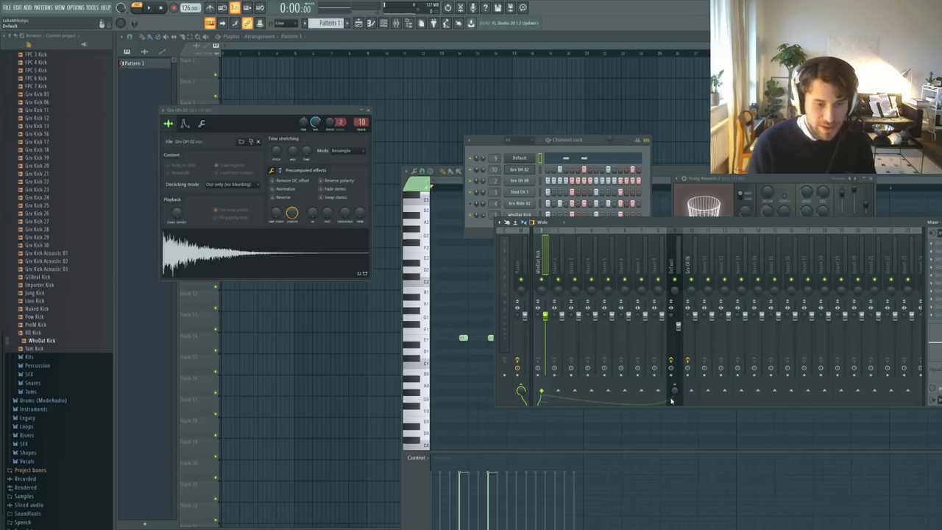
pyautogui.click(674, 390)
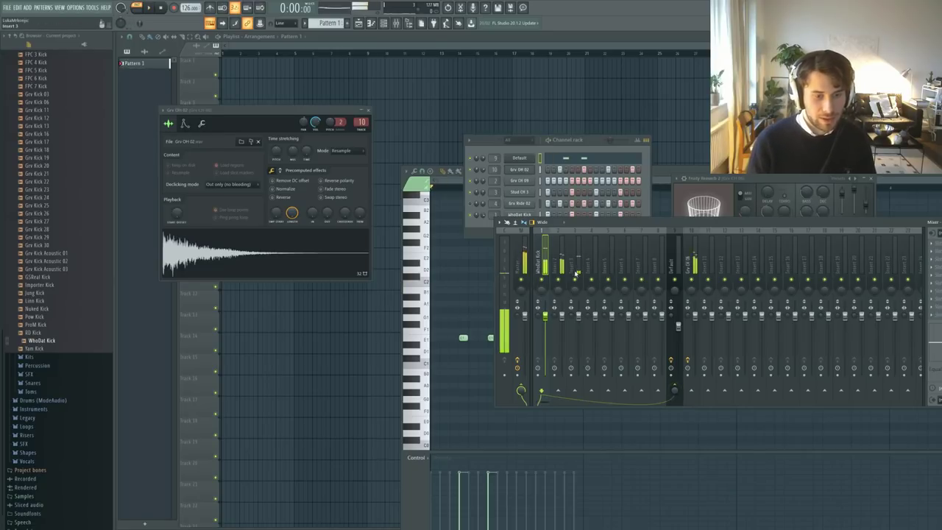
# - Add Fruity Limiter to the synth's mixer track and move its window beside the channel rack
pyautogui.click(672, 265)
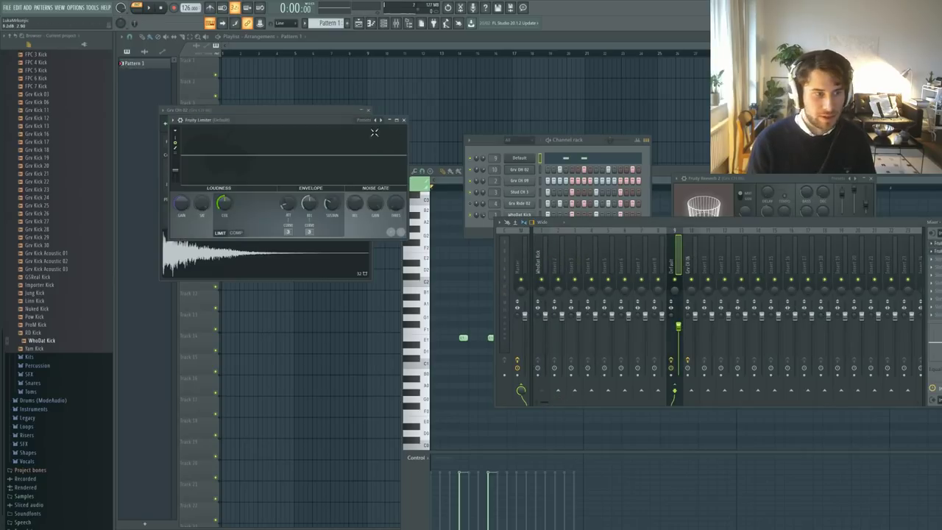
pyautogui.moveTo(338, 126); pyautogui.dragTo(697, 204)
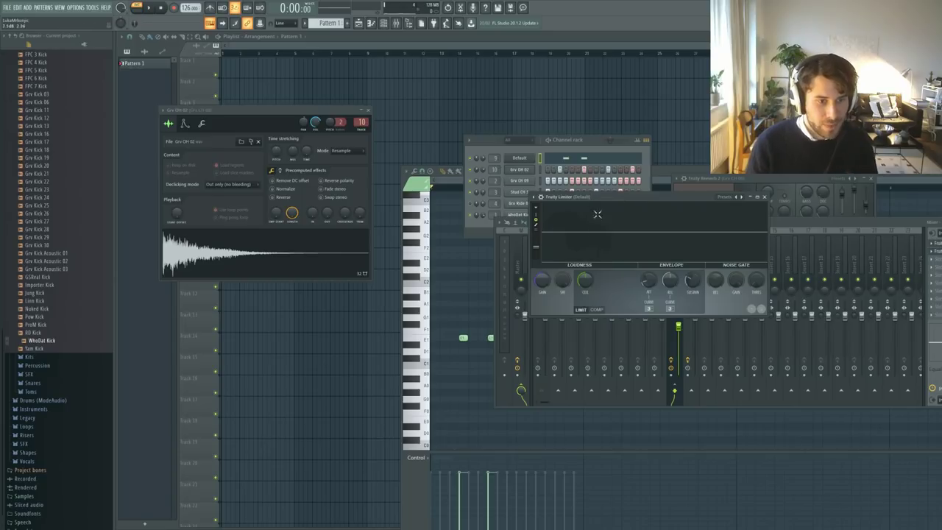
pyautogui.moveTo(603, 202); pyautogui.dragTo(598, 190)
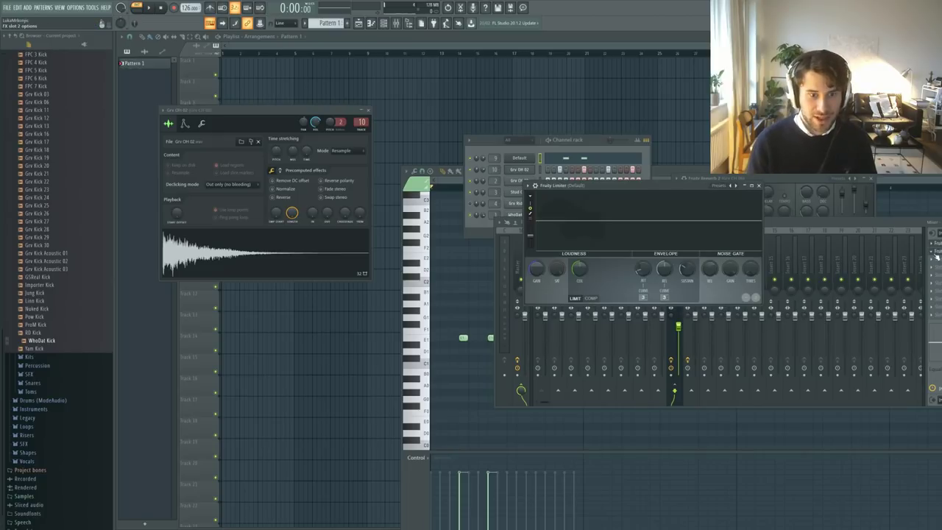
# - Switch the synth's limiter to compressor mode, adjust its threshold, knee, ratio and release for kick ducking, and play the pattern
pyautogui.click(591, 298)
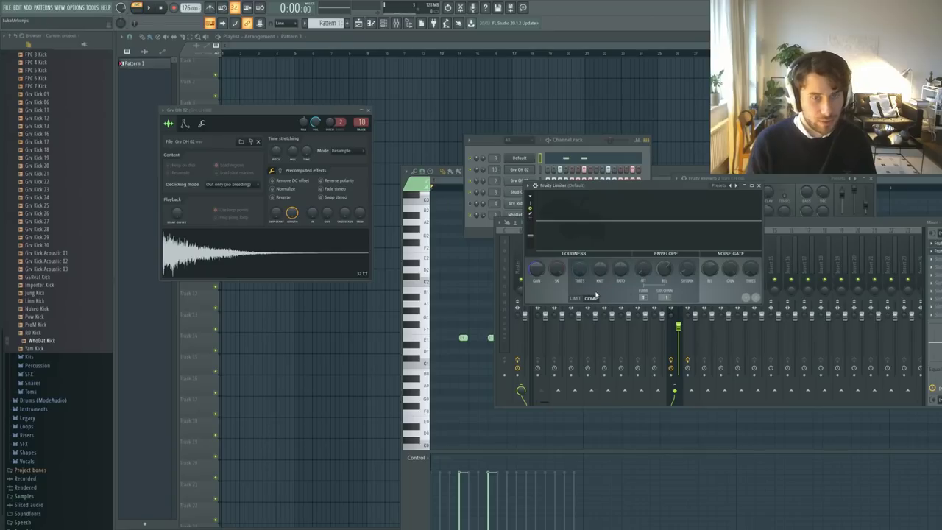
pyautogui.moveTo(581, 274); pyautogui.dragTo(581, 339)
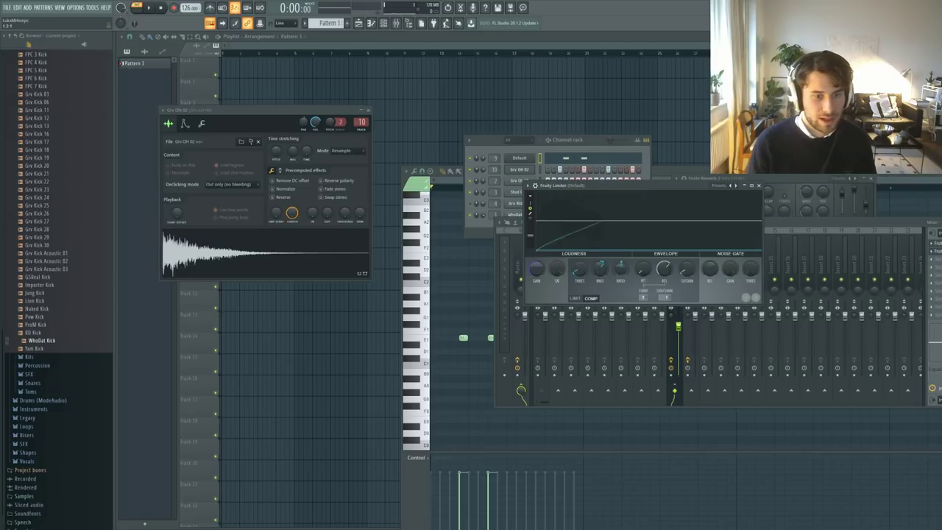
pyautogui.press('space')
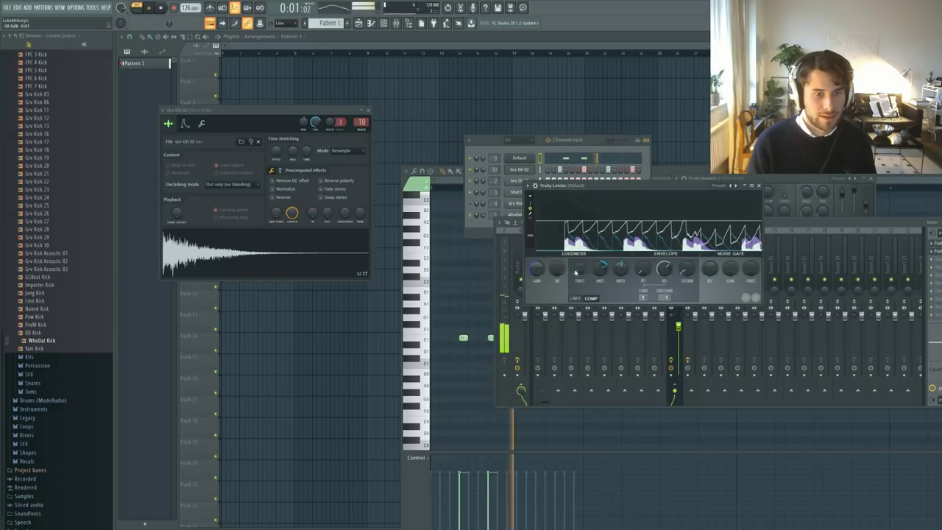
pyautogui.press('space')
pyautogui.press('space')
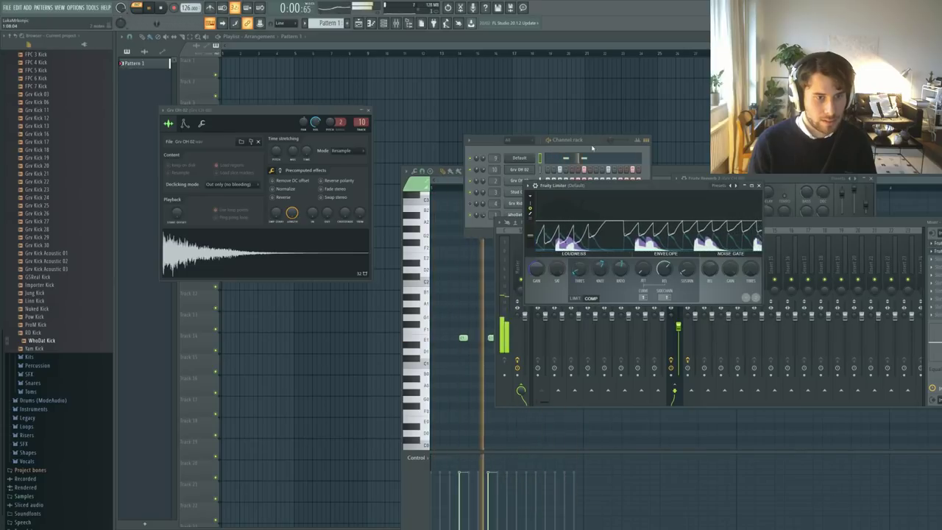
# - Stop playback, clone the Default synth channel and select the copy in the channel rack
pyautogui.press('F6')
pyautogui.press('space')
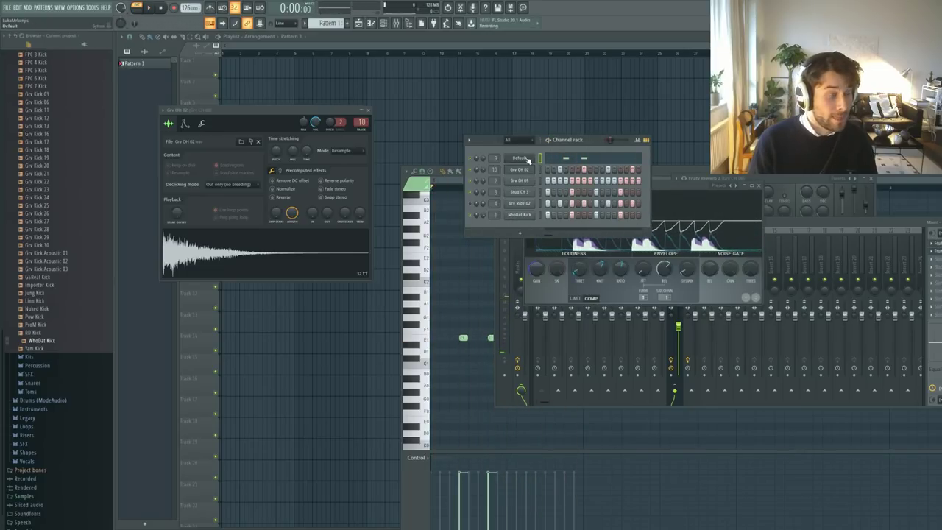
pyautogui.hotkey('alt', 'c')
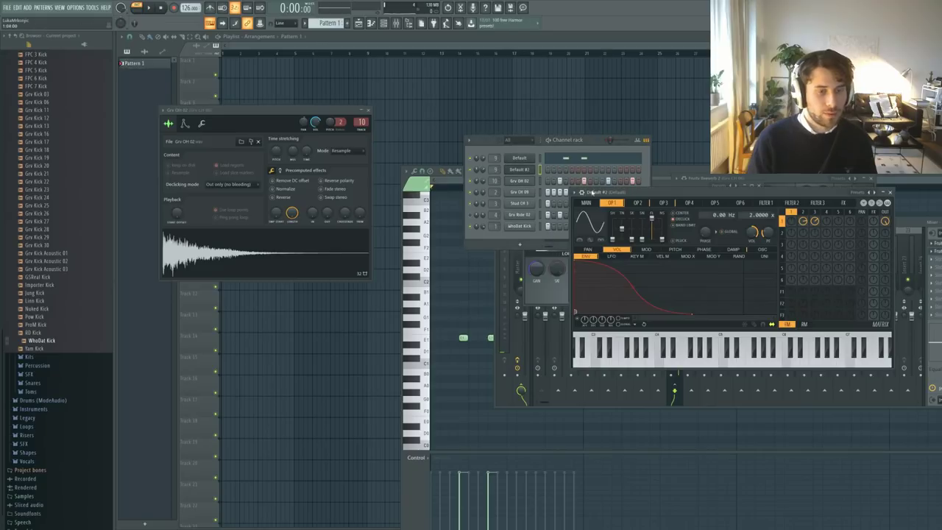
pyautogui.moveTo(633, 194); pyautogui.dragTo(607, 192)
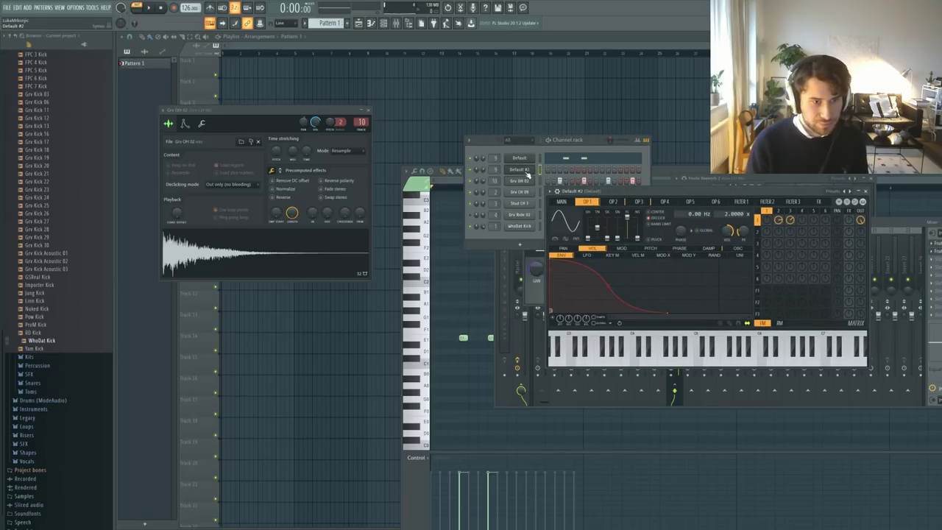
pyautogui.click(526, 173)
pyautogui.click(526, 174)
pyautogui.click(527, 174)
pyautogui.click(527, 173)
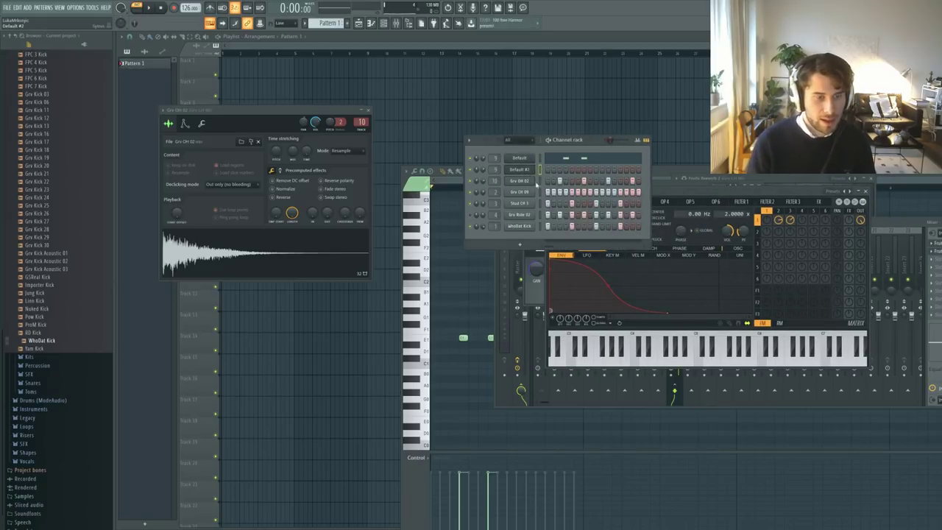
# - Replace the cloned channel's synth with a new Sytrus, load its Clock preset and adjust the X/Y modulation point
pyautogui.click(620, 421)
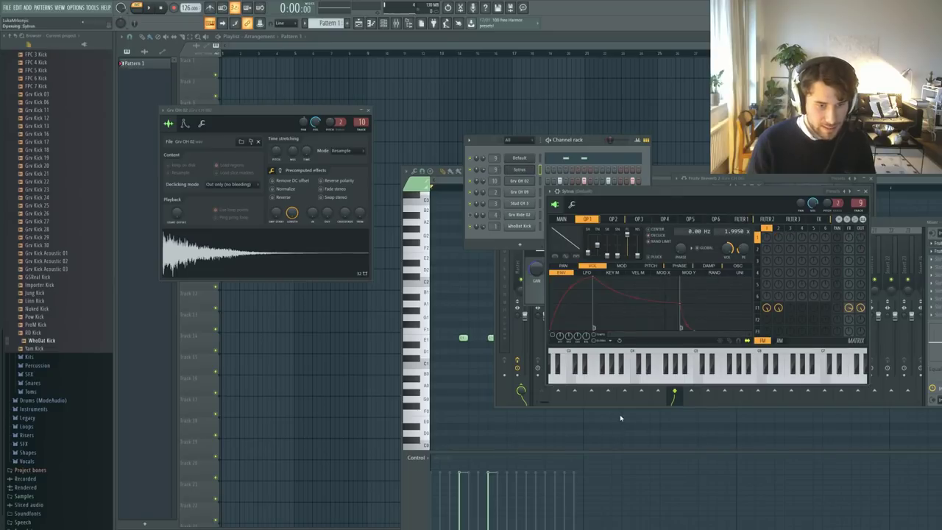
pyautogui.moveTo(565, 191); pyautogui.dragTo(556, 198)
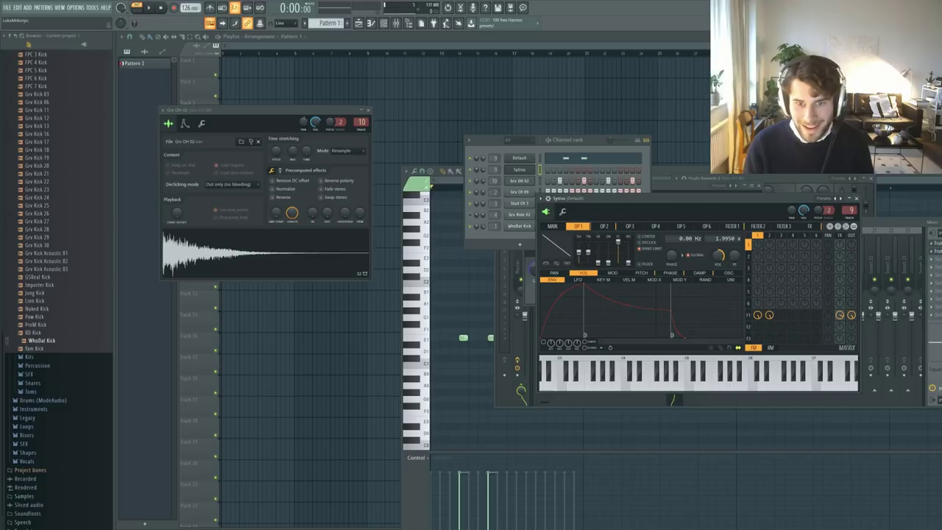
pyautogui.click(840, 198)
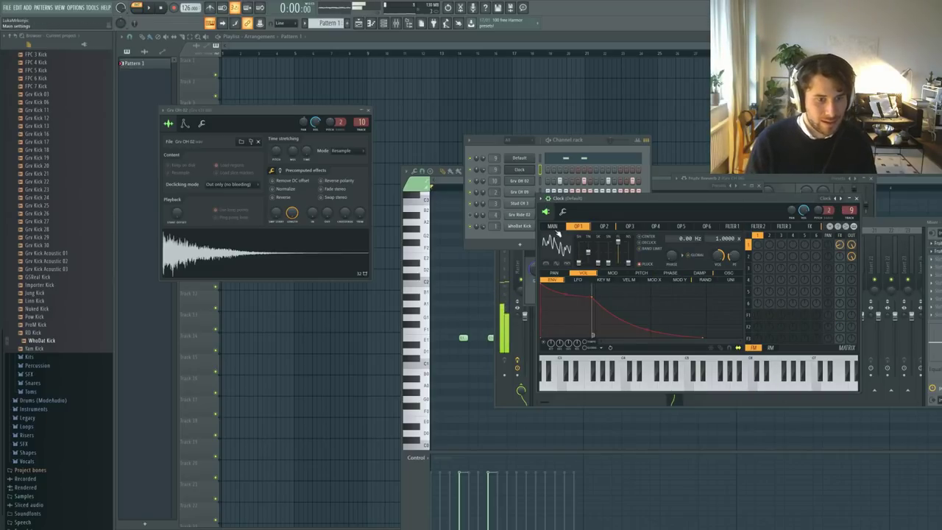
pyautogui.click(552, 226)
pyautogui.moveTo(590, 284); pyautogui.dragTo(560, 313)
# - Start a melody in the Clock channel's piano roll with an E6 note in the first beat, deleting the trial notes
pyautogui.click(490, 172)
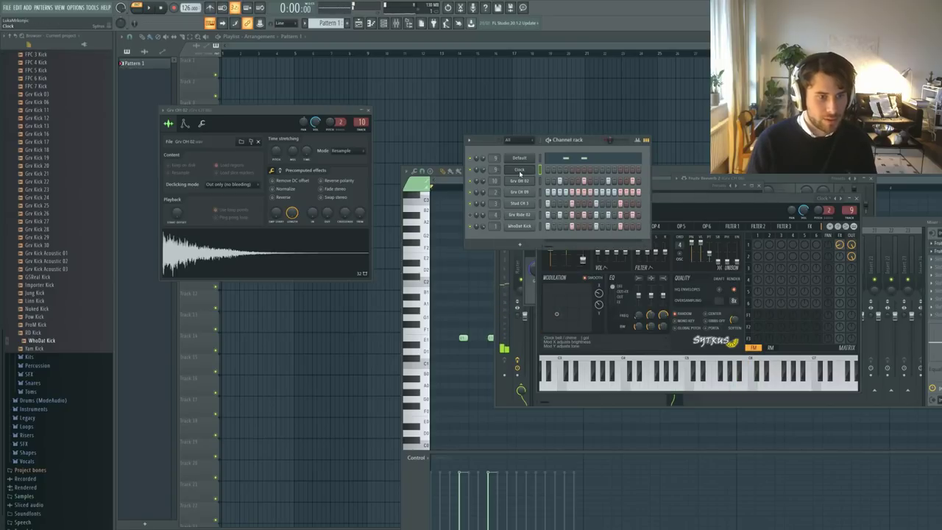
pyautogui.click(582, 174)
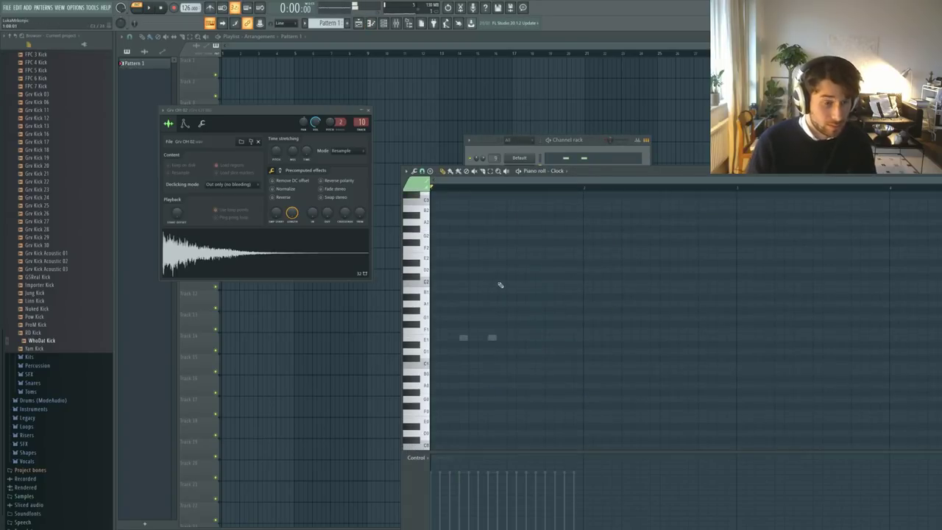
pyautogui.click(457, 341)
pyautogui.scroll(5, 481, 353)
pyautogui.click(447, 295)
pyautogui.moveTo(448, 294); pyautogui.dragTo(460, 220)
pyautogui.rightClick(463, 221)
pyautogui.scroll(5, 479, 306)
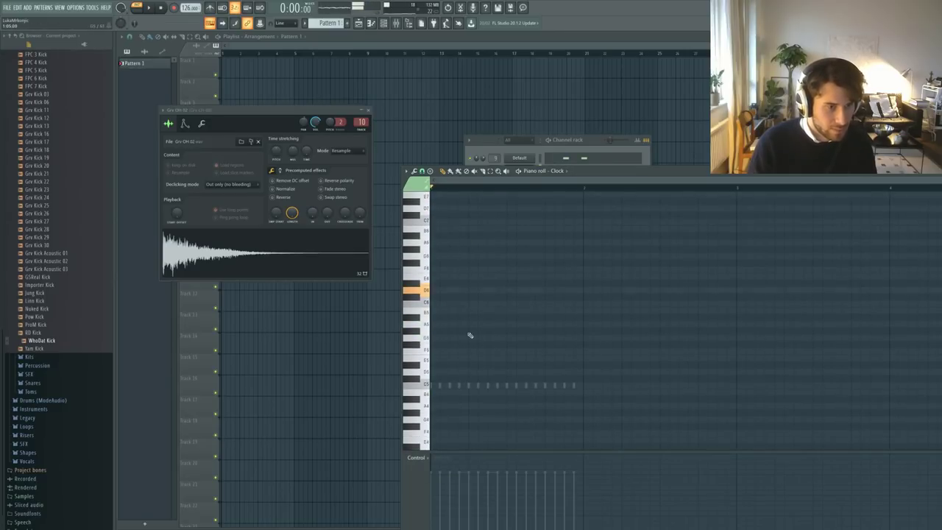
pyautogui.click(450, 276)
pyautogui.click(469, 216)
pyautogui.rightClick(472, 217)
pyautogui.press('w')
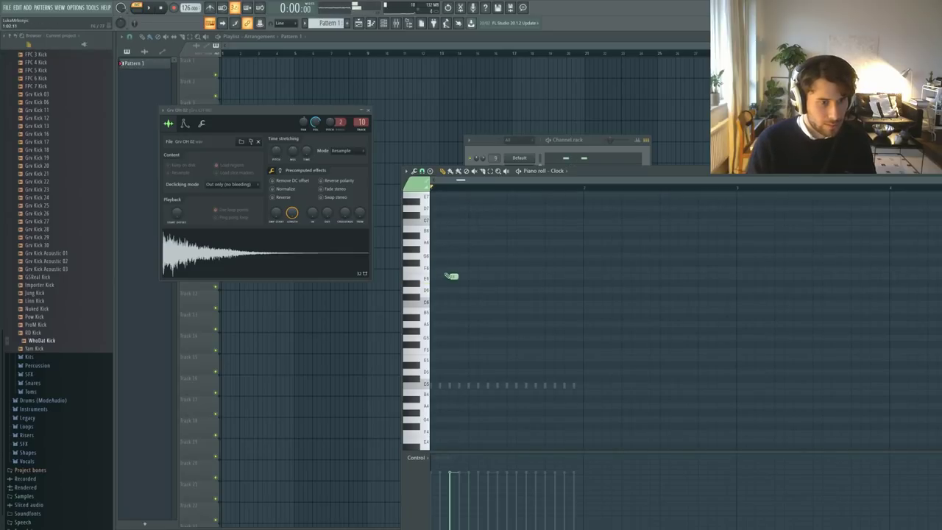
# - Add F6 at the bar's start and B5 and E6 after the first E6, deleting the extra higher note
pyautogui.click(472, 310)
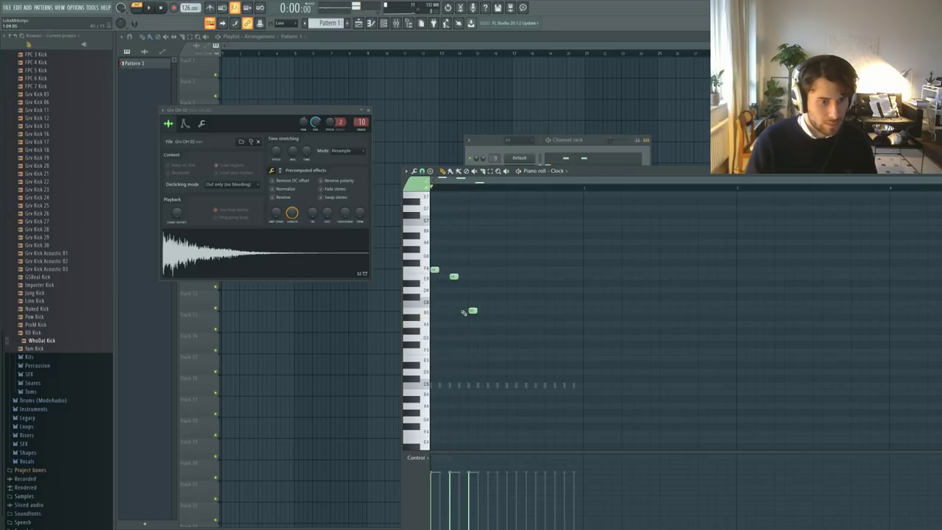
pyautogui.moveTo(473, 278); pyautogui.dragTo(483, 276)
pyautogui.click(490, 248)
pyautogui.rightClick(489, 249)
# - Play the pattern and duplicate the four-note melody into the second half of the bar
pyautogui.press('space')
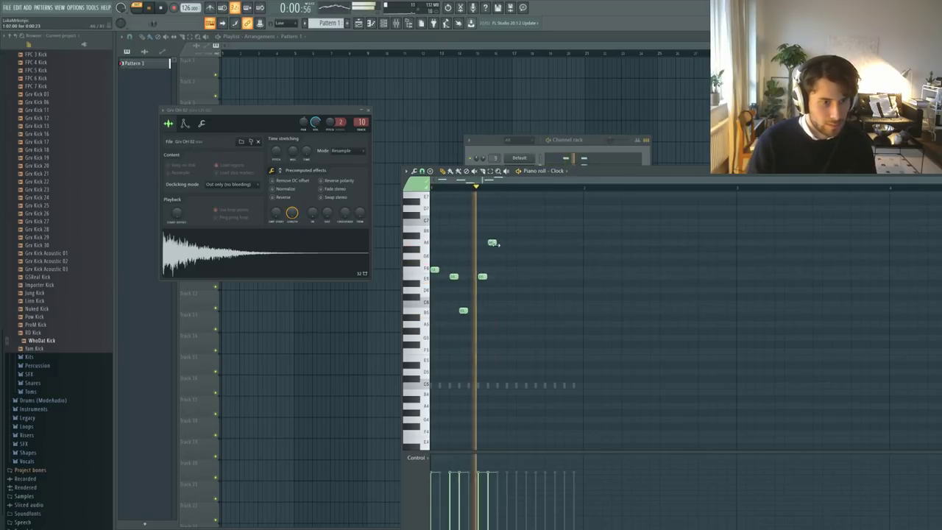
pyautogui.press('space')
pyautogui.hotkey('ctrl', 'b')
pyautogui.moveTo(564, 277); pyautogui.dragTo(555, 277)
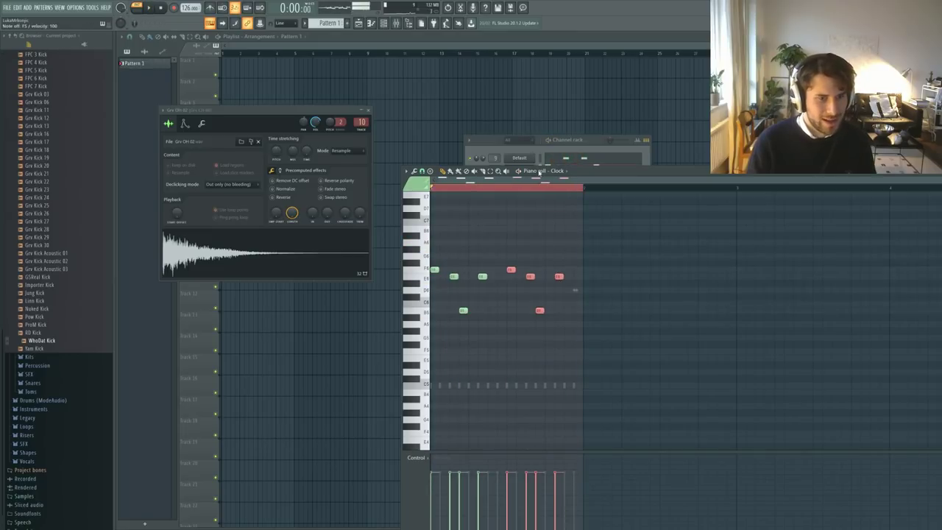
# - Shorten the volume envelopes of operators 1 and 2 in the Clock preset
pyautogui.click(581, 154)
pyautogui.click(523, 170)
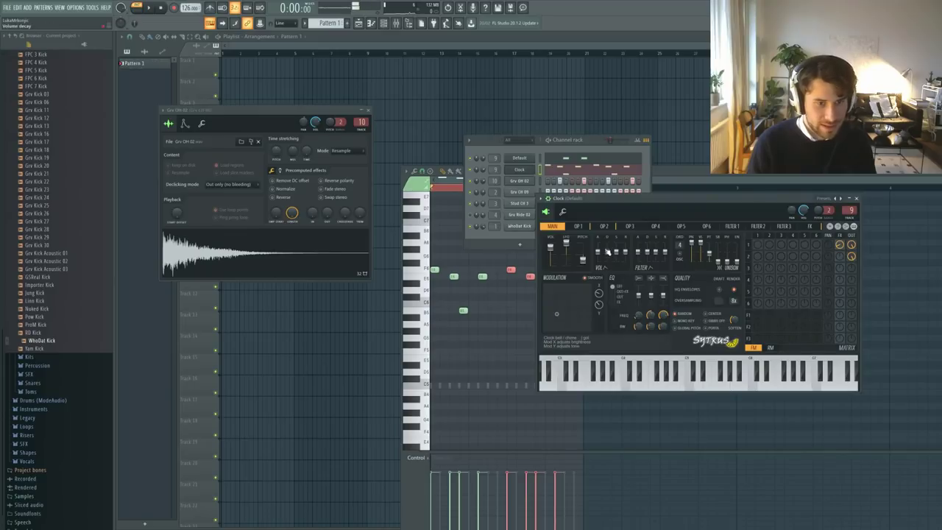
pyautogui.click(578, 225)
pyautogui.moveTo(627, 345); pyautogui.dragTo(639, 347)
pyautogui.click(606, 228)
pyautogui.moveTo(702, 339); pyautogui.dragTo(645, 338)
# - Play the pattern and add an E6 note just before the second F6 in the melody
pyautogui.press('space')
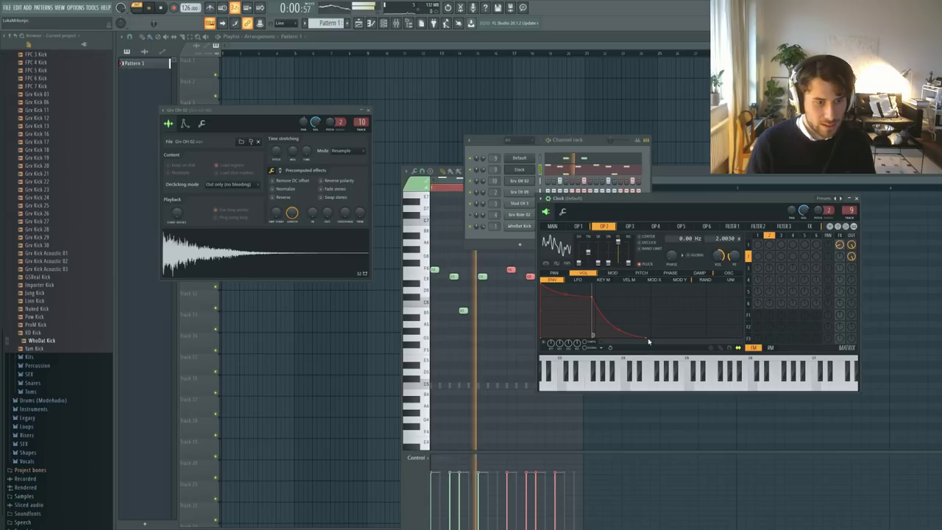
pyautogui.click(523, 317)
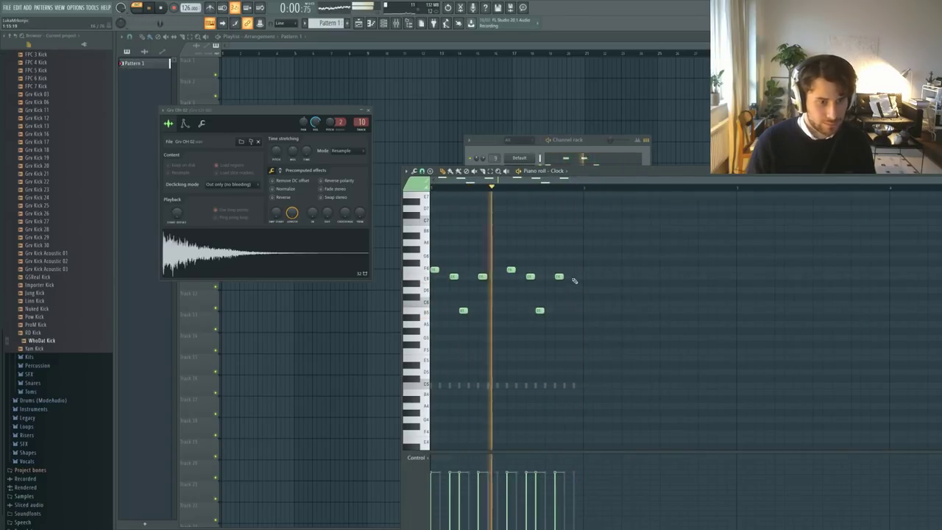
pyautogui.click(503, 277)
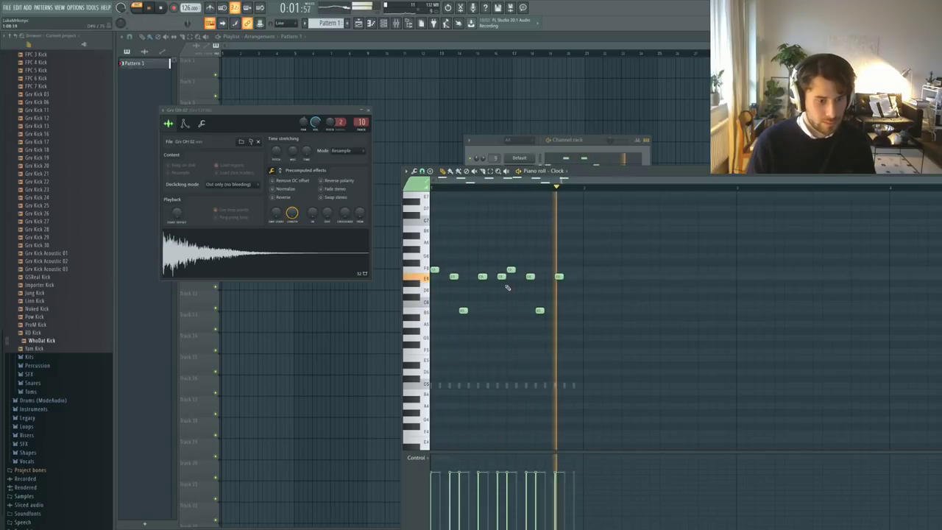
# - Try all the melody notes one semitone lower during playback and move them back up
pyautogui.hotkey('ctrl', 'a')
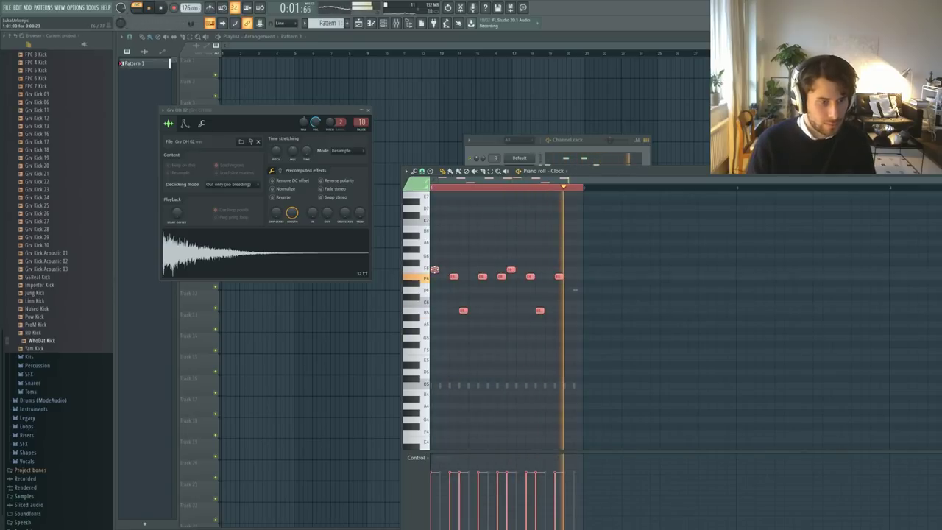
pyautogui.moveTo(434, 269); pyautogui.dragTo(432, 277)
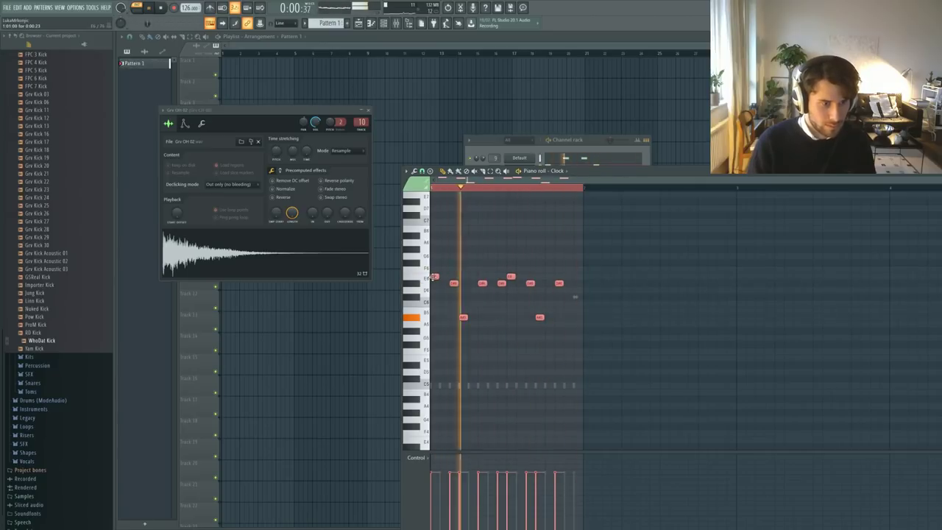
pyautogui.press('space')
pyautogui.moveTo(434, 276); pyautogui.dragTo(434, 269)
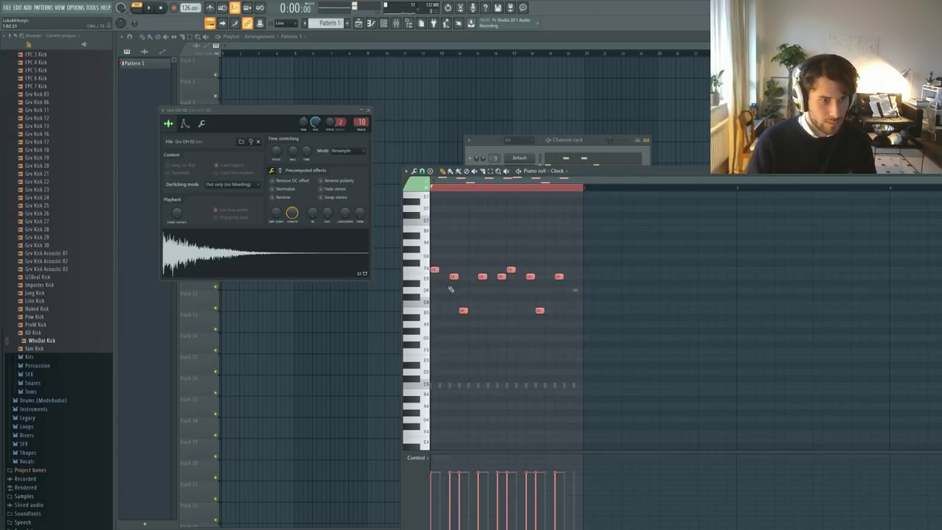
# - Audition successive Sytrus presets against the pattern, including Dream bell, Tacobell and Moogish, and load Moogish 3
pyautogui.click(571, 155)
pyautogui.click(515, 168)
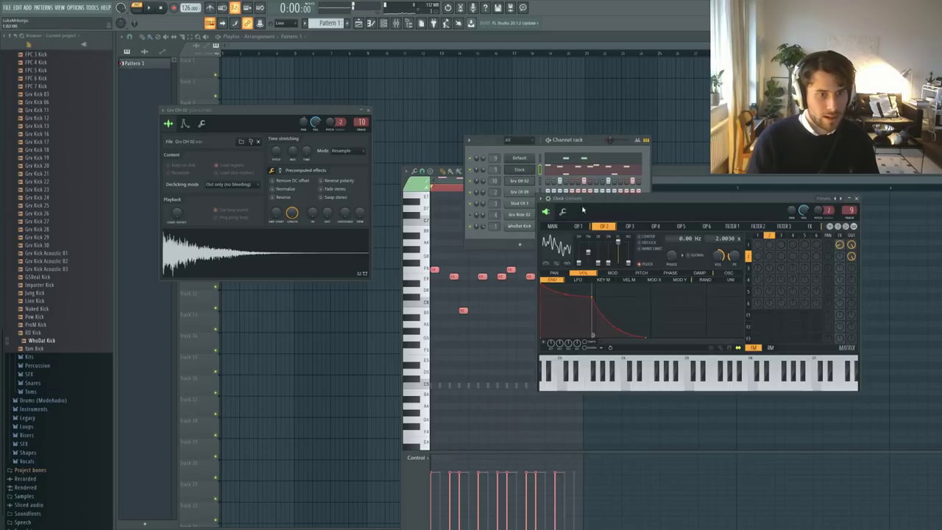
pyautogui.click(844, 198)
pyautogui.press('space')
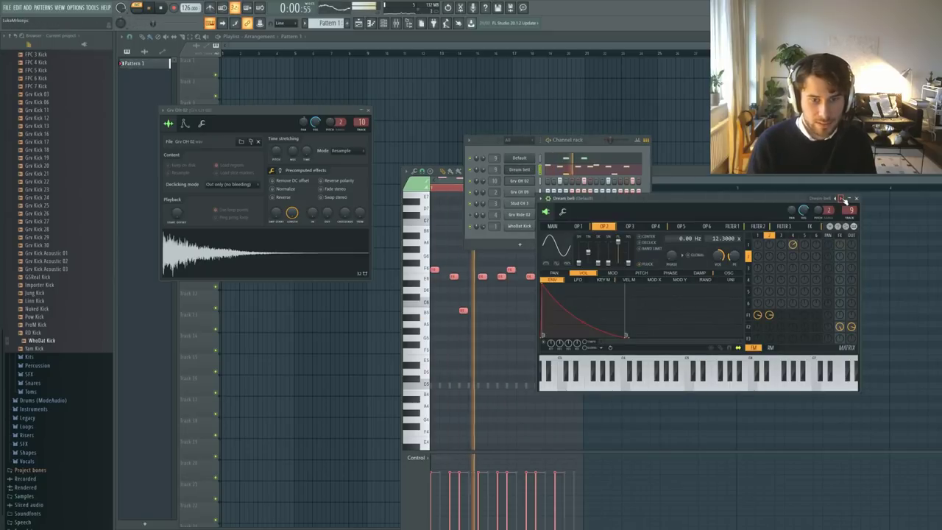
pyautogui.click(845, 199)
pyautogui.click(844, 198)
pyautogui.press('space')
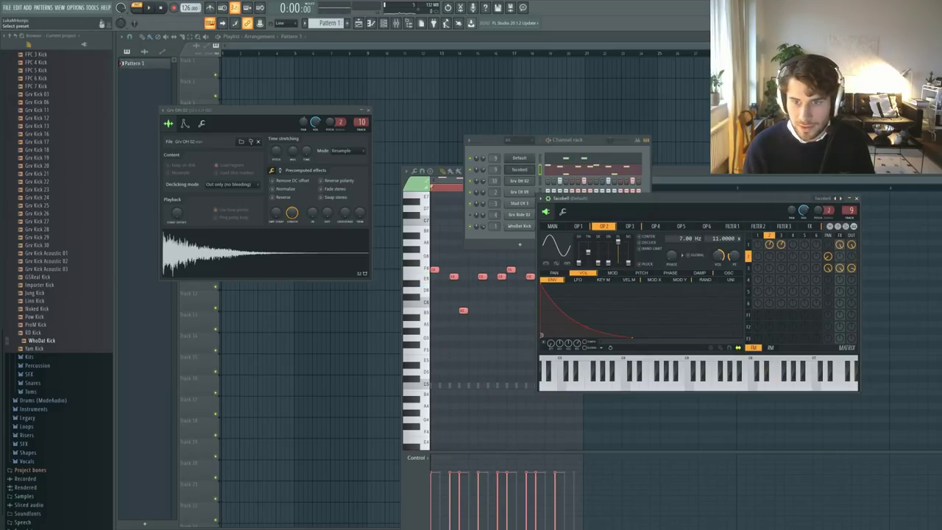
pyautogui.click(844, 198)
pyautogui.press('space')
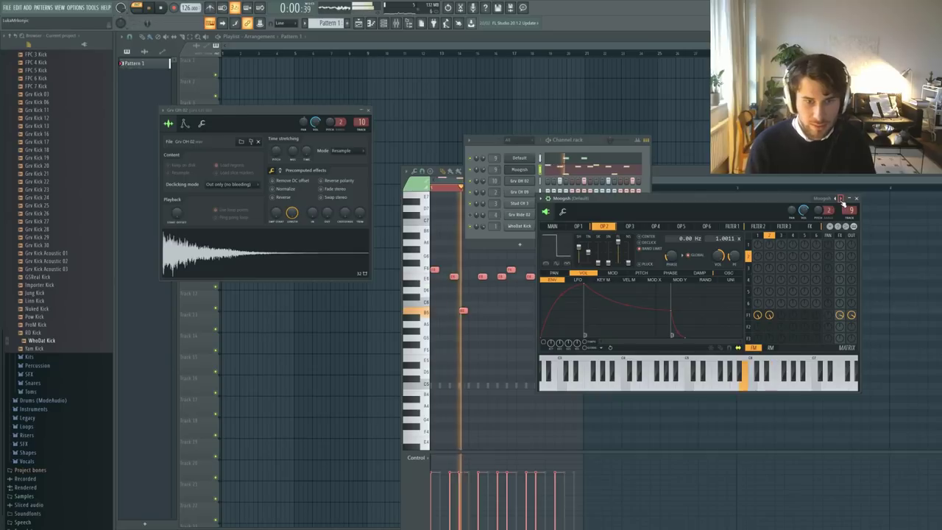
pyautogui.click(843, 199)
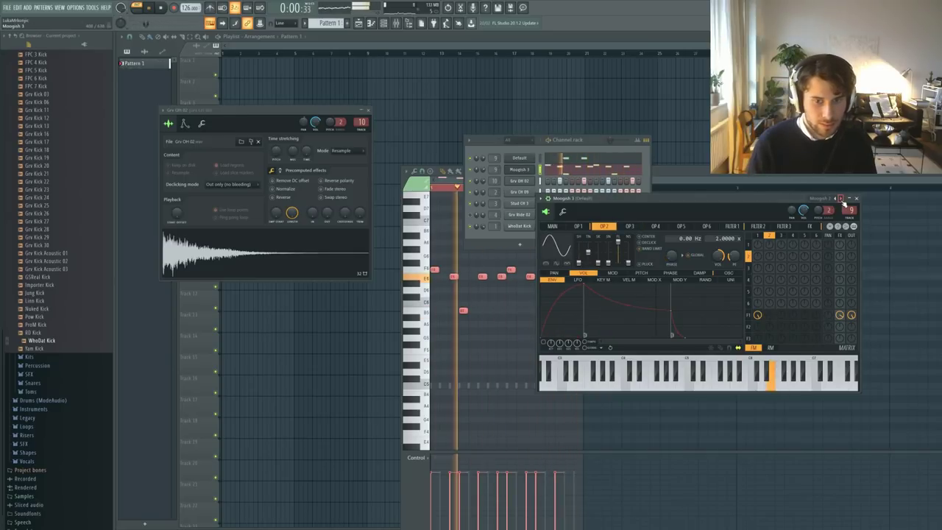
# - Stop playback and shorten the attack of operator 1's volume envelope in Moogish 3
pyautogui.click(578, 227)
pyautogui.press('space')
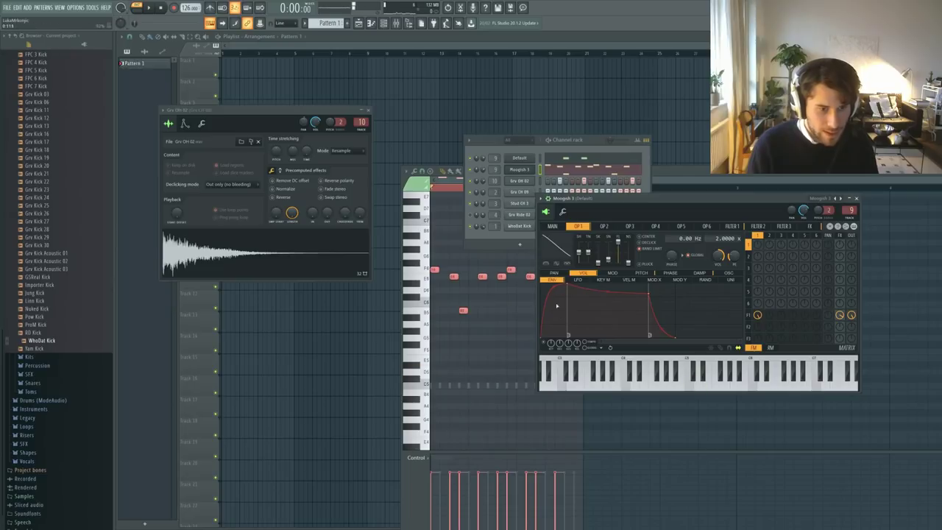
pyautogui.press('x')
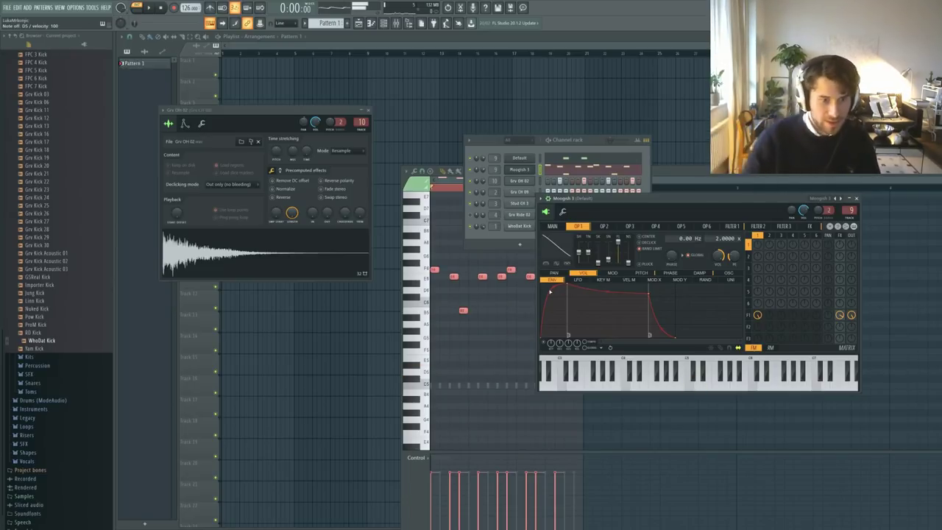
pyautogui.moveTo(567, 285); pyautogui.dragTo(546, 284)
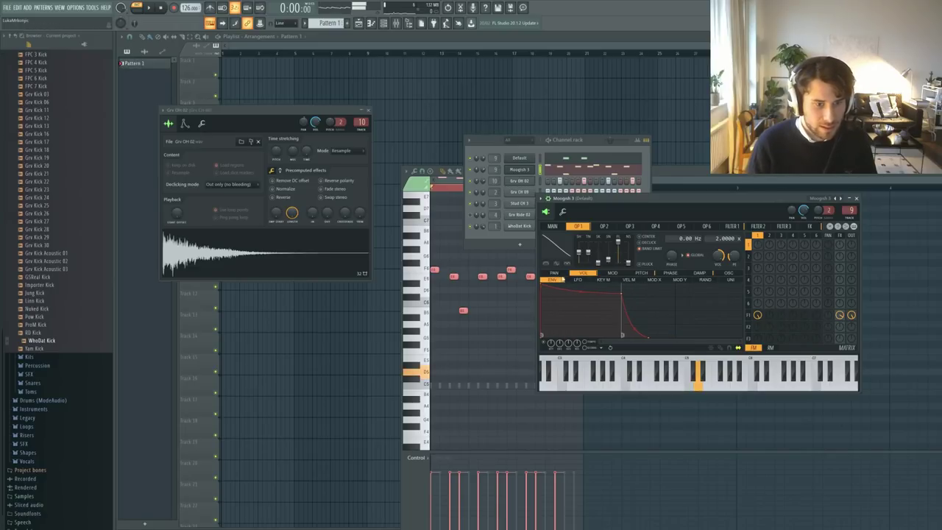
# - Examine operator 1's volume, pitch, damp and modulation X envelopes and the main settings of Moogish 3
pyautogui.click(564, 275)
pyautogui.click(584, 273)
pyautogui.click(640, 273)
pyautogui.click(698, 273)
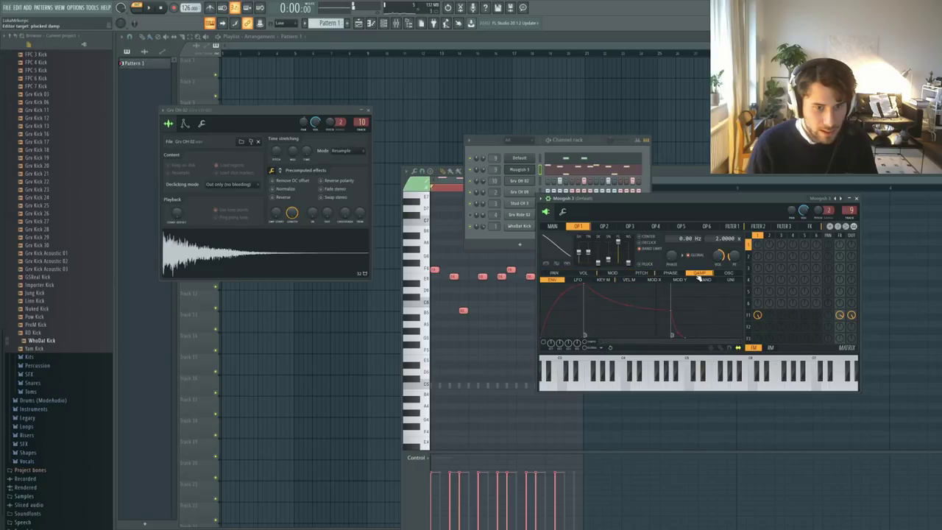
pyautogui.click(552, 226)
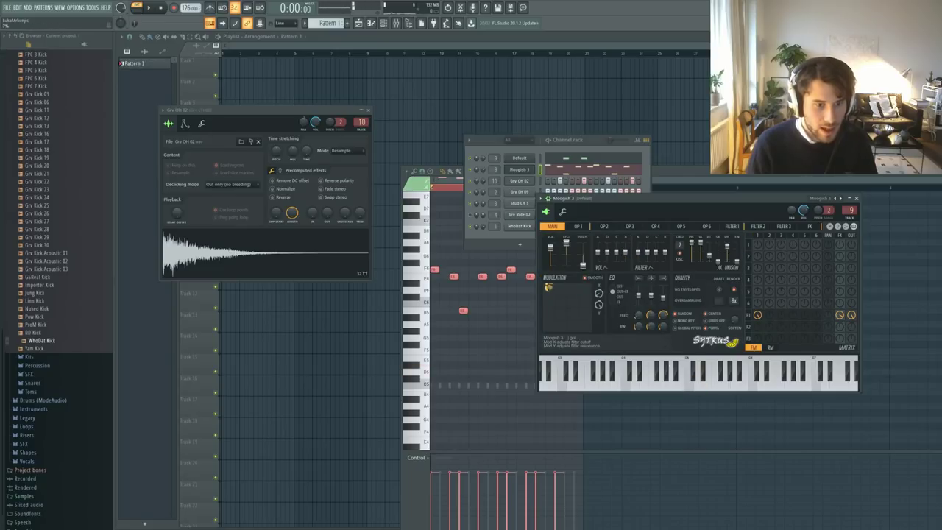
pyautogui.click(578, 227)
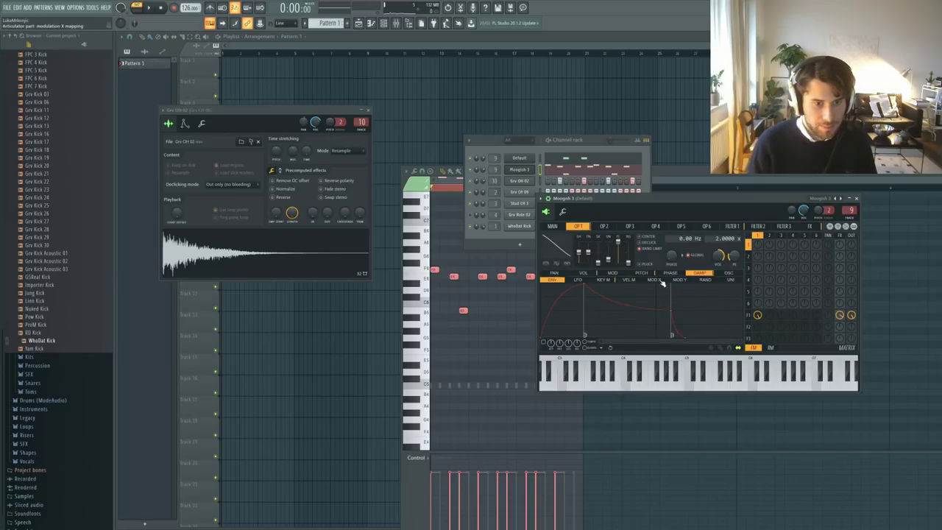
pyautogui.click(653, 279)
pyautogui.click(552, 227)
# - Play the pattern while lowering the Moogish 3 modulation X/Y point to the pad's bottom-left corner
pyautogui.press('space')
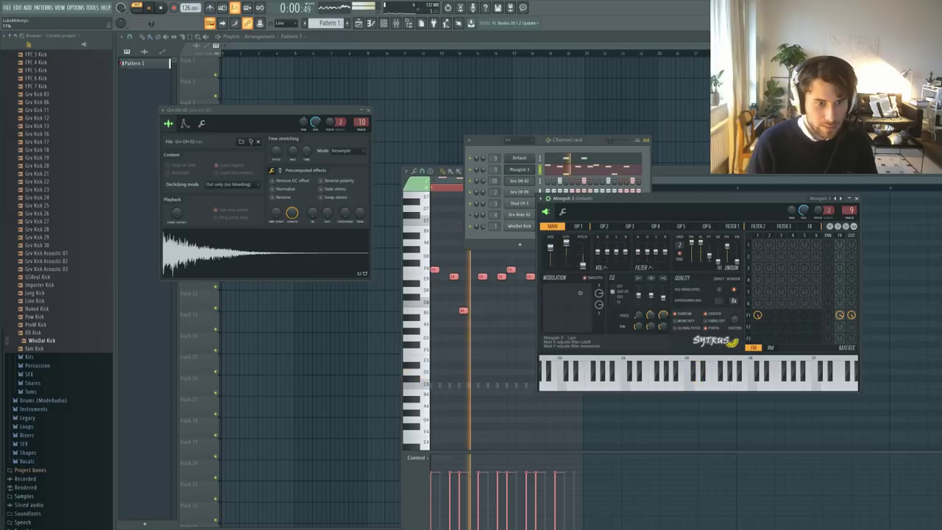
pyautogui.moveTo(556, 319); pyautogui.dragTo(555, 330)
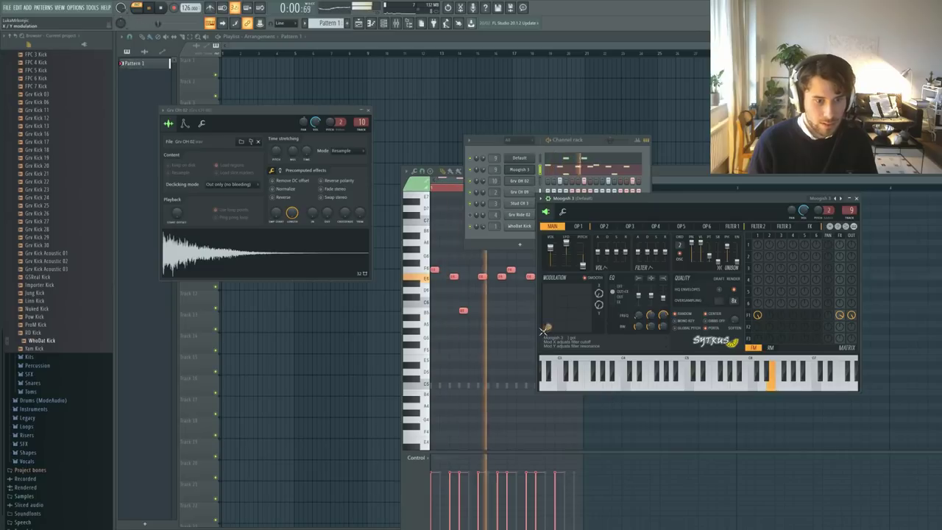
pyautogui.press('space')
# - Try the whole Moogish 3 melody one octave lower with playback and undo the transposition
pyautogui.click(484, 171)
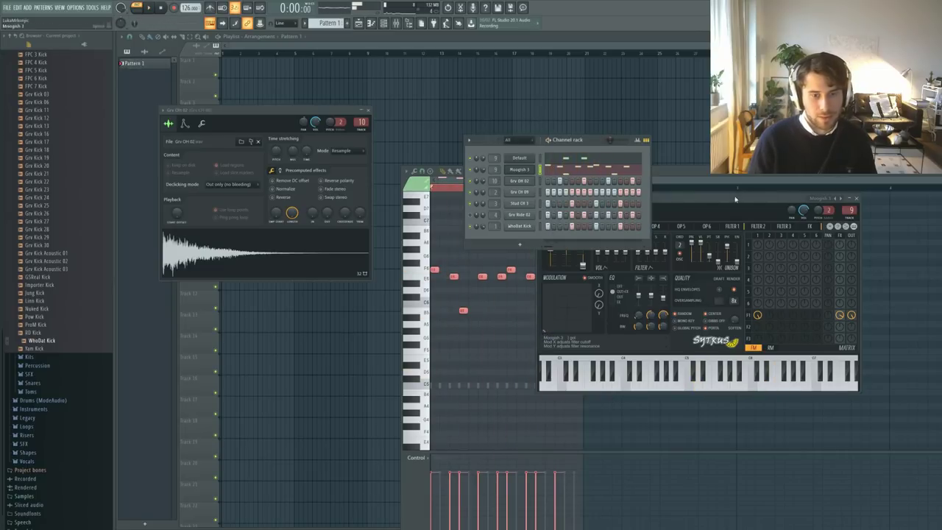
pyautogui.click(749, 199)
pyautogui.click(493, 343)
pyautogui.hotkey('ctrl', 'a')
pyautogui.moveTo(434, 270); pyautogui.dragTo(435, 352)
pyautogui.press('space')
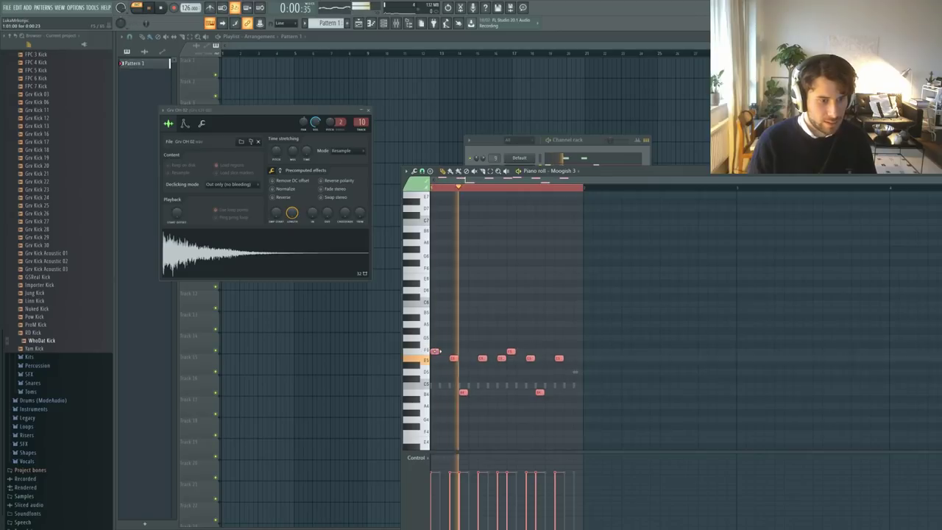
pyautogui.press('space')
pyautogui.hotkey('ctrl', 'z')
# - Reopen the Moogish 3 synth and audition further presets during playback, loading Pacman pill 2
pyautogui.click(585, 149)
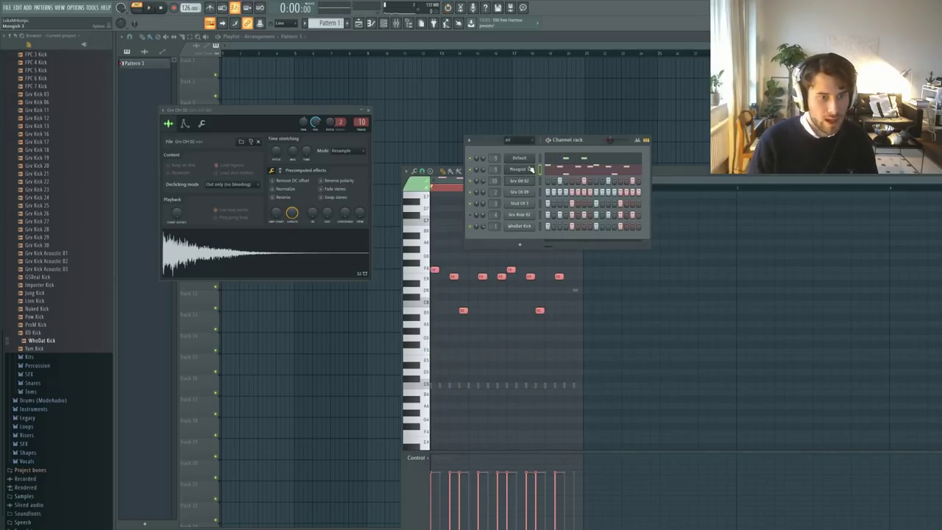
pyautogui.click(519, 169)
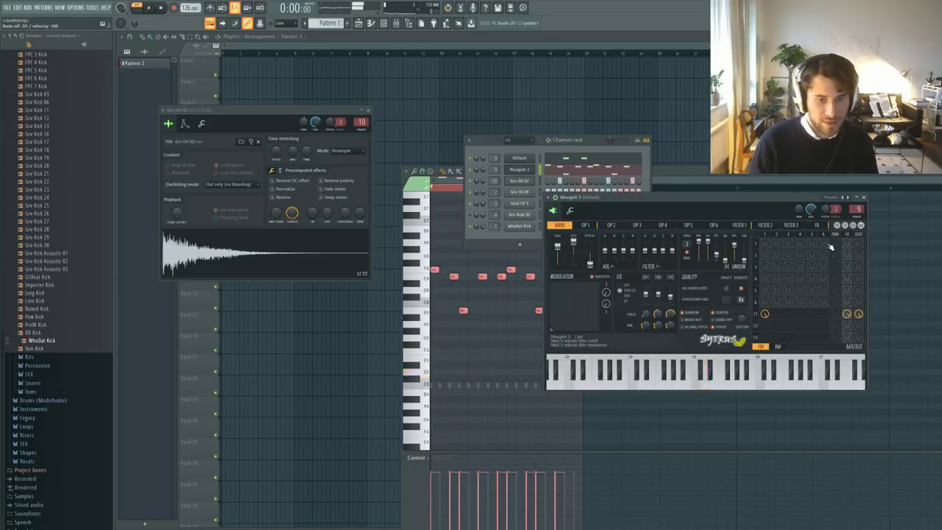
pyautogui.click(848, 198)
pyautogui.press('space')
pyautogui.click(848, 198)
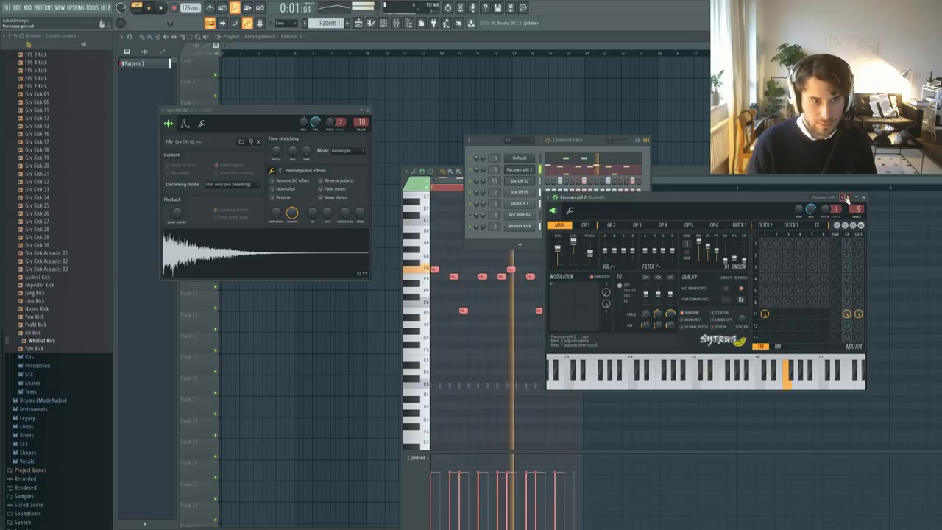
# - Load the Pacman pill preset and lower its channel volume while trying the modulation X/Y pad during playback
pyautogui.click(842, 197)
pyautogui.moveTo(482, 170); pyautogui.dragTo(482, 176)
pyautogui.click(568, 287)
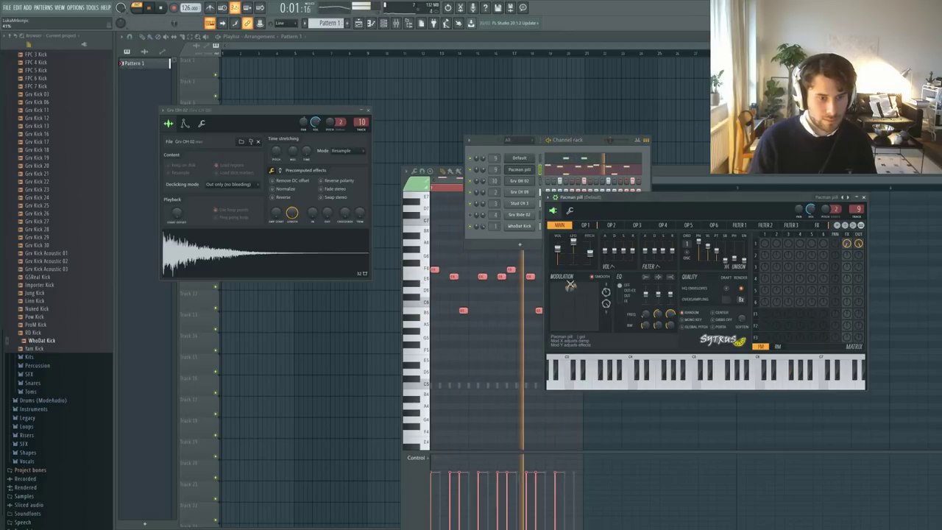
pyautogui.moveTo(482, 172); pyautogui.dragTo(482, 178)
pyautogui.keyDown('ctrl'); pyautogui.click(507, 379); pyautogui.keyUp('ctrl')
pyautogui.press('space')
# - Move the Pacman pill melody out of Pattern 1 into a new Pattern 2 and play it
pyautogui.hotkey('ctrl', 'a')
pyautogui.hotkey('ctrl', 'a')
pyautogui.press('Delete')
pyautogui.press('F4')
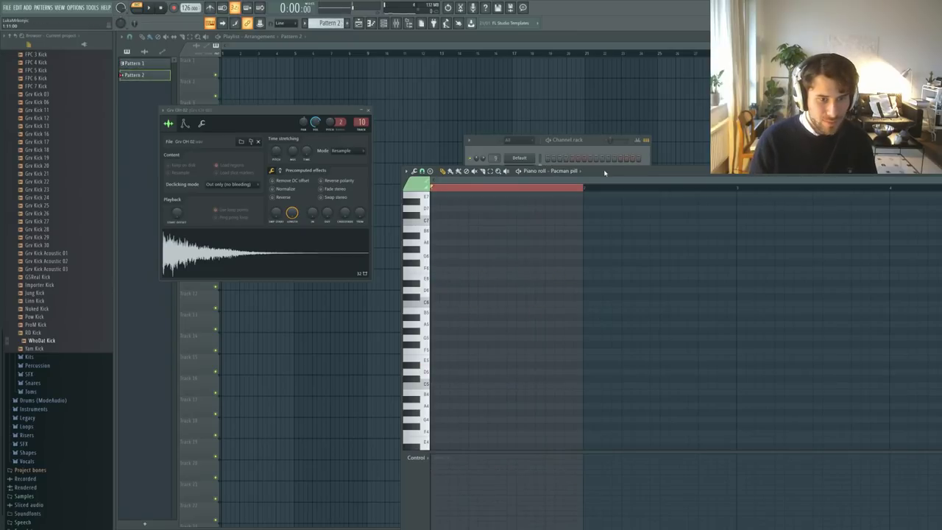
pyautogui.moveTo(604, 173); pyautogui.dragTo(755, 210)
pyautogui.hotkey('ctrl', 'z')
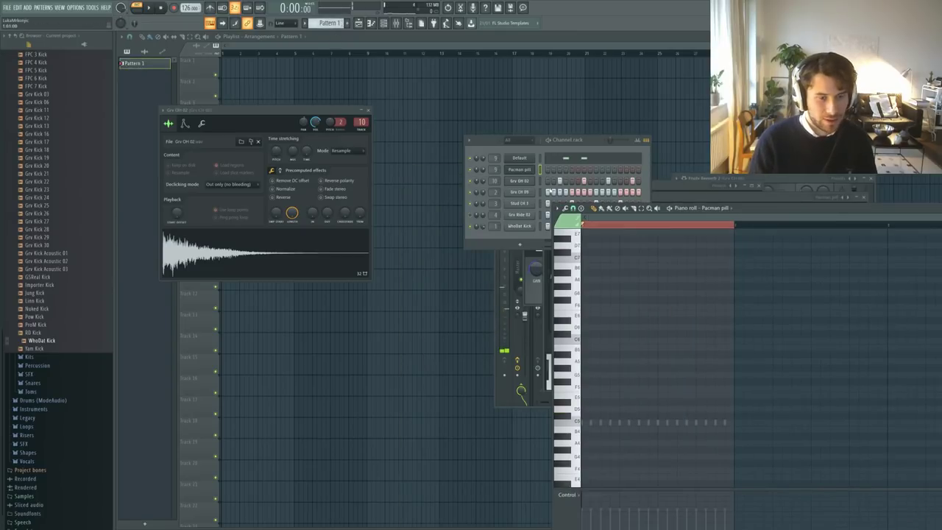
pyautogui.scroll(-1, 329, 25)
pyautogui.moveTo(751, 207); pyautogui.dragTo(556, 103)
pyautogui.hotkey('ctrl', 'v')
pyautogui.click(478, 124)
pyautogui.press('space')
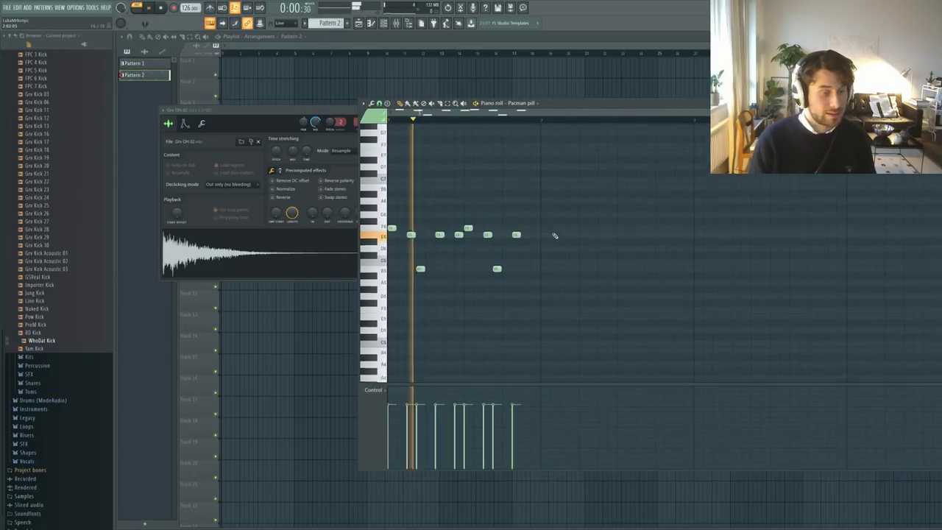
# - Link the Pacman pill channel to mixer insert 8 and sidechain the WhoDat Kick track to that insert
pyautogui.scroll(2, 544, 250)
pyautogui.press('F9')
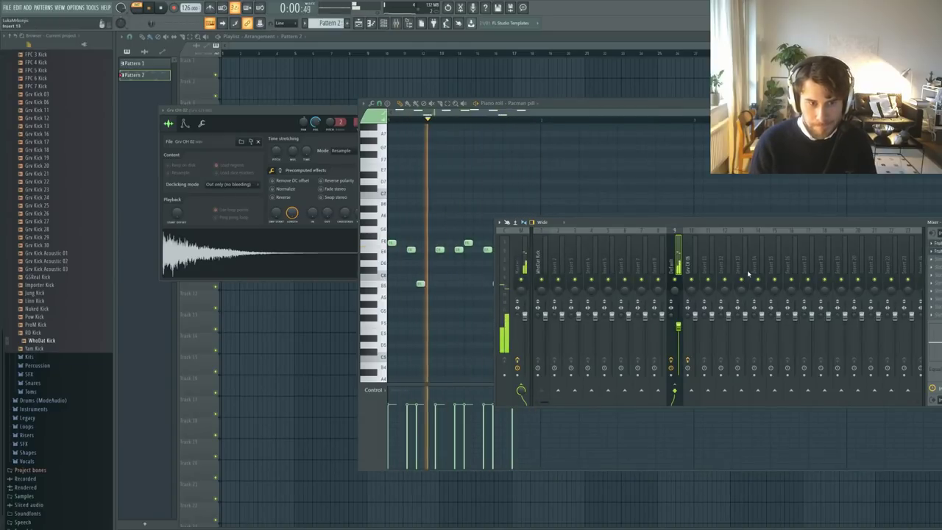
pyautogui.press('space')
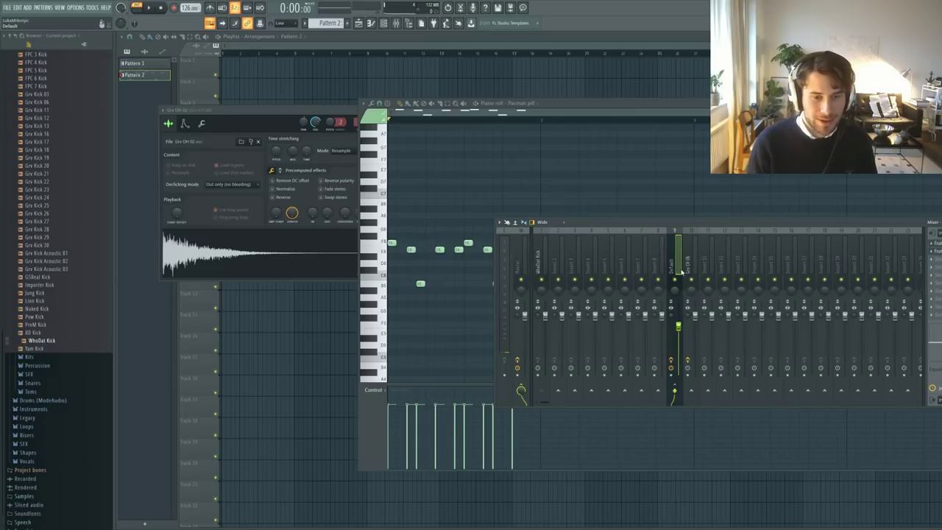
pyautogui.click(543, 268)
pyautogui.click(662, 269)
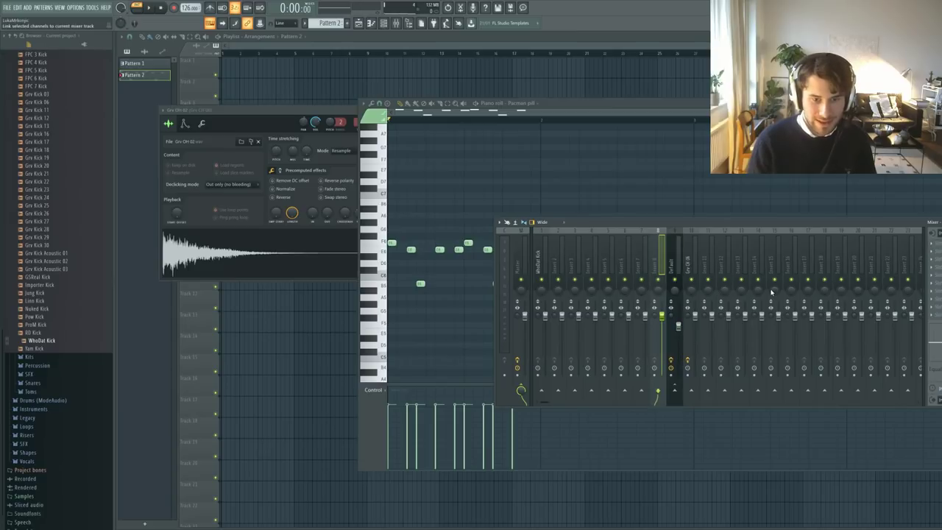
pyautogui.hotkey('ctrl', 'l')
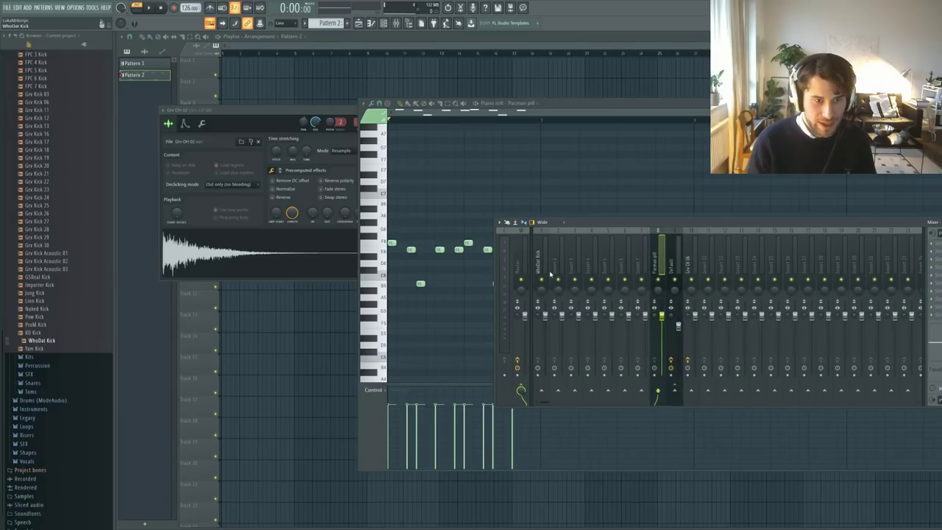
pyautogui.click(548, 274)
pyautogui.click(659, 390)
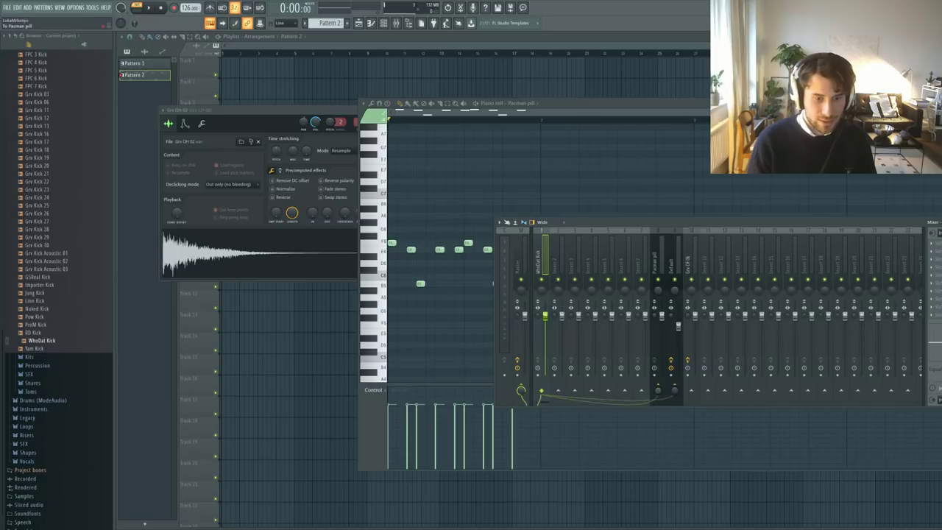
# - Add a Fruity Limiter to the Pacman pill track, lower its threshold in COMP mode and audition the melody
pyautogui.click(654, 268)
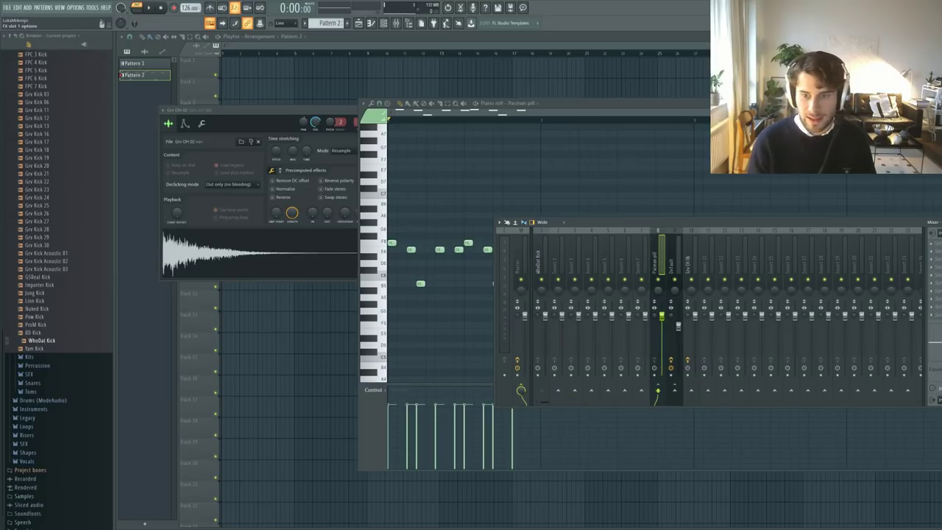
pyautogui.click(247, 153)
pyautogui.moveTo(241, 97); pyautogui.dragTo(550, 199)
pyautogui.click(516, 305)
pyautogui.moveTo(501, 275); pyautogui.dragTo(501, 278)
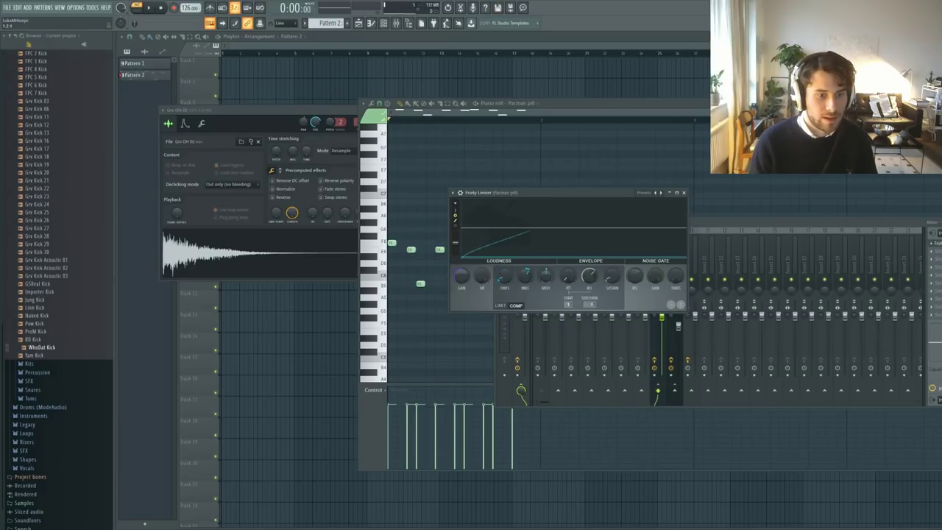
pyautogui.press('space')
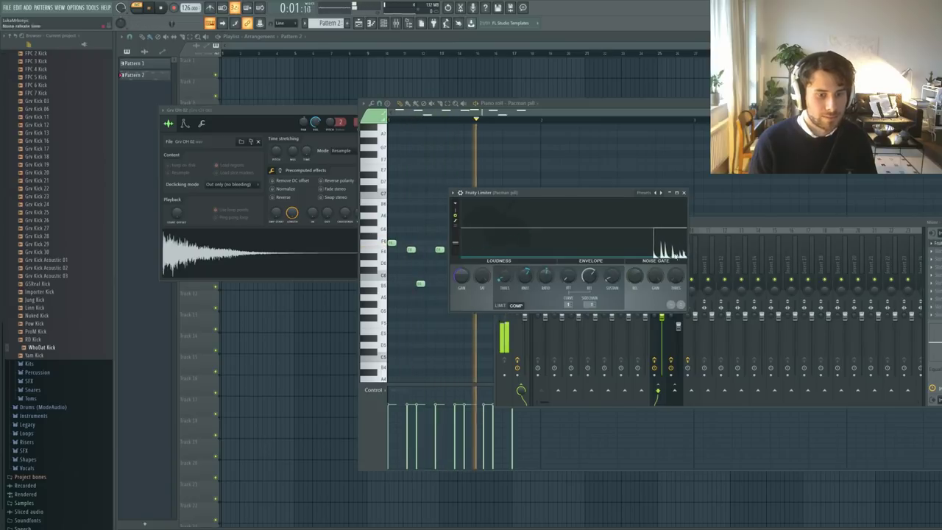
pyautogui.click(781, 226)
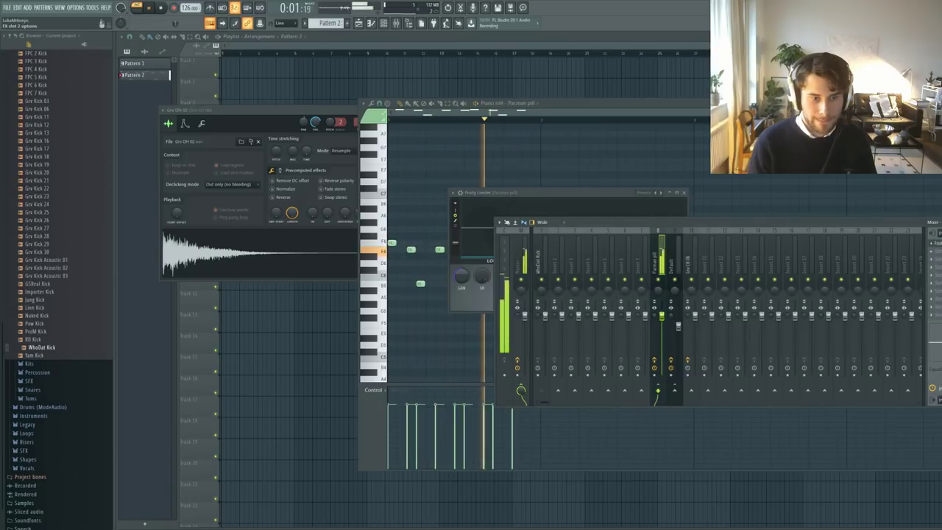
pyautogui.press('space')
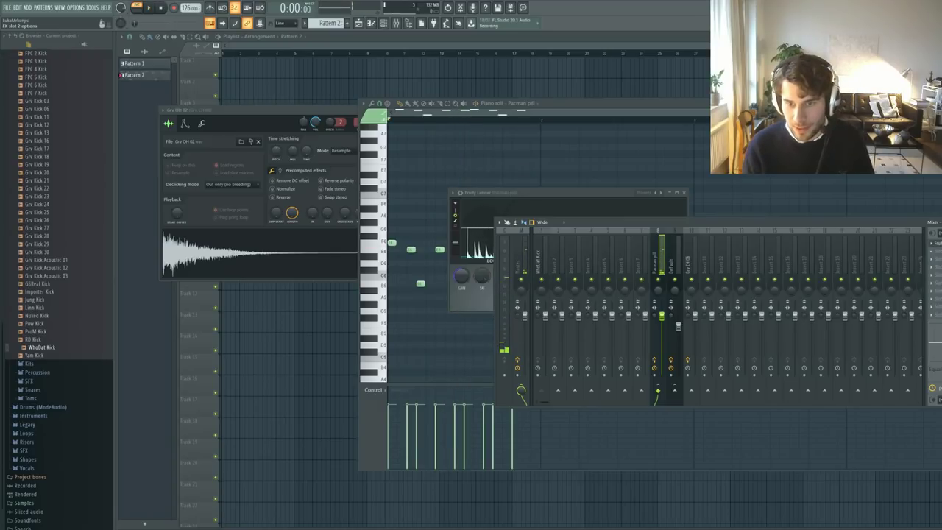
# - Add Fruity Fast Dist to the Pacman pill track with a reduced pre-amp level and lower the track's fader during playback
pyautogui.click(932, 251)
pyautogui.moveTo(162, 122); pyautogui.dragTo(163, 141)
pyautogui.press('space')
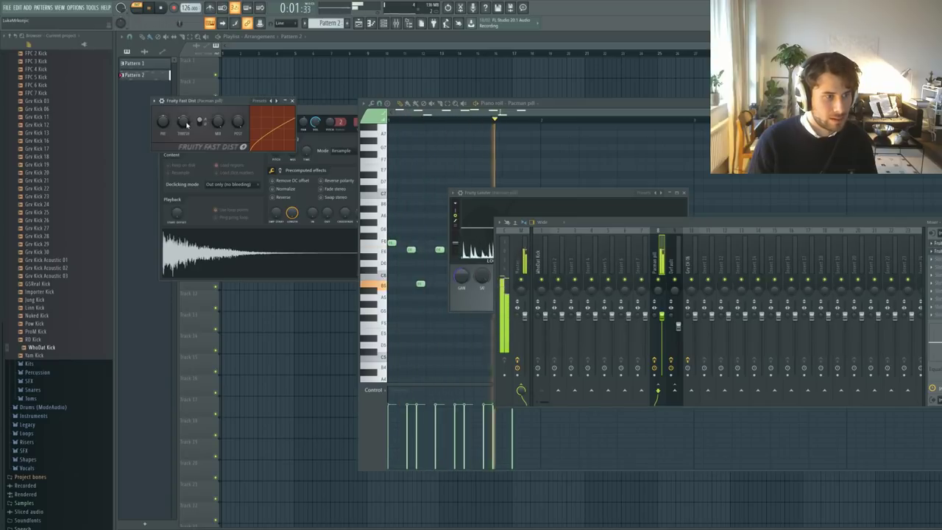
pyautogui.press('F6')
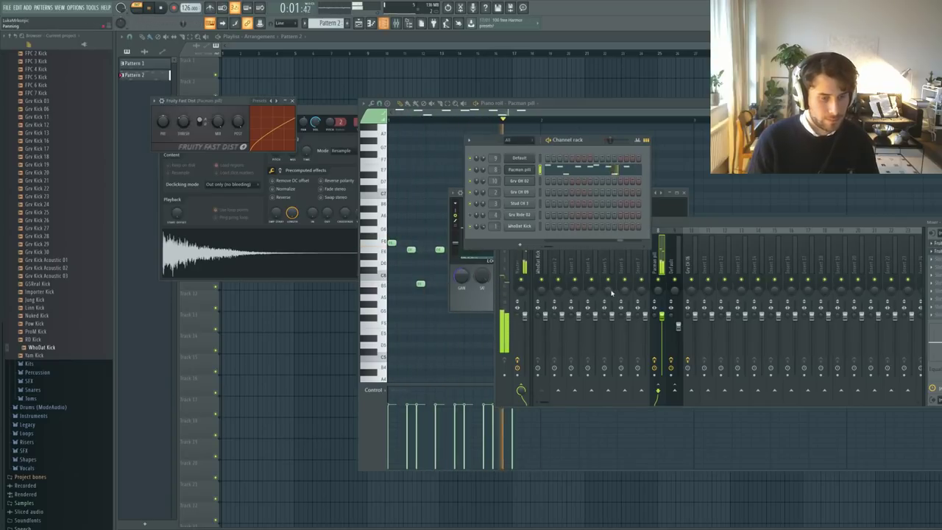
pyautogui.moveTo(661, 317); pyautogui.dragTo(661, 330)
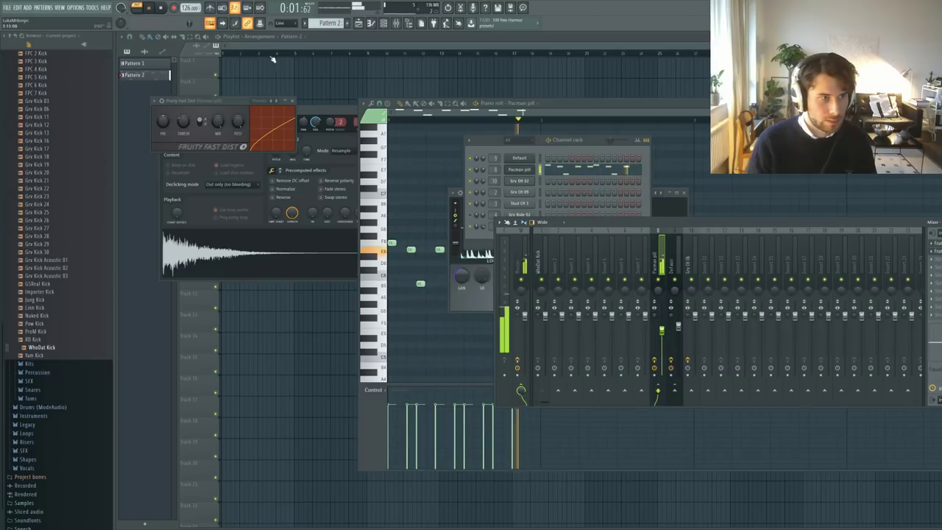
# - Lay out four one-bar clips of Pattern 2 on playlist Track 4 and four of Pattern 1 on Track 5
pyautogui.press('F12')
pyautogui.moveTo(227, 137); pyautogui.dragTo(292, 134)
pyautogui.moveTo(241, 162)
pyautogui.mouseDown()
pyautogui.moveTo(310, 156)
pyautogui.moveTo(281, 167)
pyautogui.moveTo(245, 160)
pyautogui.mouseUp()
pyautogui.hotkey('ctrl', 'z')
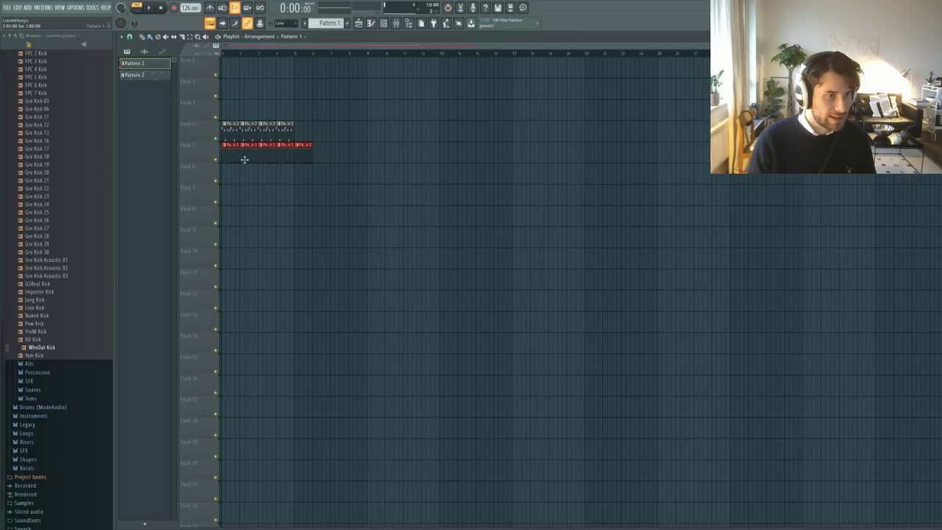
# - Play the arrangement, reopen the Pacman pill track's distortion and limiter, and lower the Pacman pill channel volume
pyautogui.press('space')
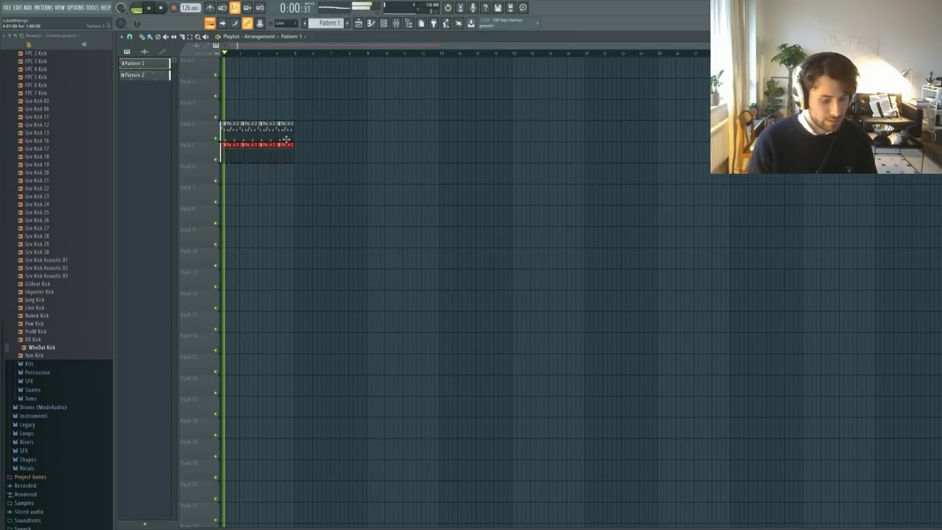
pyautogui.press('F6')
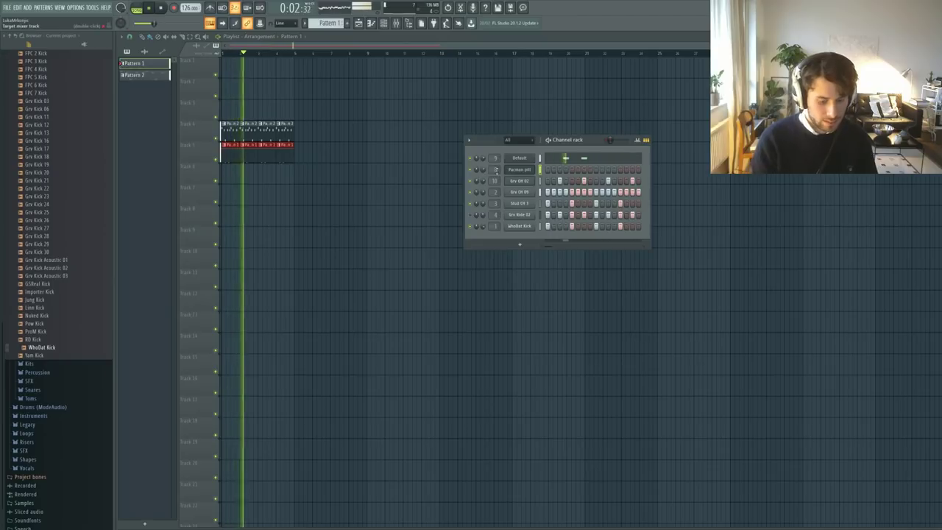
pyautogui.press('F9')
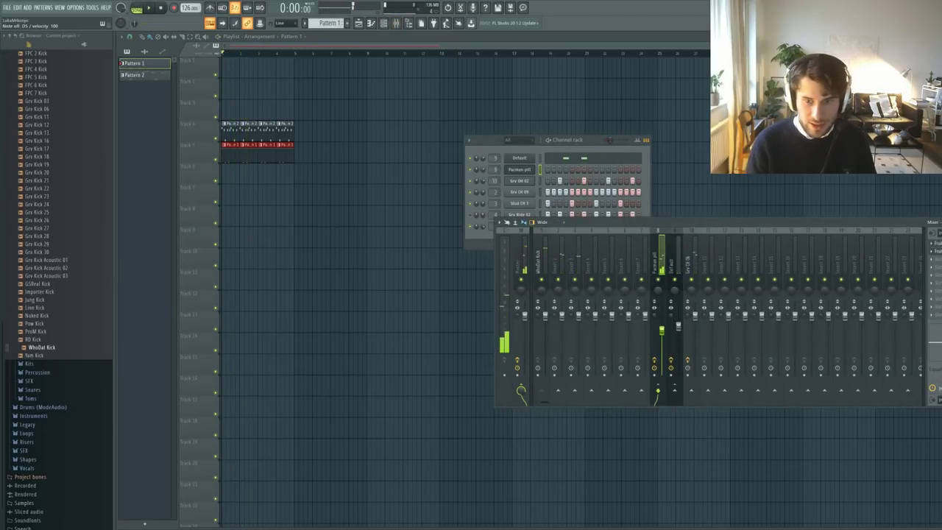
pyautogui.click(937, 251)
pyautogui.click(937, 242)
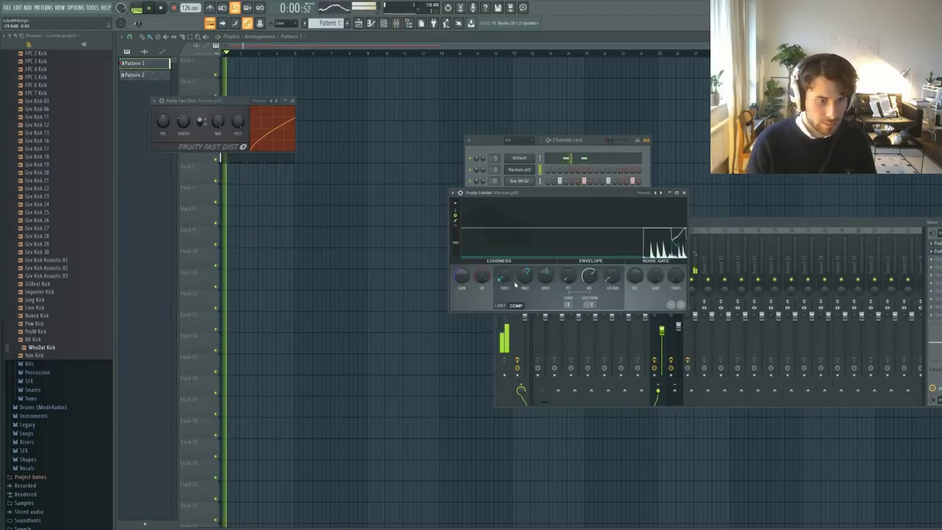
pyautogui.moveTo(482, 170); pyautogui.dragTo(483, 177)
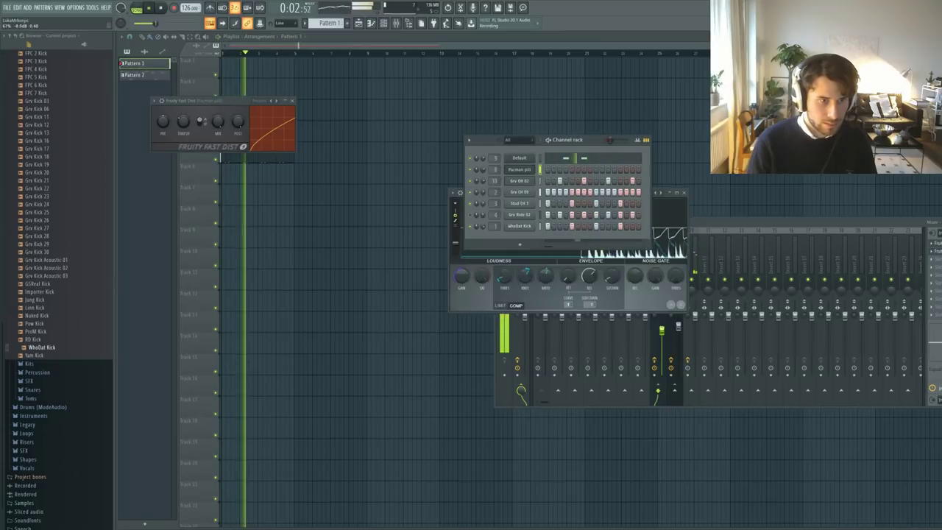
# - Open Pattern 2's Pacman pill melody for editing from its playlist clip
pyautogui.click(288, 160)
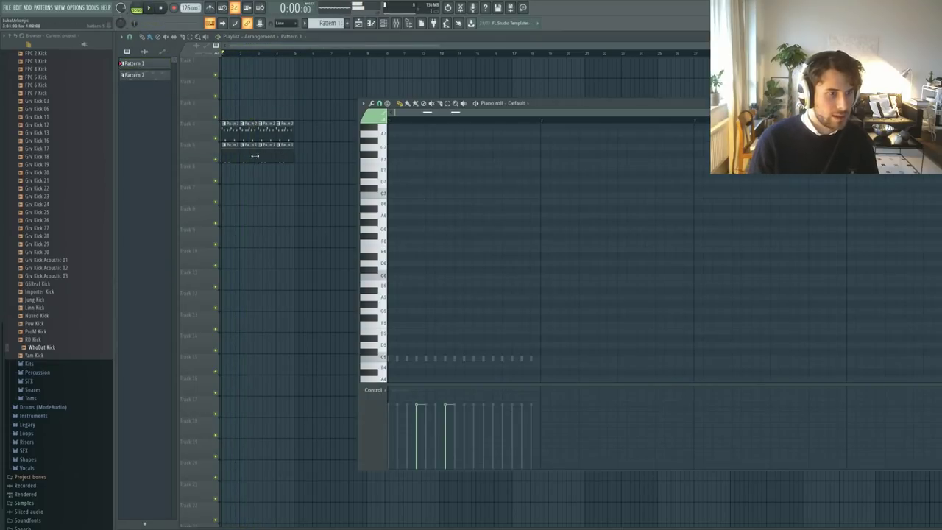
pyautogui.rightClick(255, 156)
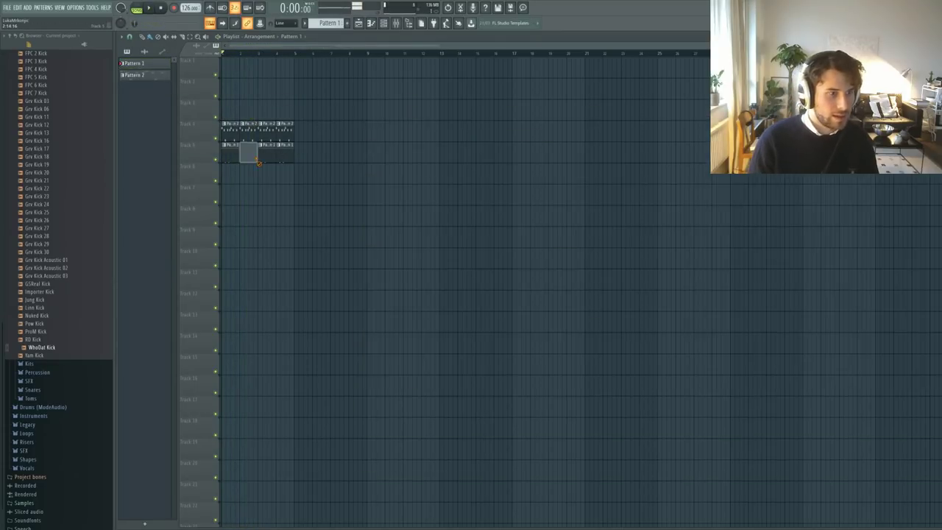
pyautogui.doubleClick(262, 126)
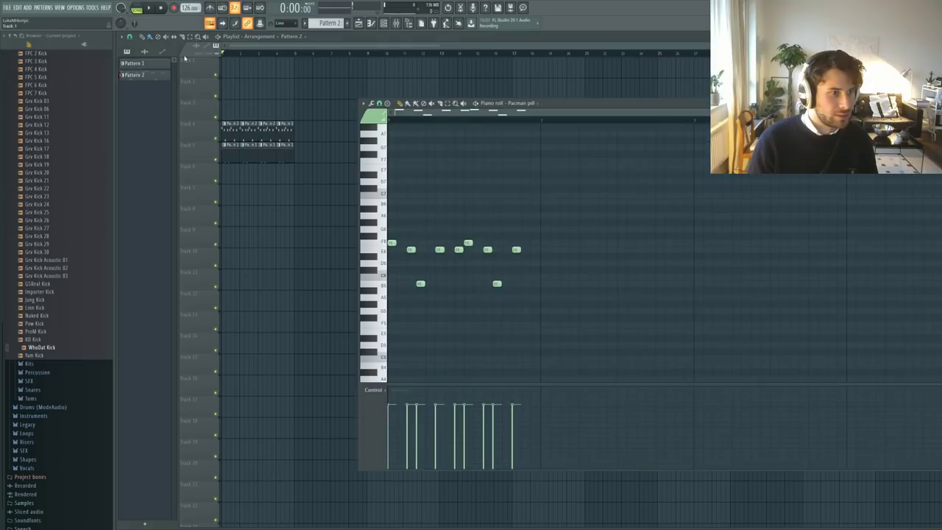
pyautogui.scroll(1, 427, 235)
pyautogui.scroll(-2, 434, 254)
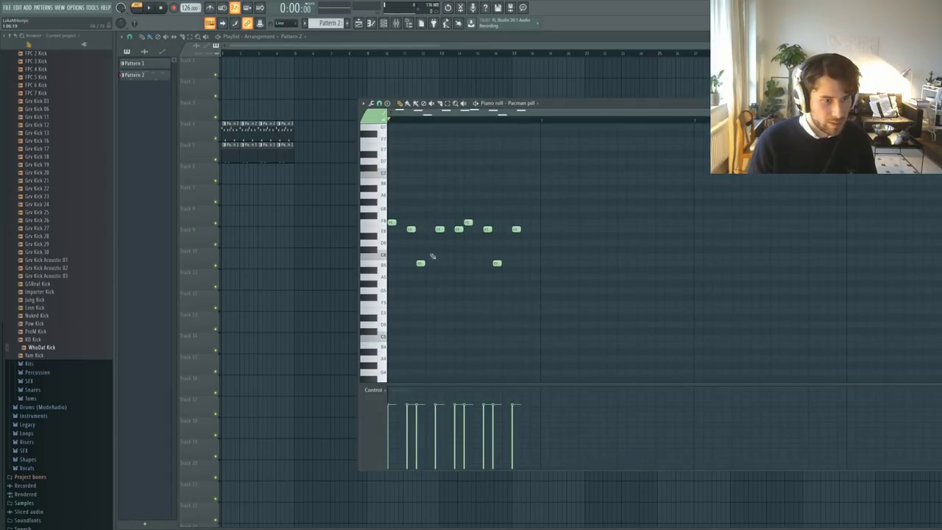
# - Try an extra melody note right after the first B5 note, at A5 and at B5, with playback, then remove it
pyautogui.press('space')
pyautogui.press('space')
pyautogui.moveTo(428, 278); pyautogui.dragTo(429, 283)
pyautogui.press('space')
pyautogui.click(516, 270)
pyautogui.rightClick(516, 271)
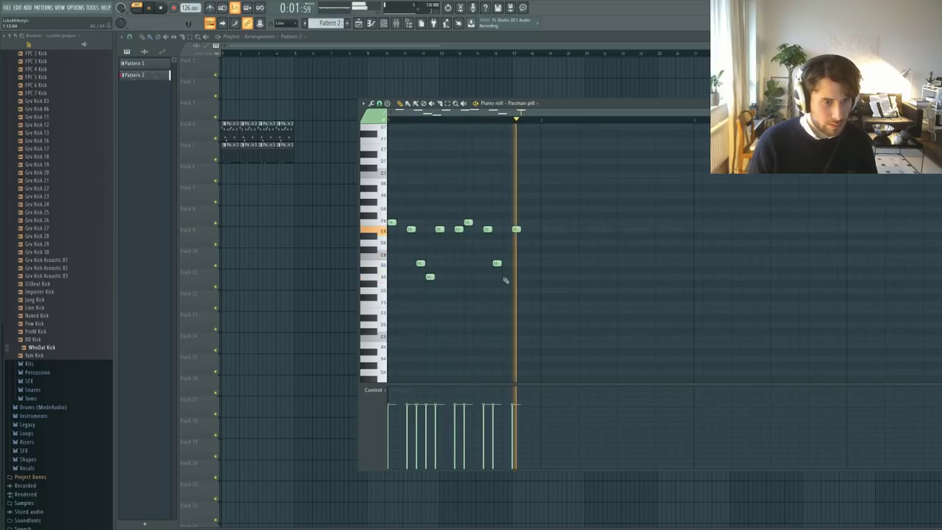
pyautogui.rightClick(430, 277)
pyautogui.press('space')
pyautogui.click(429, 230)
pyautogui.press('space')
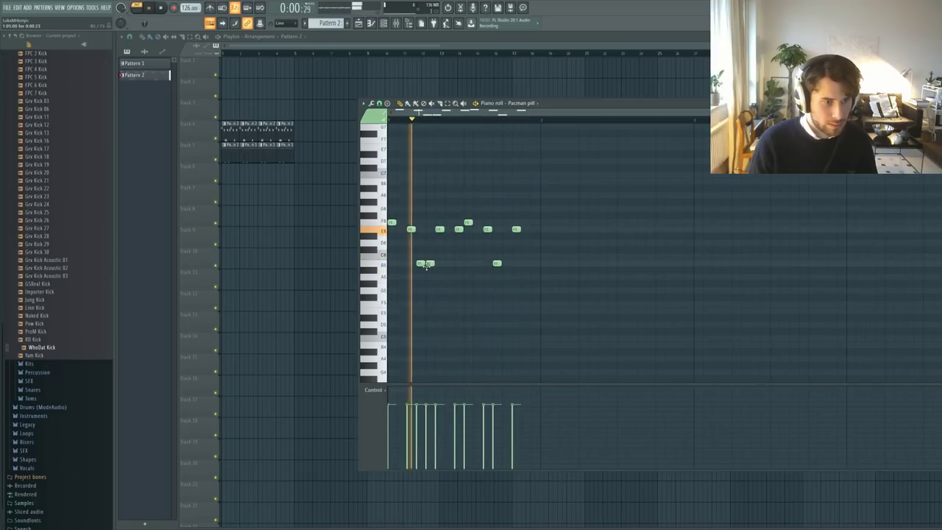
pyautogui.rightClick(429, 229)
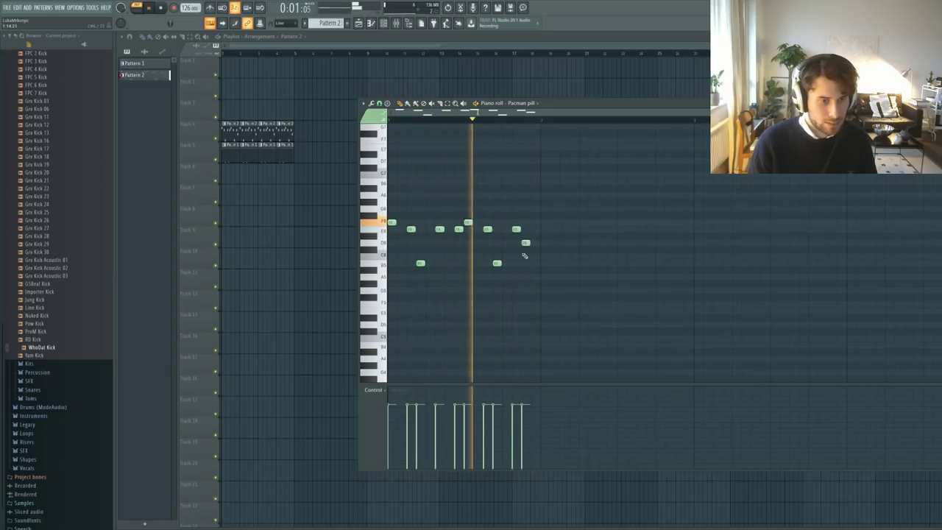
# - Add an A5 note and a B5 note at the end of the melody bar and lower their velocities
pyautogui.click(525, 263)
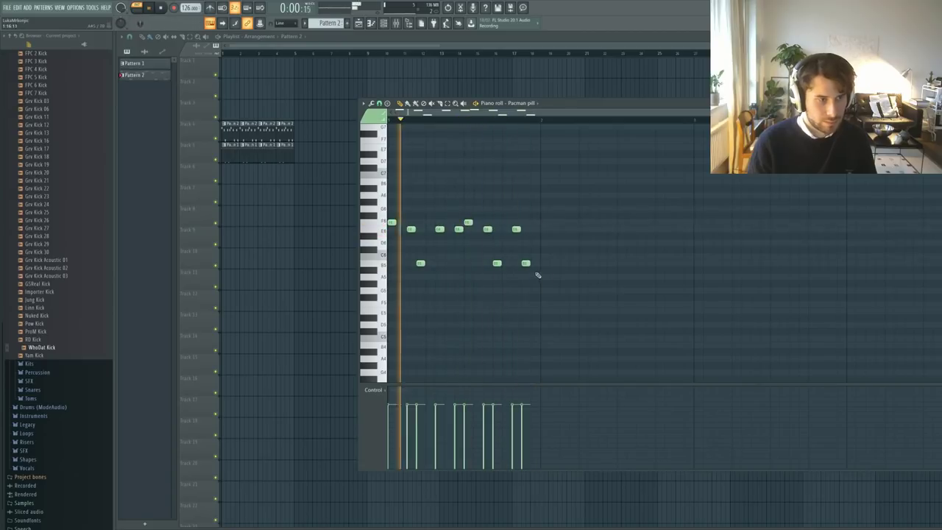
pyautogui.moveTo(526, 263); pyautogui.dragTo(527, 278)
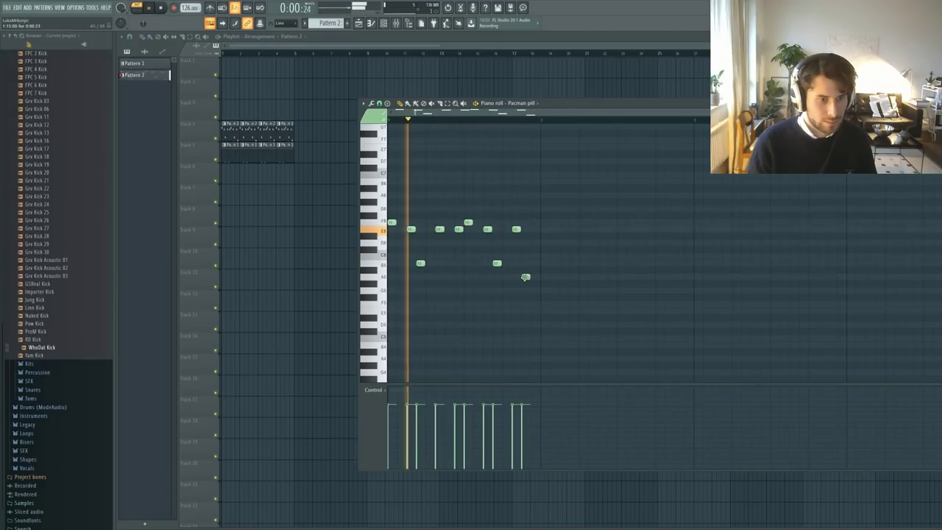
pyautogui.click(535, 262)
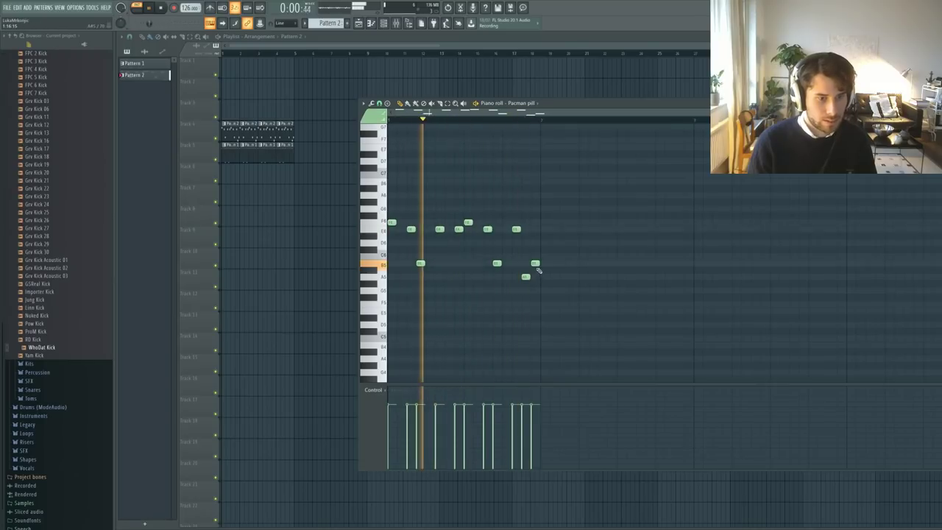
pyautogui.moveTo(536, 414); pyautogui.dragTo(534, 427)
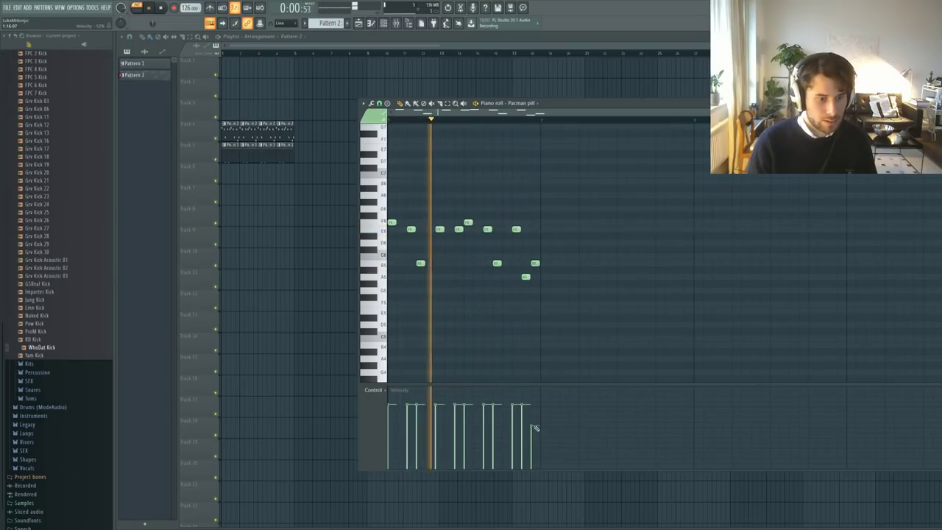
pyautogui.moveTo(525, 419); pyautogui.dragTo(533, 425)
pyautogui.press('space')
pyautogui.press('F7')
pyautogui.press('F6')
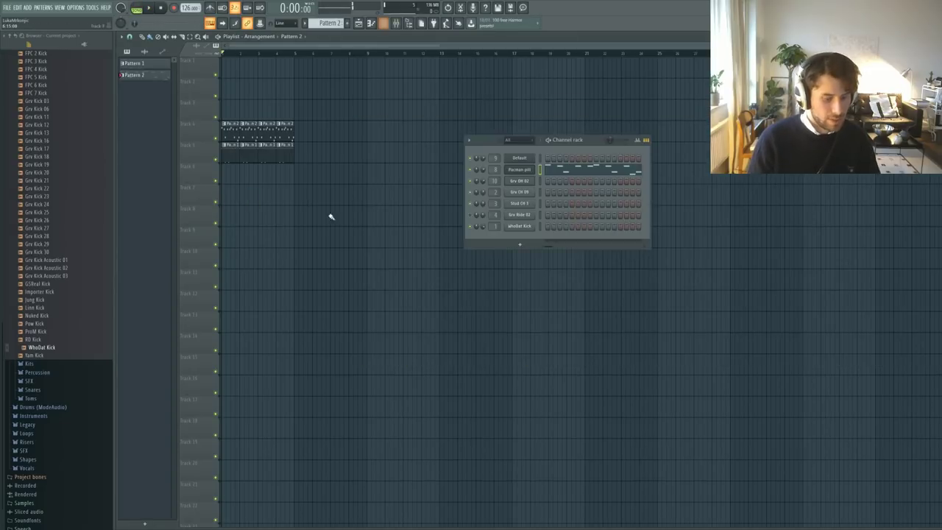
# - Browse the Drums and Instruments packs, including the Orchestral folder, for a new layer while playing the arrangement
pyautogui.scroll(5, 66, 207)
pyautogui.click(36, 195)
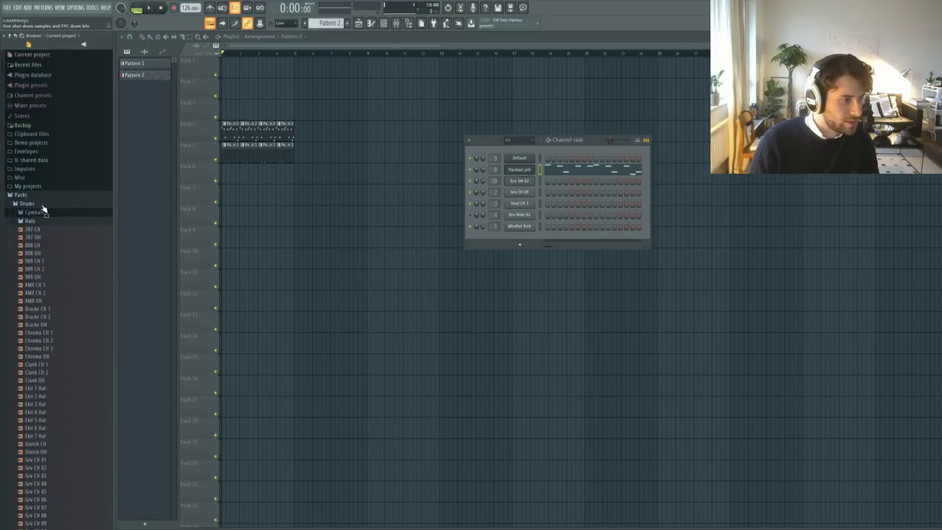
pyautogui.click(34, 222)
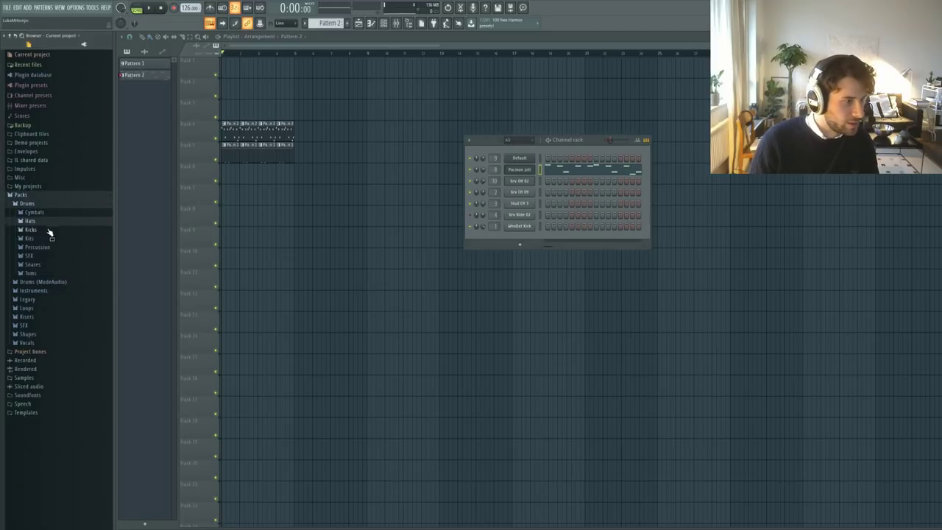
pyautogui.click(52, 293)
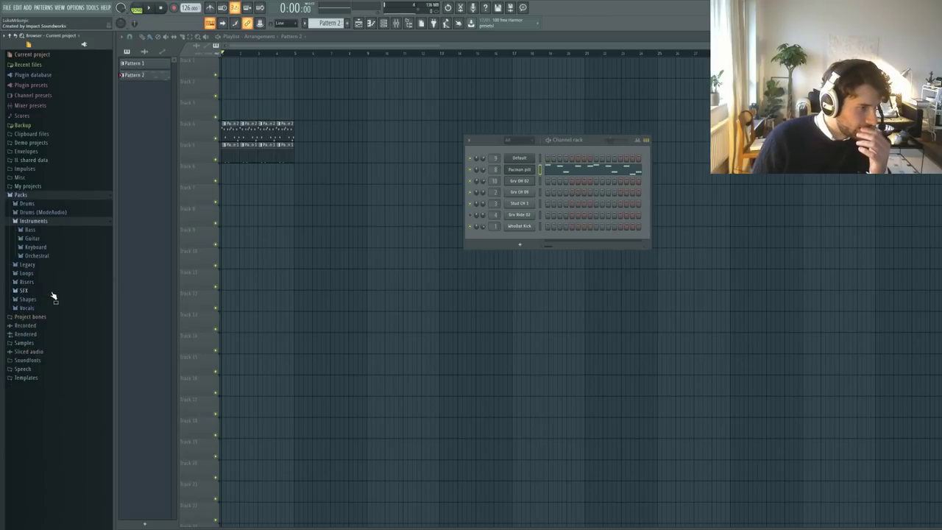
pyautogui.click(37, 256)
pyautogui.click(49, 223)
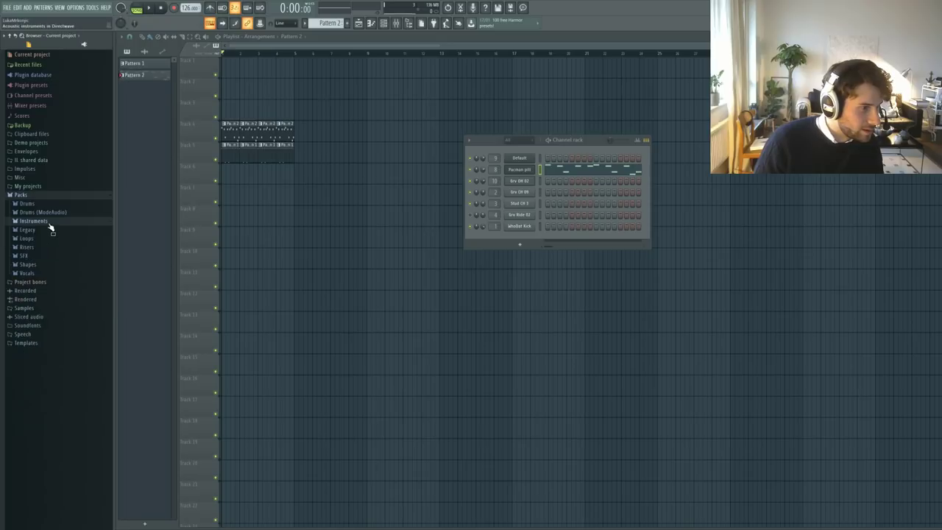
pyautogui.click(45, 205)
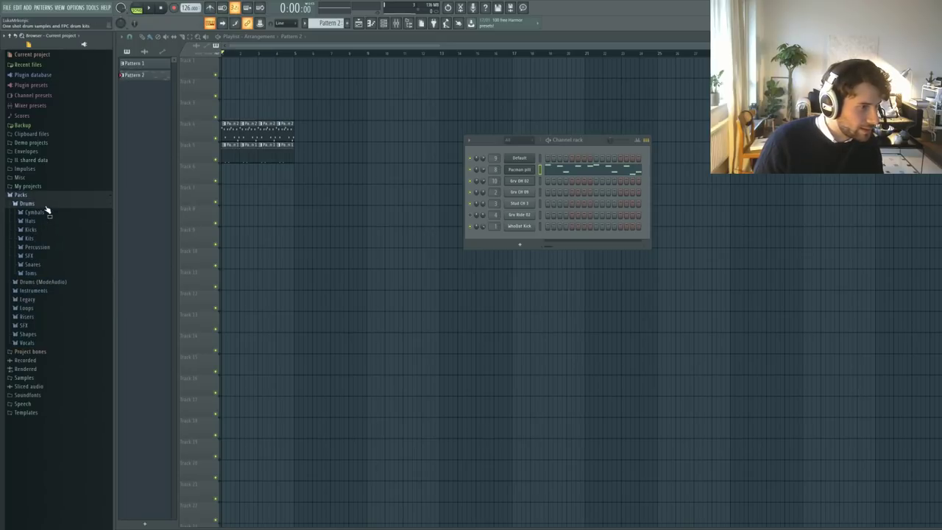
pyautogui.click(46, 206)
pyautogui.press('space')
pyautogui.click(50, 220)
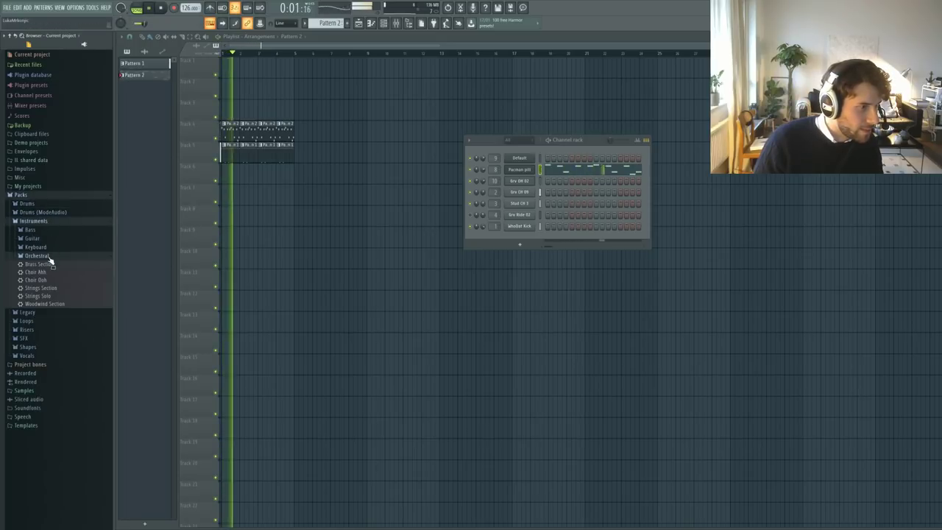
pyautogui.click(52, 257)
pyautogui.click(48, 257)
pyautogui.press('space')
pyautogui.click(46, 257)
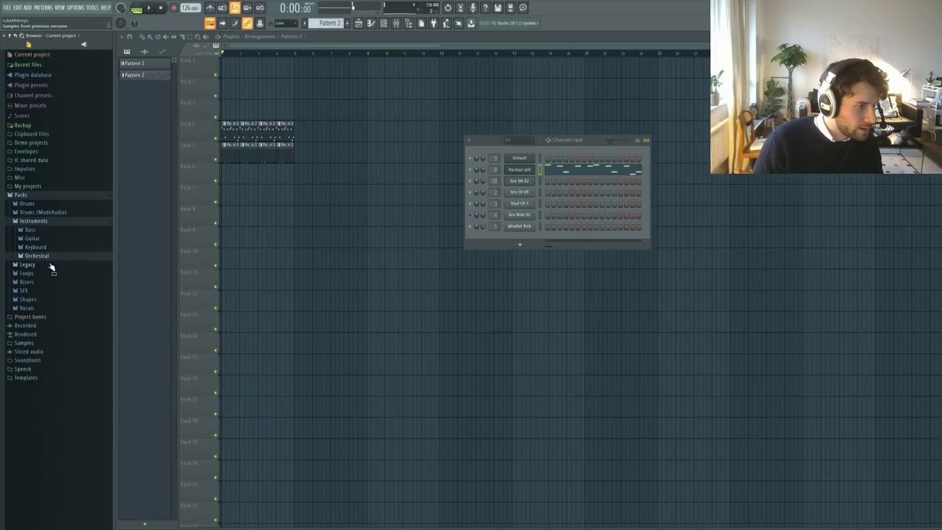
# - Load PAD_CloudOrchestra from the Legacy instrument pads as a new channel, audition it, and arrange its window beside the channel rack
pyautogui.click(51, 265)
pyautogui.click(50, 258)
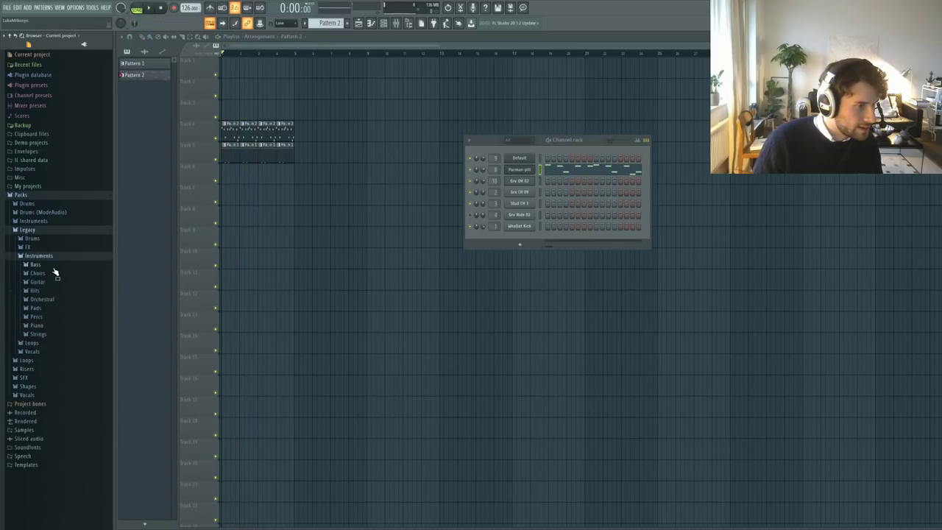
pyautogui.click(52, 308)
pyautogui.click(57, 357)
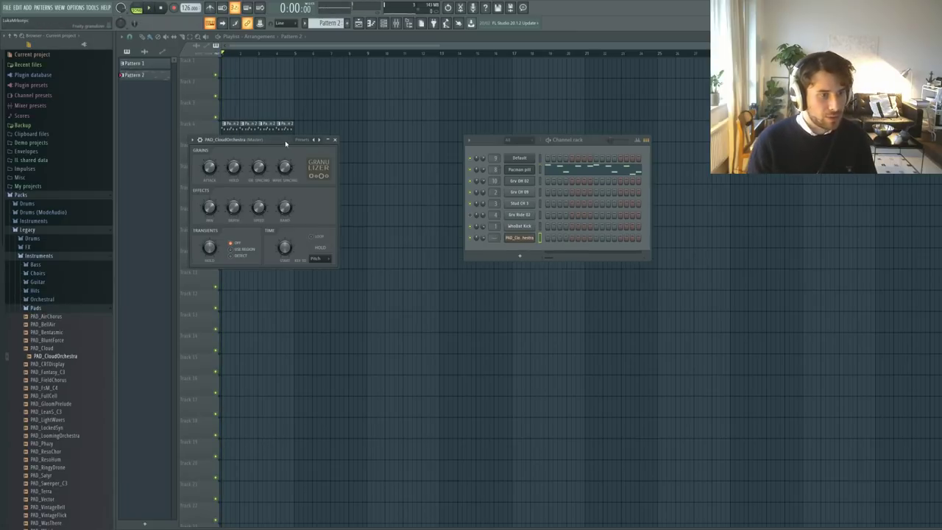
pyautogui.moveTo(286, 144); pyautogui.dragTo(775, 224)
pyautogui.moveTo(588, 140); pyautogui.dragTo(512, 134)
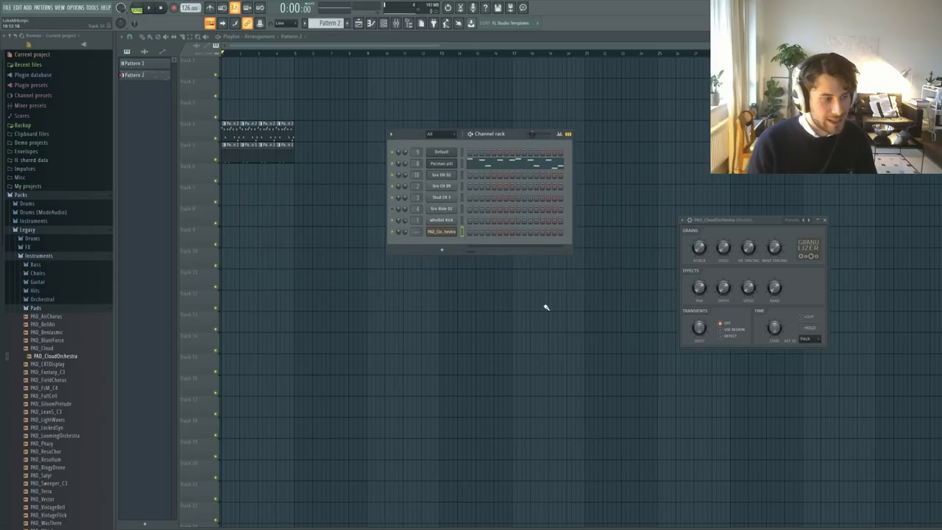
pyautogui.scroll(-4, 103, 336)
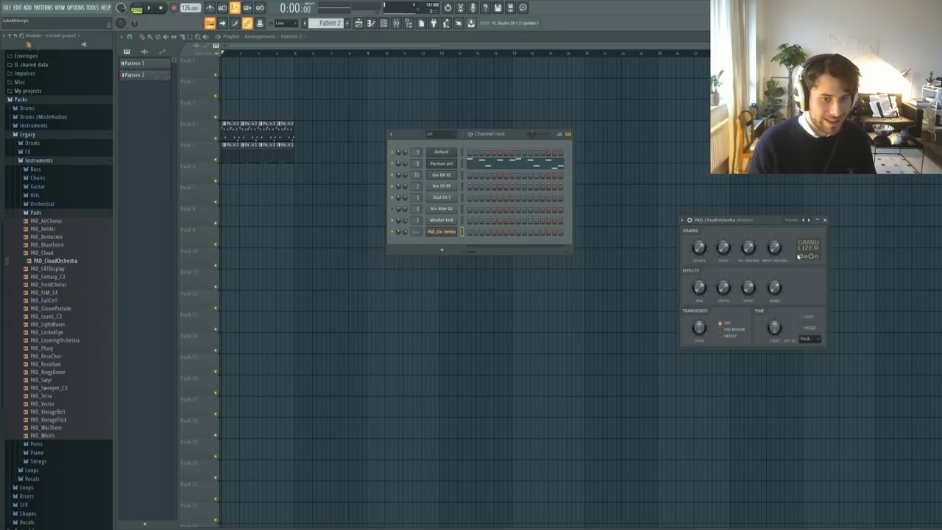
pyautogui.moveTo(727, 221); pyautogui.dragTo(709, 156)
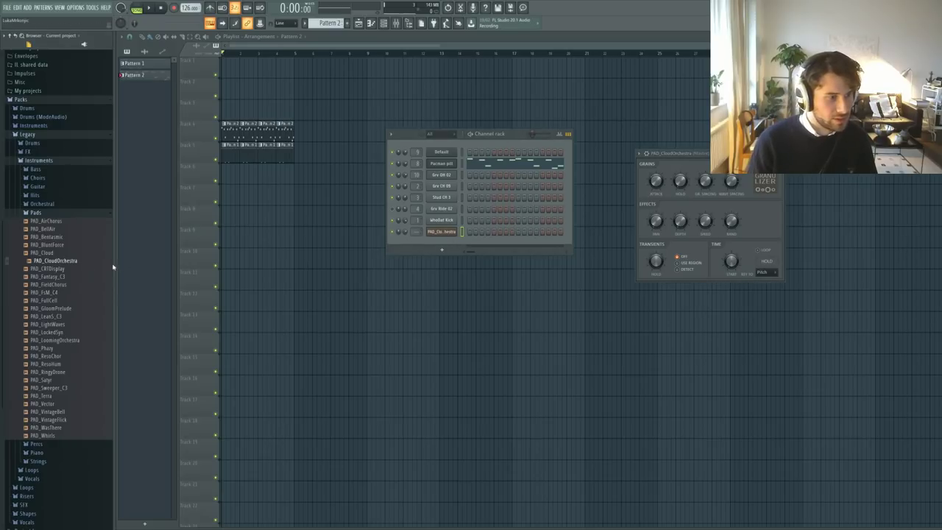
pyautogui.click(442, 236)
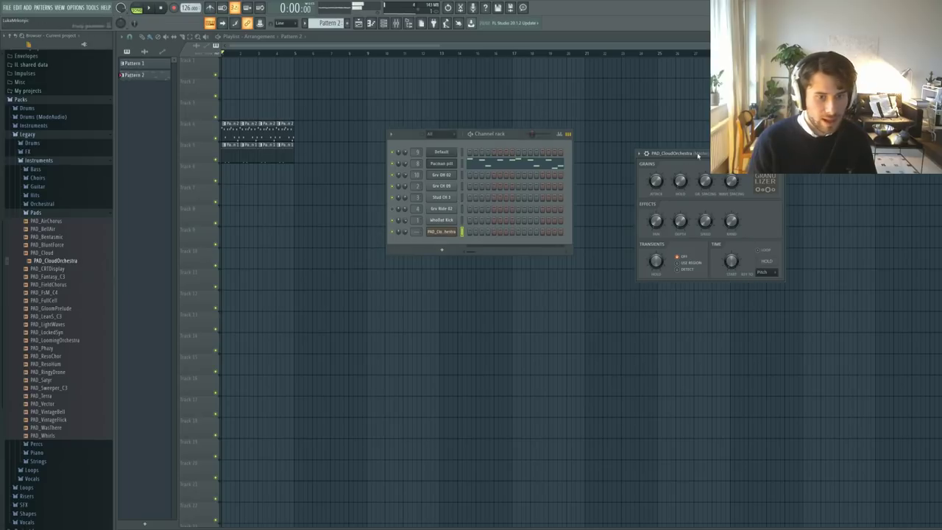
pyautogui.moveTo(715, 153); pyautogui.dragTo(706, 153)
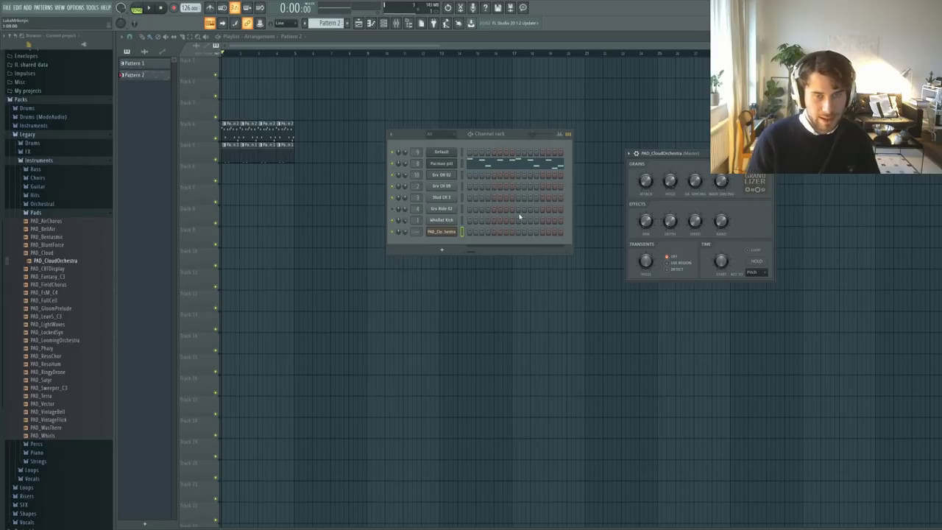
# - Replace the new channel's pad sample with PAD_ResoHum from the same Pads folder
pyautogui.click(405, 233)
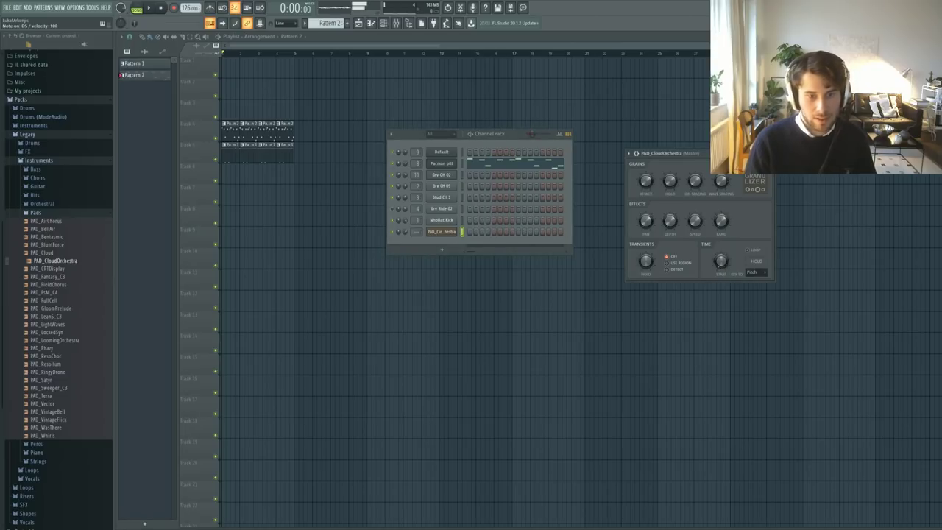
pyautogui.moveTo(676, 161); pyautogui.dragTo(696, 188)
pyautogui.scroll(-3, 55, 278)
pyautogui.click(73, 294)
pyautogui.click(65, 301)
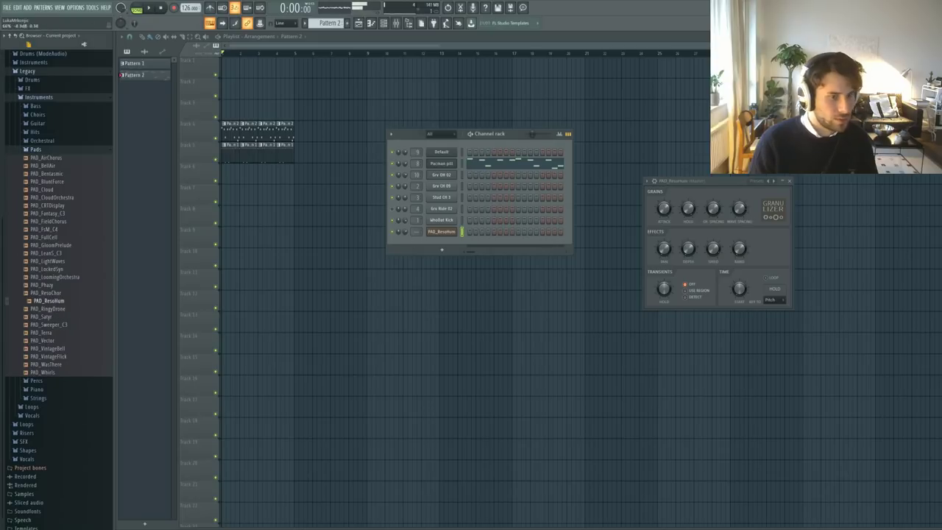
# - Open the PAD_ResoHum piano roll and draw E6 across the full bar as two half-bar notes
pyautogui.rightClick(448, 233)
pyautogui.click(468, 236)
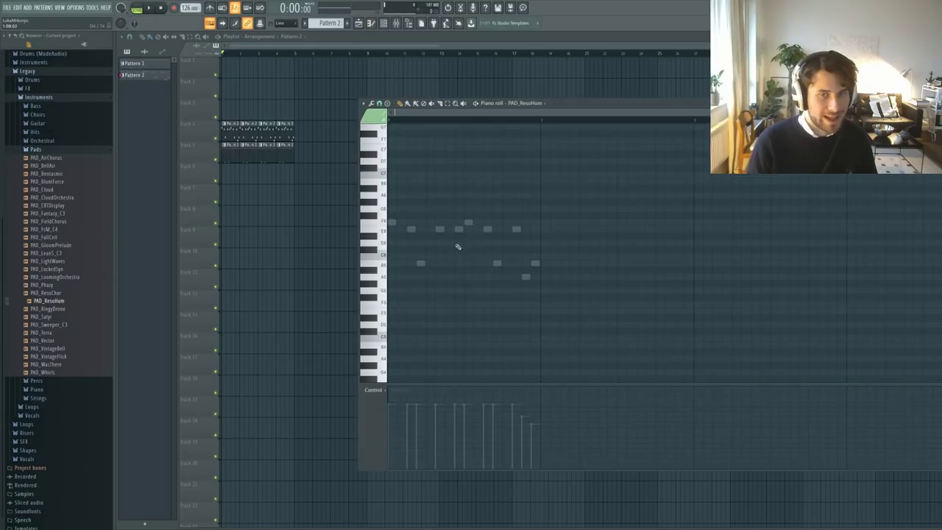
pyautogui.moveTo(397, 228); pyautogui.dragTo(534, 232)
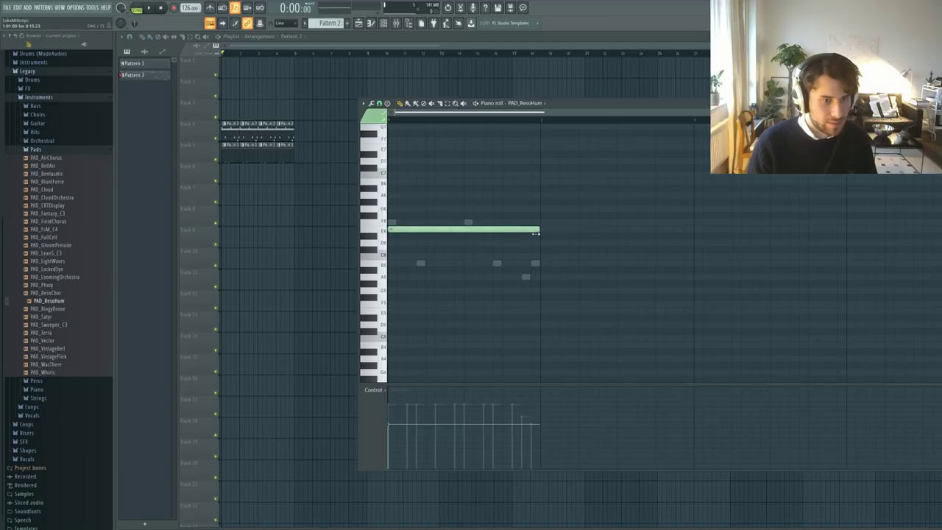
pyautogui.click(471, 231)
# - Play the arrangement, reopen the PAD_ResoHum notes and transpose both down to D#6
pyautogui.click(244, 178)
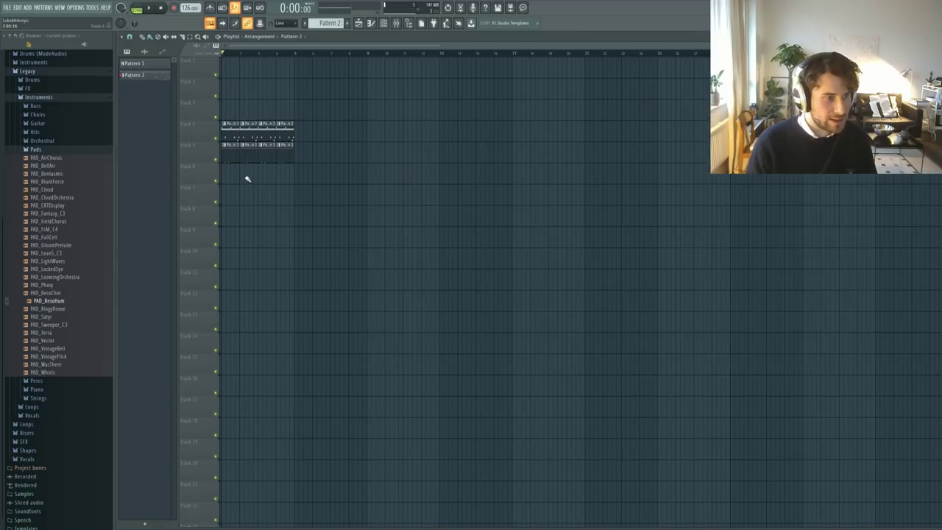
pyautogui.press('F6')
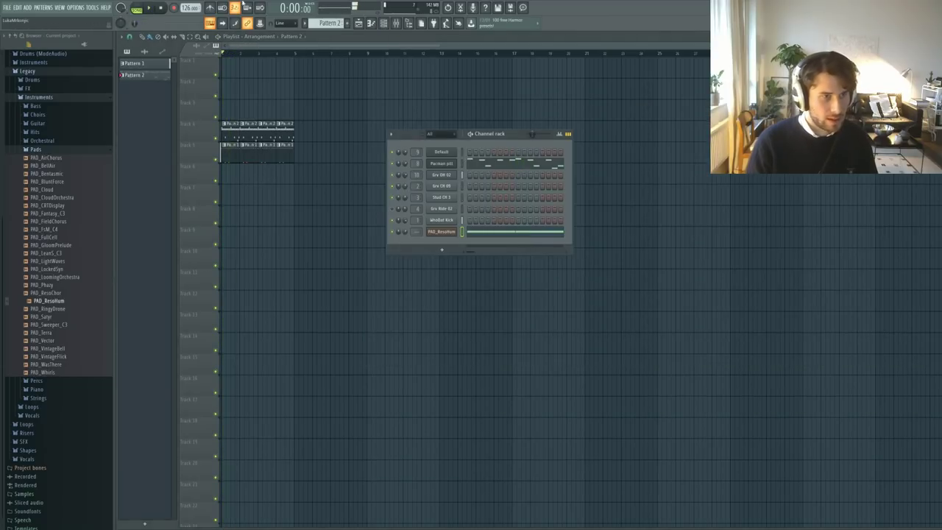
pyautogui.click(488, 234)
pyautogui.press('space')
pyautogui.hotkey('ctrl', 'a')
pyautogui.press('space')
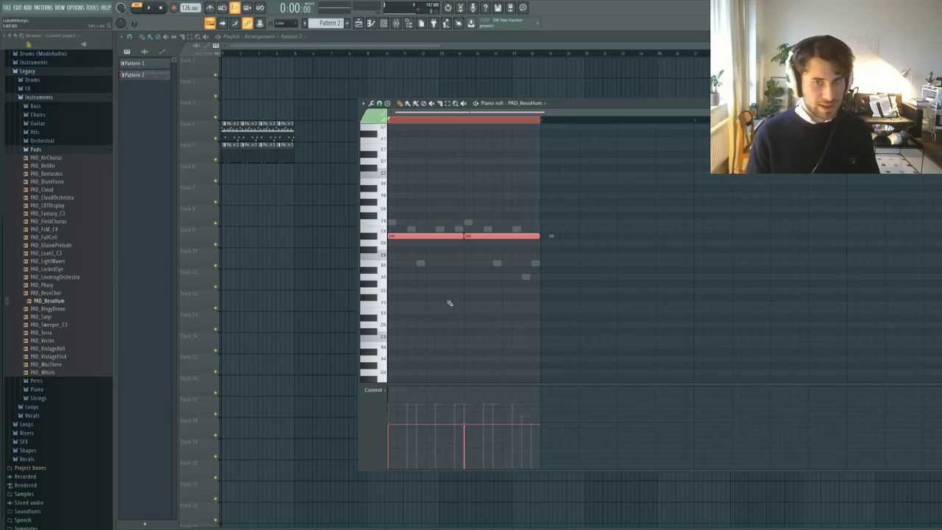
# - Move both pad notes down to D6 and audition Pattern 2 with the melody
pyautogui.moveTo(409, 236); pyautogui.dragTo(408, 242)
pyautogui.press('space')
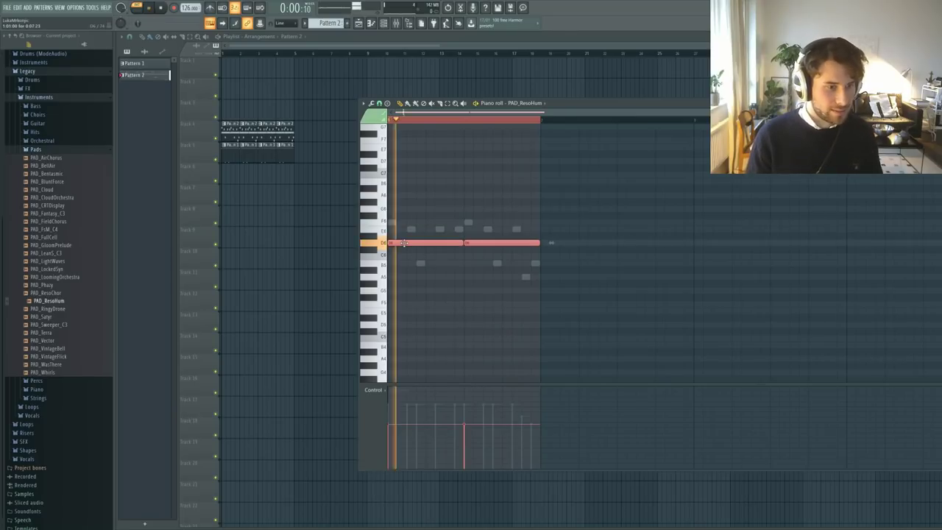
pyautogui.press('space')
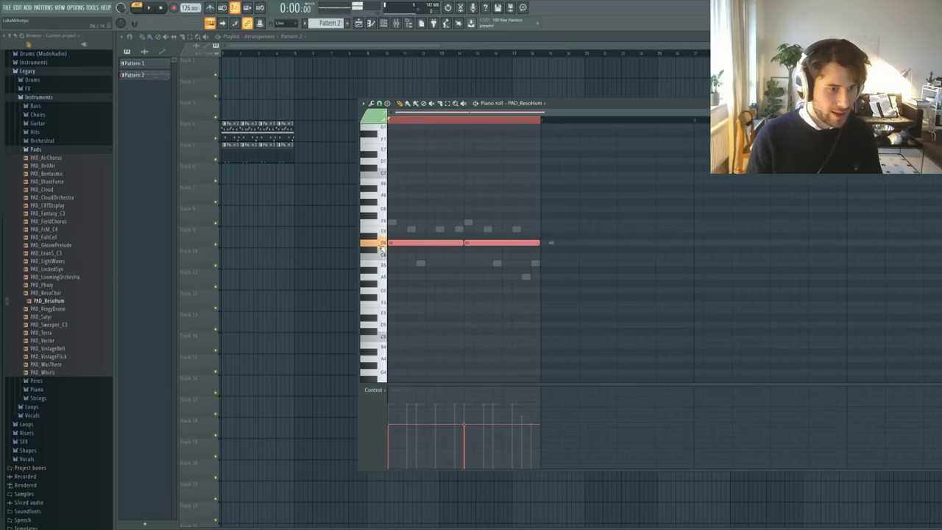
pyautogui.press('space')
pyautogui.press('F6')
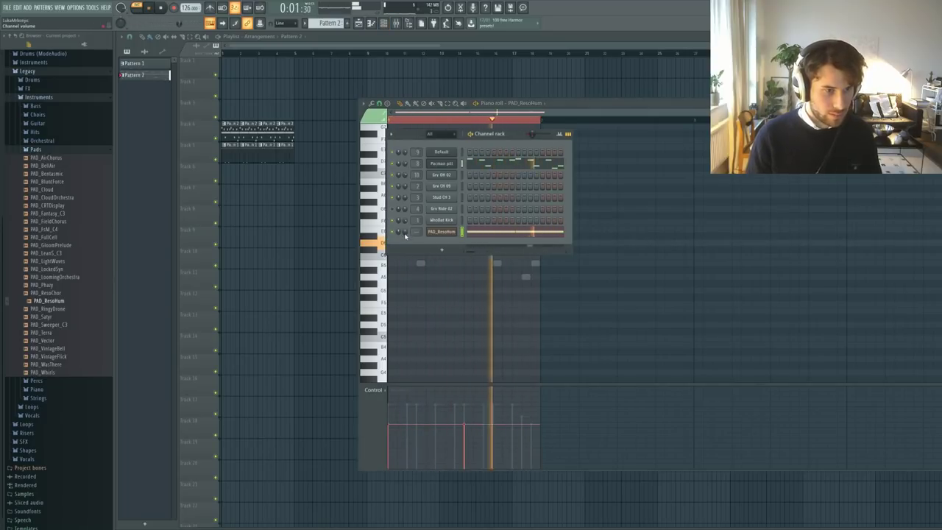
pyautogui.click(452, 290)
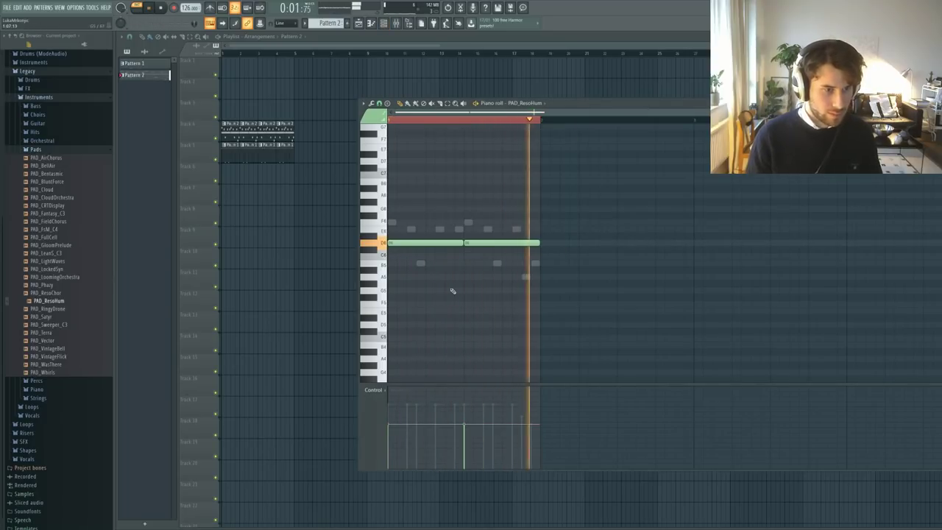
pyautogui.press('space')
# - Add two half-bar G5 notes beneath the D6 pad notes and play the result
pyautogui.click(409, 290)
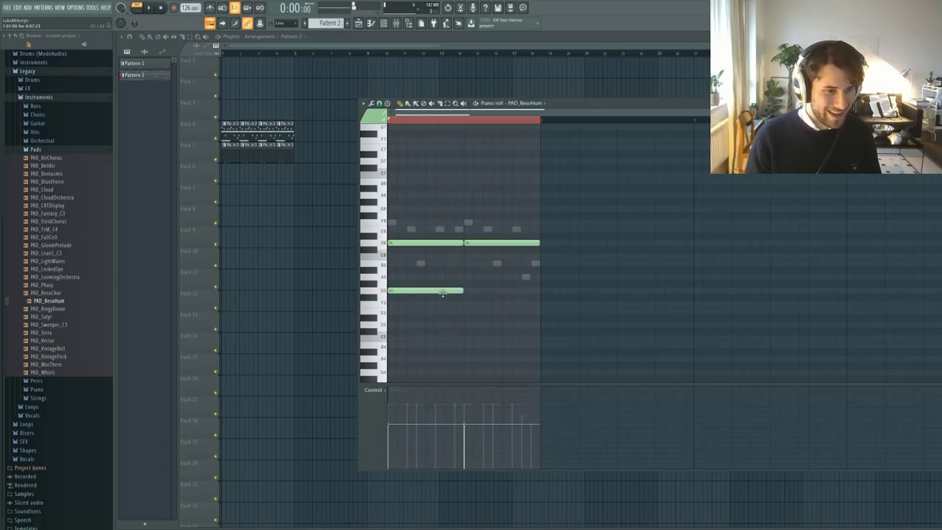
pyautogui.click(469, 292)
pyautogui.scroll(2, 515, 309)
pyautogui.scroll(-1, 520, 316)
pyautogui.press('space')
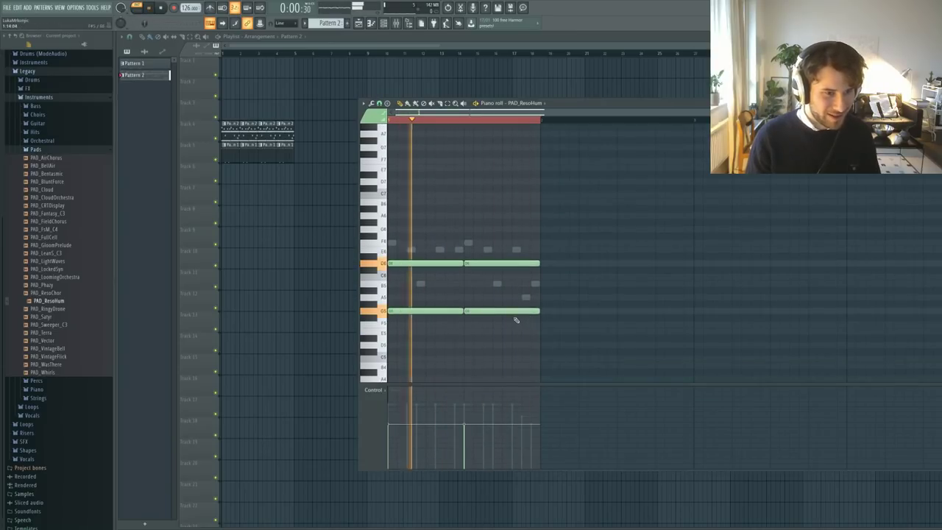
pyautogui.press('space')
# - Add two half-bar E4 notes below the existing pad notes and audition the chord
pyautogui.scroll(-3, 487, 309)
pyautogui.rightClick(444, 250)
pyautogui.click(398, 352)
pyautogui.click(412, 250)
pyautogui.press('space')
pyautogui.click(470, 352)
pyautogui.press('F6')
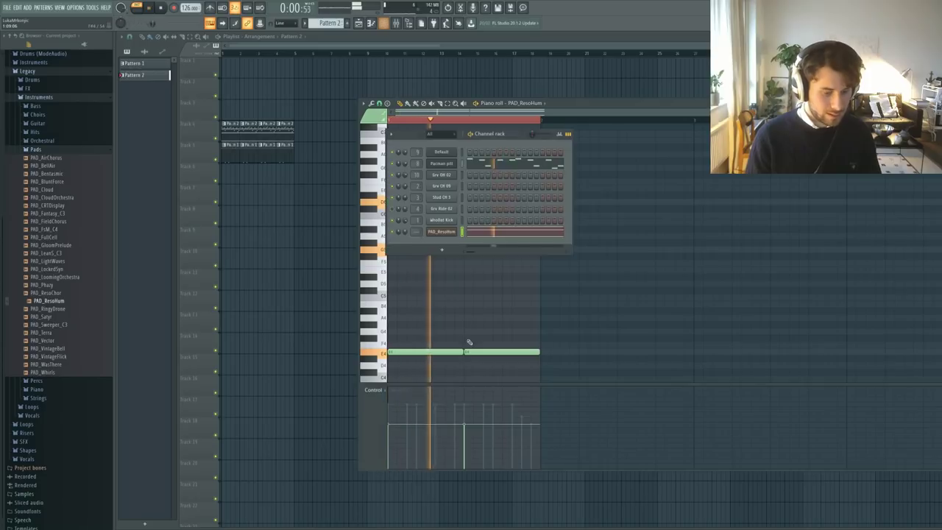
pyautogui.press('space')
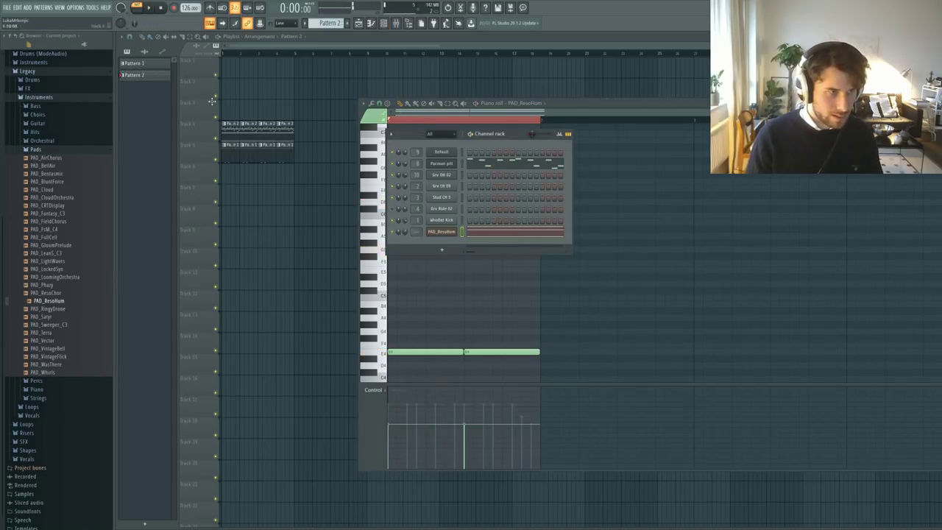
# - Raise the velocities of the pad notes to the melody's main level and replay the pattern
pyautogui.press('F6')
pyautogui.press('space')
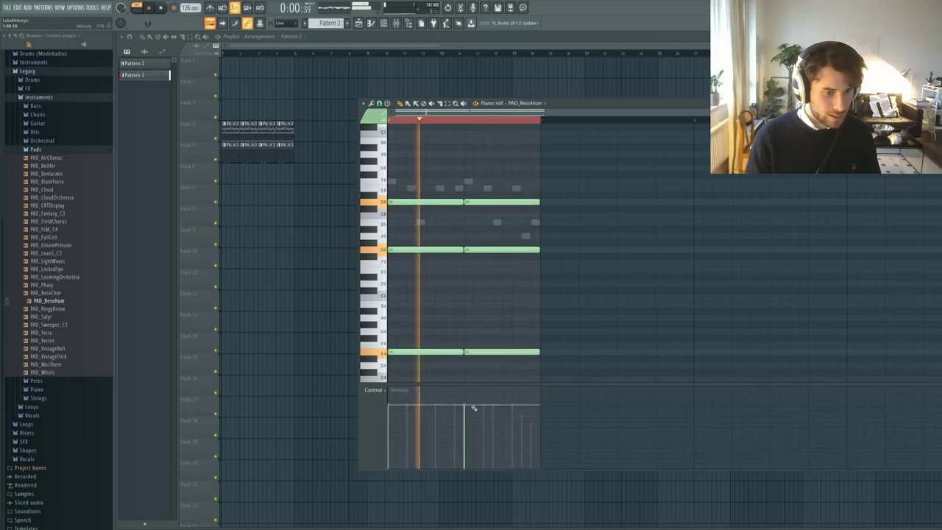
pyautogui.press('space')
pyautogui.press('F6')
pyautogui.press('F6')
pyautogui.press('space')
# - Reduce the pad to a single pair of half-bar notes at D5, play the pattern, and collapse the Pads folder
pyautogui.hotkey('ctrl', 'a')
pyautogui.moveTo(404, 352); pyautogui.dragTo(416, 284)
pyautogui.press('F6')
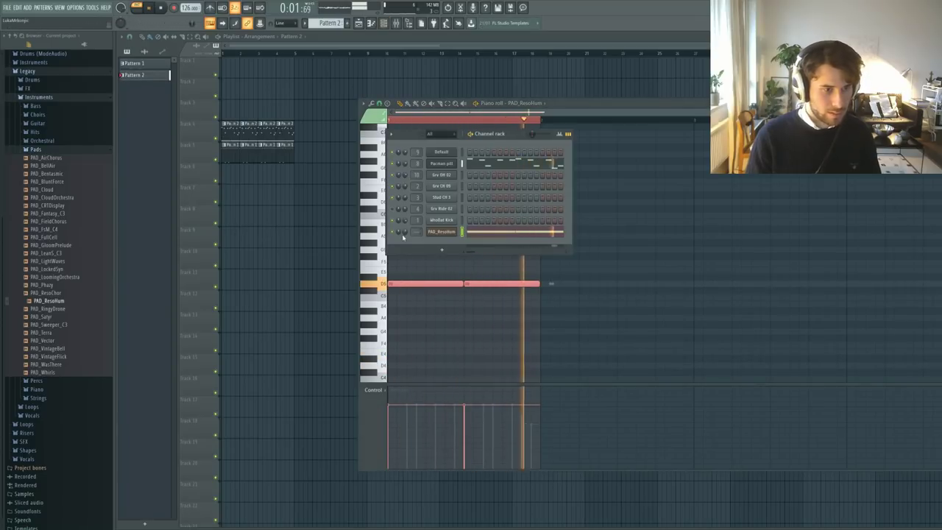
pyautogui.press('space')
pyautogui.press('space')
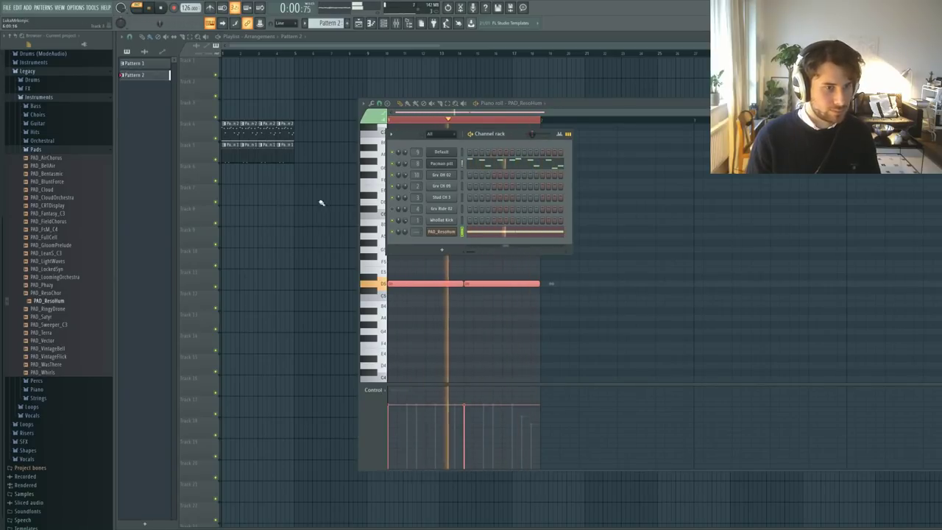
pyautogui.click(36, 148)
pyautogui.press('space')
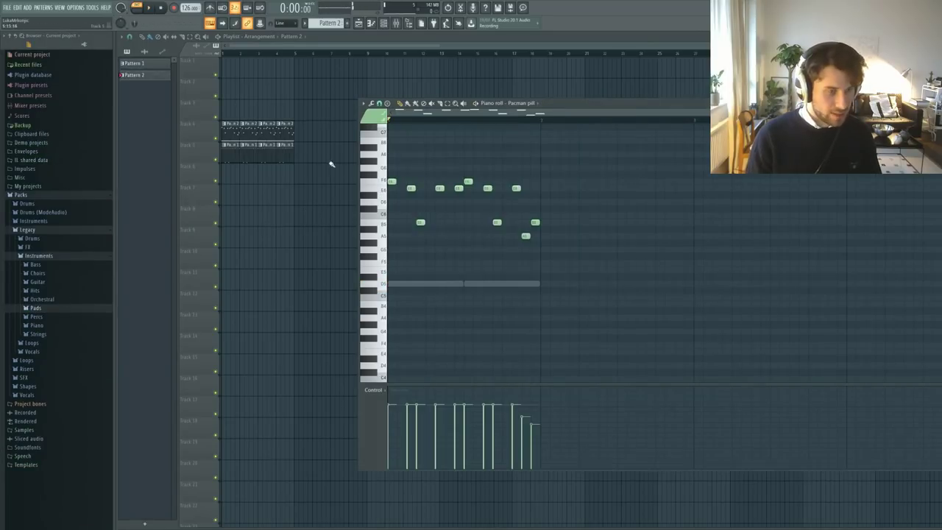
# - Move the Default channel's two bass notes out of Pattern 1 into a new Pattern 3
pyautogui.doubleClick(245, 135)
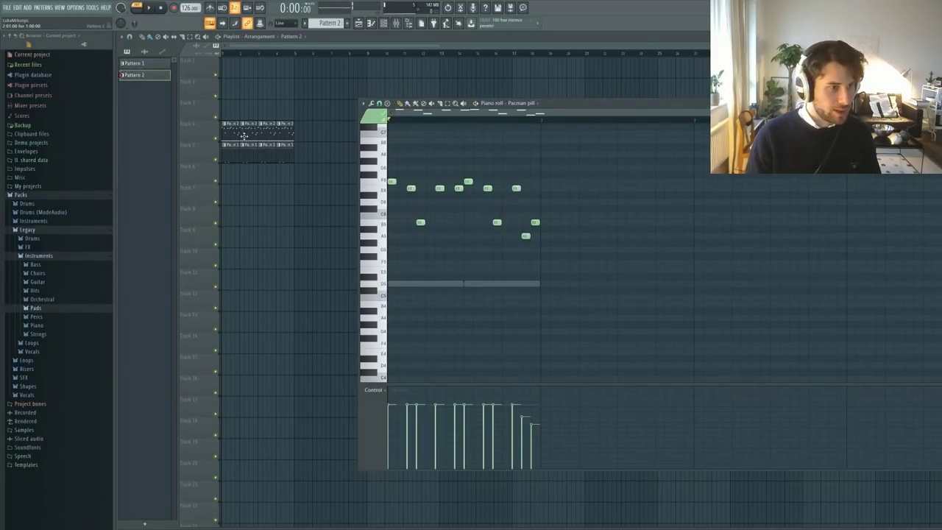
pyautogui.doubleClick(266, 153)
pyautogui.press('F6')
pyautogui.click(495, 155)
pyautogui.click(495, 154)
pyautogui.hotkey('ctrl', 'a')
pyautogui.scroll(-5, 604, 223)
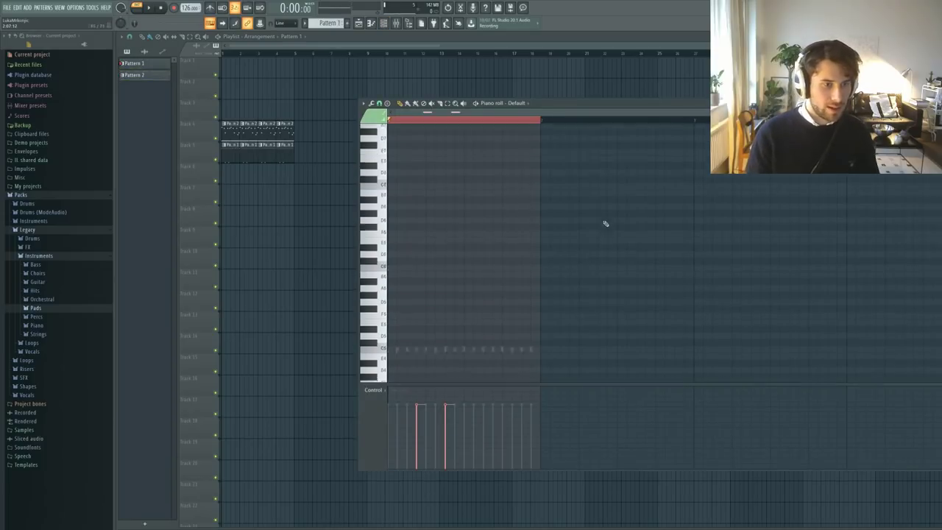
pyautogui.scroll(-8, 493, 264)
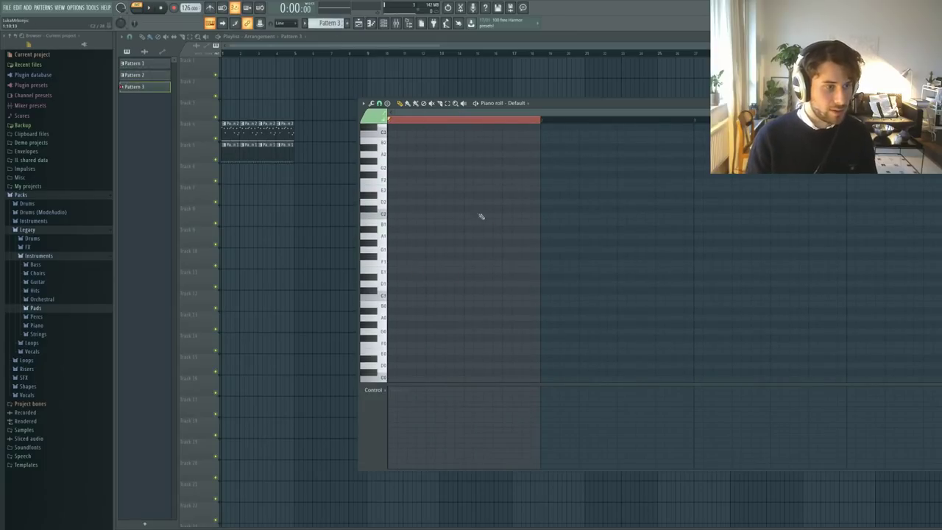
# - Place Pattern 3 on Track 6 across the first four bars and play the arrangement
pyautogui.press('F7')
pyautogui.moveTo(238, 176); pyautogui.dragTo(320, 179)
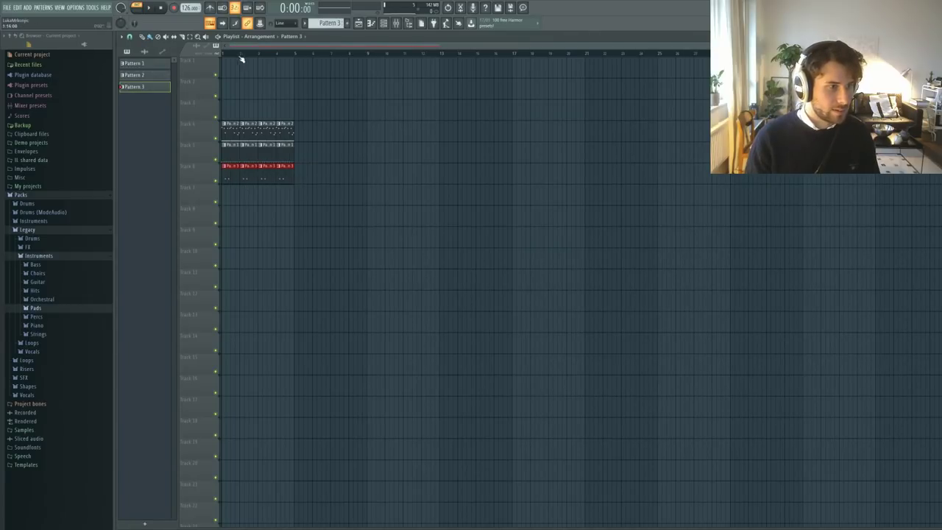
pyautogui.press('space')
# - Try lengthening the second E1 note in Pattern 3 and moving both notes to the bar's second half during playback
pyautogui.doubleClick(272, 178)
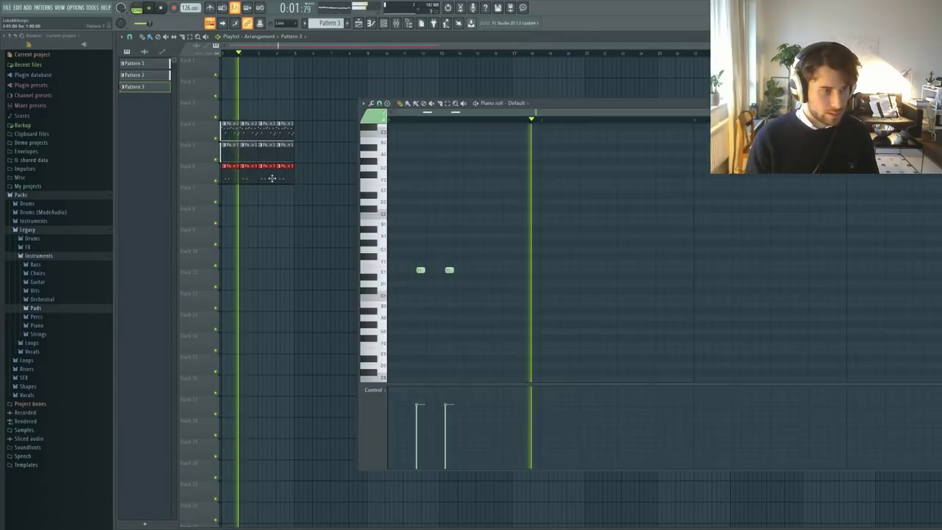
pyautogui.moveTo(453, 271); pyautogui.dragTo(521, 273)
pyautogui.moveTo(446, 273); pyautogui.dragTo(435, 273)
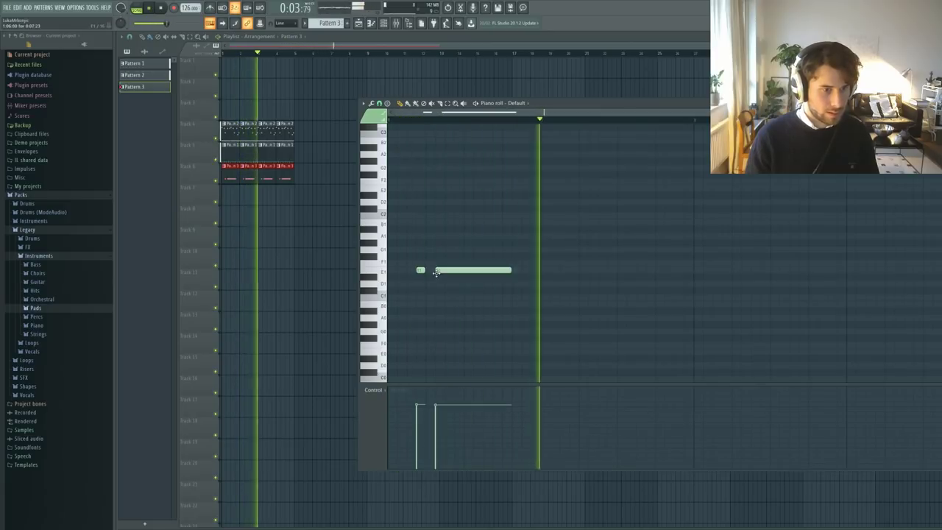
pyautogui.press('space')
pyautogui.moveTo(510, 271)
pyautogui.mouseDown()
pyautogui.moveTo(477, 270)
pyautogui.moveTo(514, 270)
pyautogui.moveTo(497, 271)
pyautogui.mouseUp()
pyautogui.hotkey('ctrl', 'a')
pyautogui.press('space')
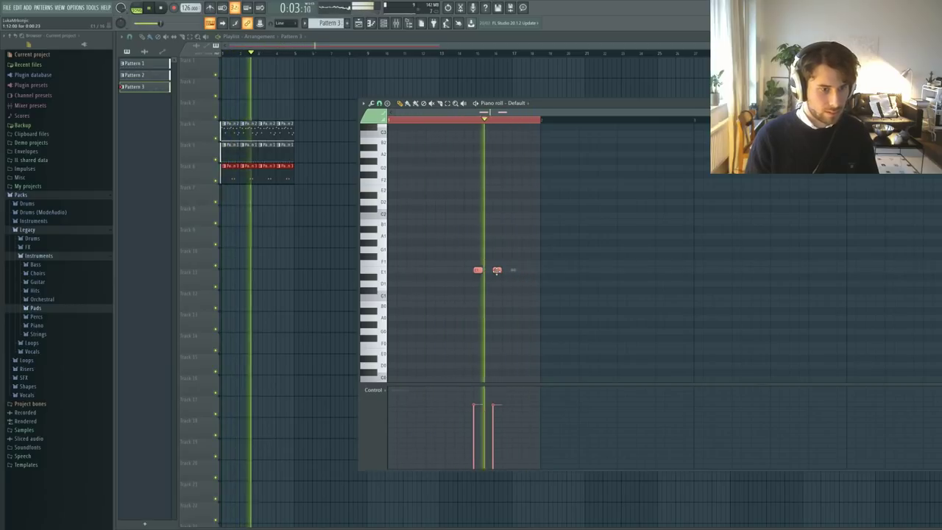
# - Replace the two selected bass notes with short E1 notes on steps 7 and 9 of Pattern 3
pyautogui.rightClick(495, 272)
pyautogui.rightClick(477, 270)
pyautogui.click(447, 270)
pyautogui.click(467, 271)
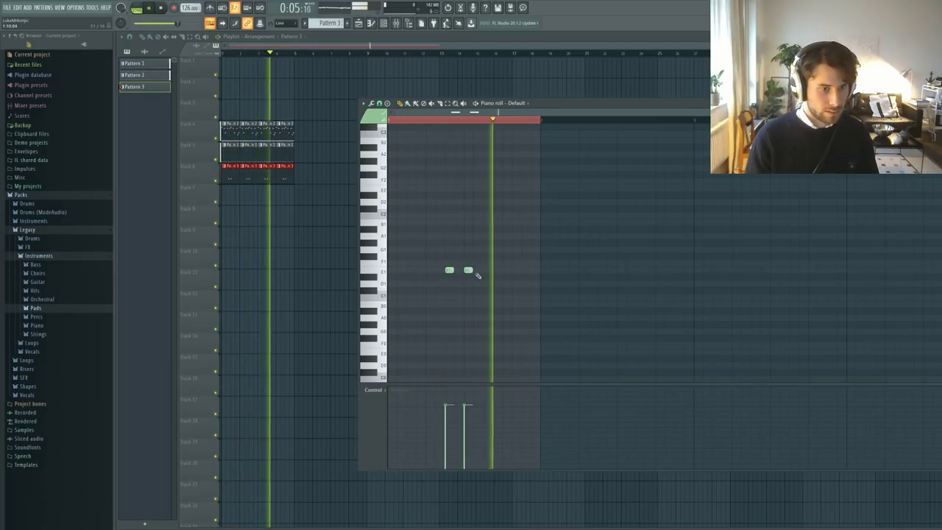
# - Open the Default channel's Sytrus and audition different unison orders while replaying the arrangement
pyautogui.press('F6')
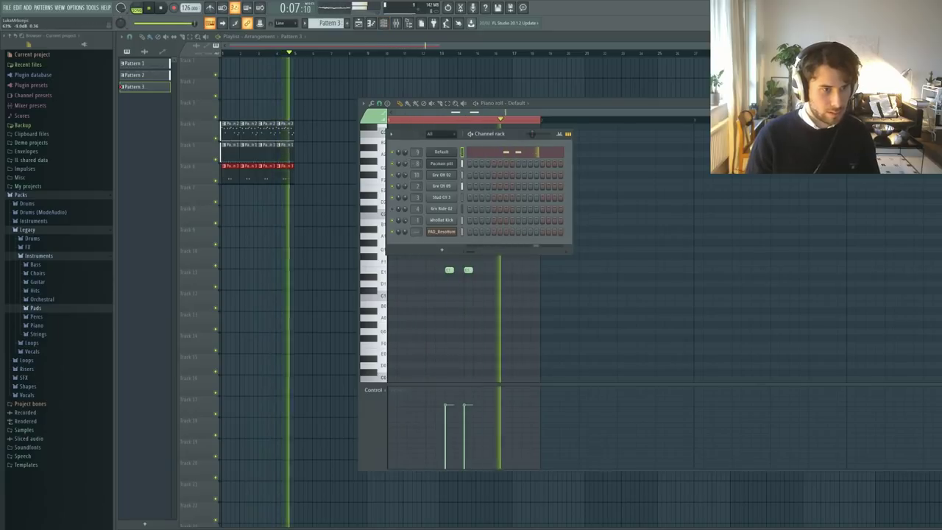
pyautogui.click(438, 153)
pyautogui.press('space')
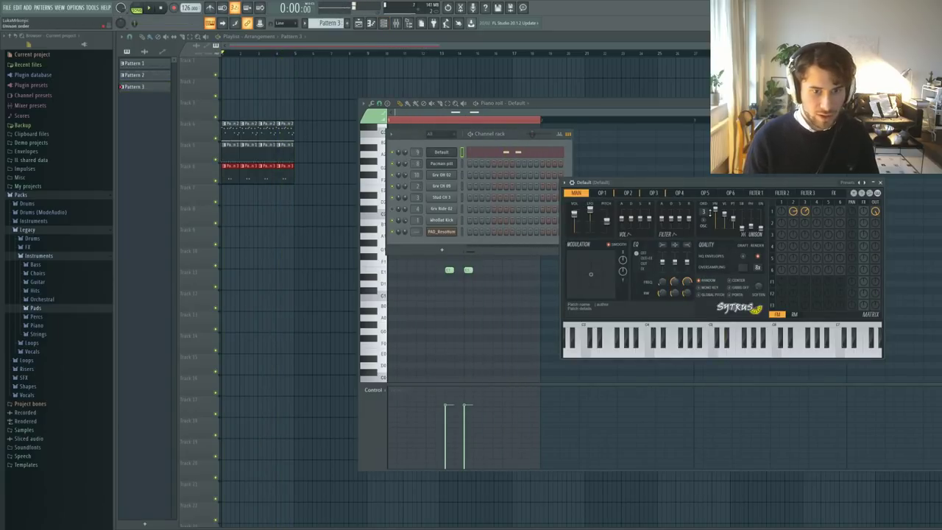
pyautogui.press('space')
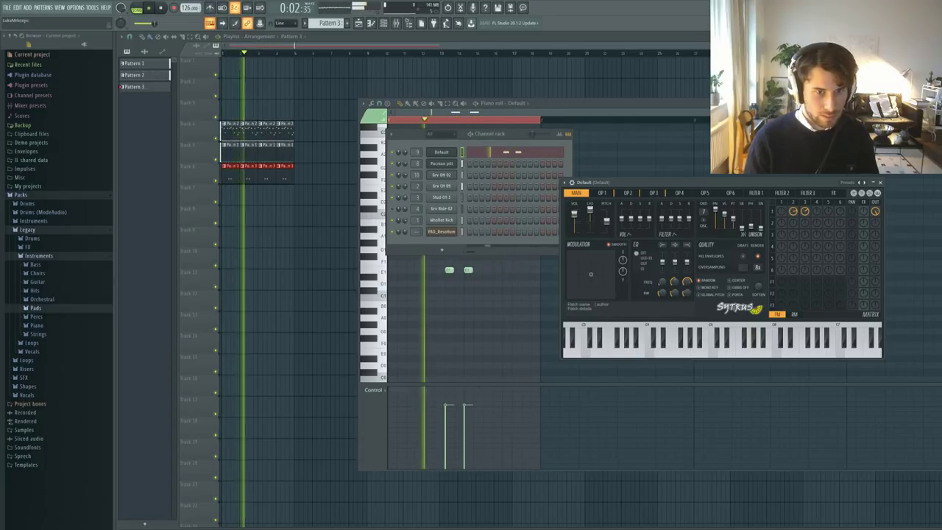
pyautogui.press('space')
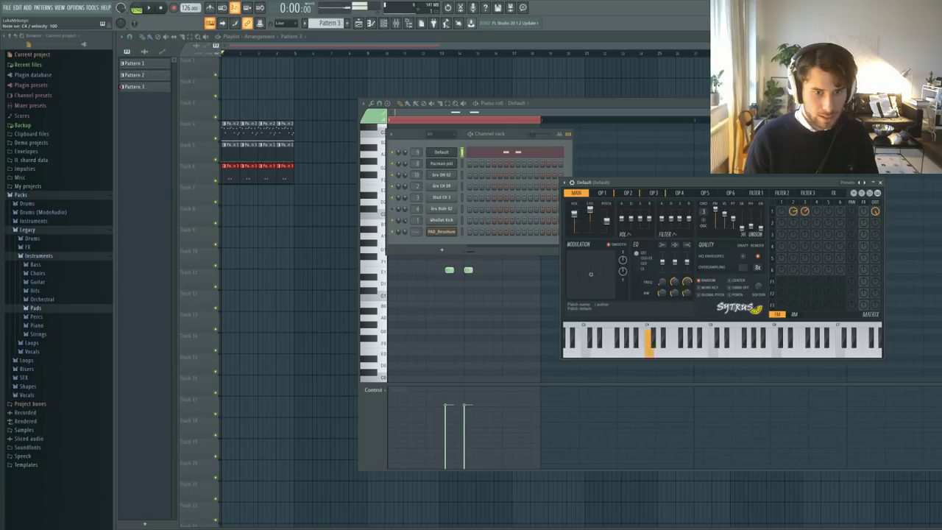
pyautogui.press('space')
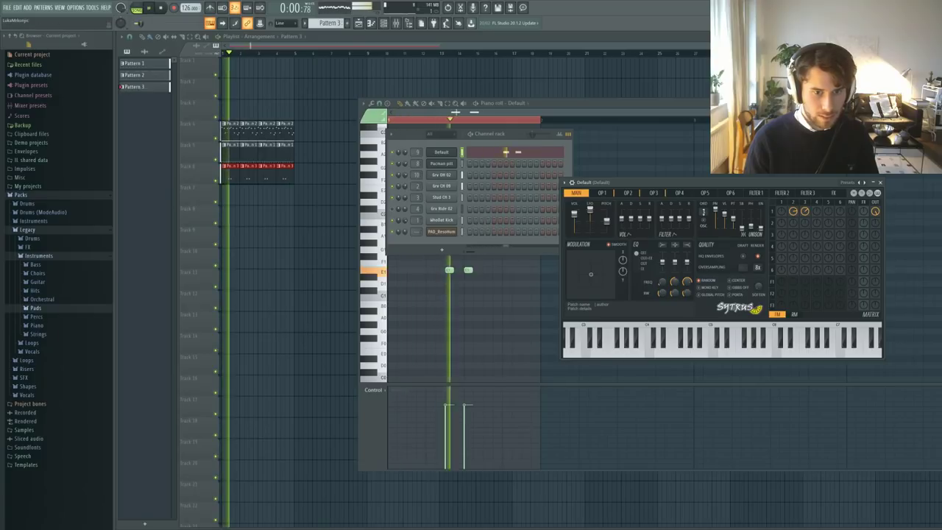
pyautogui.press('space')
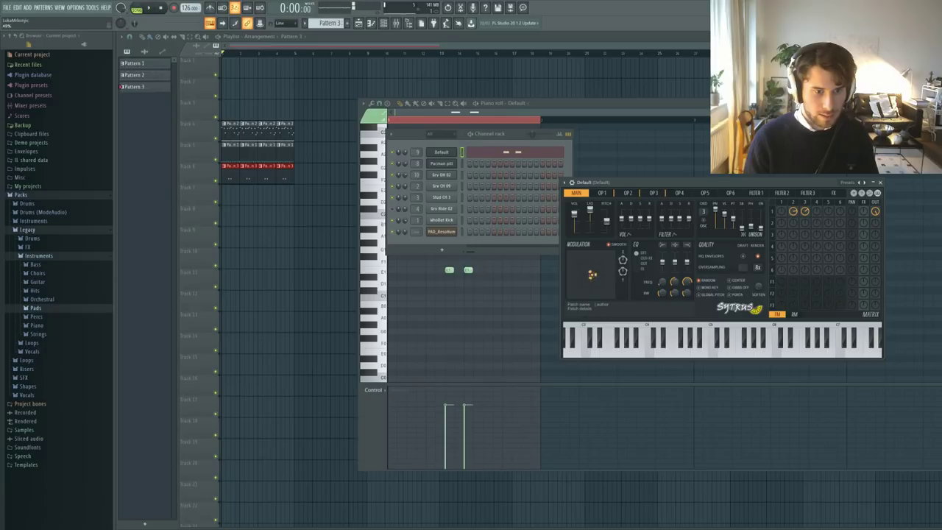
pyautogui.press('F7')
pyautogui.press('F6')
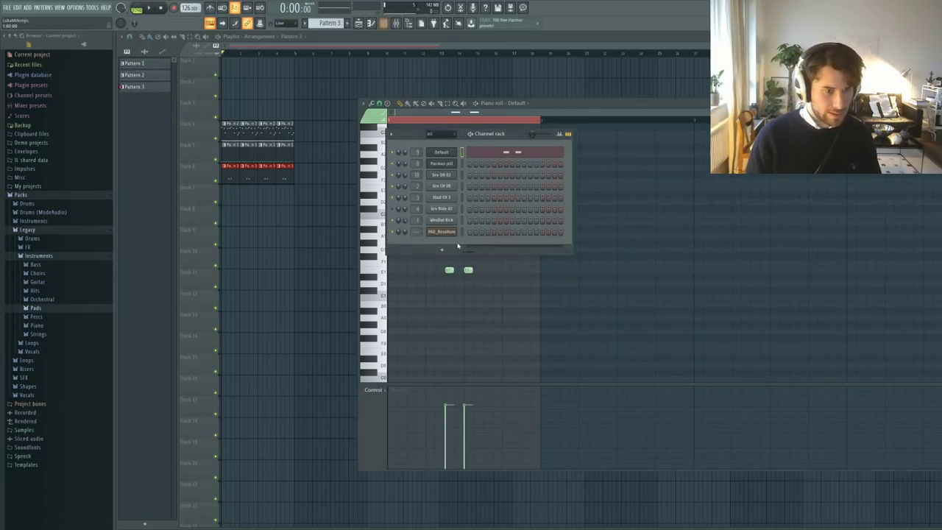
# - Try the two bass notes at D1 against the arrangement and return them to E1
pyautogui.press('space')
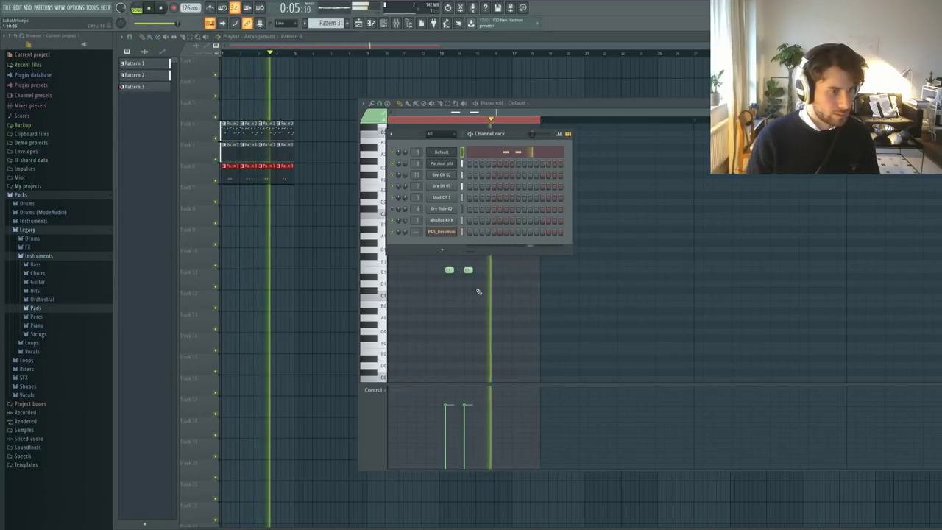
pyautogui.press('space')
pyautogui.press('space')
pyautogui.moveTo(476, 288)
pyautogui.mouseDown()
pyautogui.moveTo(442, 264)
pyautogui.moveTo(469, 284)
pyautogui.mouseUp()
pyautogui.press('space')
pyautogui.press('space')
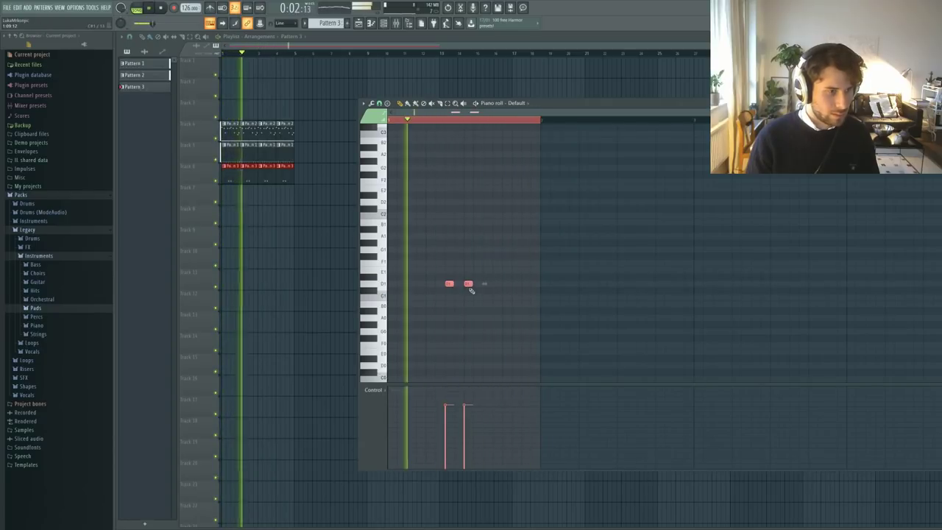
pyautogui.moveTo(468, 283); pyautogui.dragTo(467, 269)
pyautogui.hotkey('ctrl', 'd')
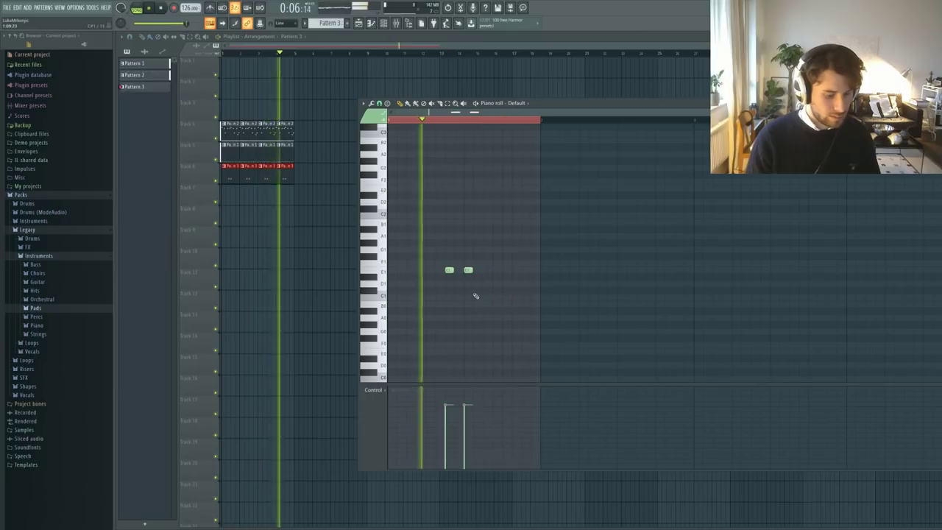
# - Switch to Pattern 1 in pattern playback mode, audition the drums and show their step sequences
pyautogui.press('F6')
pyautogui.press('space')
pyautogui.doubleClick(261, 155)
pyautogui.press('l')
pyautogui.press('space')
pyautogui.press('space')
pyautogui.press('F6')
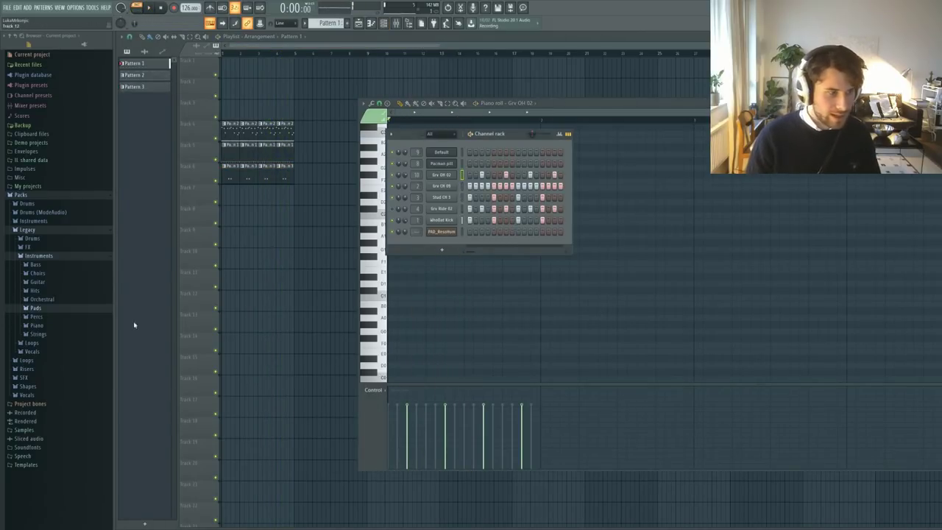
# - Add VT_RimShot from the Legacy Vintage drums as a new channel, fill all 16 steps and play the pattern
pyautogui.click(39, 255)
pyautogui.click(32, 238)
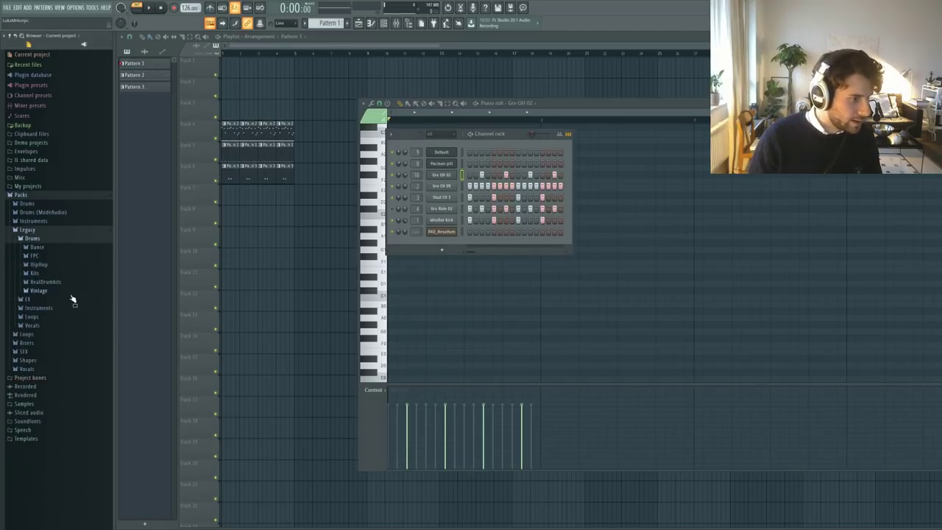
pyautogui.click(57, 292)
pyautogui.click(64, 307)
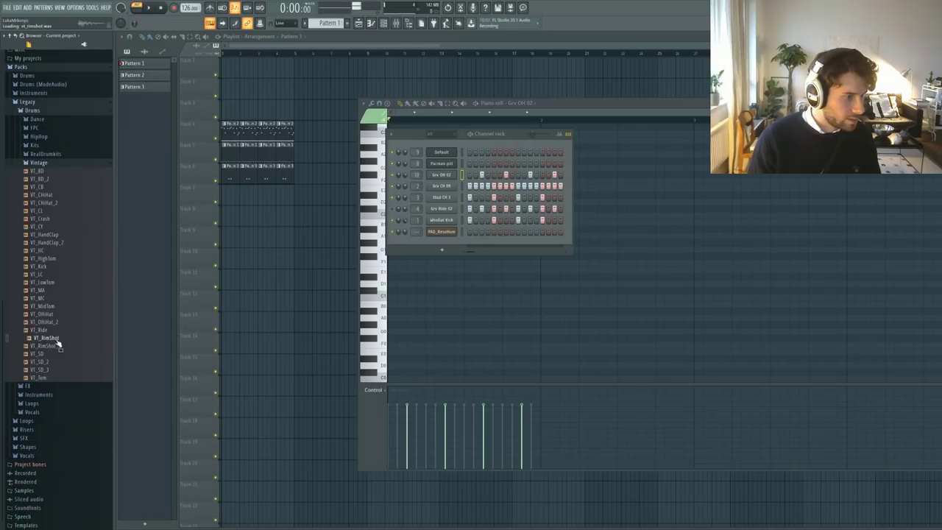
pyautogui.moveTo(460, 244); pyautogui.dragTo(561, 243)
pyautogui.press('space')
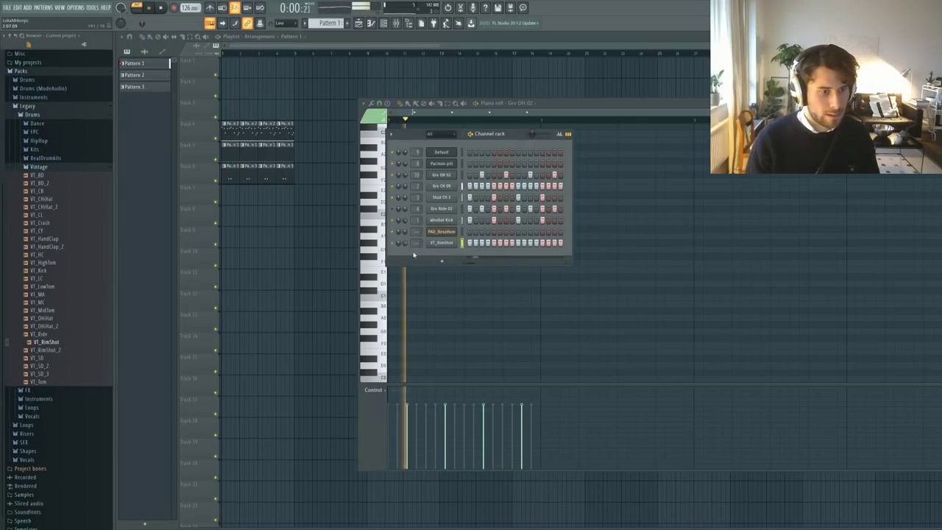
# - Swap the rimshot channel's sample for VT_RimShot_2, VT_SD_2 and VT_SD_3 in turn during playback
pyautogui.middleClick(82, 353)
pyautogui.middleClick(72, 366)
pyautogui.middleClick(69, 375)
pyautogui.press('space')
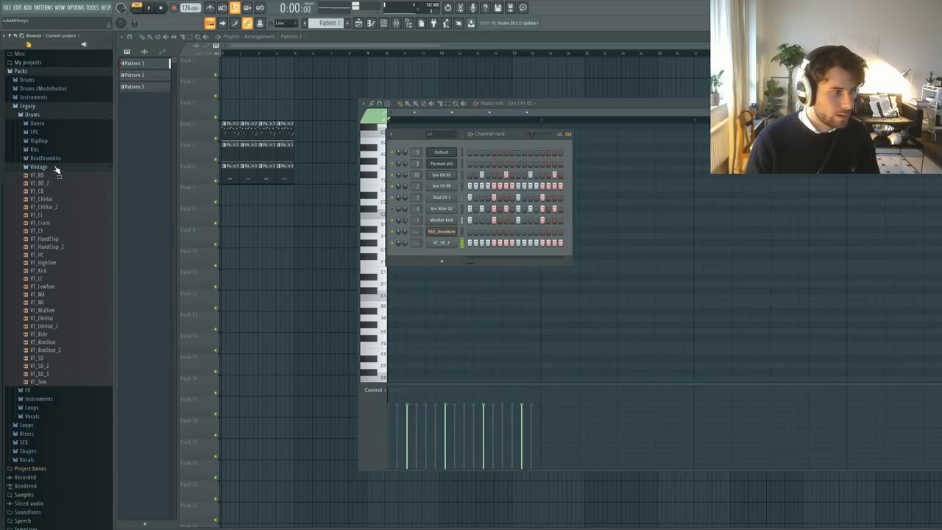
# - Load FPC Guiro from the Drums Percussion folder into the VT_SD_3 channel, audition it and remove the channel
pyautogui.click(53, 167)
pyautogui.click(39, 239)
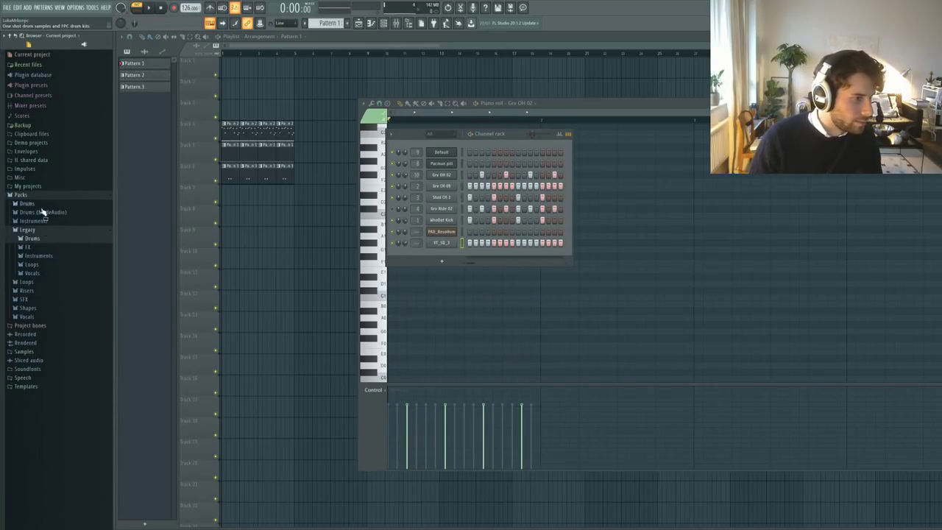
pyautogui.click(38, 205)
pyautogui.click(49, 246)
pyautogui.scroll(-2, 51, 319)
pyautogui.middleClick(52, 320)
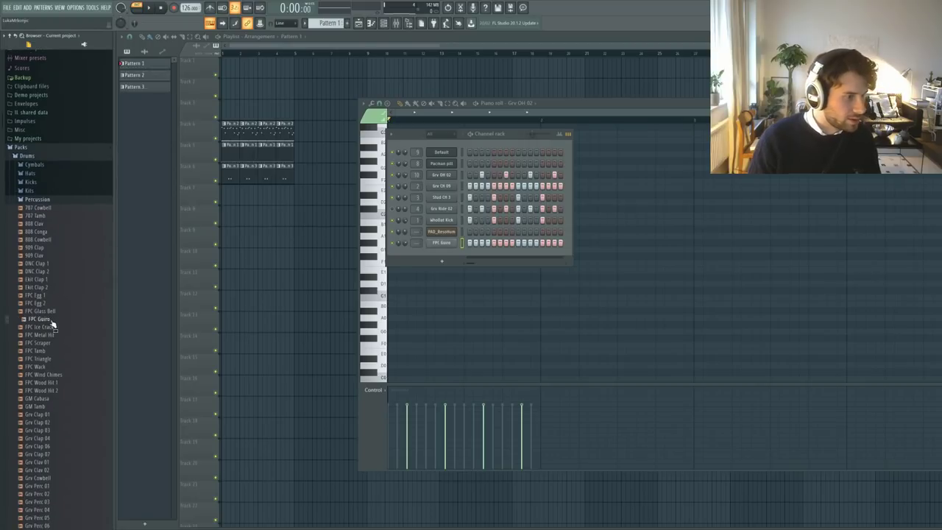
pyautogui.press('space')
pyautogui.scroll(-4, 57, 319)
pyautogui.press('space')
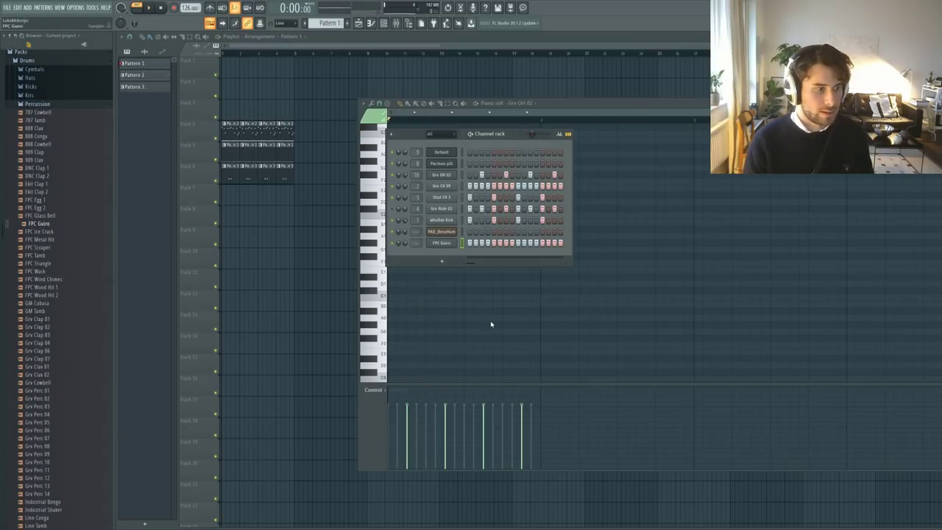
pyautogui.click(492, 328)
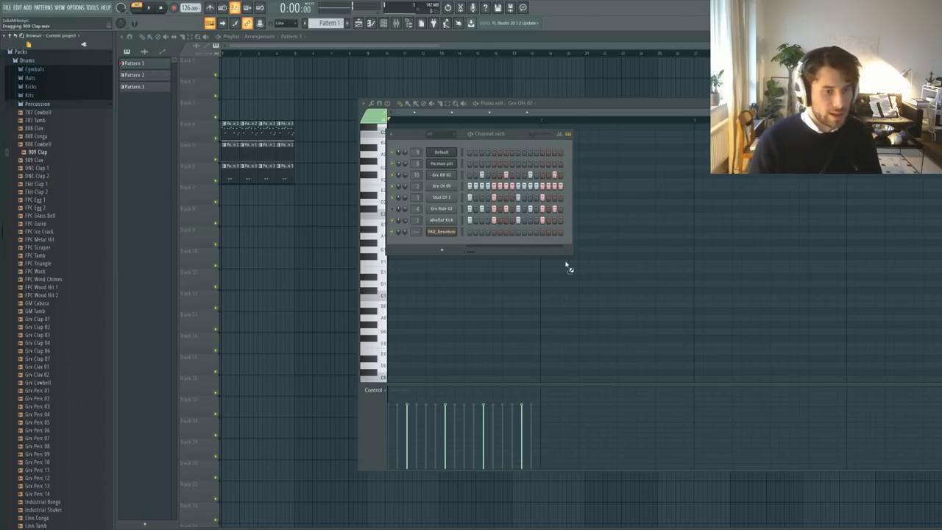
# - Add 909 Clap as a new channel with hits on steps 5 and 13, and set its sample fade-out to about 28%
pyautogui.moveTo(438, 242); pyautogui.dragTo(423, 245)
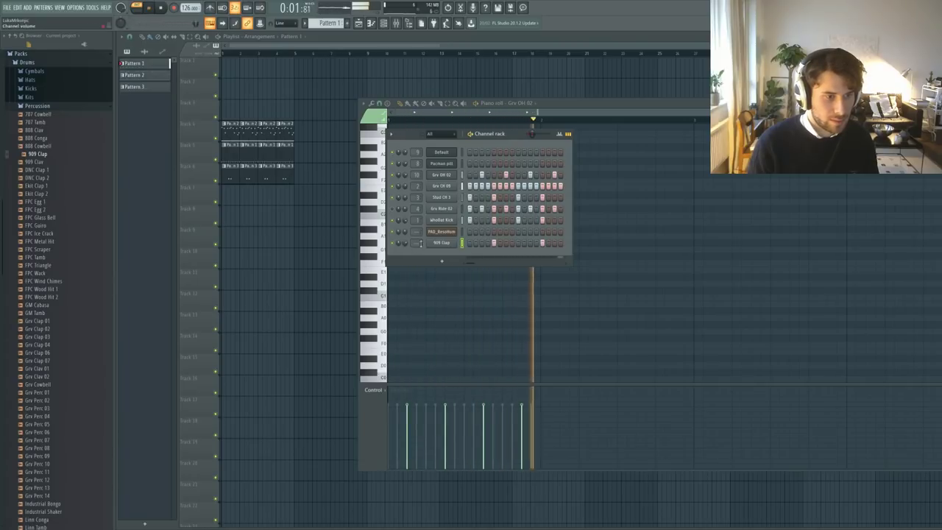
pyautogui.click(442, 242)
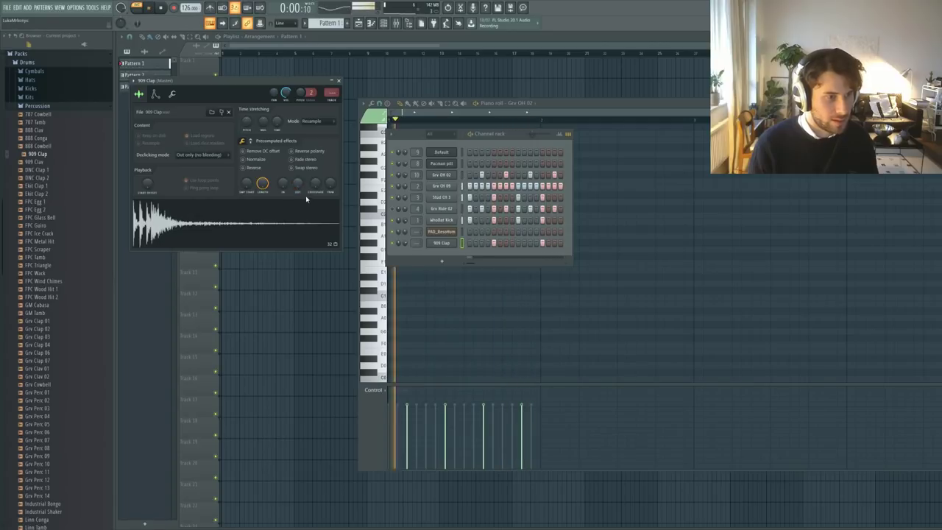
pyautogui.moveTo(297, 186); pyautogui.dragTo(296, 185)
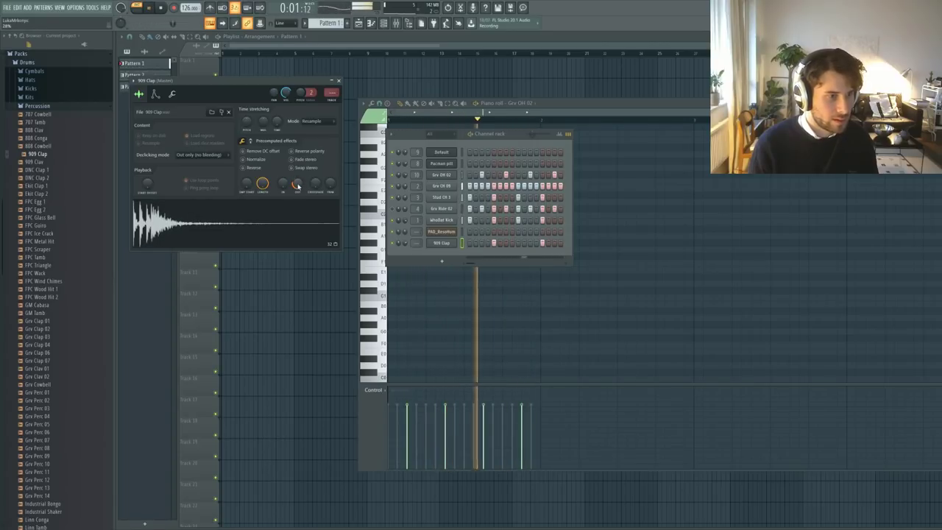
pyautogui.press('space')
# - Nudge both 909 Clap notes slightly ahead of the beat in the piano roll and play the pattern
pyautogui.press('F7')
pyautogui.scroll(1, 462, 245)
pyautogui.scroll(6, 446, 227)
pyautogui.keyDown('ctrl'); pyautogui.scroll(6, 418, 181); pyautogui.keyUp('ctrl')
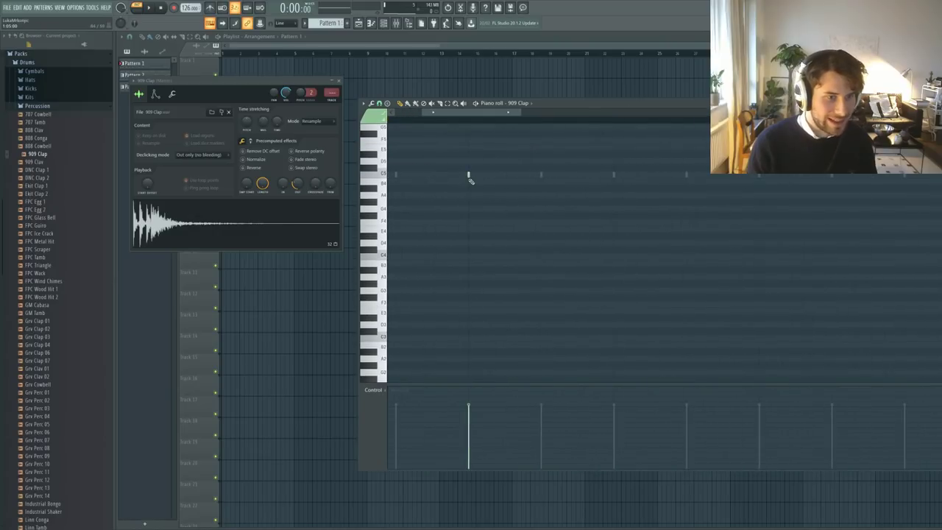
pyautogui.click(469, 177)
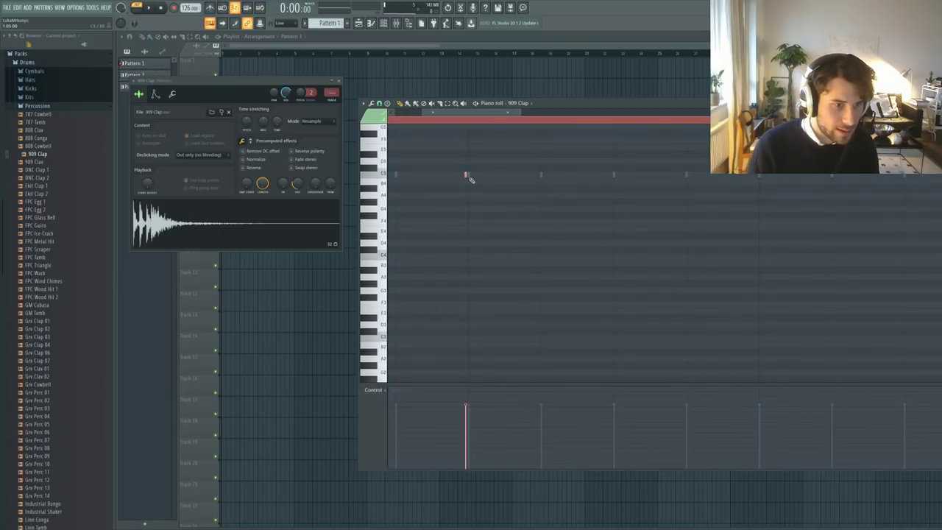
pyautogui.press('space')
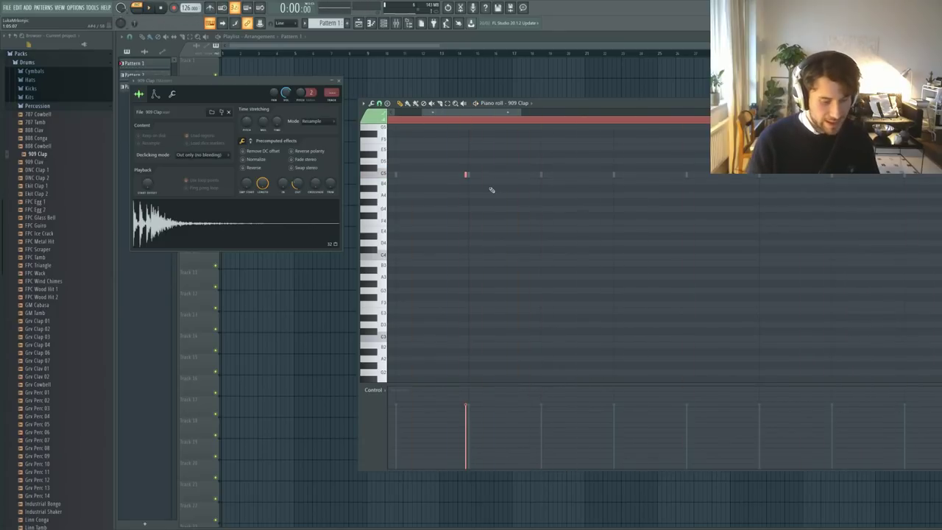
pyautogui.press('F6')
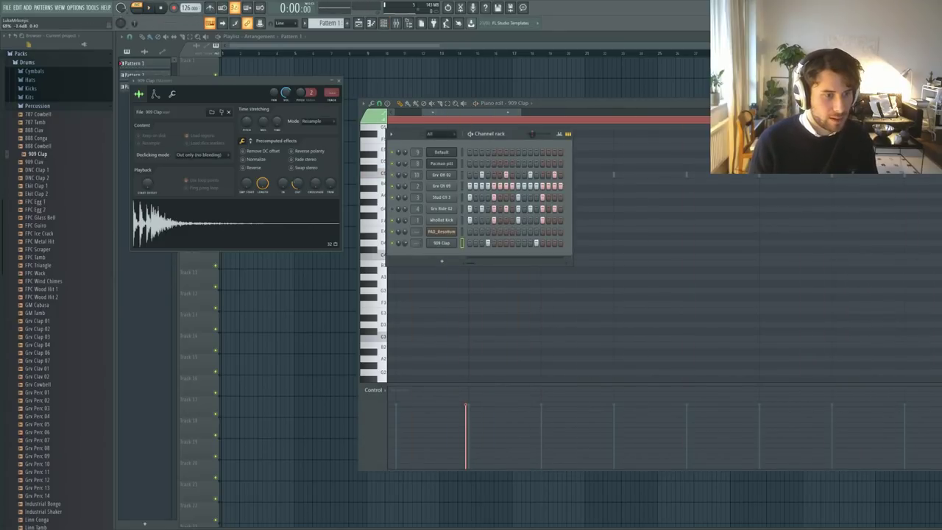
pyautogui.press('F6')
pyautogui.scroll(-5, 734, 234)
pyautogui.press('space')
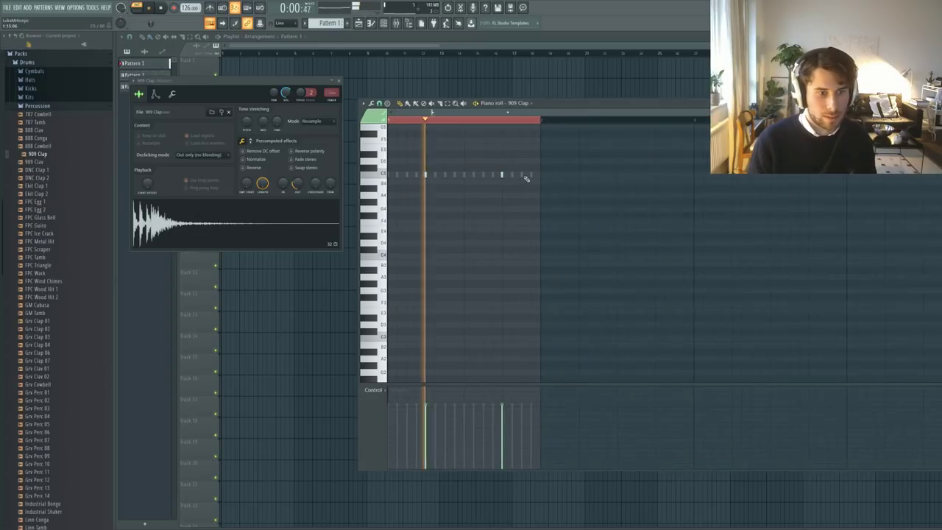
# - Try an extra 909 Clap note just before the end of the pattern, and remove it again
pyautogui.click(533, 176)
pyautogui.moveTo(536, 175); pyautogui.dragTo(532, 177)
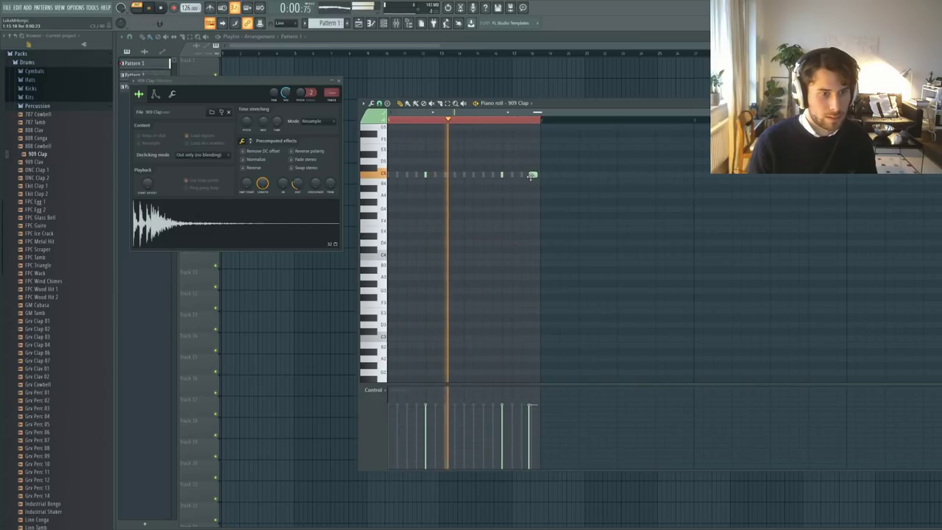
pyautogui.press('space')
pyautogui.rightClick(533, 176)
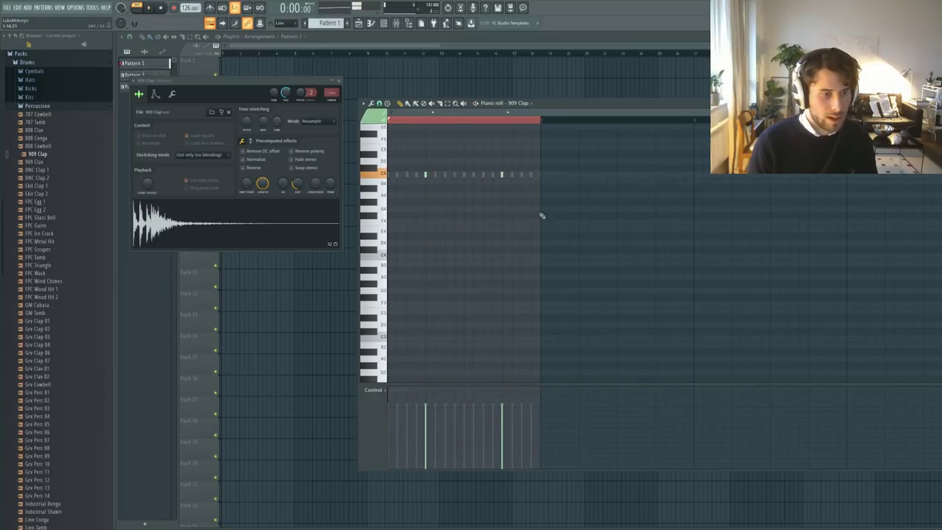
# - Route the Grv Ride 02 channel to mixer track 7 and add Fruity Reverb 2 with an adjusted mix
pyautogui.press('F6')
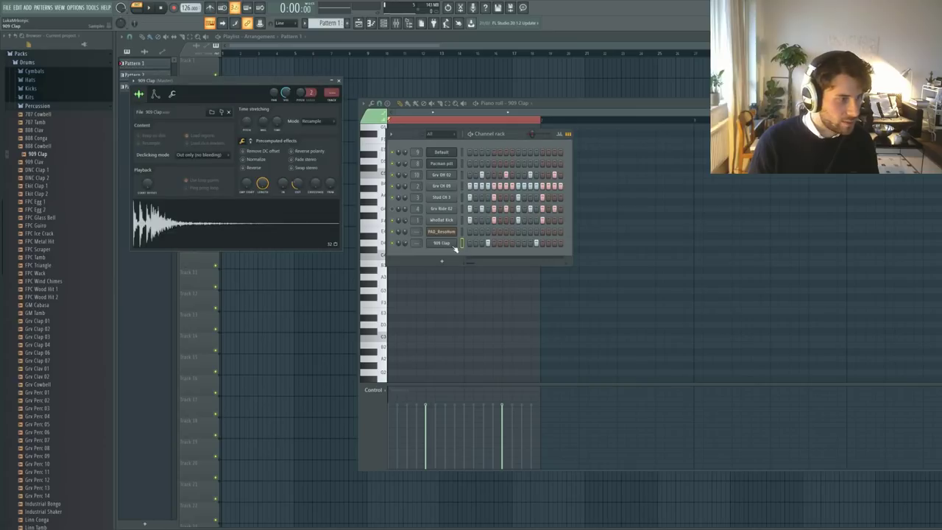
pyautogui.click(442, 209)
pyautogui.press('space')
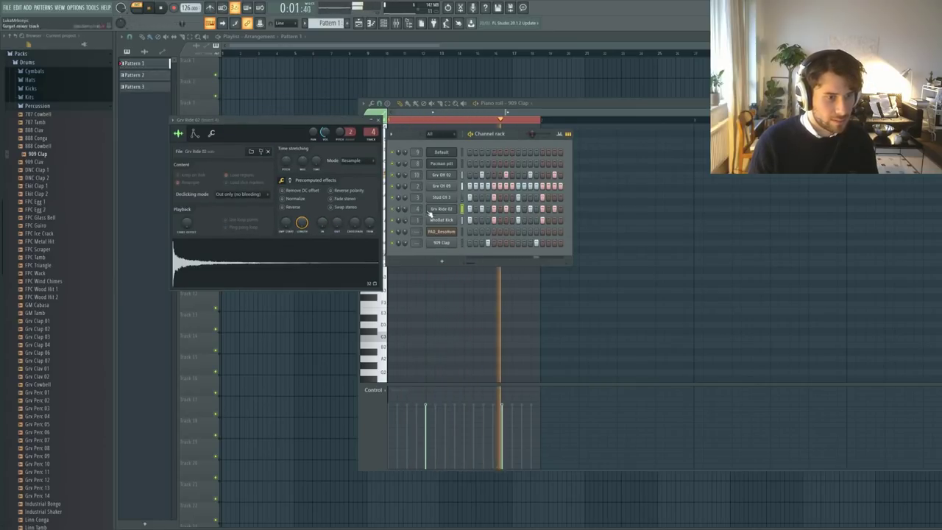
pyautogui.press('space')
pyautogui.press('F9')
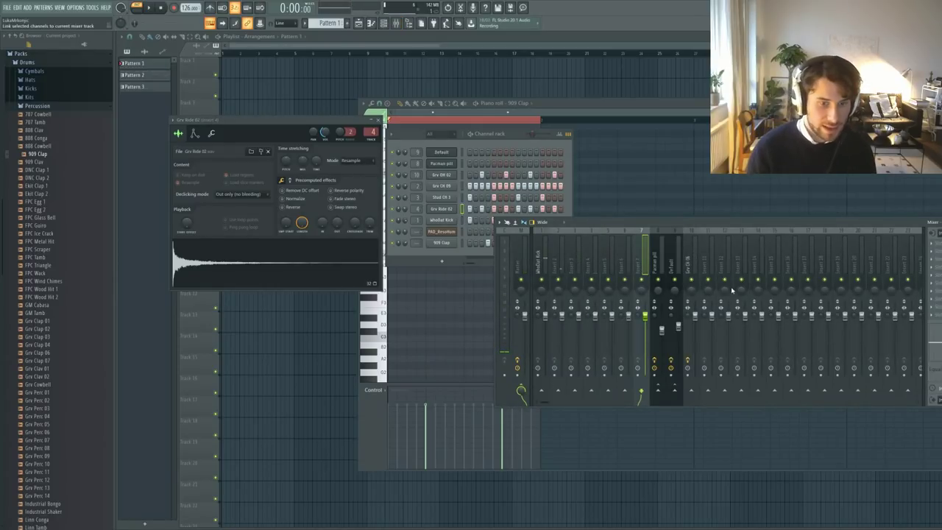
pyautogui.click(546, 261)
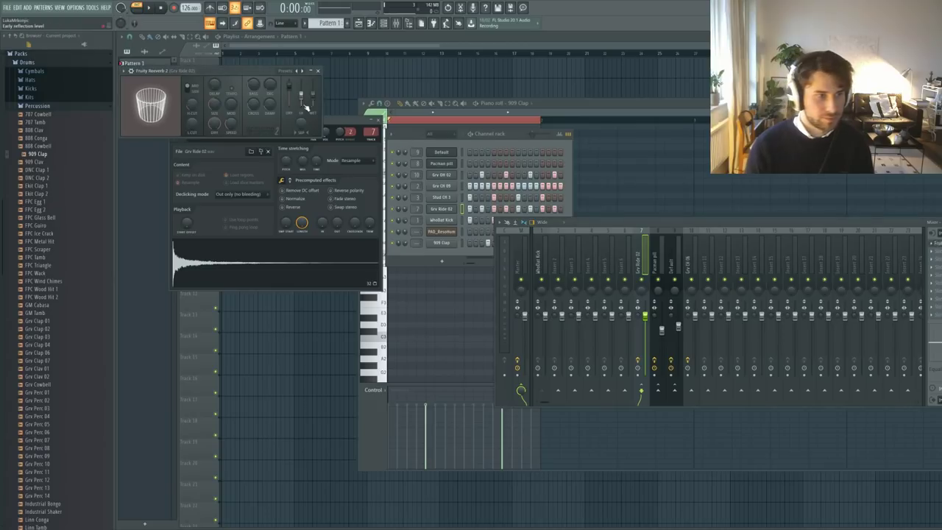
pyautogui.press('space')
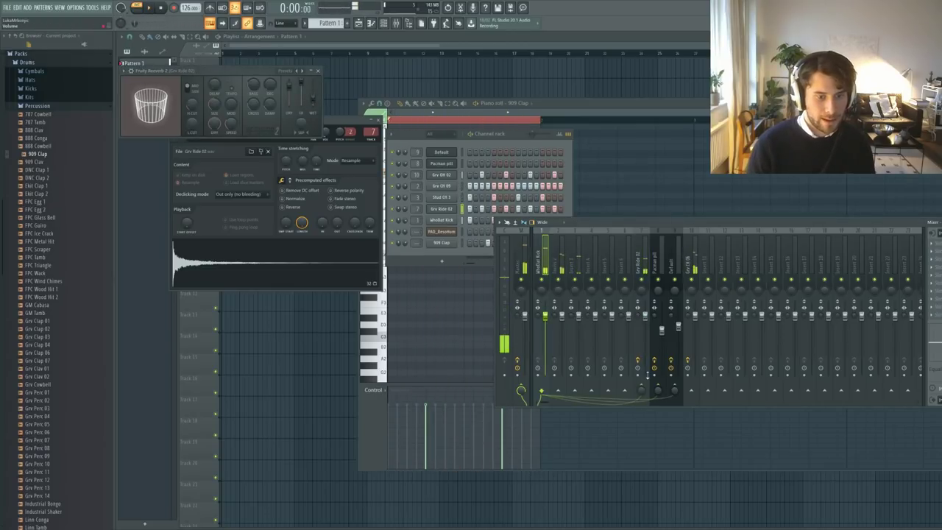
# - Sidechain the Grv Ride 02 mixer track to the kick with Fruity Limiter in COMP mode, tuning the compression during playback
pyautogui.click(637, 291)
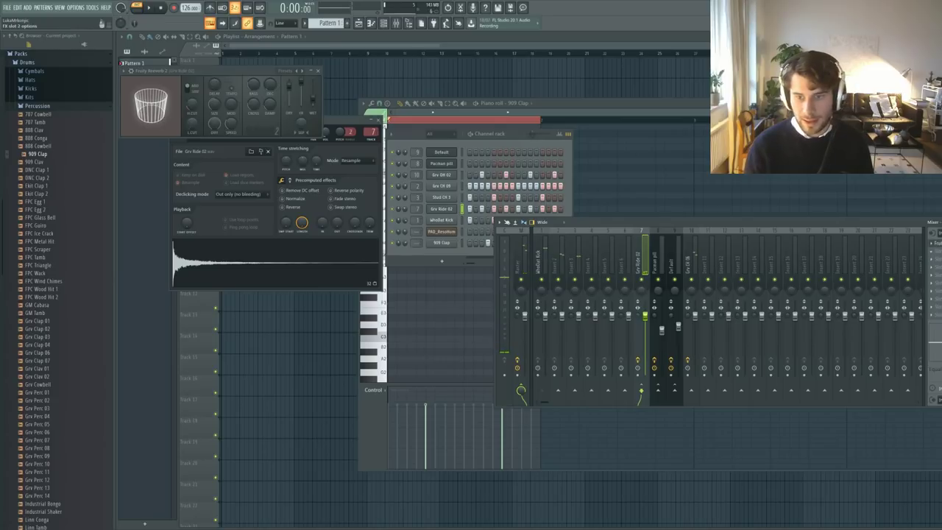
pyautogui.click(937, 251)
pyautogui.moveTo(251, 84); pyautogui.dragTo(537, 156)
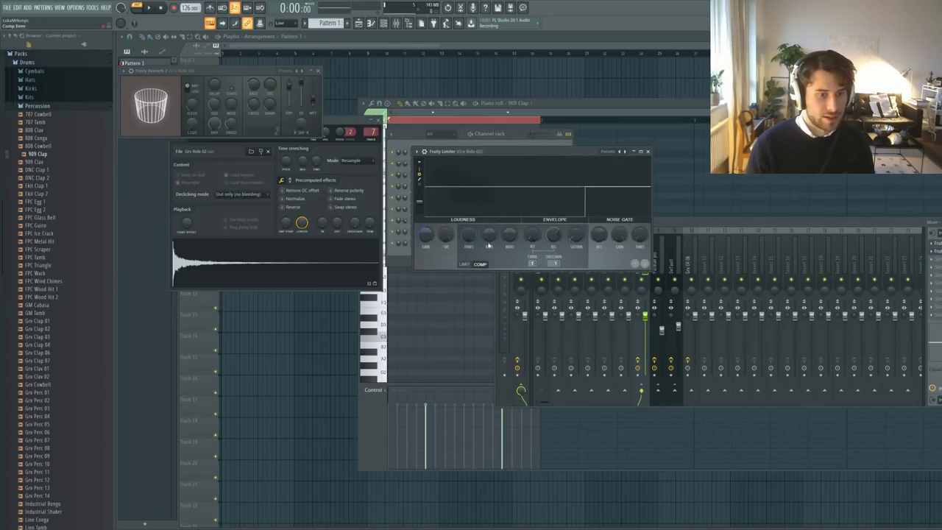
pyautogui.press('space')
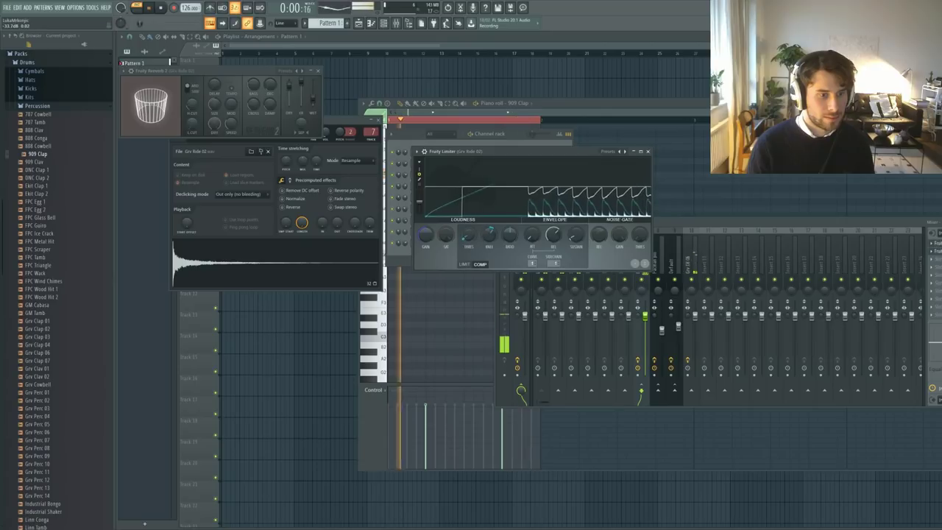
# - Adjust how strongly operators 2 and 3 frequency-modulate operator 1 in the Default Sytrus channel while the arrangement plays
pyautogui.press('F6')
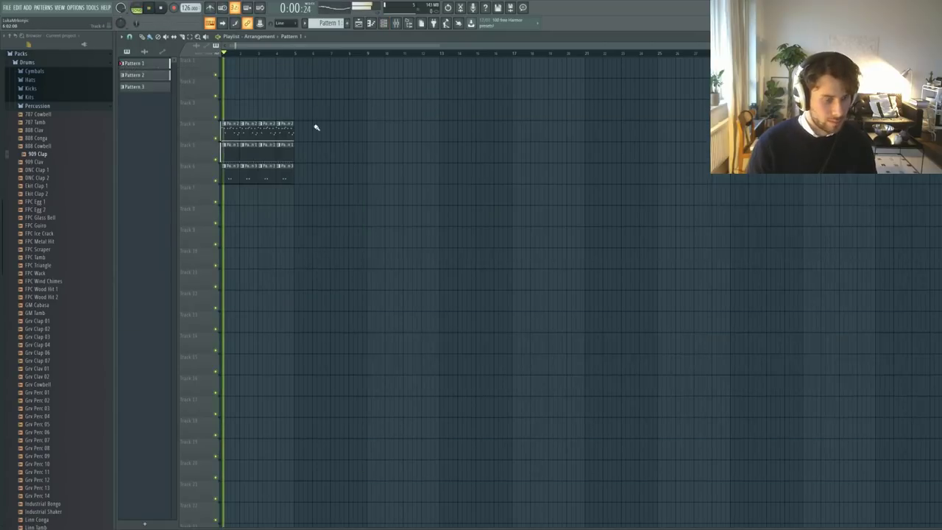
pyautogui.press('F6')
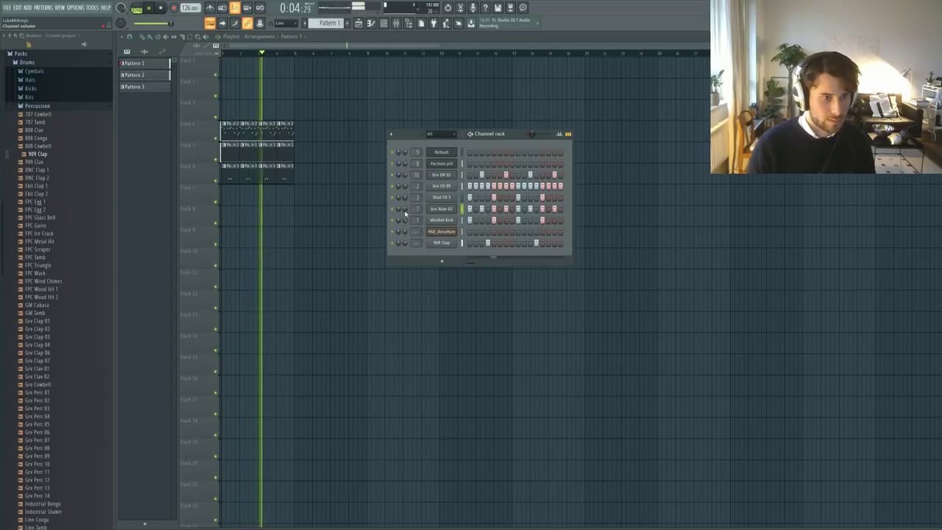
pyautogui.click(441, 153)
pyautogui.press('space')
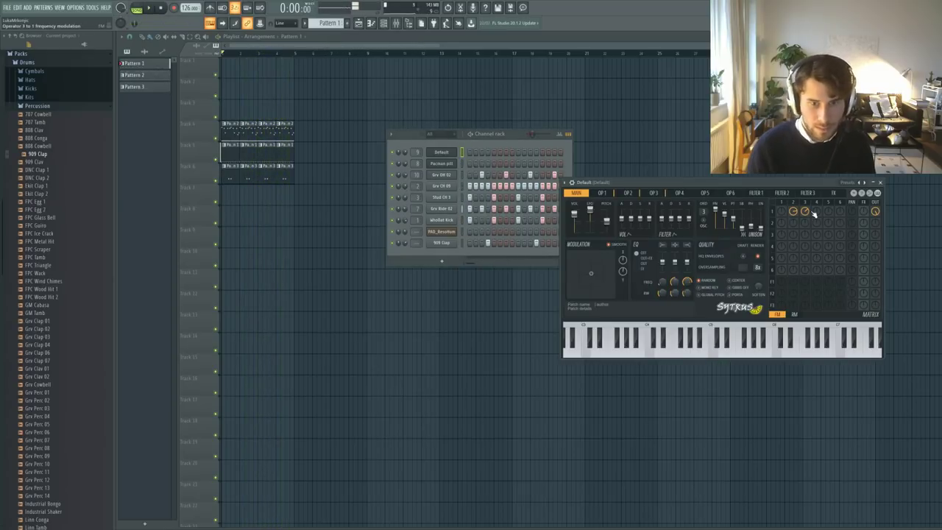
pyautogui.press('space')
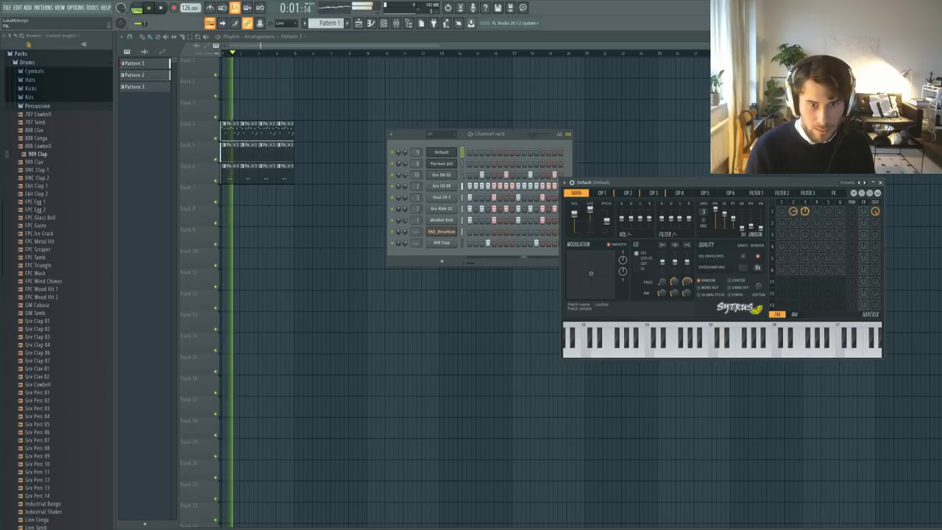
pyautogui.press('space')
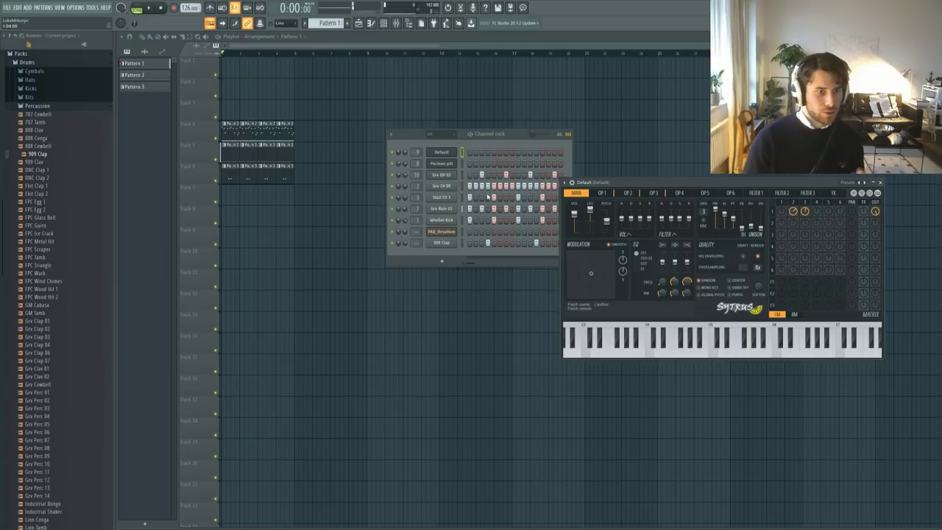
pyautogui.moveTo(624, 184); pyautogui.dragTo(613, 179)
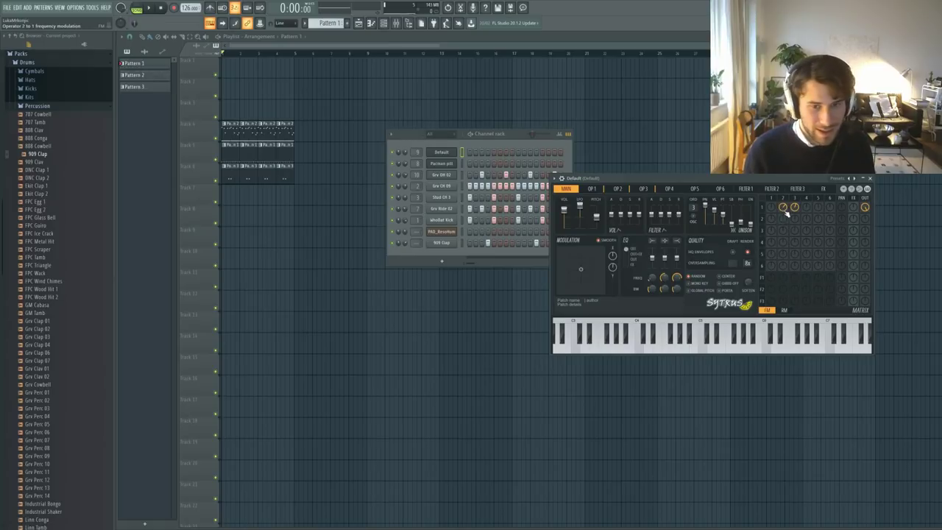
pyautogui.press('space')
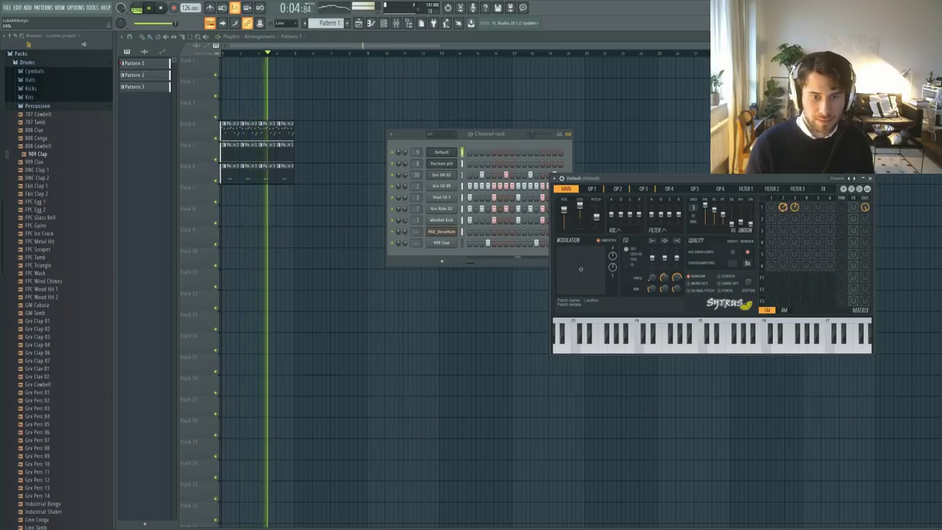
pyautogui.press('space')
# - Audition samples in the Drums Percussion folder and add Grv Perc 14 as a new channel
pyautogui.click(391, 155)
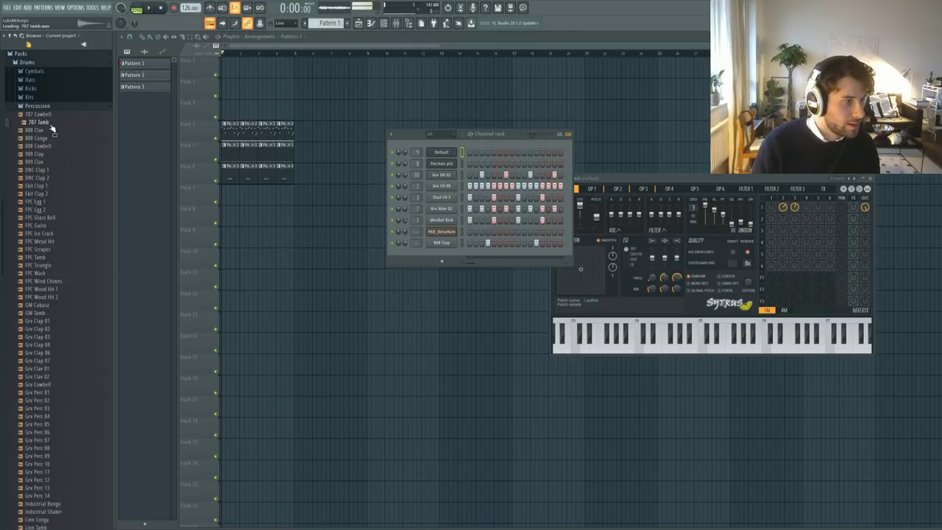
pyautogui.scroll(-6, 63, 213)
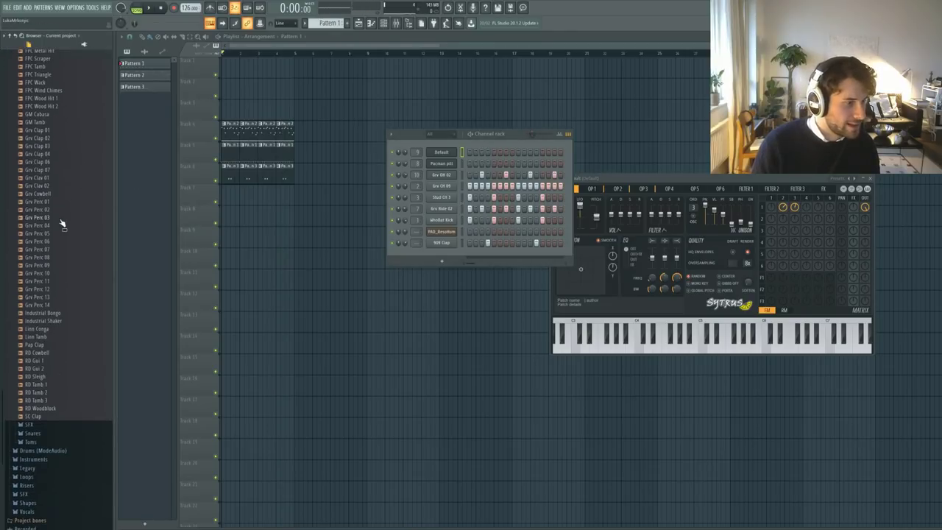
pyautogui.click(60, 283)
pyautogui.click(61, 290)
pyautogui.click(60, 297)
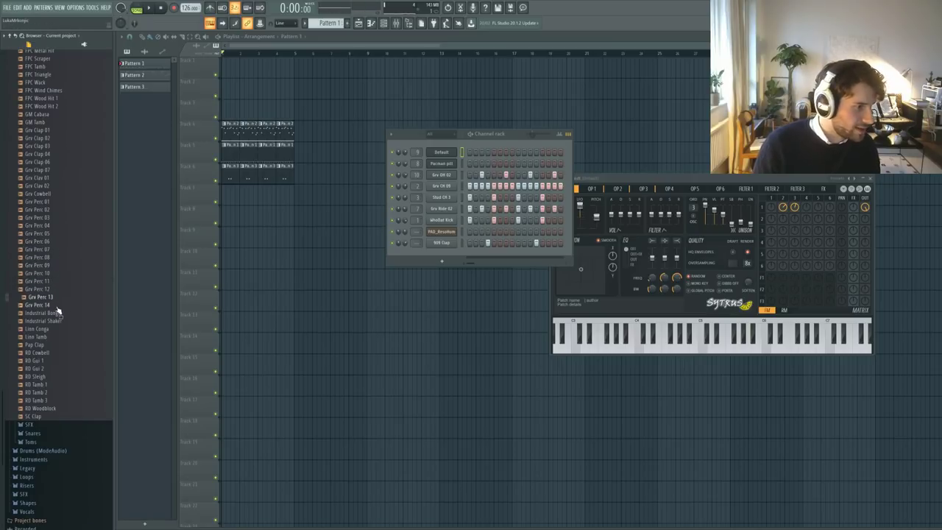
pyautogui.scroll(-2, 56, 287)
pyautogui.click(53, 259)
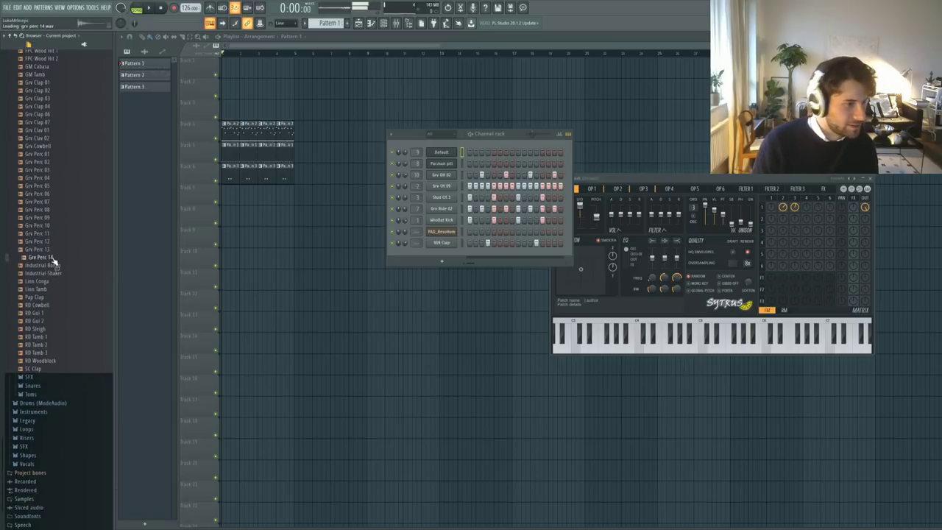
pyautogui.moveTo(53, 259); pyautogui.dragTo(442, 254)
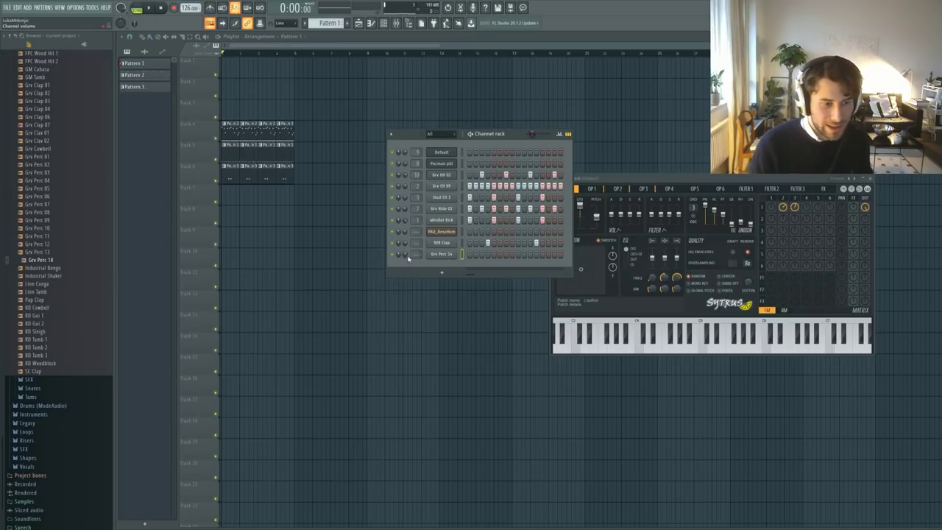
# - Place Grv Perc 14 hits on steps 3 and 6, set its channel volume to about 60%, and play it
pyautogui.click(454, 260)
pyautogui.moveTo(521, 142); pyautogui.dragTo(485, 150)
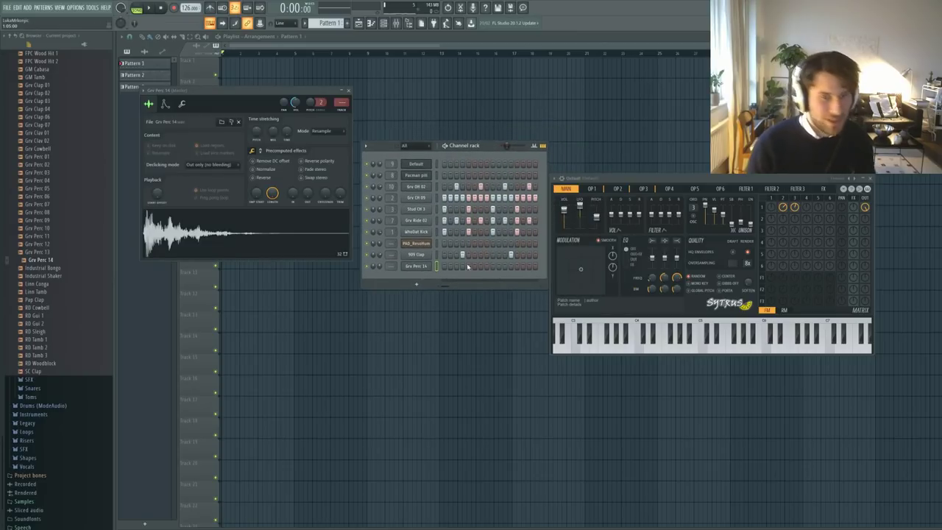
pyautogui.click(456, 267)
pyautogui.press('space')
pyautogui.click(475, 266)
pyautogui.press('space')
pyautogui.moveTo(379, 267); pyautogui.dragTo(378, 286)
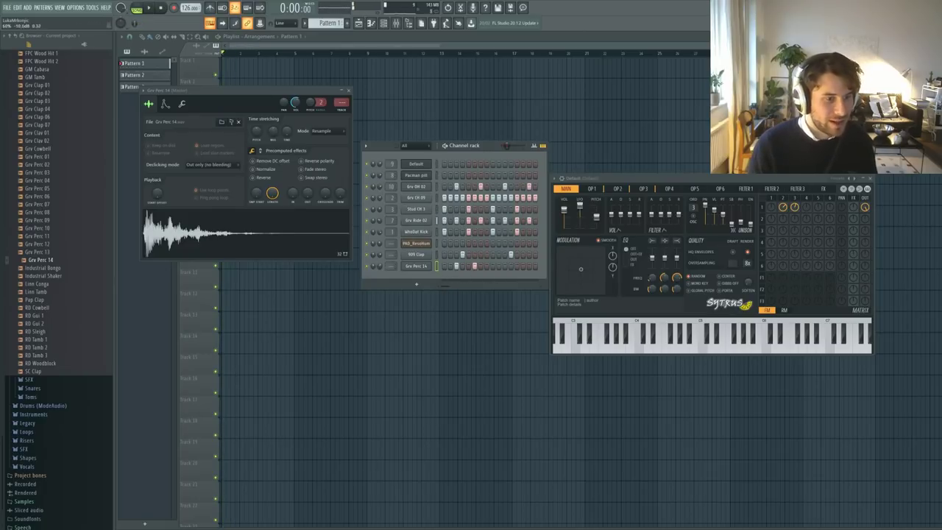
pyautogui.moveTo(501, 144); pyautogui.dragTo(515, 148)
pyautogui.press('space')
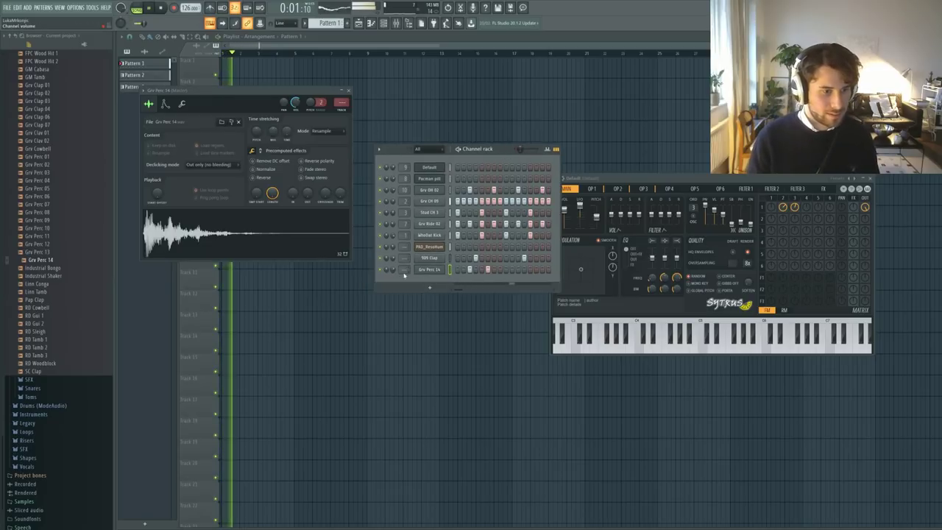
pyautogui.press('space')
# - Route Grv Perc 14 to mixer track 11 and add Fruity Reverb 2, adjusting its room size and wet level
pyautogui.press('F9')
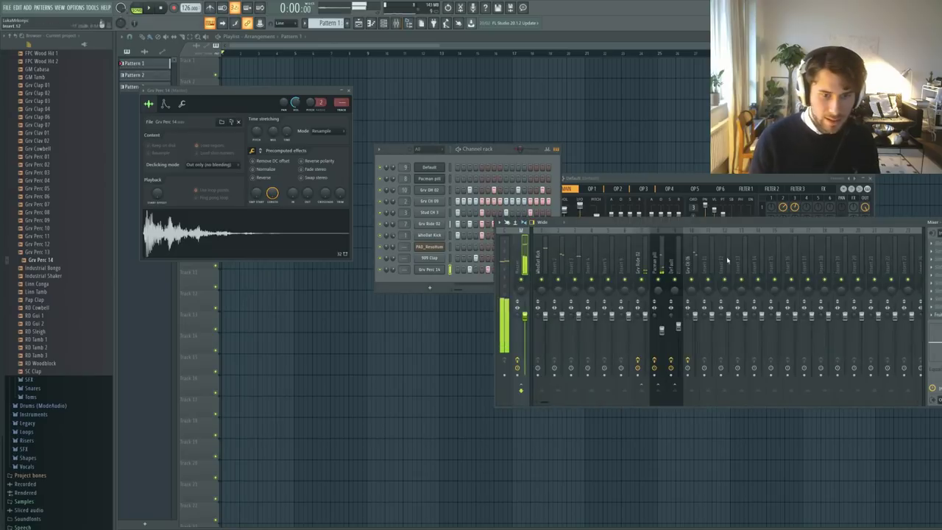
pyautogui.hotkey('ctrl', 'l')
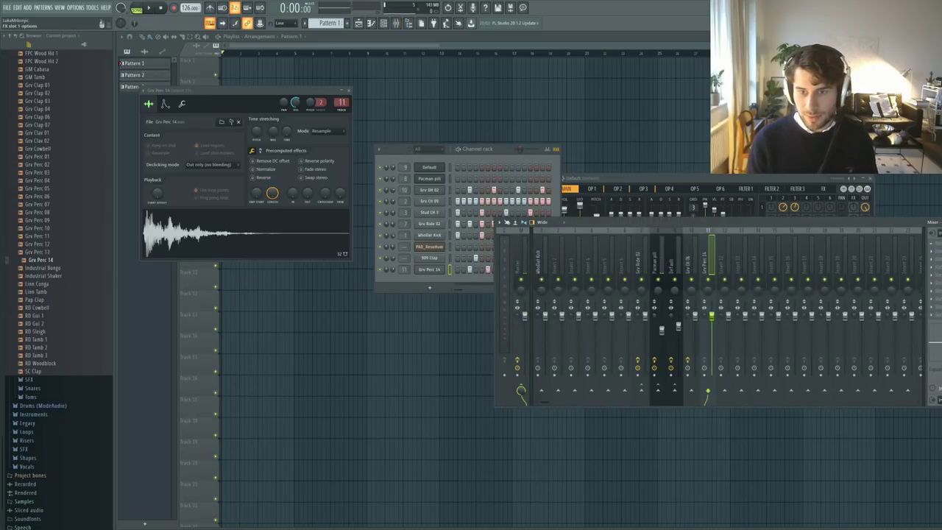
pyautogui.click(938, 243)
pyautogui.moveTo(152, 112); pyautogui.dragTo(153, 122)
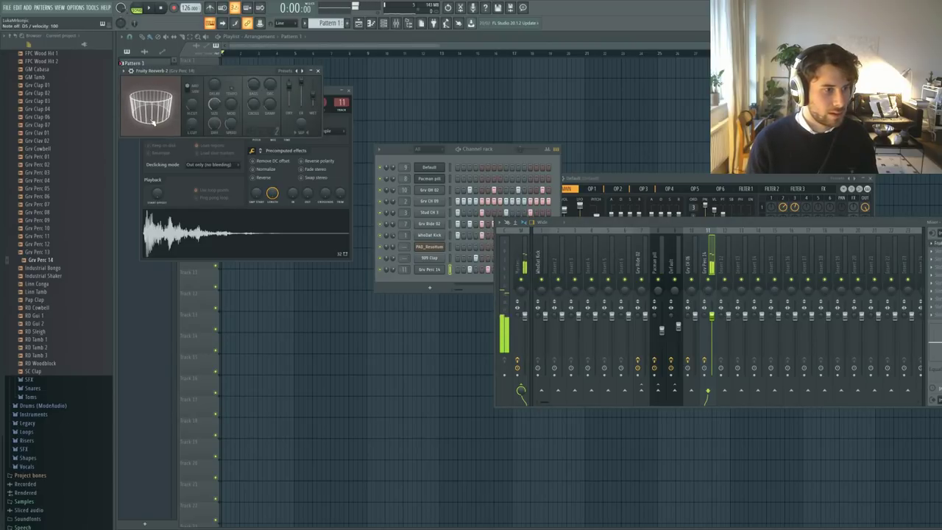
pyautogui.press('space')
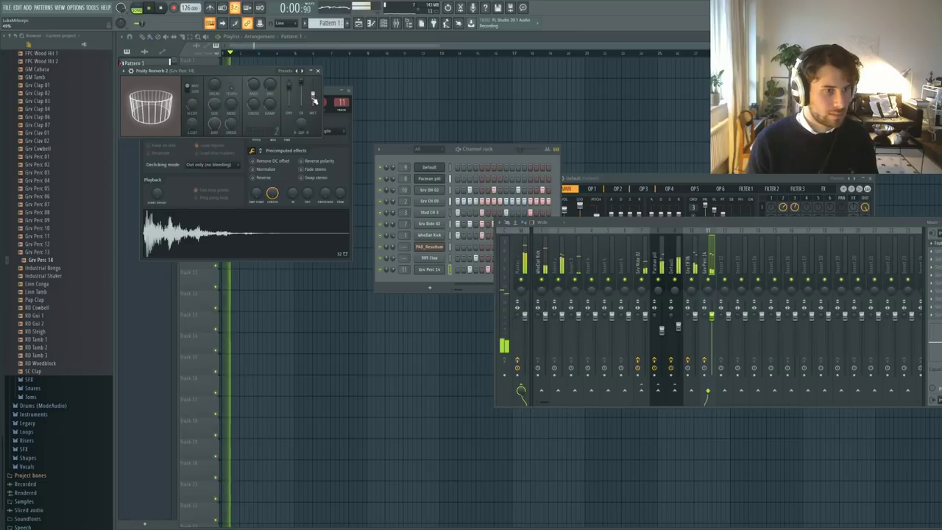
pyautogui.press('space')
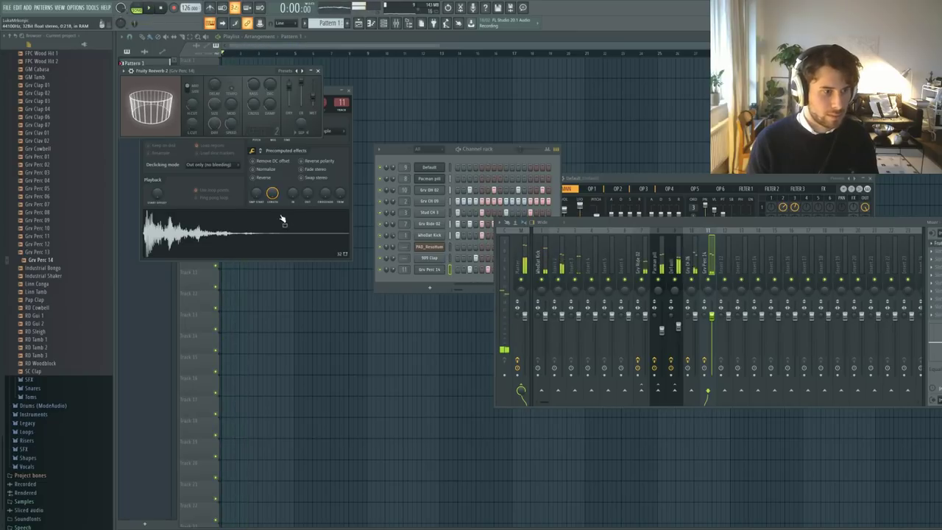
pyautogui.click(280, 222)
pyautogui.moveTo(293, 197); pyautogui.dragTo(294, 200)
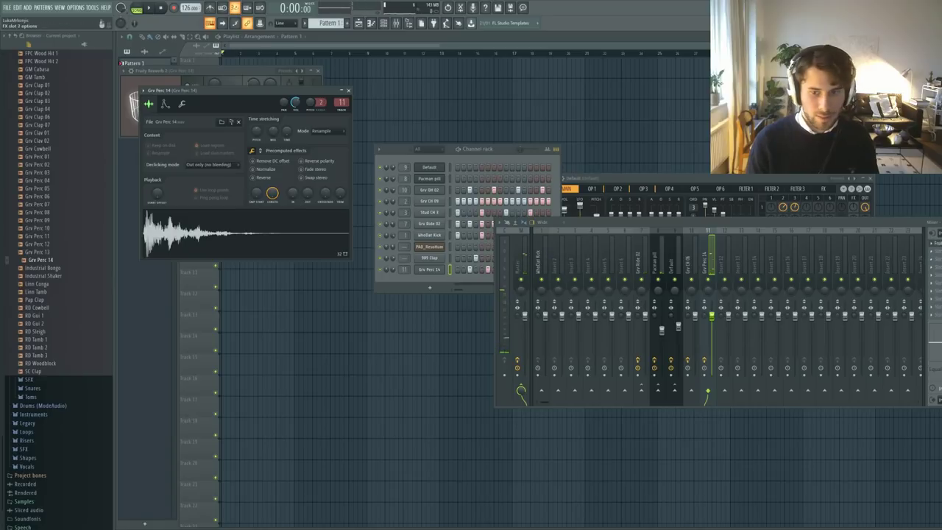
# - Add Fruity Parametric EQ 2 with a broad midrange cut to Grv Perc 14, and set its channel volume to about 58%
pyautogui.click(937, 250)
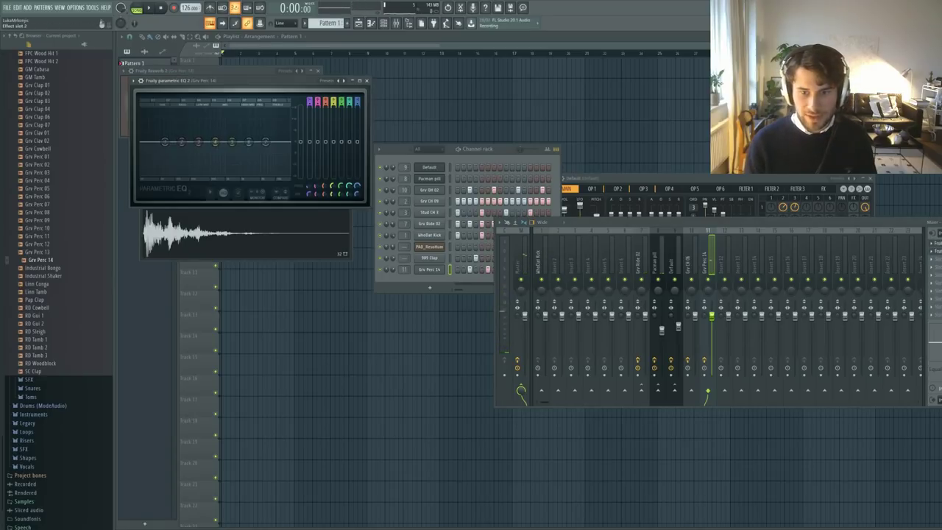
pyautogui.moveTo(280, 85); pyautogui.dragTo(652, 165)
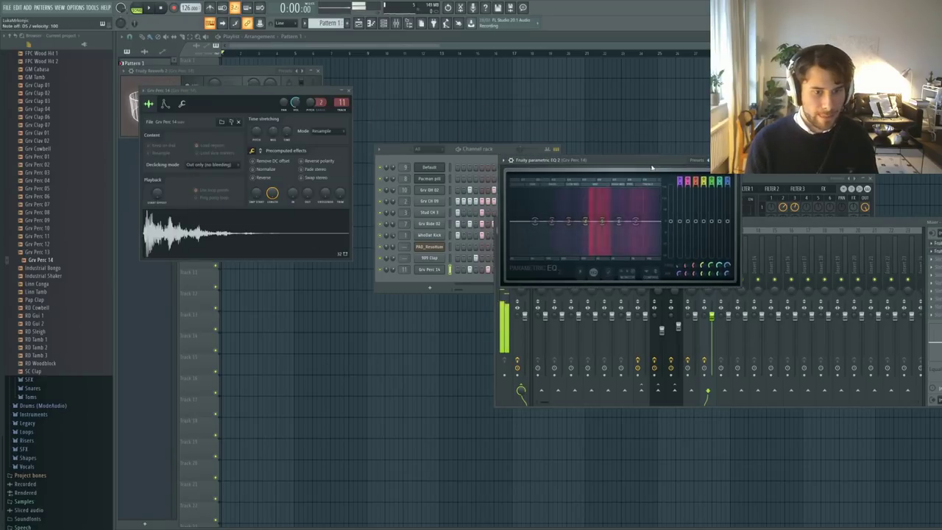
pyautogui.moveTo(600, 222)
pyautogui.mouseDown()
pyautogui.moveTo(603, 240)
pyautogui.moveTo(597, 213)
pyautogui.moveTo(629, 247)
pyautogui.moveTo(624, 255)
pyautogui.moveTo(630, 223)
pyautogui.moveTo(598, 232)
pyautogui.mouseUp()
pyautogui.press('space')
pyautogui.press('space')
pyautogui.press('space')
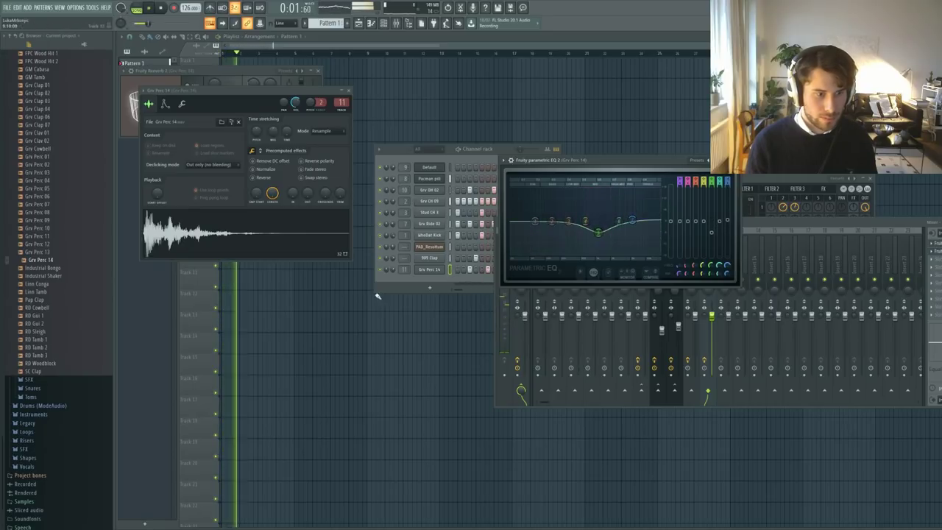
pyautogui.click(397, 283)
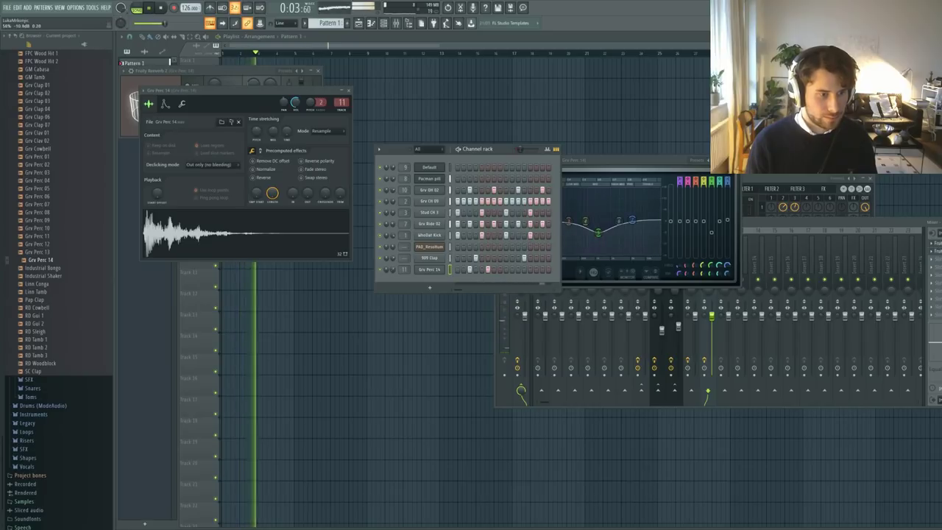
# - Audition the RD Gui samples in the Drums Percussion folder against the groove and on their own
pyautogui.scroll(-1, 93, 297)
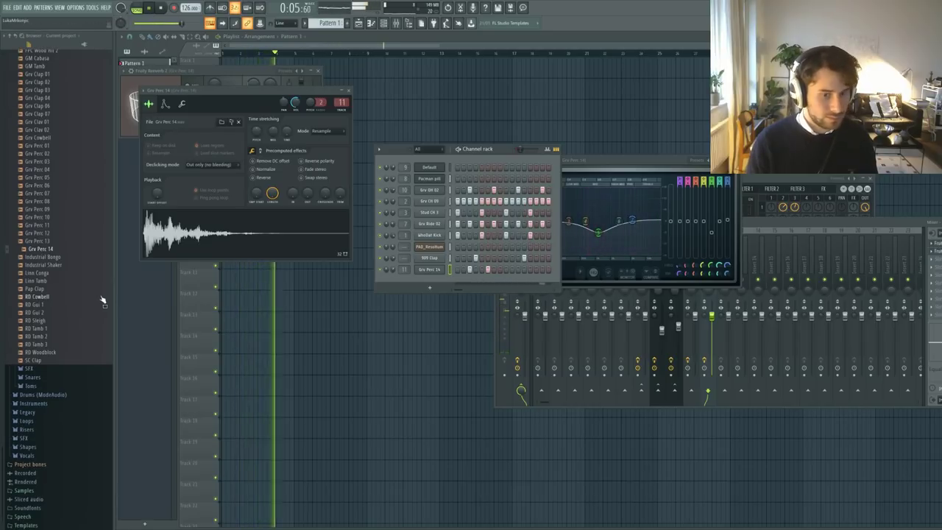
pyautogui.click(62, 305)
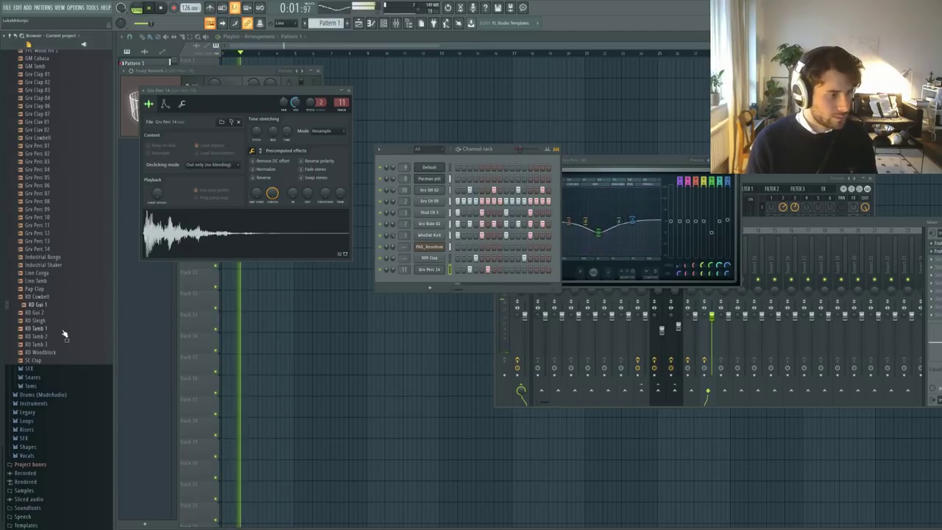
pyautogui.click(62, 313)
pyautogui.click(61, 307)
pyautogui.press('space')
pyautogui.click(60, 312)
pyautogui.click(59, 306)
pyautogui.scroll(3, 64, 319)
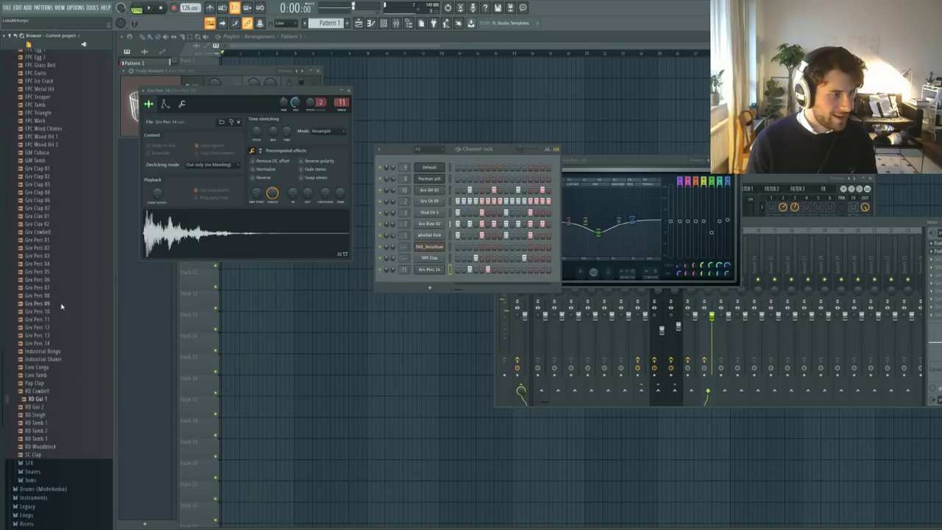
# - Switch to the Drums Hats folder and audition its hat samples from the 808 hats through the Grv CH samples
pyautogui.scroll(8, 65, 318)
pyautogui.click(47, 192)
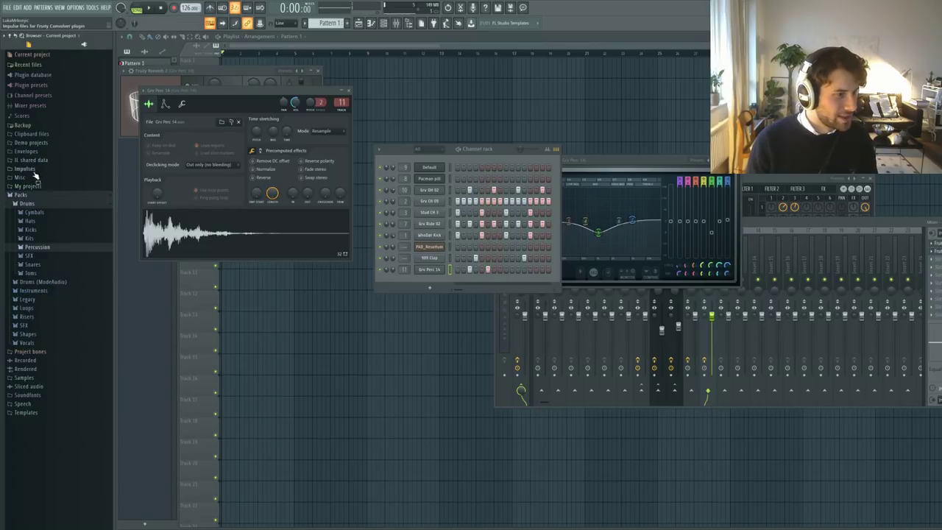
pyautogui.click(42, 222)
pyautogui.click(53, 200)
pyautogui.click(52, 244)
pyautogui.click(51, 253)
pyautogui.click(52, 246)
pyautogui.scroll(-2, 51, 247)
pyautogui.click(61, 269)
pyautogui.click(63, 316)
pyautogui.click(63, 356)
pyautogui.scroll(-6, 59, 342)
pyautogui.click(55, 318)
pyautogui.scroll(-8, 58, 368)
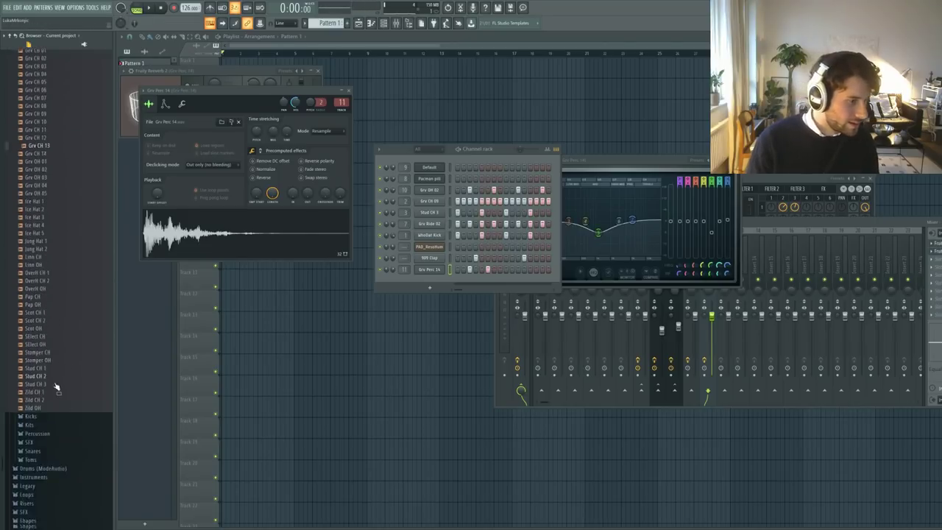
# - Audition hats further down the Hats folder, around the Linn, OverH, Pap and Scot samples
pyautogui.click(56, 311)
pyautogui.click(47, 301)
pyautogui.click(49, 293)
pyautogui.click(52, 286)
pyautogui.click(48, 294)
pyautogui.click(46, 301)
pyautogui.click(52, 262)
pyautogui.click(55, 254)
pyautogui.click(54, 237)
pyautogui.click(55, 230)
# - Audition the 909 OH sample in the Hats folder and add it as a new channel
pyautogui.scroll(6, 64, 269)
pyautogui.scroll(12, 59, 275)
pyautogui.click(49, 277)
pyautogui.moveTo(43, 276); pyautogui.dragTo(432, 287)
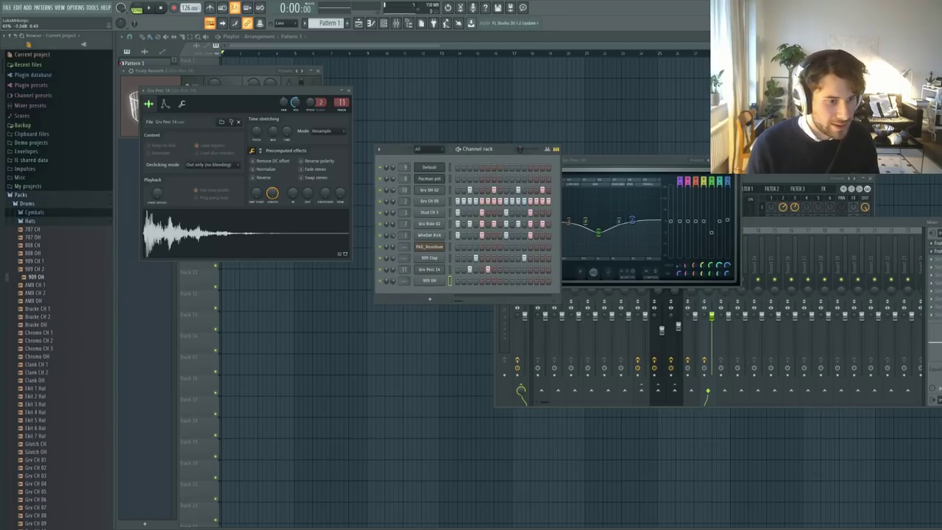
# - Place 909 OH hits on steps 3, 7, 11 and 15 and play the pattern
pyautogui.click(432, 283)
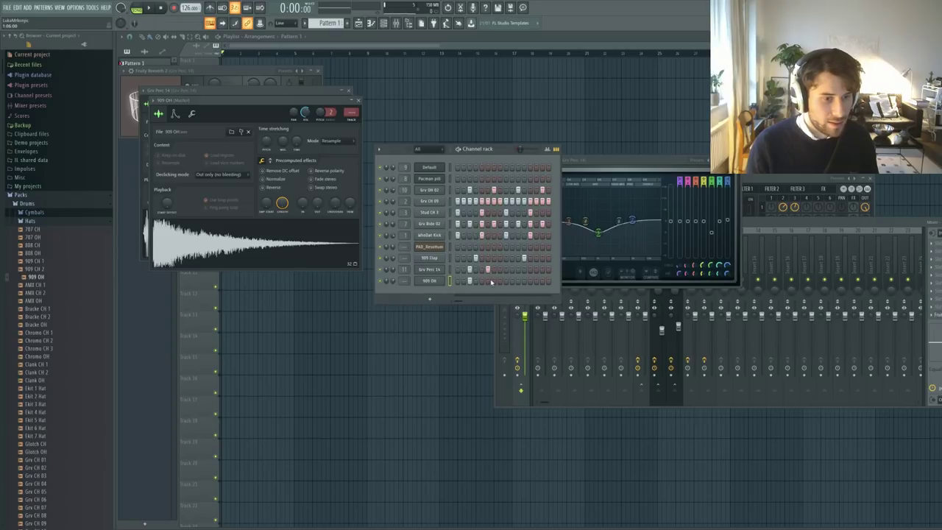
pyautogui.click(493, 280)
pyautogui.press('space')
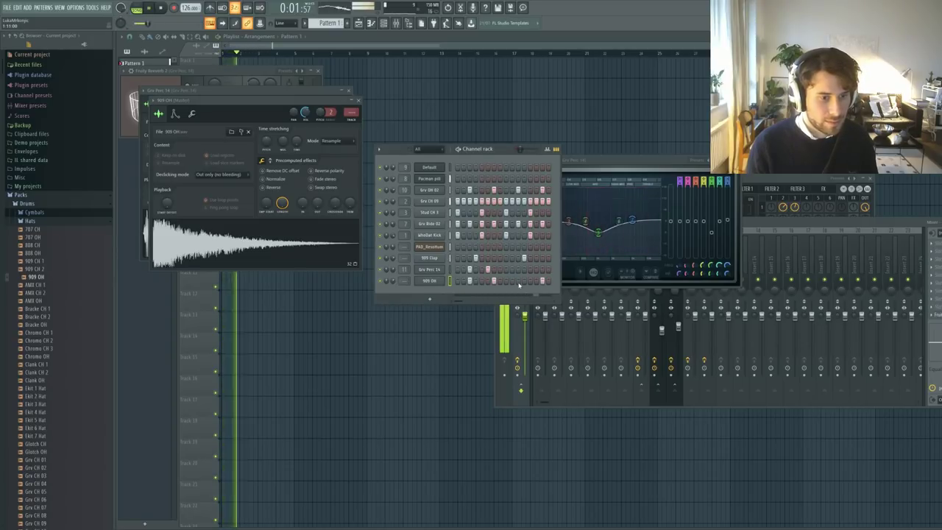
pyautogui.click(427, 281)
pyautogui.click(428, 283)
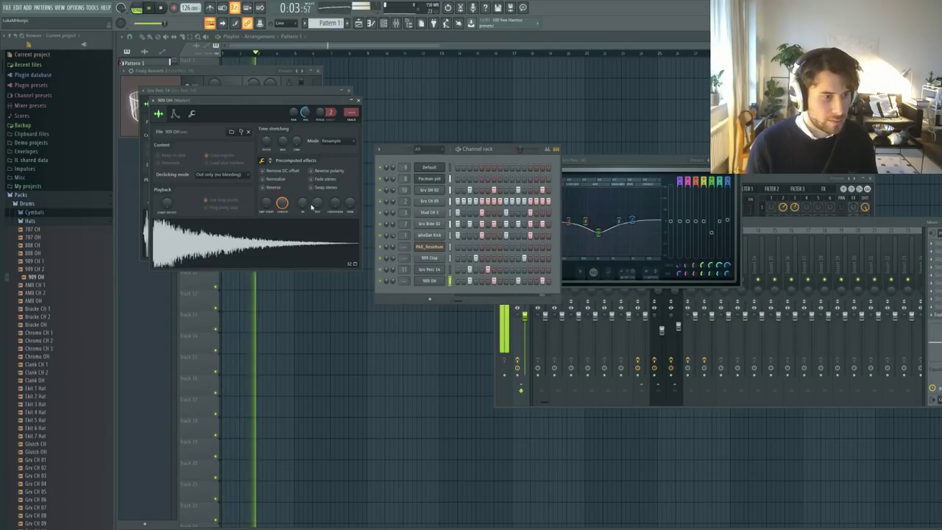
pyautogui.press('space')
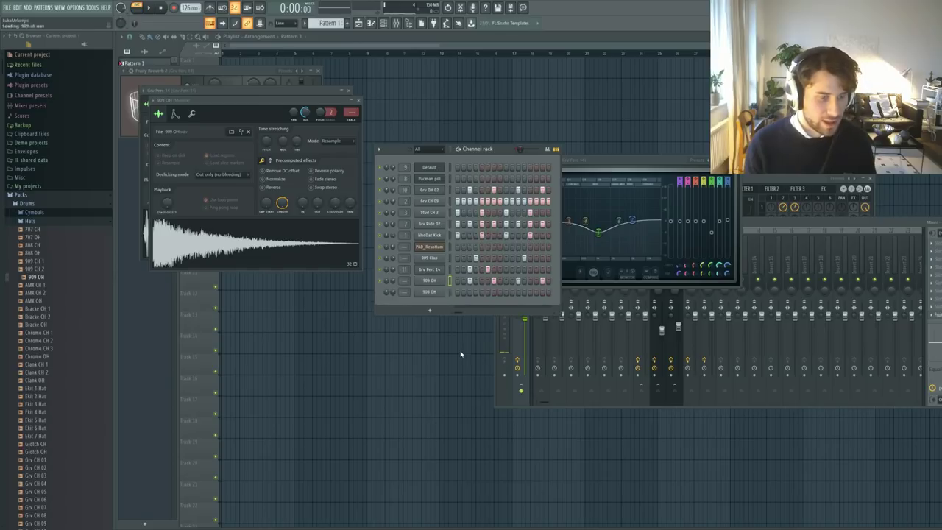
# - Clone the 909 OH channel, shorten the clone with a sample fade-out, and move the hits on steps 7 and 15 to it
pyautogui.hotkey('alt', 'c')
pyautogui.click(430, 293)
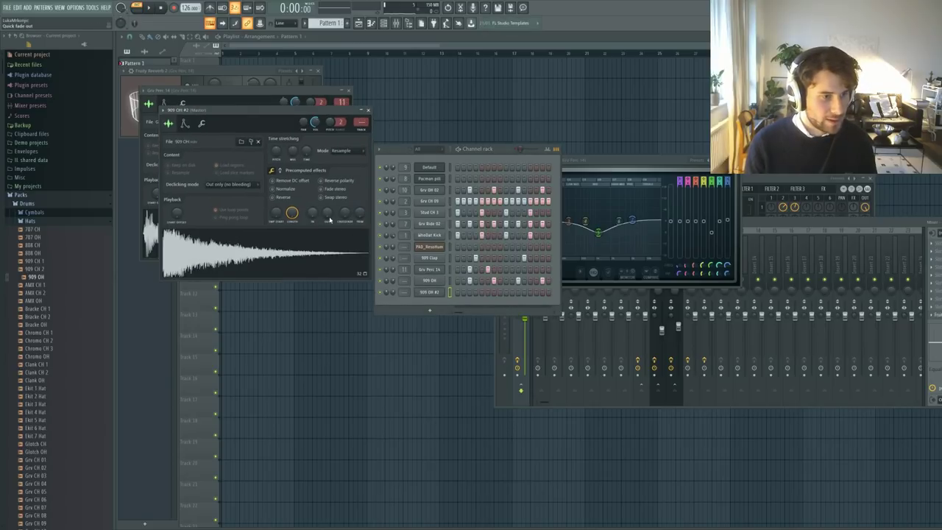
pyautogui.moveTo(330, 220); pyautogui.dragTo(331, 218)
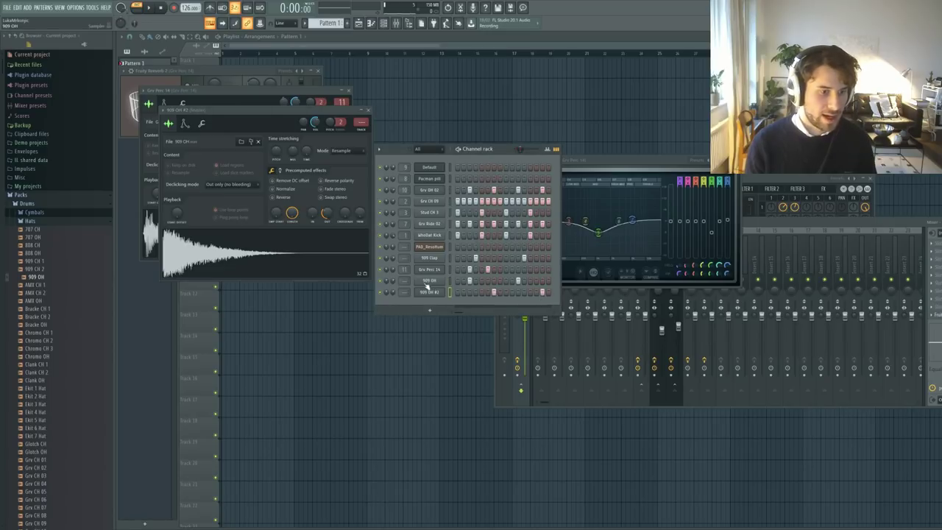
pyautogui.press('space')
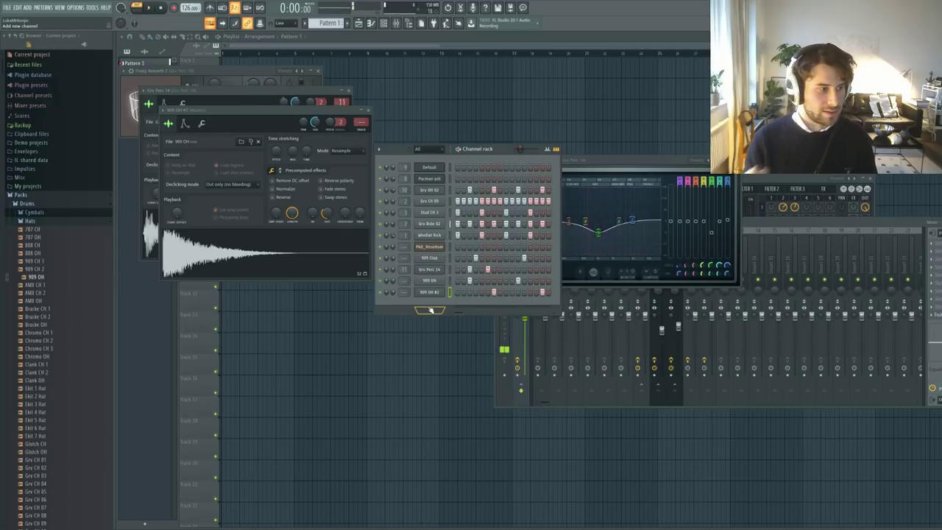
# - Audition the Bracke hats in the Hats folder and add Bracke OH as a new channel
pyautogui.scroll(-5, 74, 294)
pyautogui.click(44, 222)
pyautogui.moveTo(44, 229); pyautogui.dragTo(114, 258)
pyautogui.moveTo(47, 236); pyautogui.dragTo(398, 303)
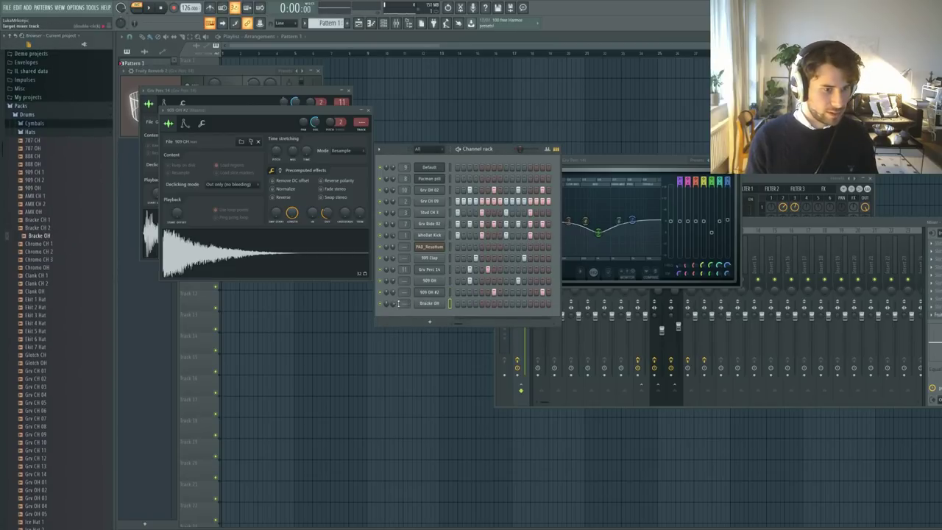
# - Place Bracke OH hits on steps 14 and 15 while the pattern plays, clearing the trial hits on other steps
pyautogui.press('space')
pyautogui.click(524, 303)
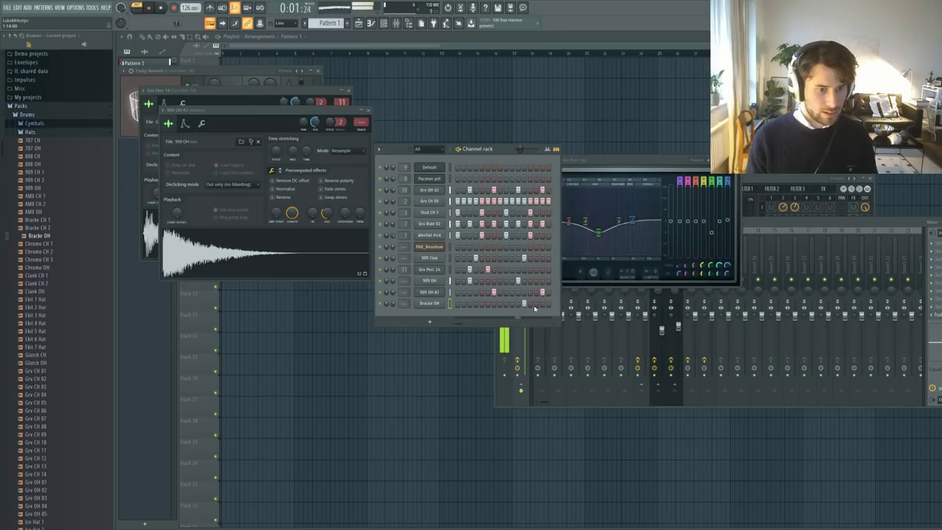
pyautogui.click(530, 303)
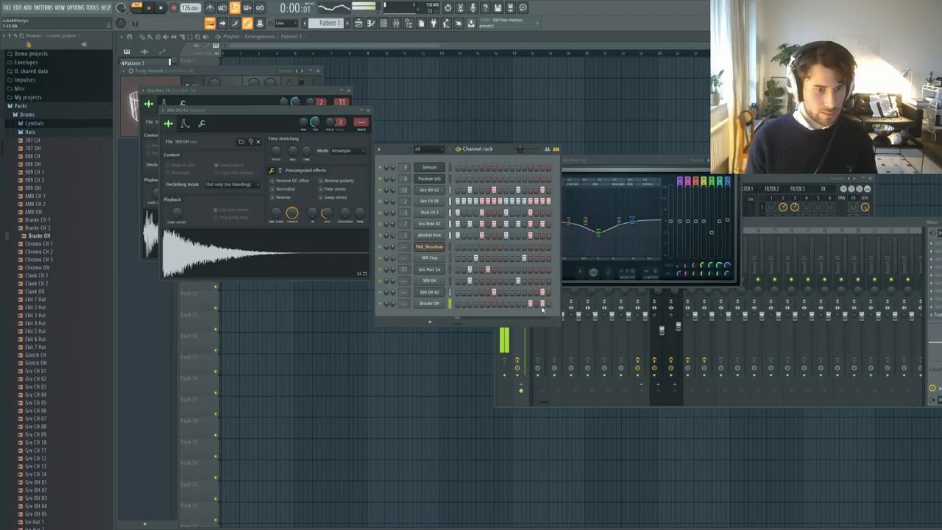
pyautogui.rightClick(543, 305)
pyautogui.rightClick(537, 306)
pyautogui.press('space')
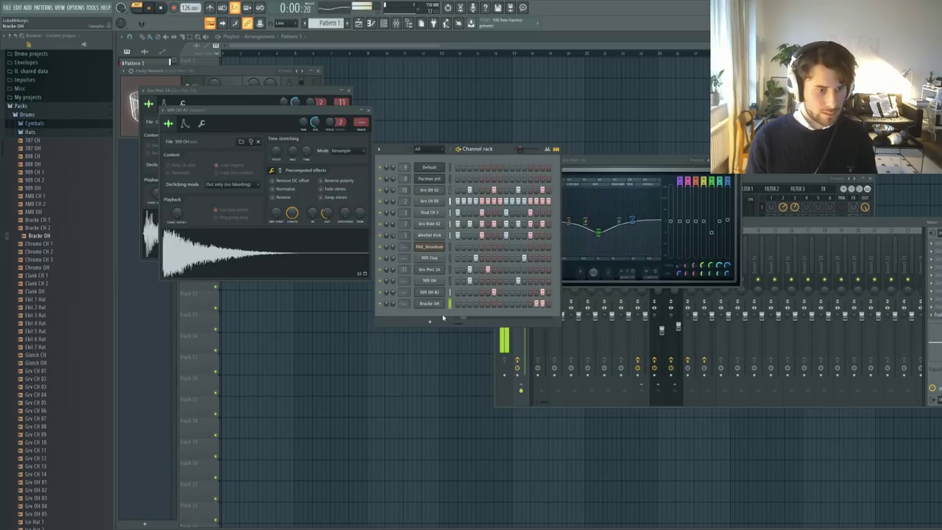
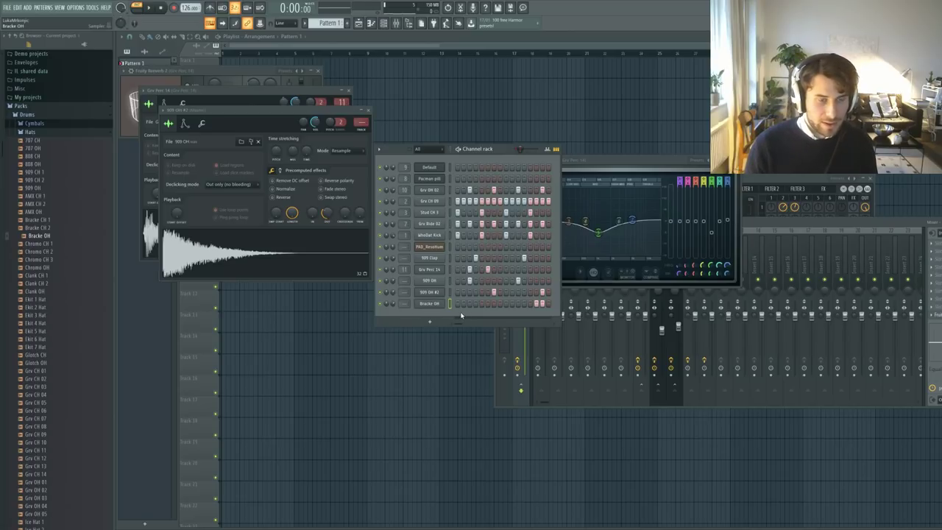
# - Lower the velocity of the Bracke OH hit on step 15 and listen to the pattern
pyautogui.press('g')
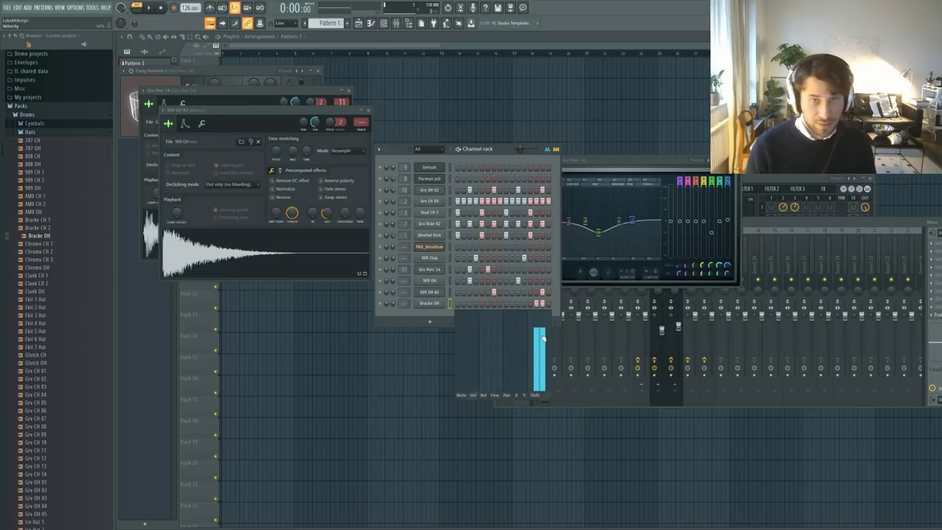
pyautogui.press('space')
pyautogui.moveTo(544, 343); pyautogui.dragTo(546, 347)
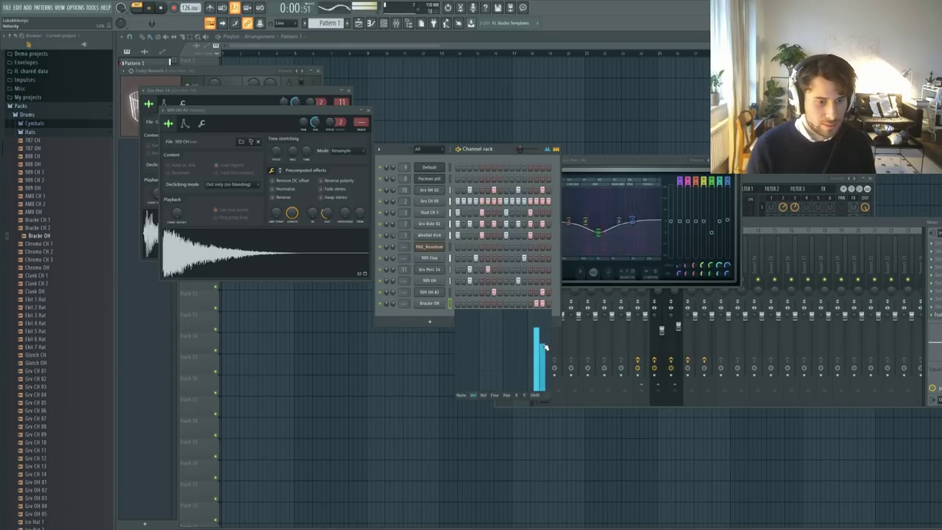
pyautogui.press('space')
# - Route Bracke OH to mixer track 12 and add Fruity Reeverb 2 to that track
pyautogui.click(430, 305)
pyautogui.click(434, 306)
pyautogui.click(433, 306)
pyautogui.press('e')
pyautogui.press('F9')
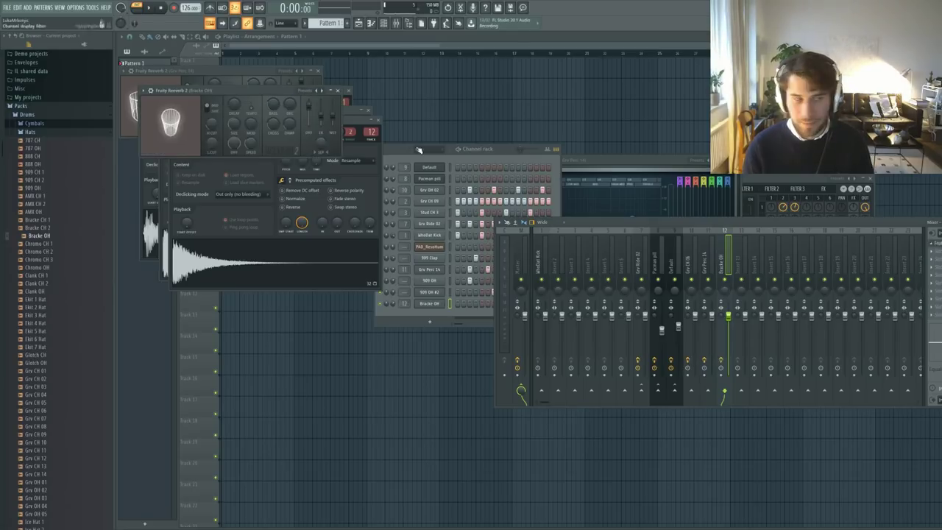
# - Raise the wet level of the Bracke OH reverb to about 49% while listening to the pattern
pyautogui.moveTo(332, 125)
pyautogui.mouseDown()
pyautogui.moveTo(334, 108)
pyautogui.moveTo(333, 119)
pyautogui.mouseUp()
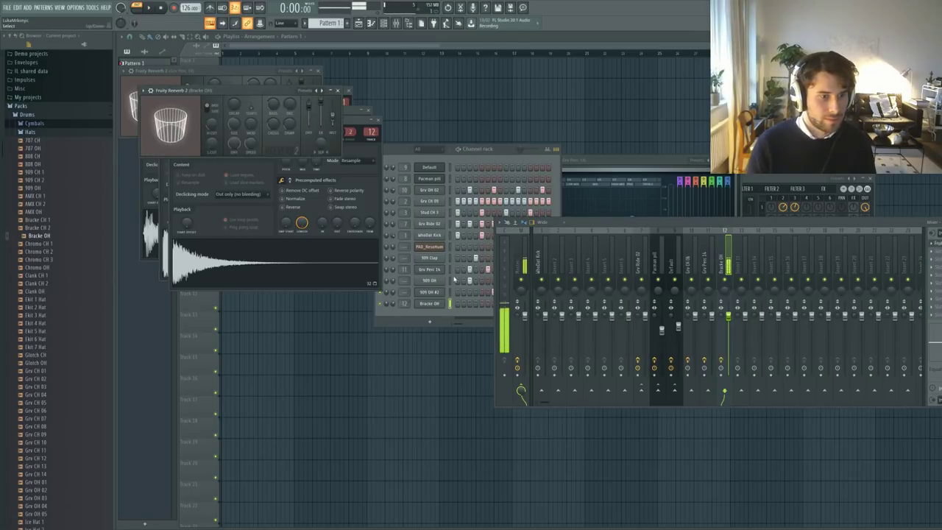
pyautogui.click(399, 304)
pyautogui.press('space')
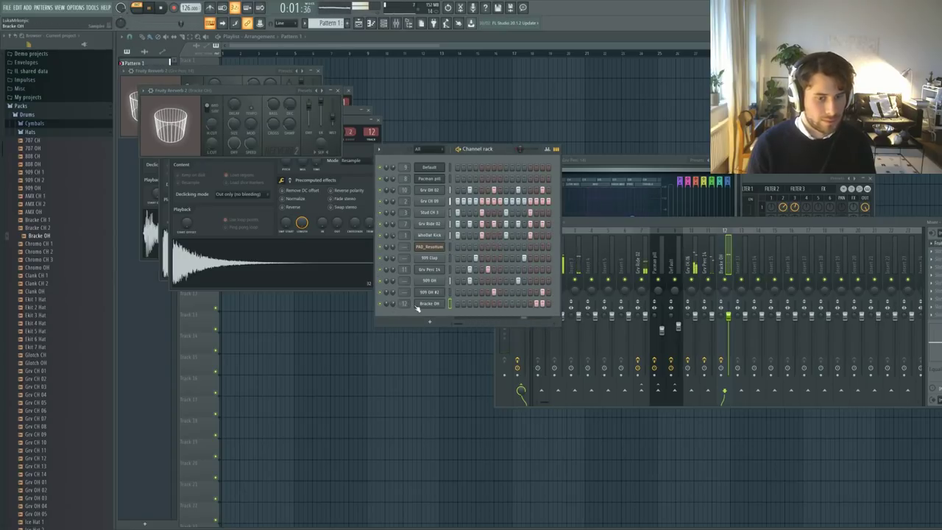
pyautogui.moveTo(333, 117); pyautogui.dragTo(333, 115)
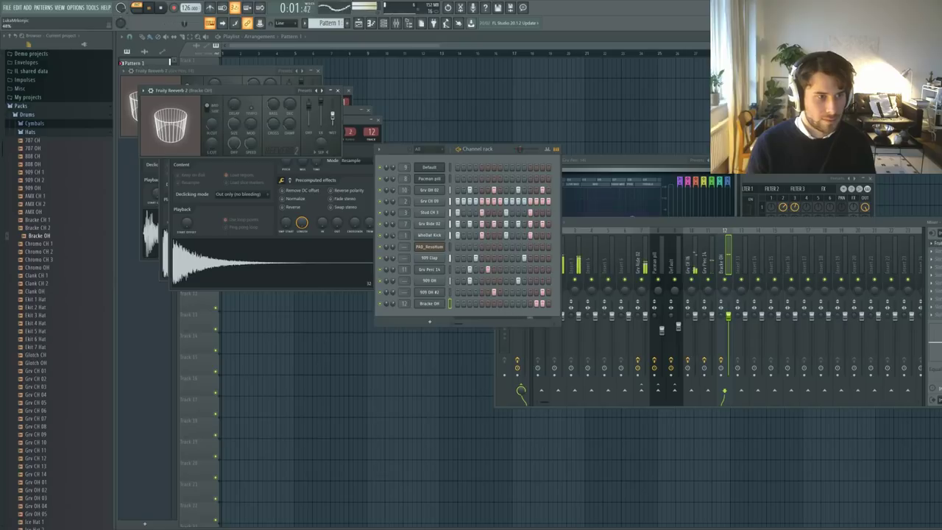
# - Raise the room size in the Bracke OH reverb, collapse the Hats sample folder and stop playback
pyautogui.moveTo(234, 124); pyautogui.dragTo(234, 118)
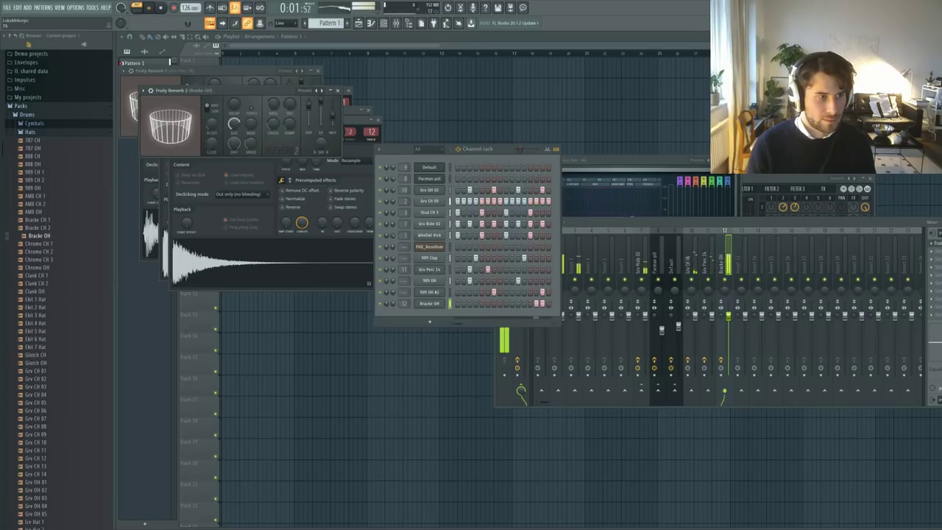
pyautogui.click(48, 134)
pyautogui.press('space')
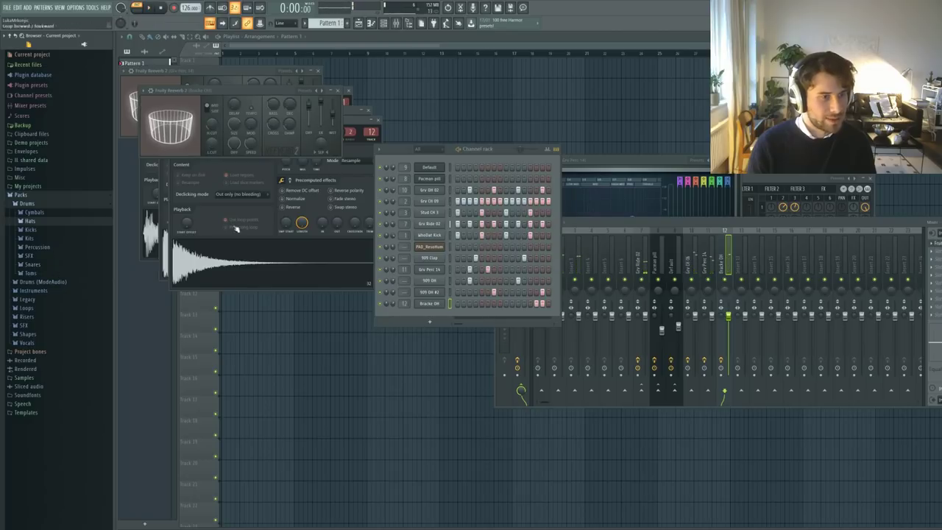
# - Browse the Percussion samples in the Drums pack and preview FPC Wood Hit 1
pyautogui.click(62, 252)
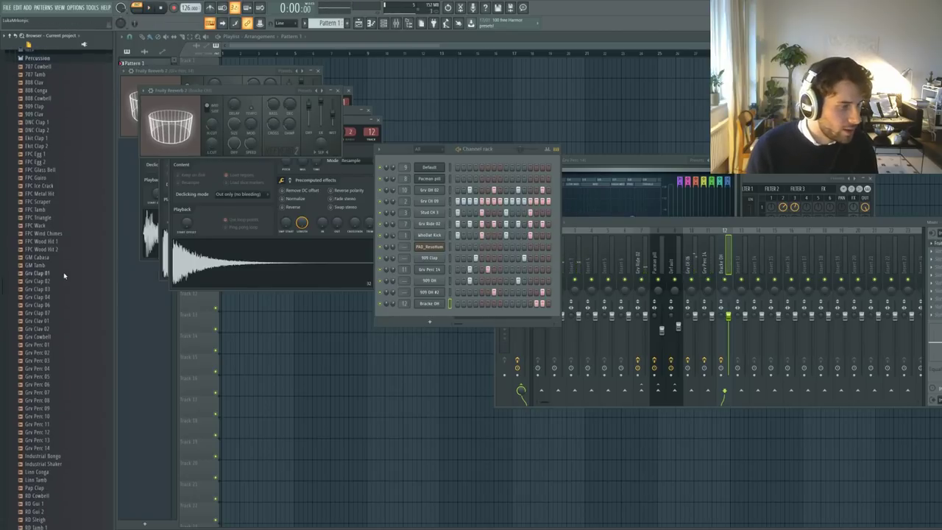
pyautogui.scroll(-5, 63, 250)
pyautogui.scroll(4, 59, 221)
pyautogui.click(59, 239)
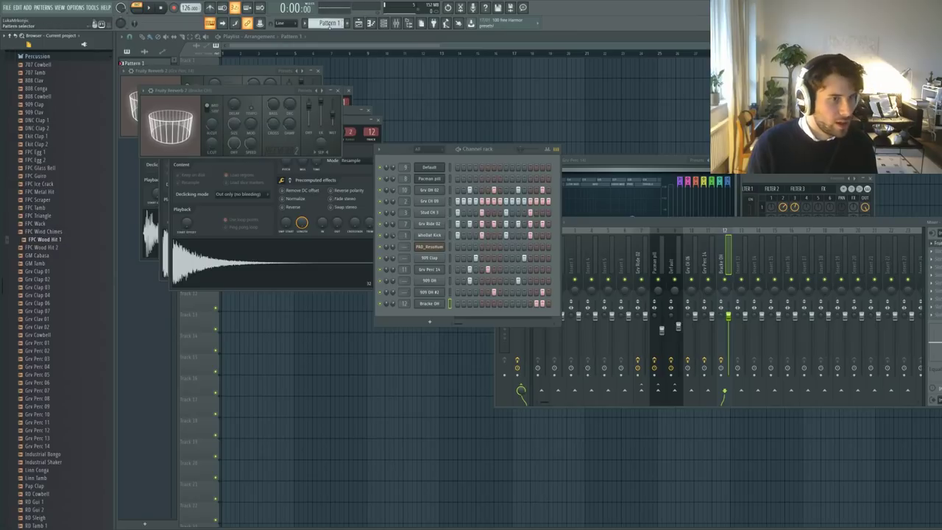
# - In Pattern 4, add a single 909 Clap hit on step 15
pyautogui.scroll(-3, 329, 24)
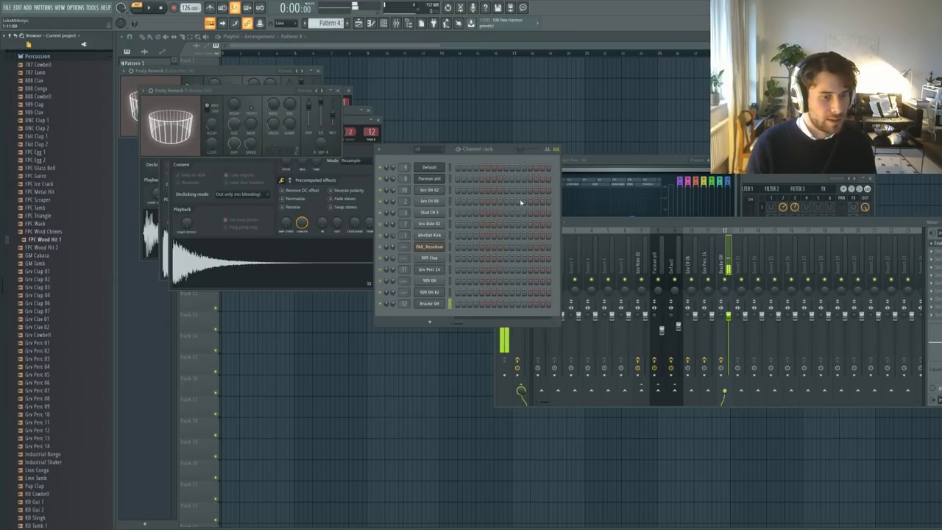
pyautogui.click(431, 258)
pyautogui.click(542, 258)
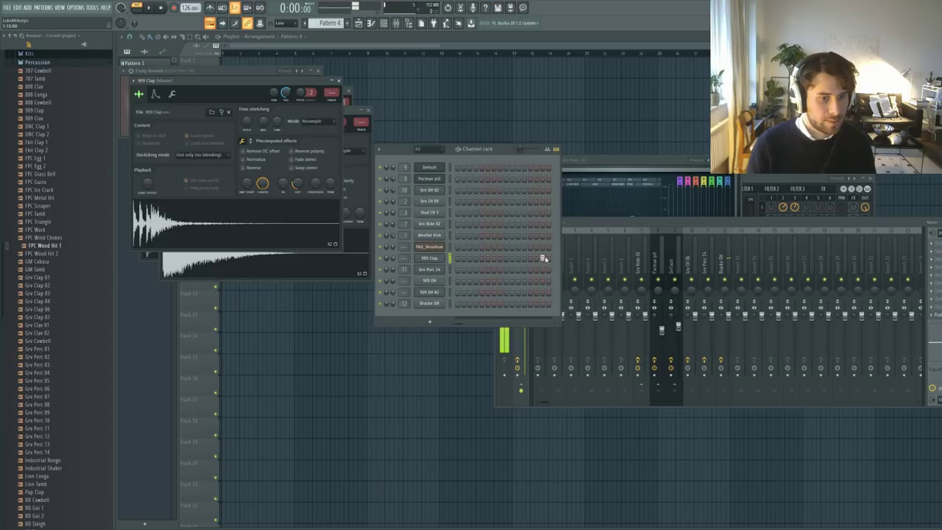
# - Place Pattern 4 clips on playlist Track 7 at bars 2 and 4, and audition the arrangement
pyautogui.press('F12')
pyautogui.click(249, 189)
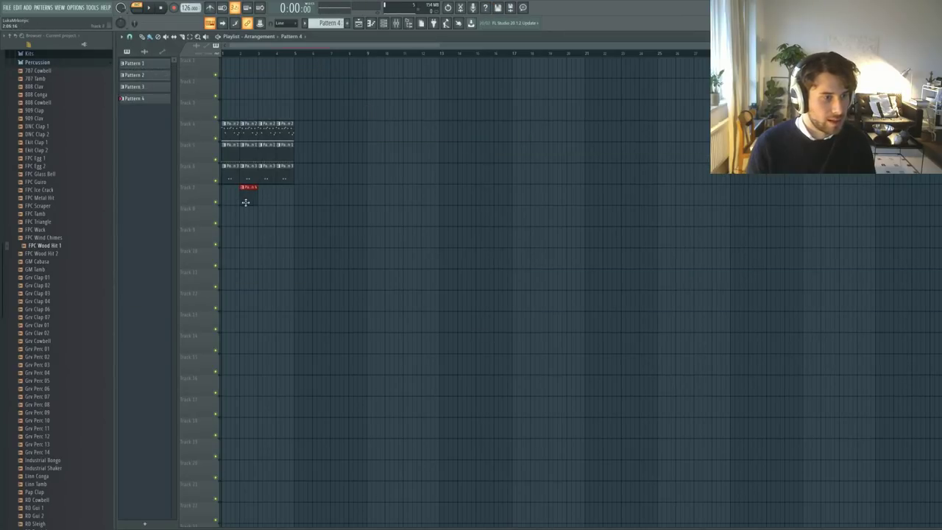
pyautogui.moveTo(245, 202); pyautogui.dragTo(275, 192)
pyautogui.press('space')
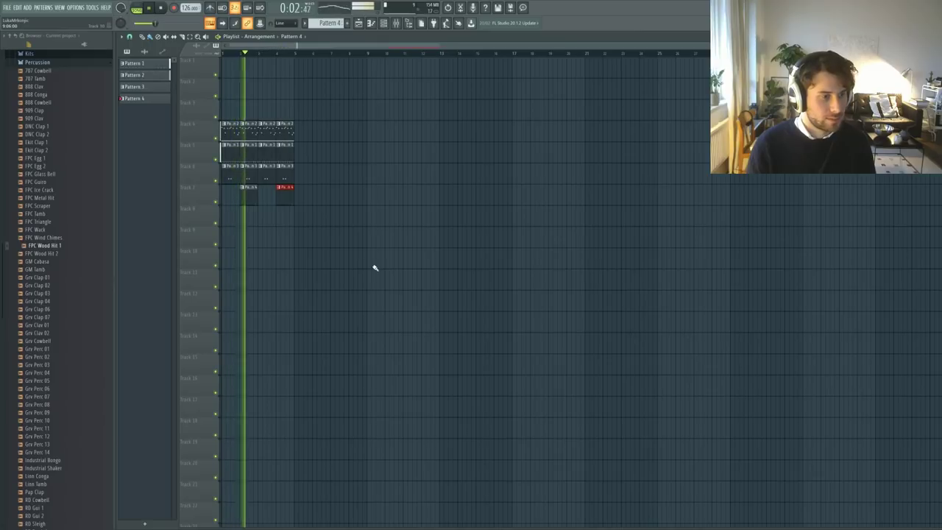
pyautogui.press('space')
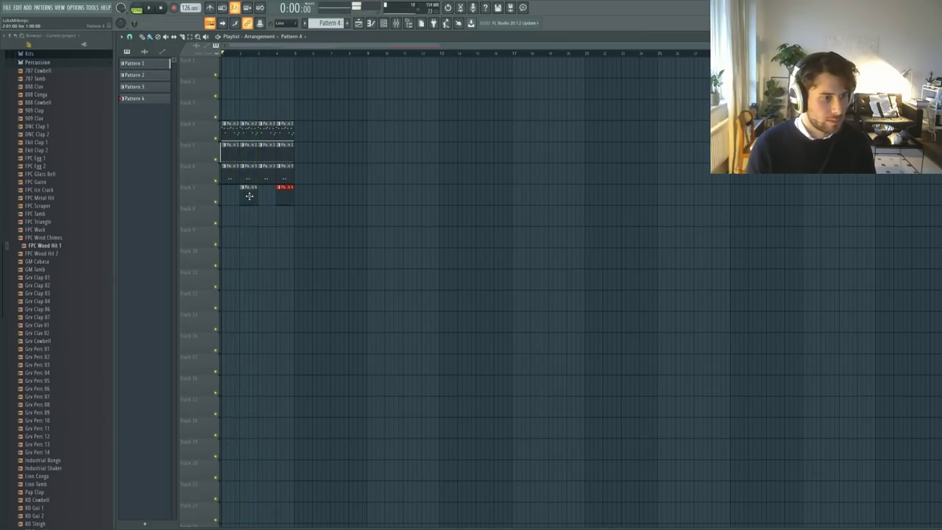
# - Show the channel rack for Pattern 4 and open the SFX sample folder of the Drums pack
pyautogui.doubleClick(249, 198)
pyautogui.press('F6')
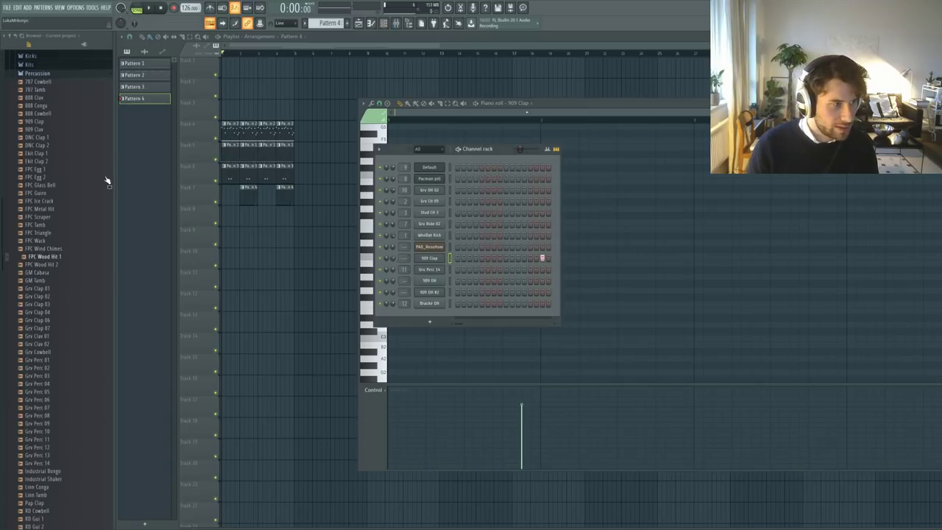
pyautogui.scroll(3, 103, 179)
pyautogui.click(54, 161)
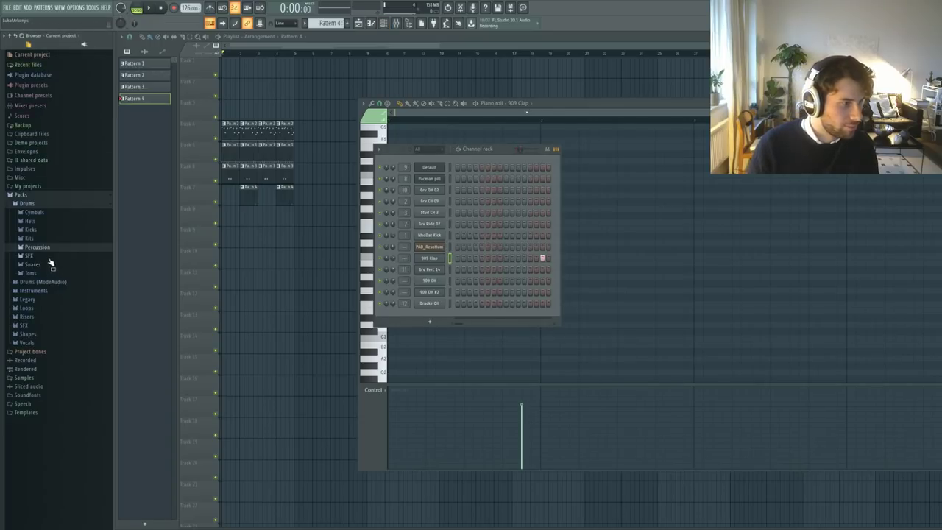
pyautogui.click(38, 205)
pyautogui.click(38, 204)
pyautogui.click(38, 204)
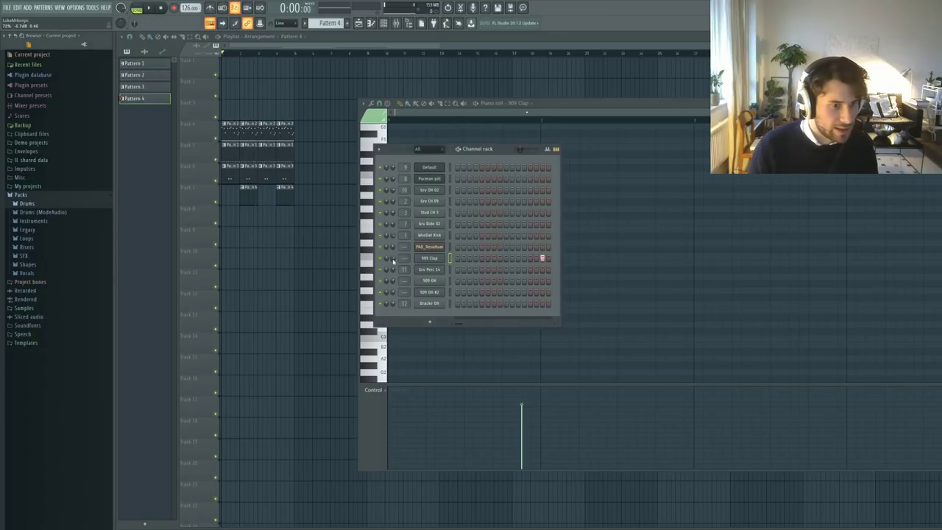
pyautogui.click(39, 204)
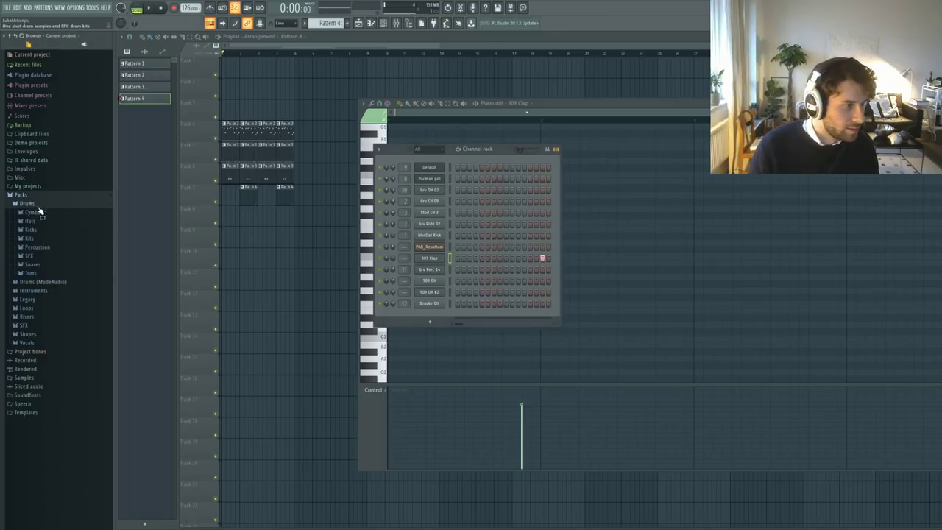
pyautogui.click(58, 253)
pyautogui.scroll(-4, 69, 284)
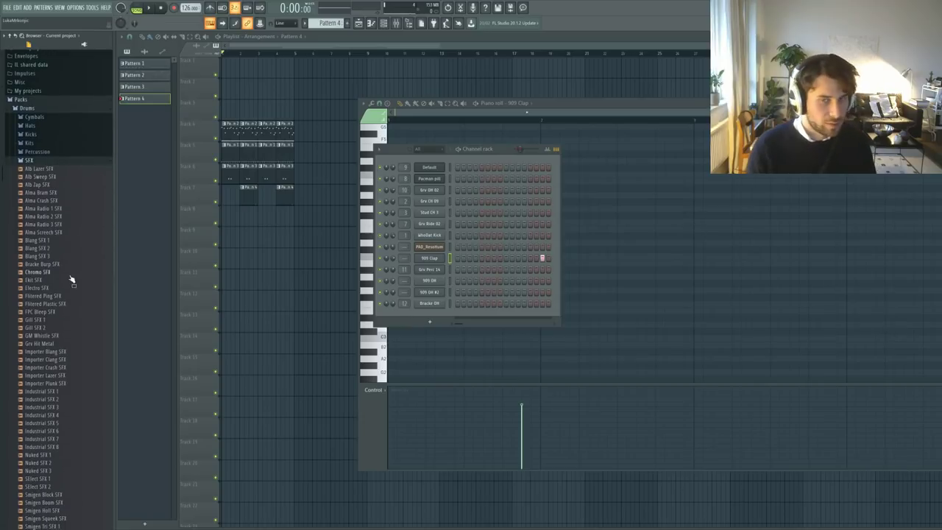
# - Preview the Gill SFX 2 and Gill SFX 1 samples
pyautogui.scroll(-2, 72, 278)
pyautogui.click(63, 280)
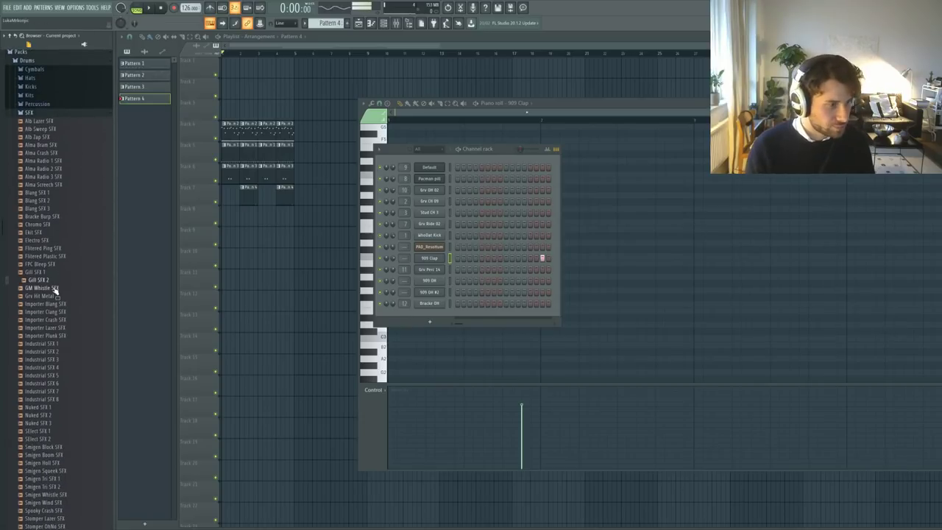
pyautogui.press('Up')
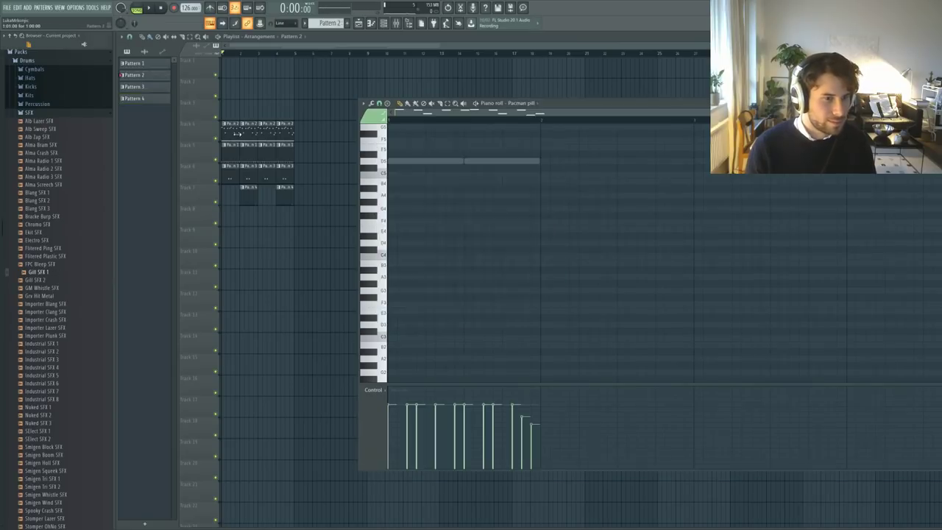
# - Switch to Pattern 1 and show its channel rack in pattern playback mode
pyautogui.doubleClick(263, 158)
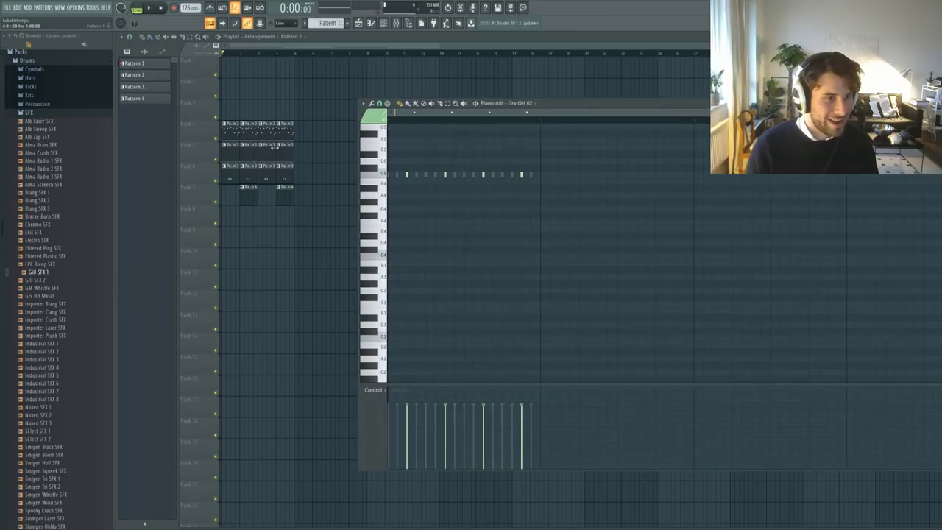
pyautogui.click(383, 22)
pyautogui.click(137, 9)
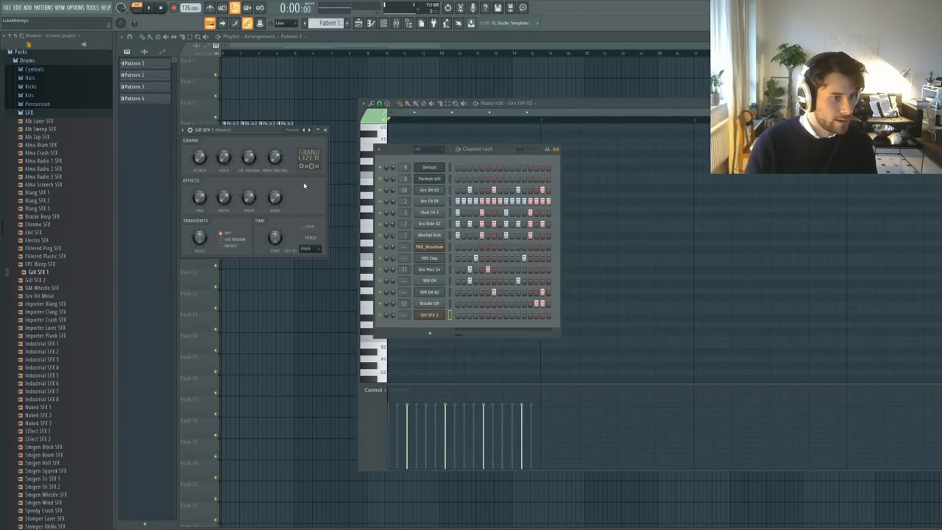
# - Undo the Granulizer channel, load Gill SFX 1 as a sampler channel instead, and adjust its time-stretching pitch
pyautogui.hotkey('ctrl', 'z')
pyautogui.moveTo(37, 274); pyautogui.dragTo(396, 321)
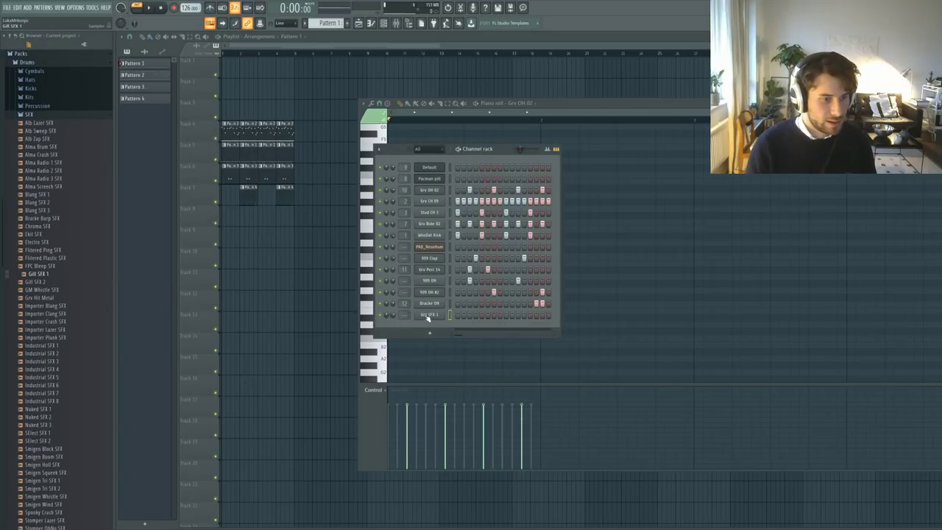
pyautogui.click(426, 315)
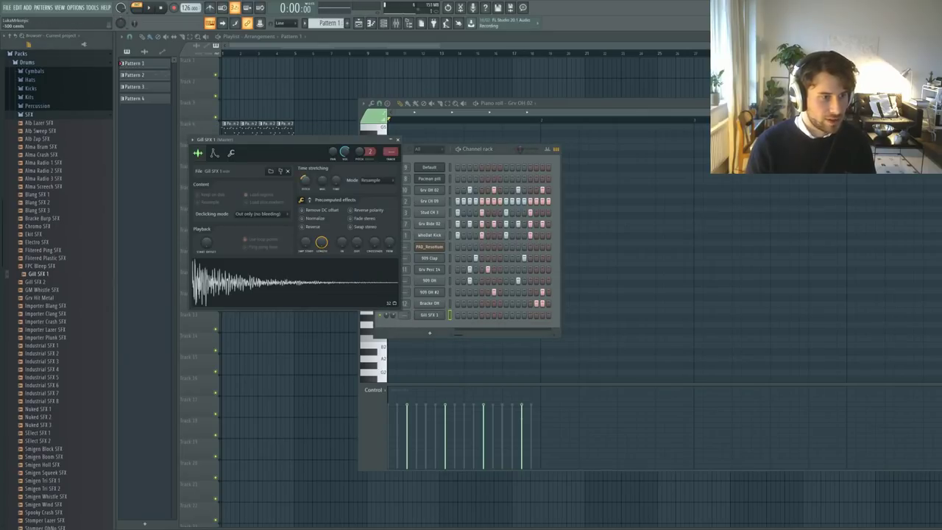
pyautogui.moveTo(304, 180); pyautogui.dragTo(305, 191)
pyautogui.click(334, 283)
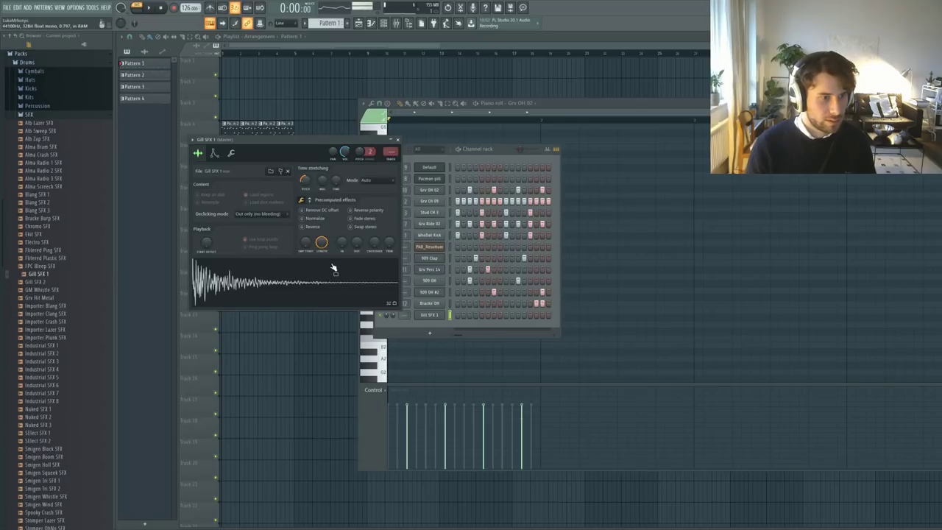
# - Add Gill SFX 1 hits on steps 7 and 9 of Pattern 1 during playback
pyautogui.click(507, 315)
pyautogui.click(494, 315)
pyautogui.press('space')
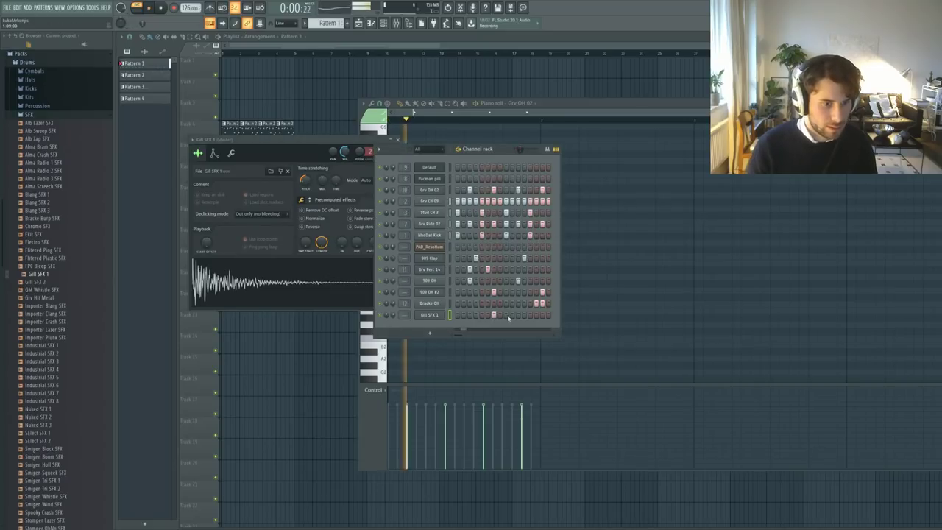
pyautogui.click(499, 314)
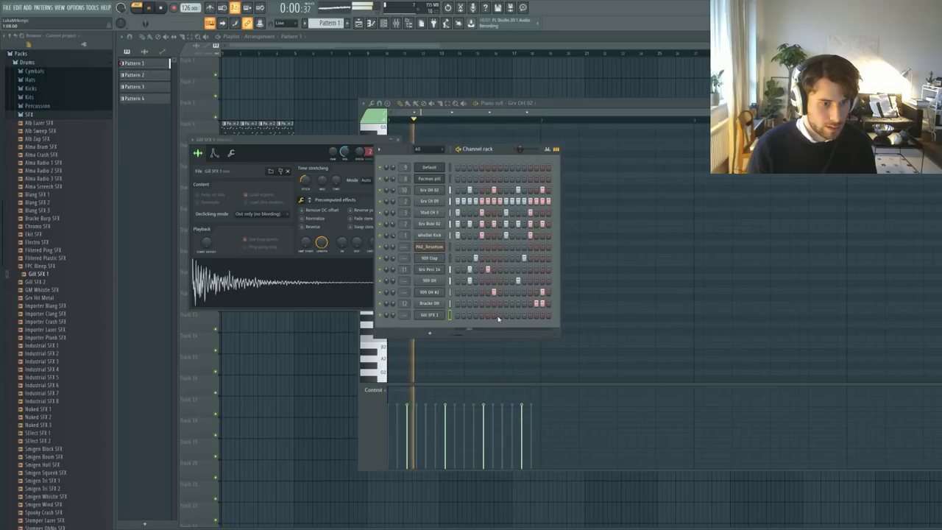
pyautogui.click(500, 316)
pyautogui.click(506, 316)
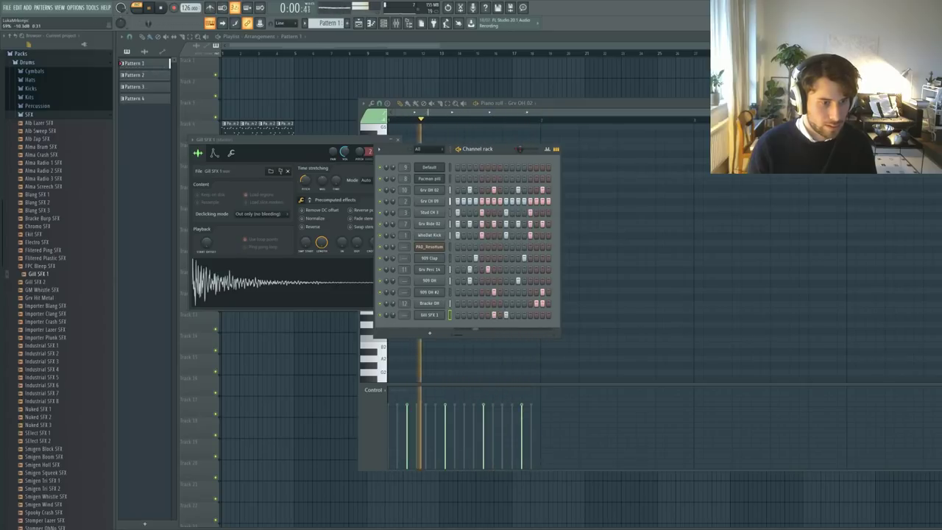
# - Audition the song with the Gill SFX 1 hits, try one on step 10, and clear them all
pyautogui.click(217, 36)
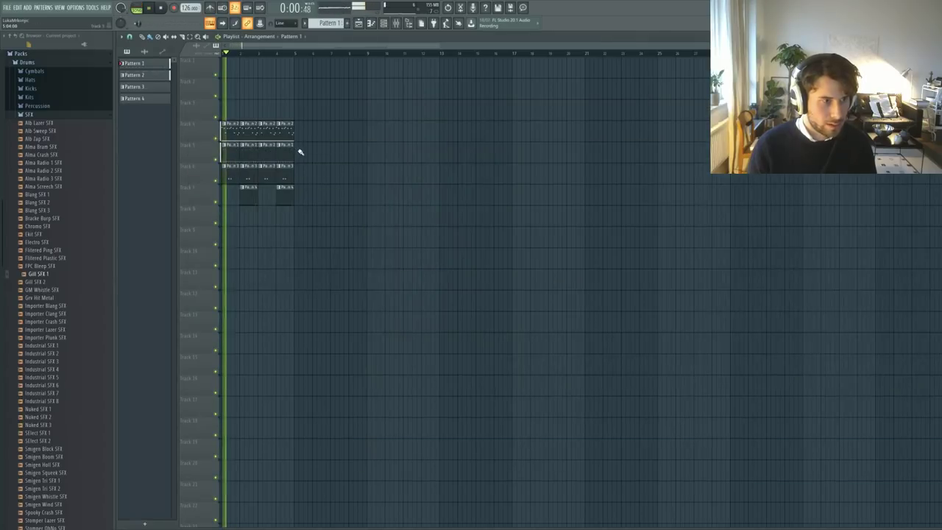
pyautogui.doubleClick(283, 172)
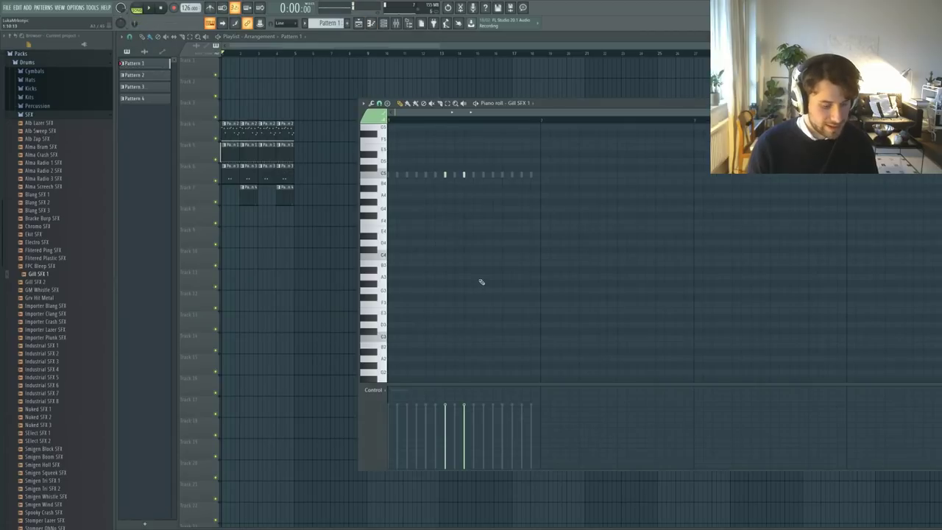
pyautogui.press('F6')
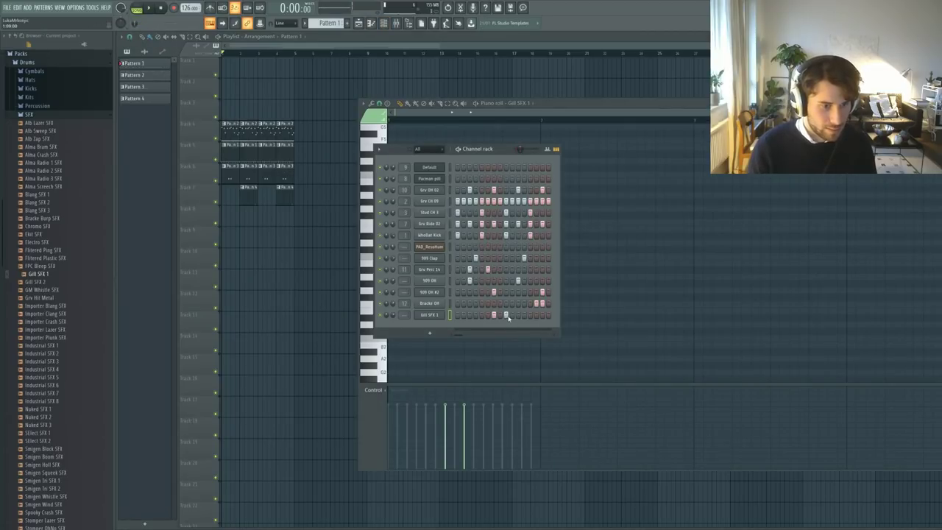
pyautogui.press('space')
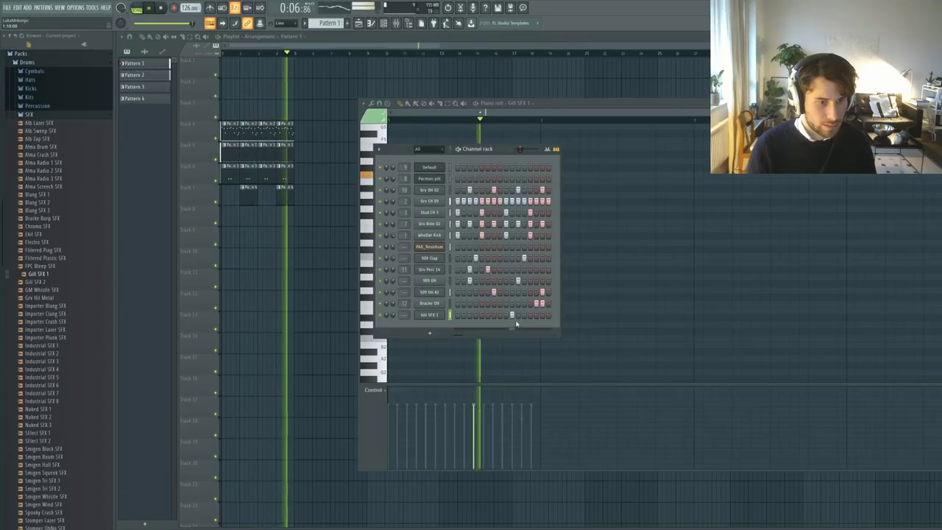
pyautogui.press('space')
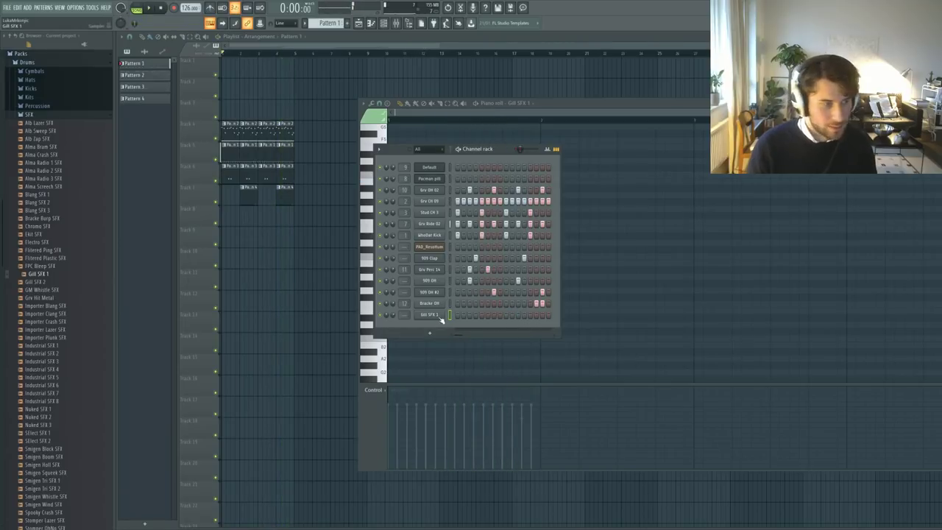
# - Try Smigen Squeek SFX and SElect SFX 2 as replacement samples in the Gill SFX 1 channel, and remove the channel
pyautogui.click(440, 317)
pyautogui.scroll(-8, 59, 253)
pyautogui.middleClick(59, 253)
pyautogui.middleClick(69, 285)
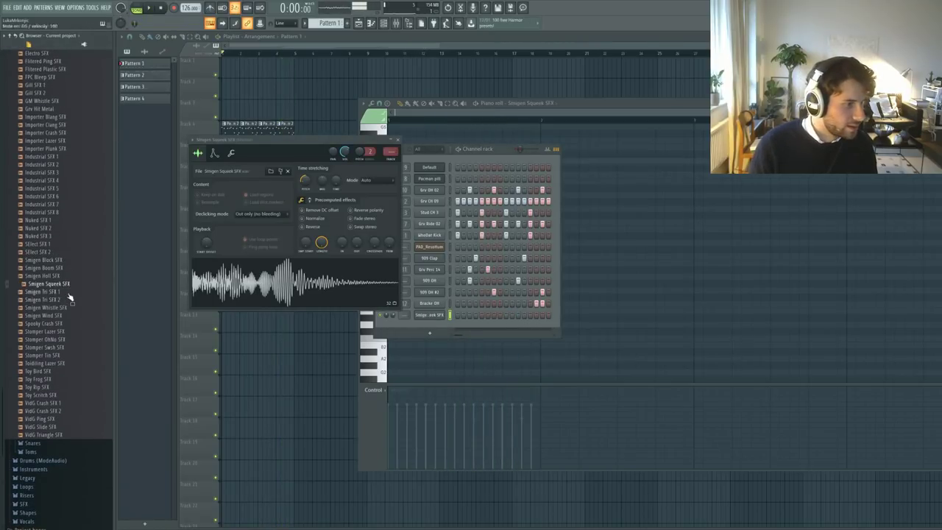
pyautogui.click(55, 253)
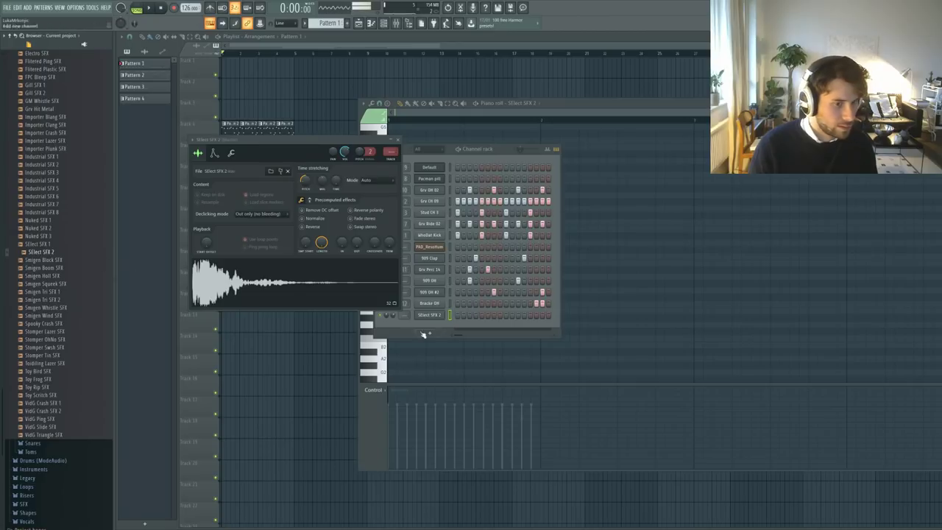
pyautogui.click(442, 317)
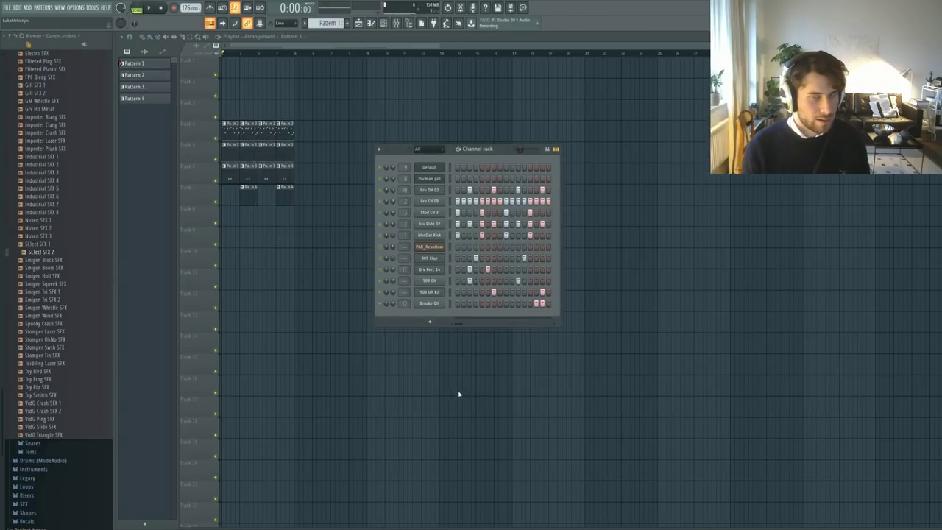
# - Load SElect SFX 2 as a new Granulizer channel and route it to mixer track 13
pyautogui.rightClick(49, 254)
pyautogui.click(120, 300)
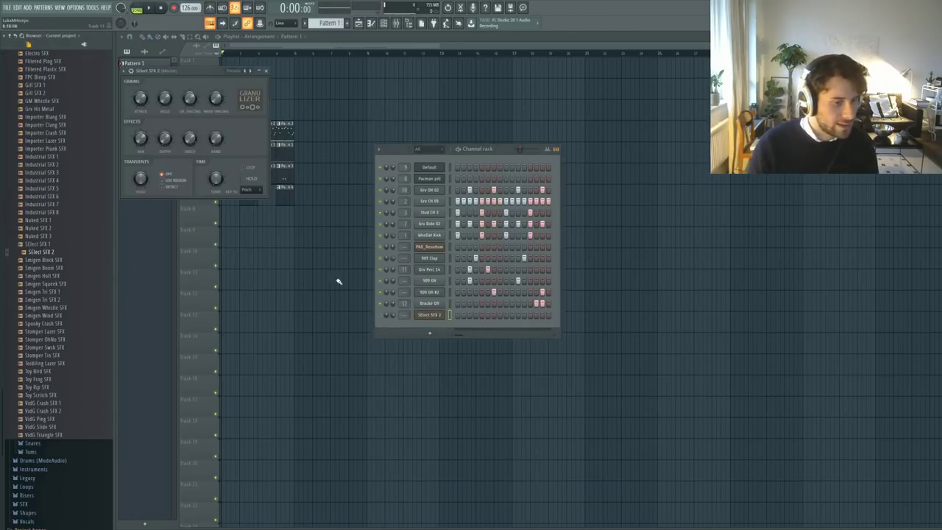
pyautogui.moveTo(404, 315); pyautogui.dragTo(404, 298)
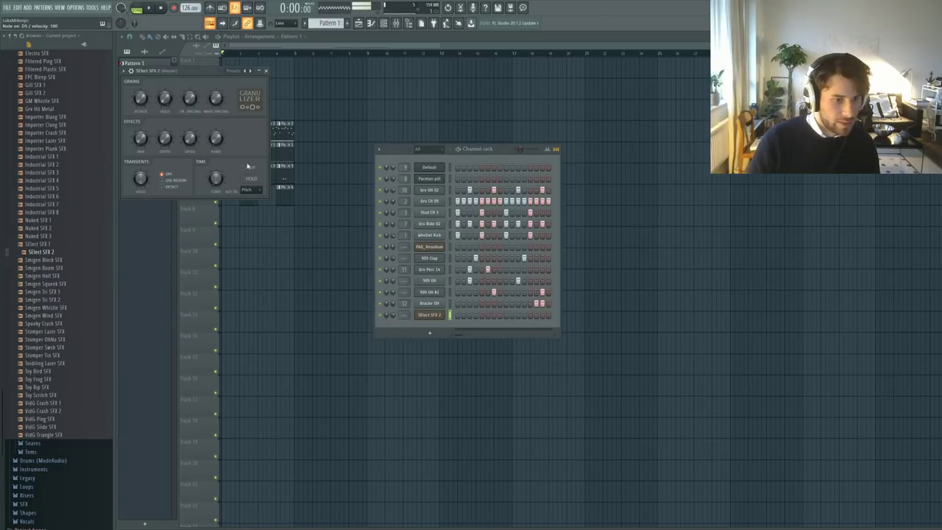
pyautogui.press('F9')
pyautogui.hotkey('ctrl', 'l')
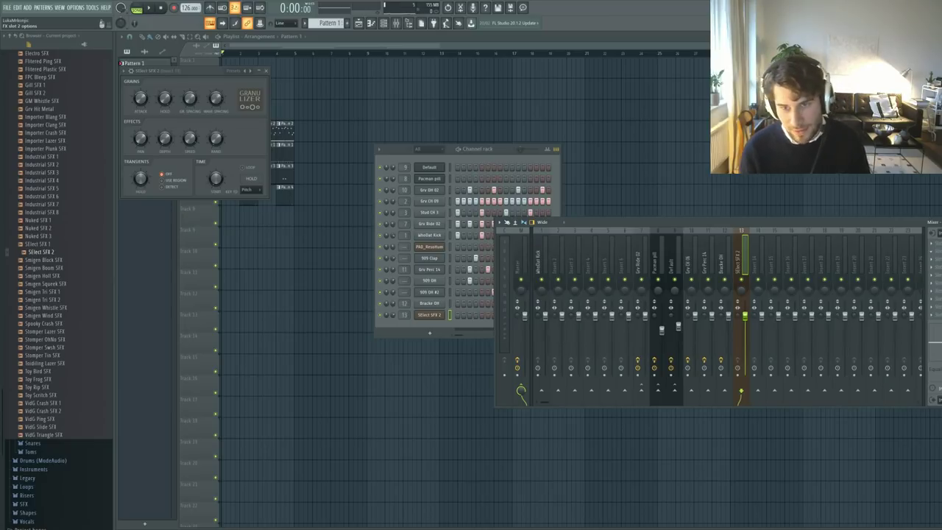
# - Load Fruity Reverb 2 on the SElect SFX 2 mixer track, adjust its mix levels, and lower the channel volume to about 67%
pyautogui.click(933, 251)
pyautogui.moveTo(351, 147)
pyautogui.mouseDown()
pyautogui.moveTo(350, 131)
pyautogui.moveTo(362, 147)
pyautogui.mouseUp()
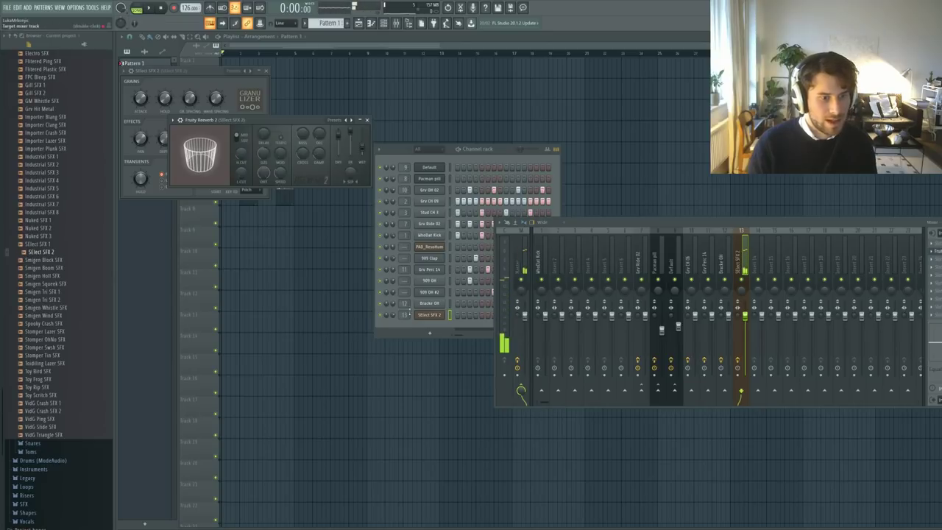
pyautogui.click(392, 318)
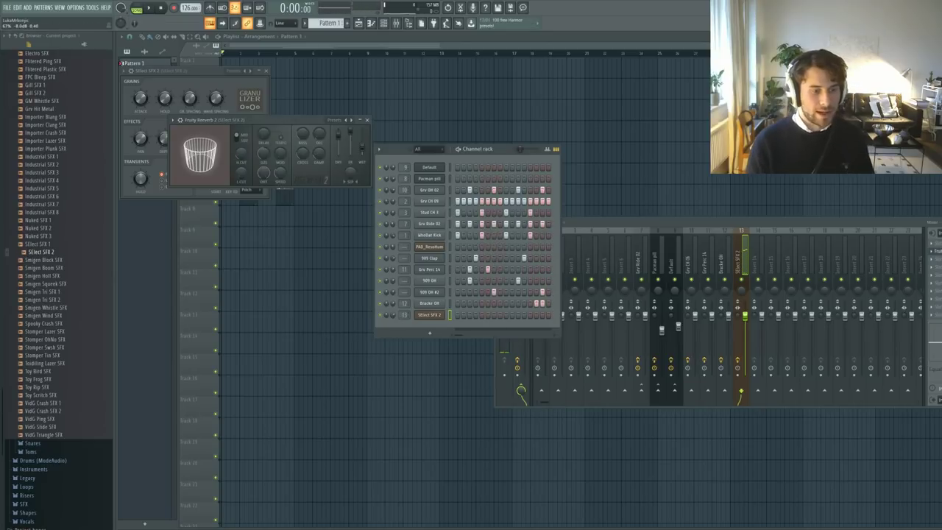
# - Route the kick's mixer track to the SElect SFX 2 track as a sidechain source
pyautogui.click(598, 270)
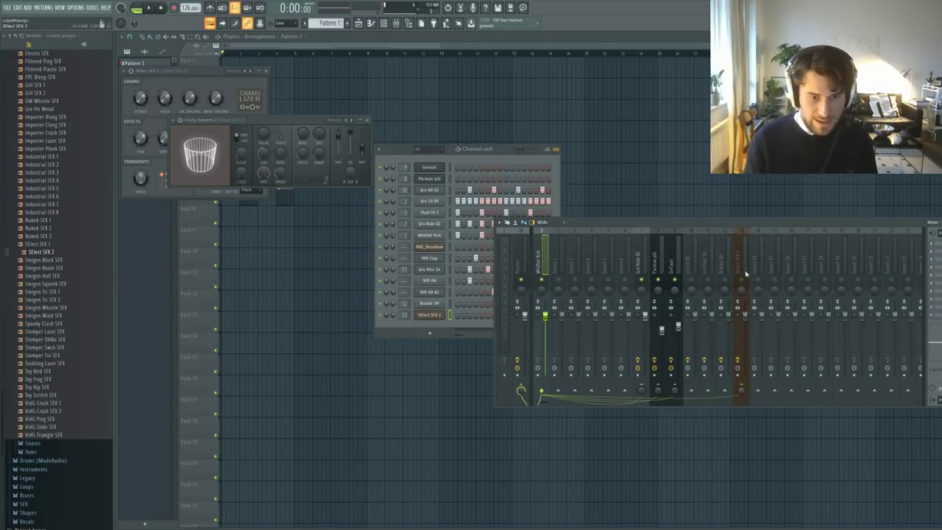
pyautogui.click(745, 259)
pyautogui.rightClick(674, 281)
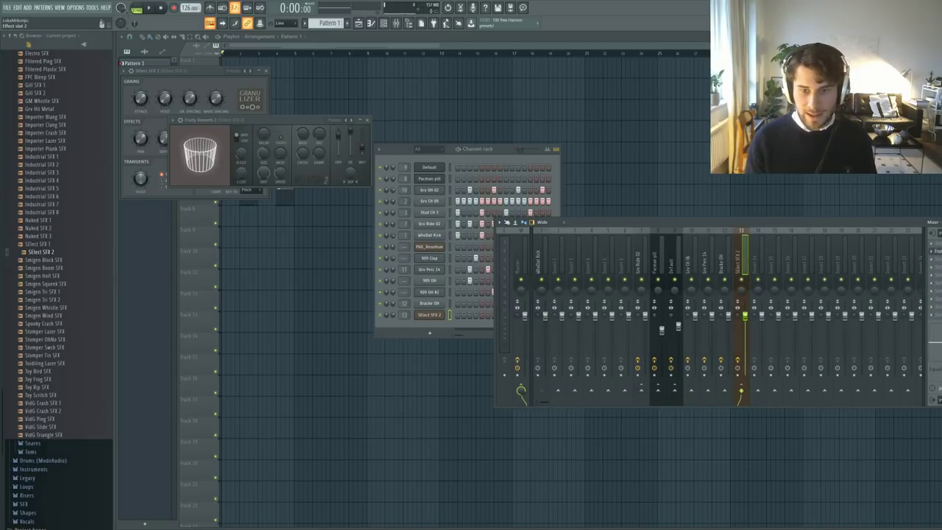
# - Add Fruity Limiter to the SElect SFX 2 track in compressor mode, using sidechain input 1 with a lowered threshold
pyautogui.press('F12')
pyautogui.press('F9')
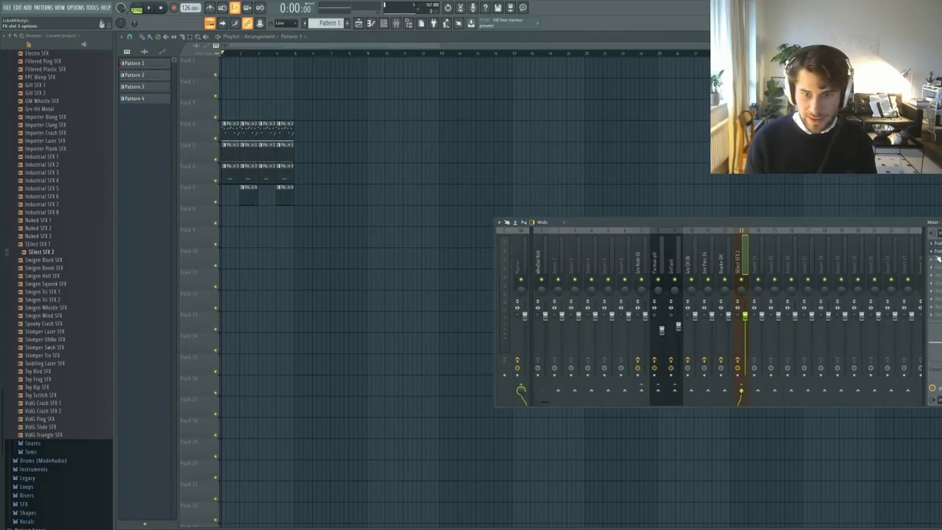
pyautogui.click(936, 251)
pyautogui.moveTo(272, 112); pyautogui.dragTo(491, 183)
pyautogui.click(454, 292)
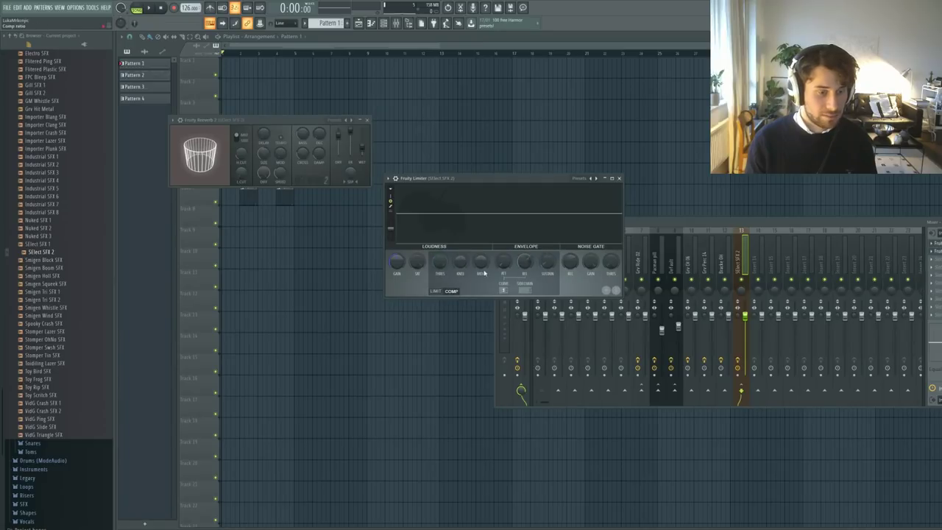
pyautogui.moveTo(440, 262); pyautogui.dragTo(440, 316)
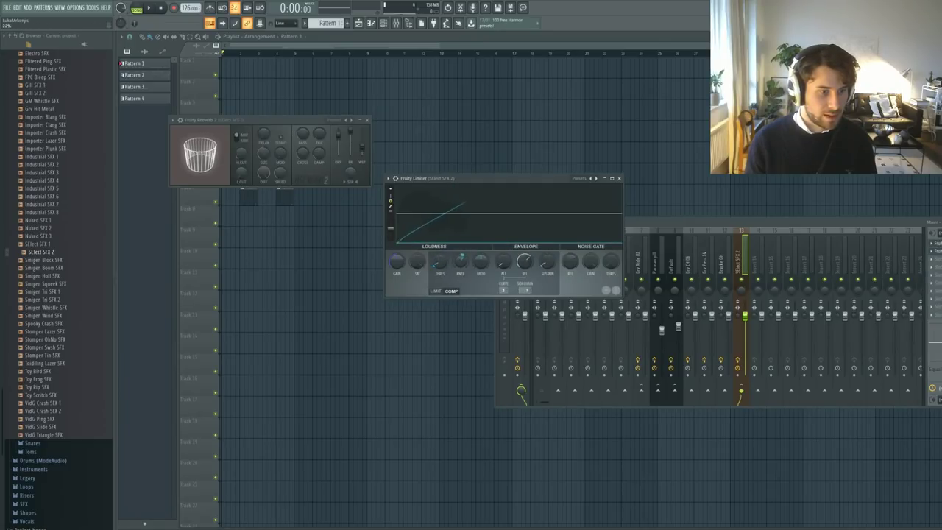
# - Audition notes in the SElect SFX 2 piano roll and add Fruity Parametric EQ 2 to its mixer track, cutting the mid and high bands
pyautogui.press('F7')
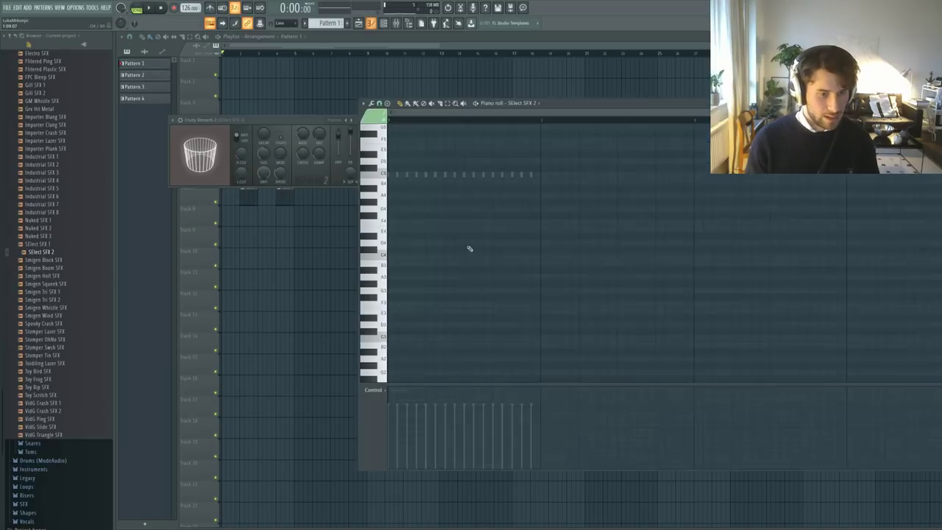
pyautogui.press('F7')
pyautogui.press('F6')
pyautogui.press('F7')
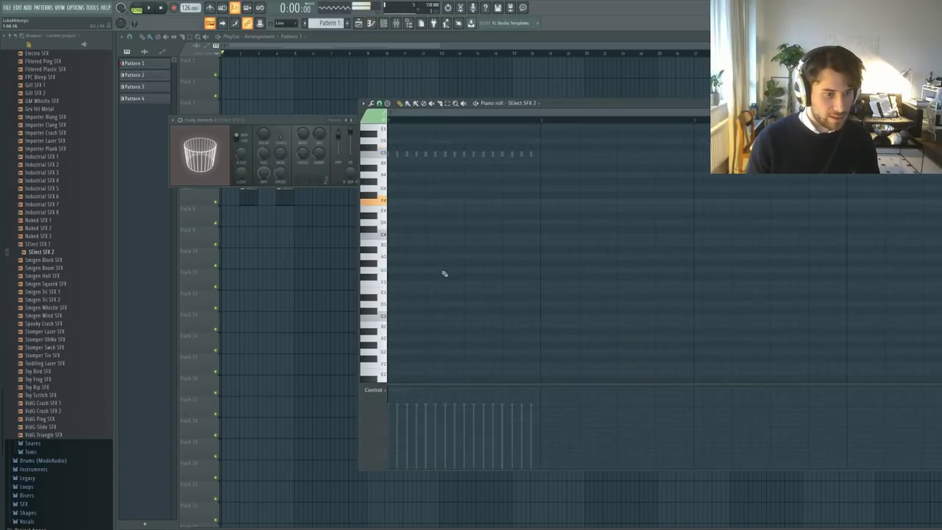
pyautogui.press('F9')
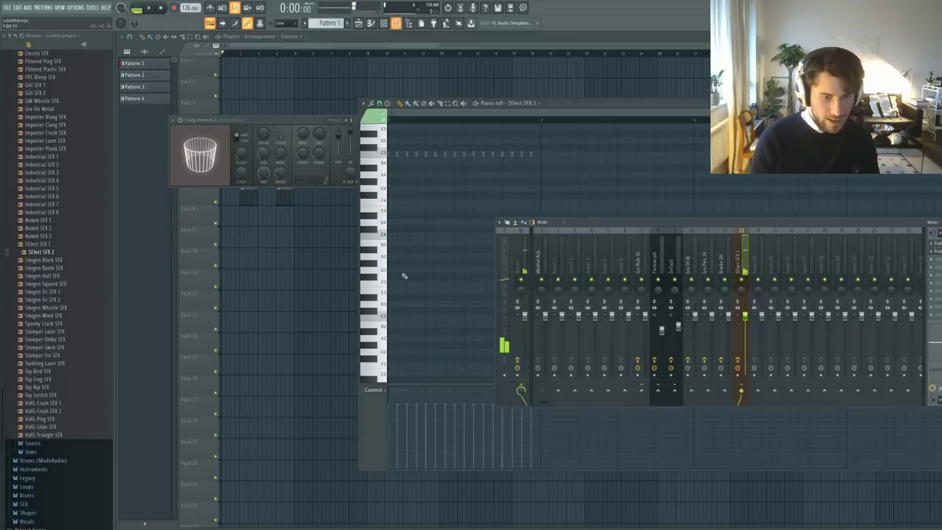
pyautogui.click(935, 259)
pyautogui.moveTo(266, 191)
pyautogui.mouseDown()
pyautogui.moveTo(270, 204)
pyautogui.moveTo(255, 195)
pyautogui.moveTo(250, 203)
pyautogui.moveTo(273, 211)
pyautogui.moveTo(264, 208)
pyautogui.mouseUp()
pyautogui.moveTo(312, 190); pyautogui.dragTo(301, 206)
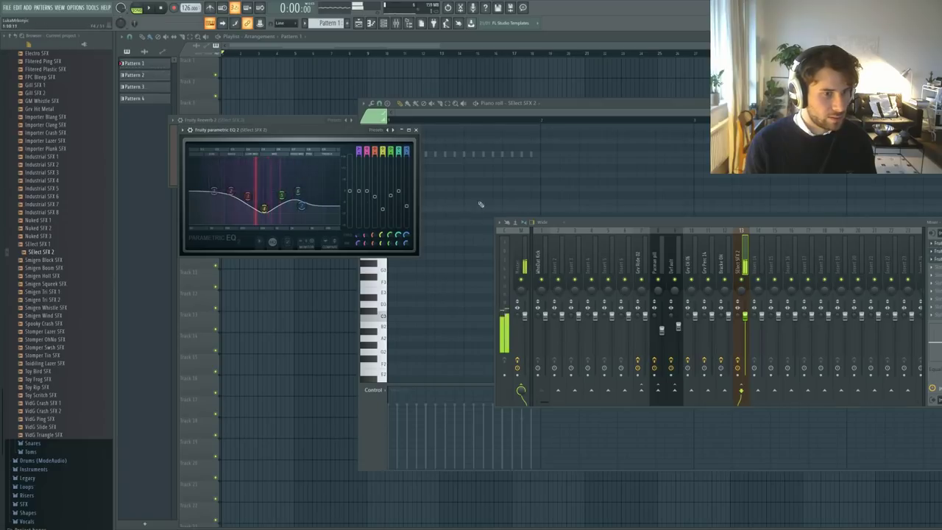
# - Draw a SElect SFX 2 note at E4 in Pattern 1, audition it, and make it a four-step G#4 note at the bar start
pyautogui.click(470, 209)
pyautogui.press('space')
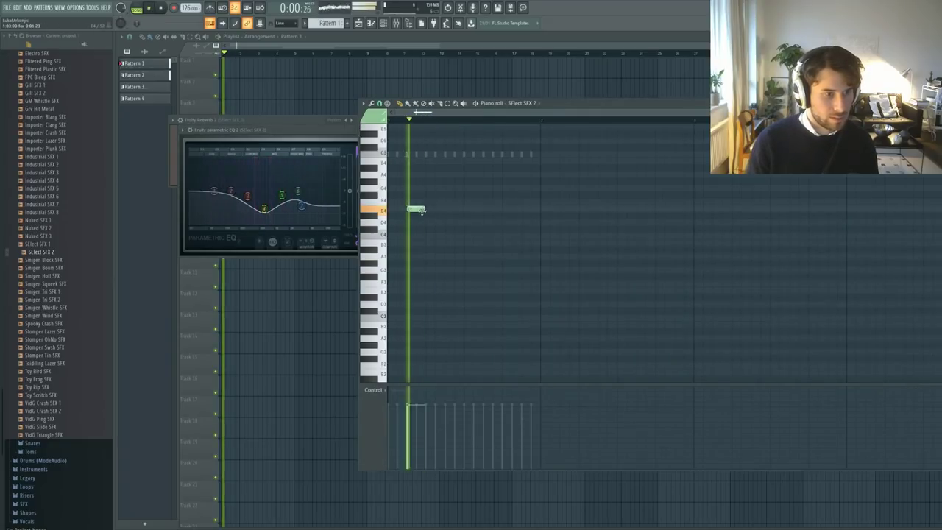
pyautogui.press('space')
pyautogui.moveTo(420, 210); pyautogui.dragTo(420, 182)
pyautogui.press('space')
pyautogui.press('space')
# - Fill the rest of the bar with G#4 notes lasting two, four, two and four steps, and play the result
pyautogui.click(429, 182)
pyautogui.click(447, 182)
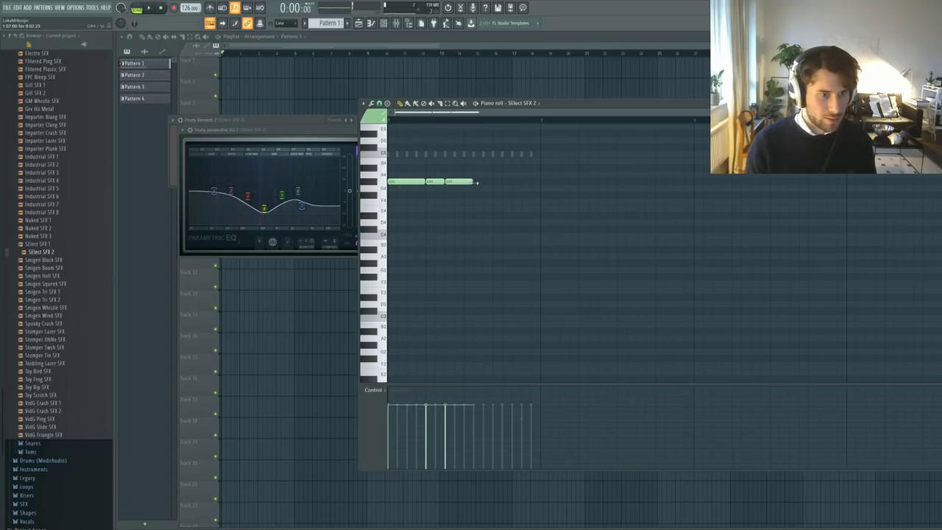
pyautogui.click(500, 182)
pyautogui.moveTo(516, 181); pyautogui.dragTo(504, 181)
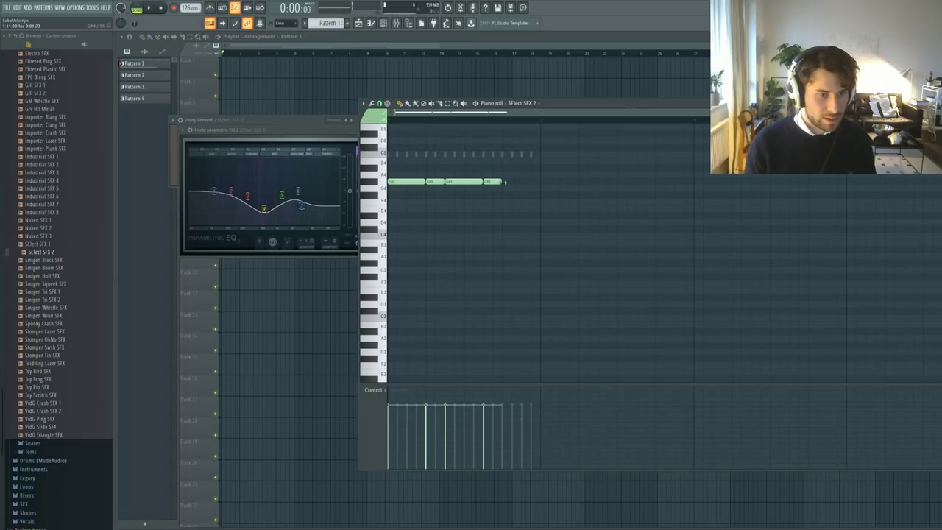
pyautogui.click(512, 181)
pyautogui.press('space')
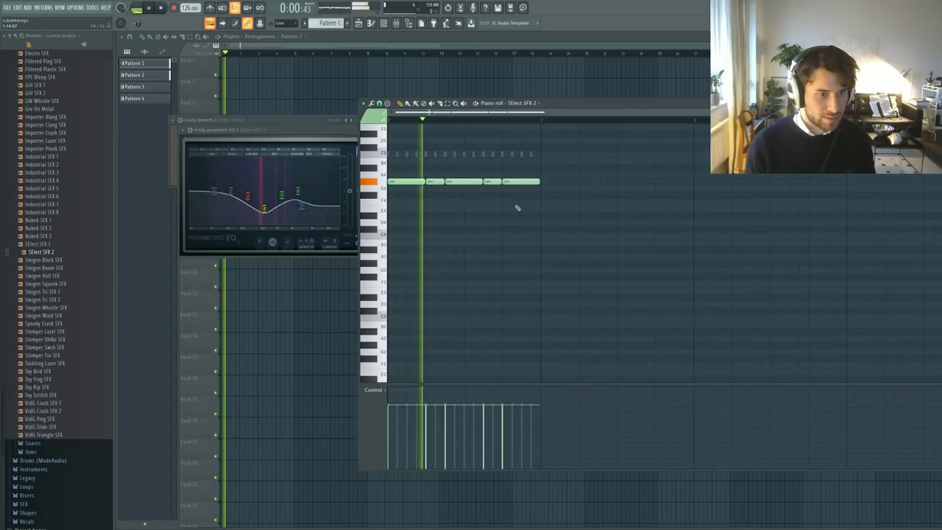
# - Transpose all the SElect SFX 2 notes down one semitone and set the channel volume to 60% during playback
pyautogui.hotkey('ctrl', 'a')
pyautogui.press('Down')
pyautogui.press('F6')
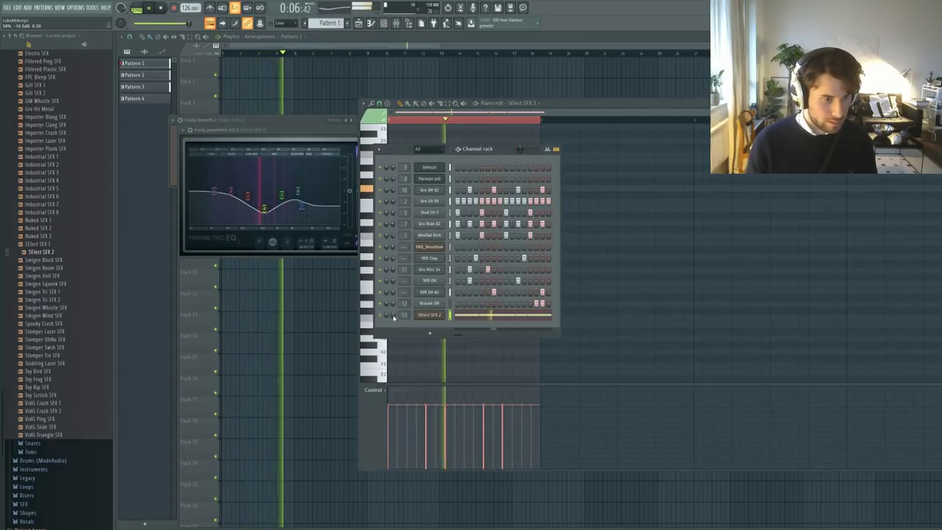
pyautogui.press('space')
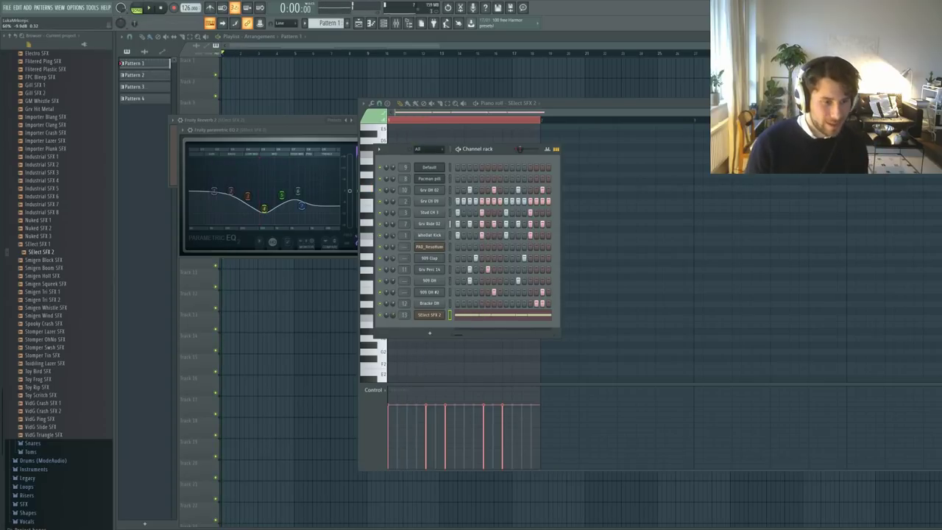
# - Try Fruity Phaser in slot 4 of the SElect SFX 2 mixer track while playing the pattern, and close its window
pyautogui.press('space')
pyautogui.press('F9')
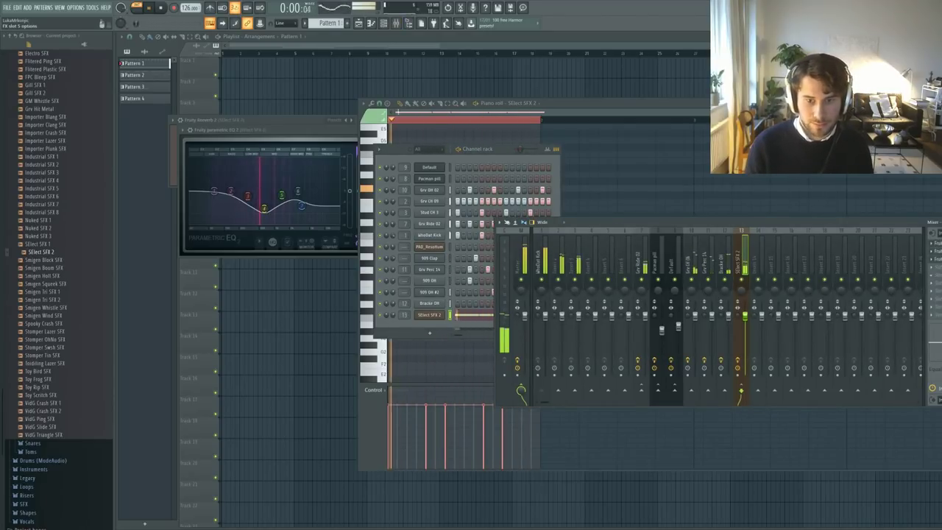
pyautogui.press('space')
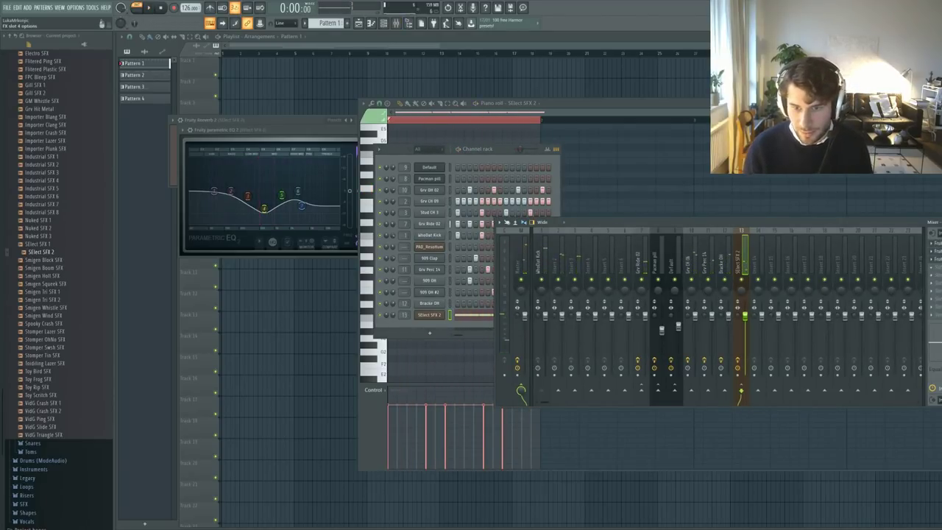
pyautogui.press('space')
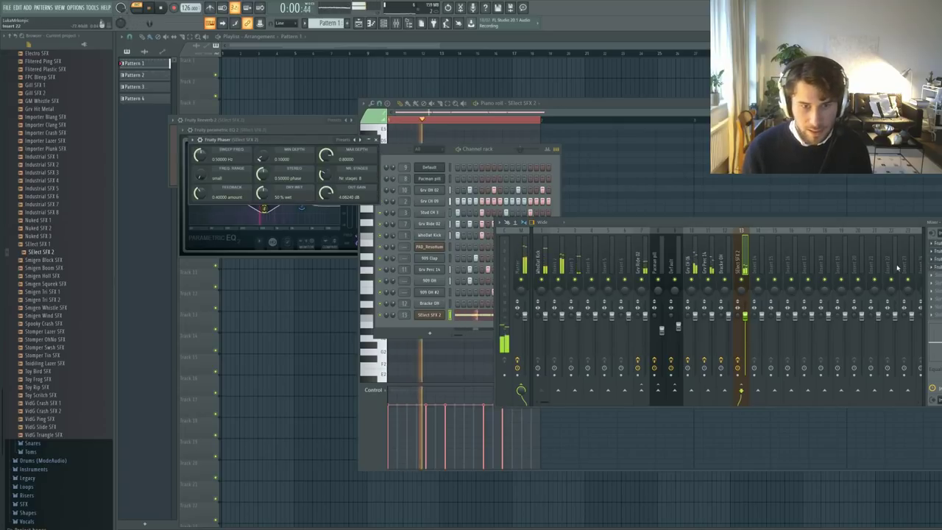
pyautogui.press('space')
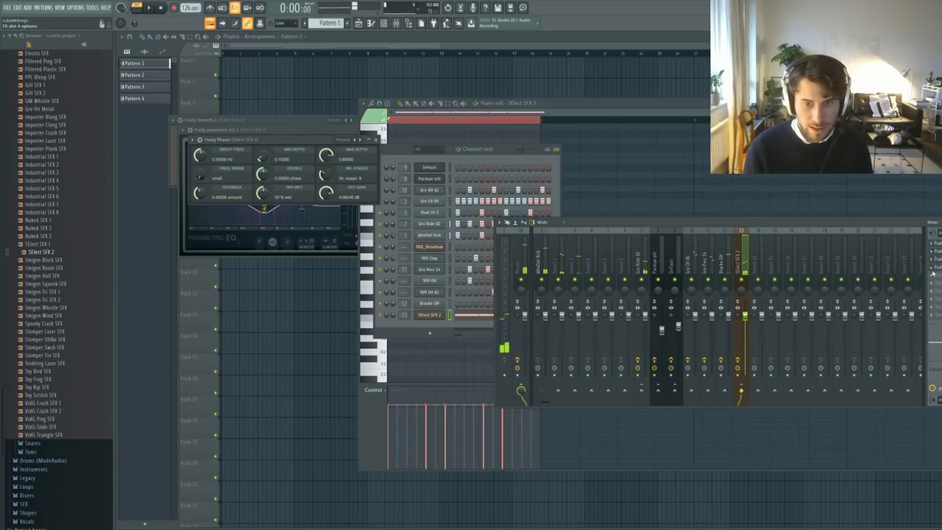
pyautogui.press('Escape')
# - Cut all the SElect SFX 2 notes out of Pattern 1 in the piano roll
pyautogui.press('F7')
pyautogui.press('space')
pyautogui.press('space')
pyautogui.hotkey('ctrl', 'a')
pyautogui.press('Delete')
# - Create Pattern 5 and paste the cut notes into its SElect SFX 2 channel
pyautogui.scroll(-2, 329, 23)
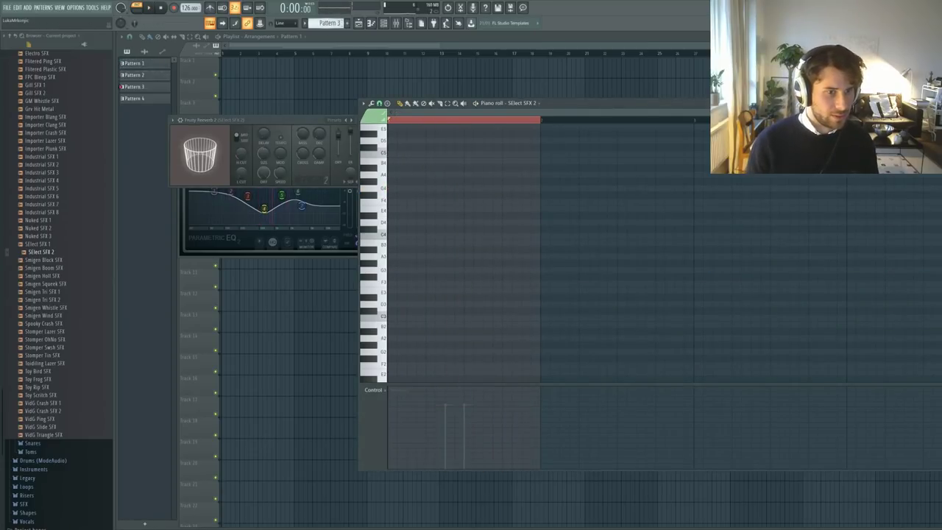
pyautogui.press('F6')
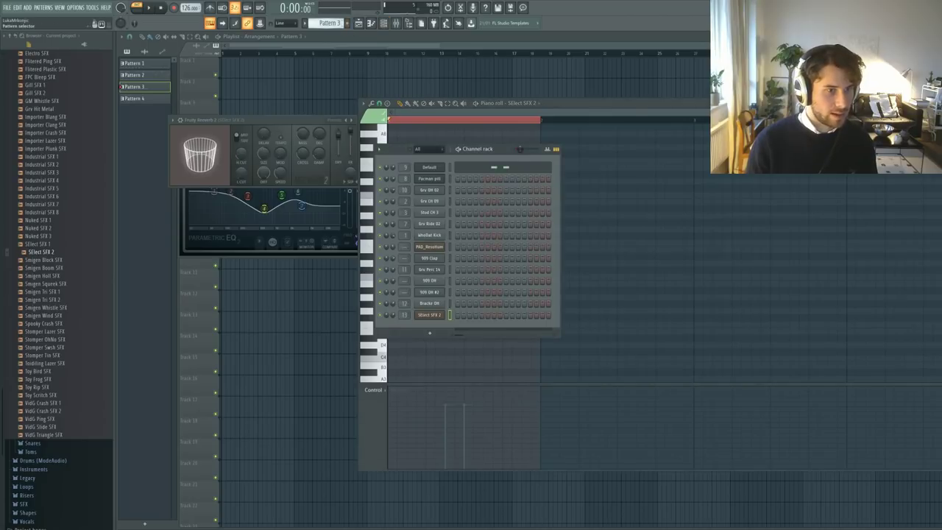
pyautogui.scroll(-1, 329, 16)
pyautogui.scroll(-1, 328, 16)
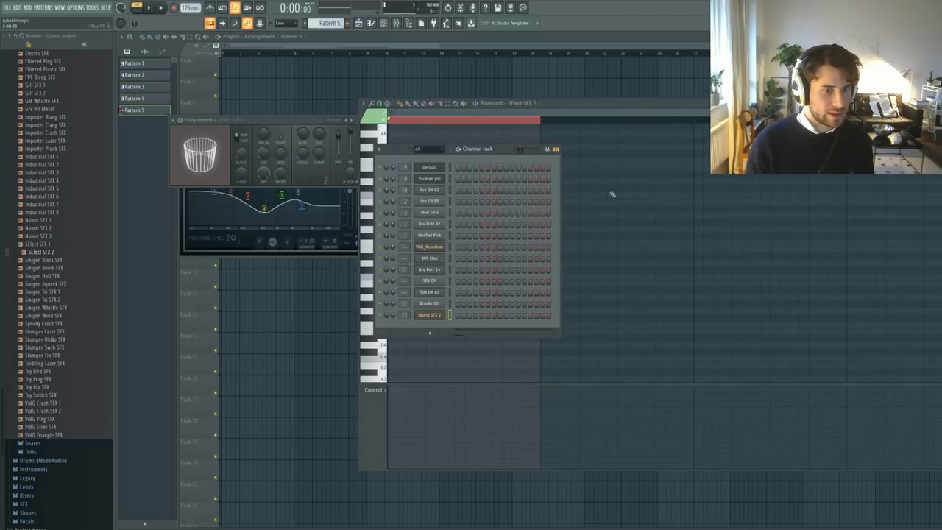
pyautogui.press('F6')
pyautogui.hotkey('ctrl', 'v')
# - Place Pattern 5 clips on Track 3 of the playlist across bars 1 to 4
pyautogui.press('F12')
pyautogui.moveTo(242, 111); pyautogui.dragTo(235, 115)
pyautogui.click(242, 117)
pyautogui.rightClick(447, 158)
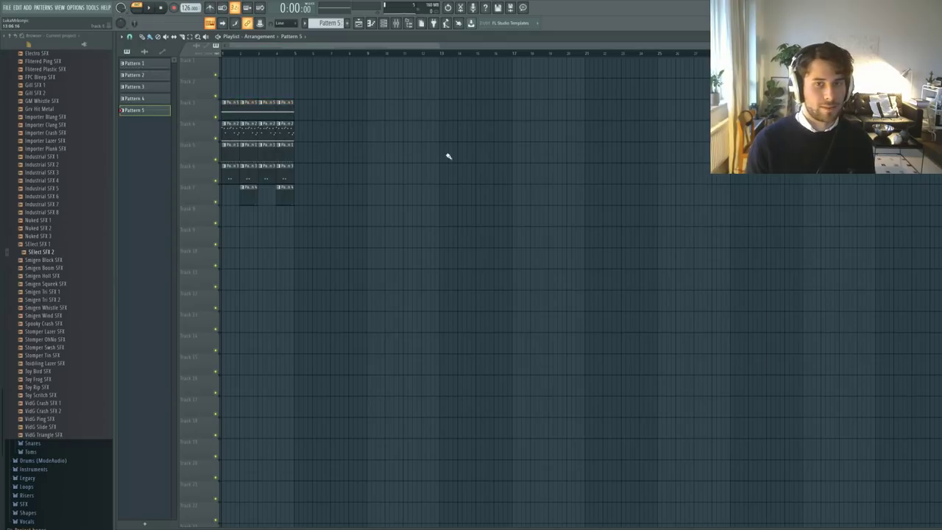
# - Duplicate the four-bar arrangement until it spans about 16 bars, close the gap between the copies, and clear the selection
pyautogui.hotkey('ctrl', 'a')
pyautogui.hotkey('ctrl', 'b')
pyautogui.hotkey('ctrl', 'b')
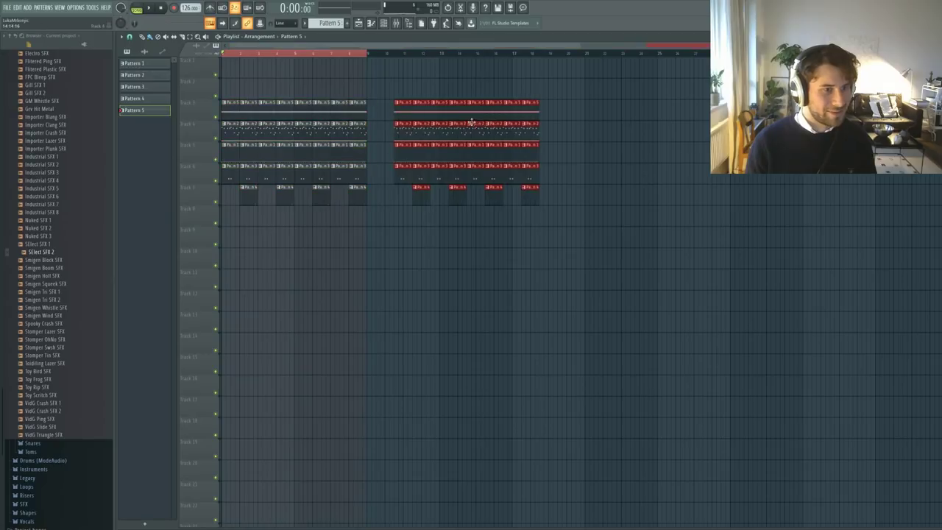
pyautogui.click(360, 59)
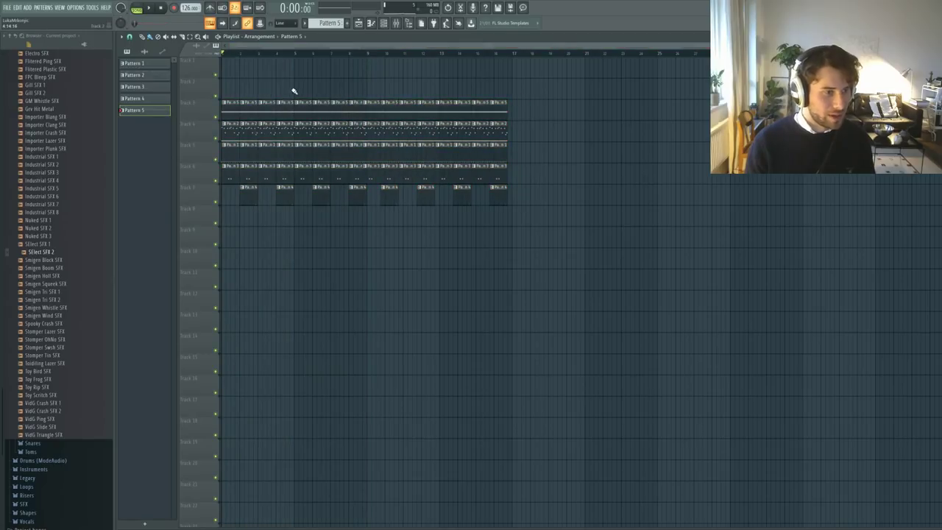
pyautogui.moveTo(294, 91); pyautogui.dragTo(175, 238)
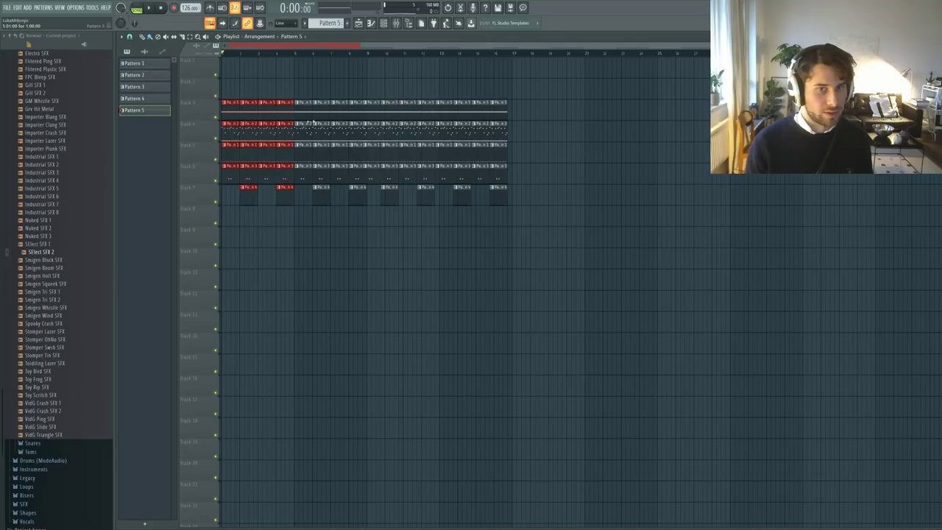
pyautogui.click(285, 96)
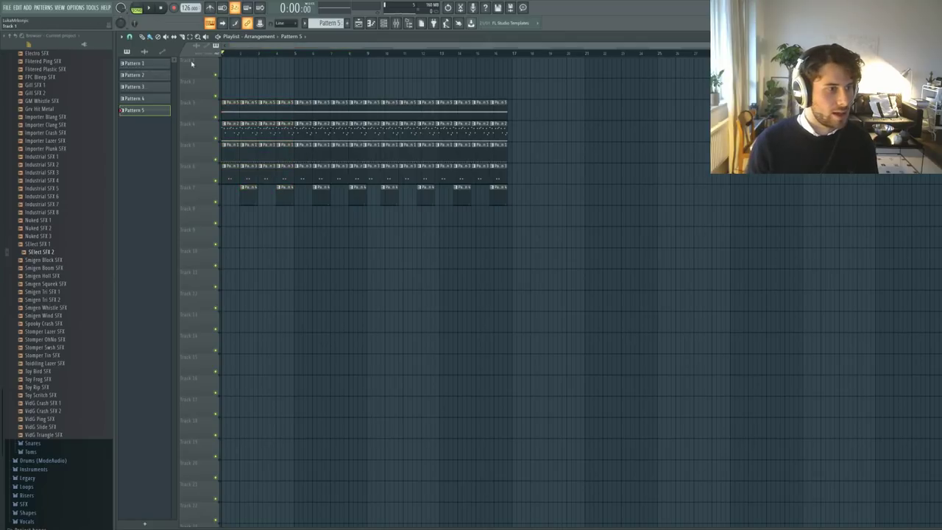
# - Move the kick steps from Pattern 1 into a new Pattern 6 and place Pattern 6 on Track 8 across bars 9 to 16
pyautogui.doubleClick(230, 156)
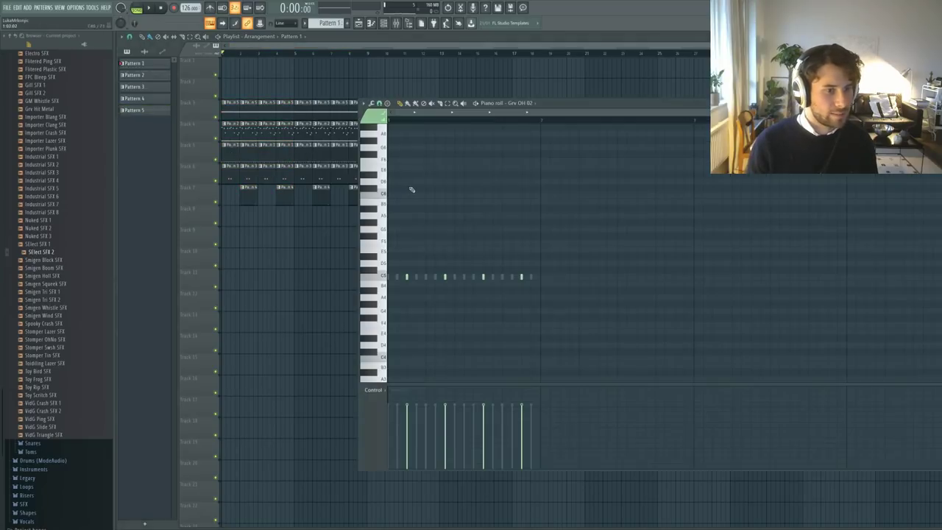
pyautogui.press('F6')
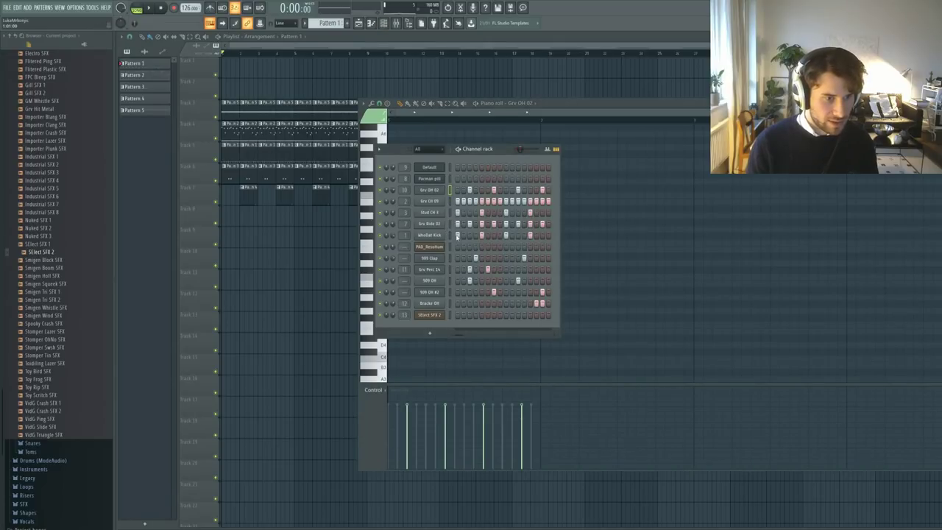
pyautogui.press('F4')
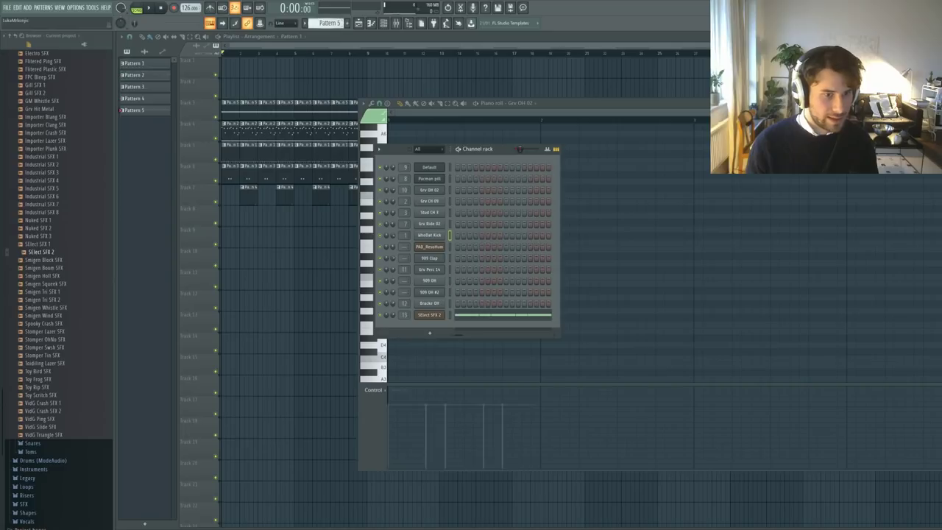
pyautogui.click(514, 267)
pyautogui.click(303, 251)
pyautogui.moveTo(368, 222); pyautogui.dragTo(500, 221)
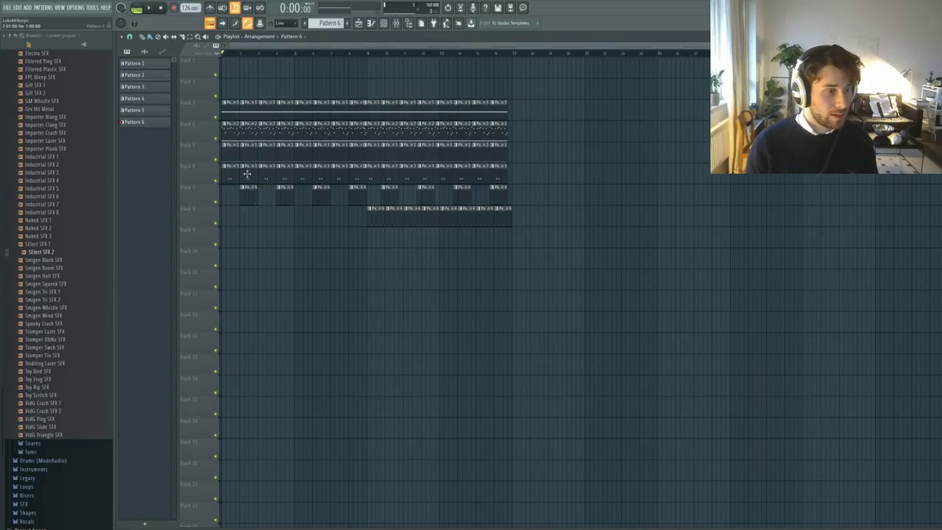
# - Check Pattern 1's channels, remove its clips from Track 5 over the first eight bars, and play the arrangement
pyautogui.doubleClick(233, 159)
pyautogui.press('F6')
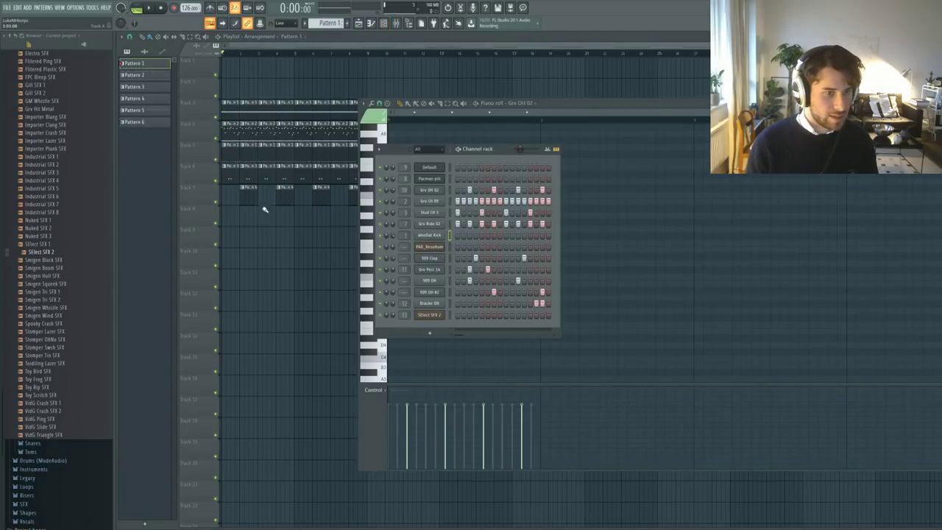
pyautogui.press('F12')
pyautogui.moveTo(232, 151); pyautogui.dragTo(358, 153)
pyautogui.press('space')
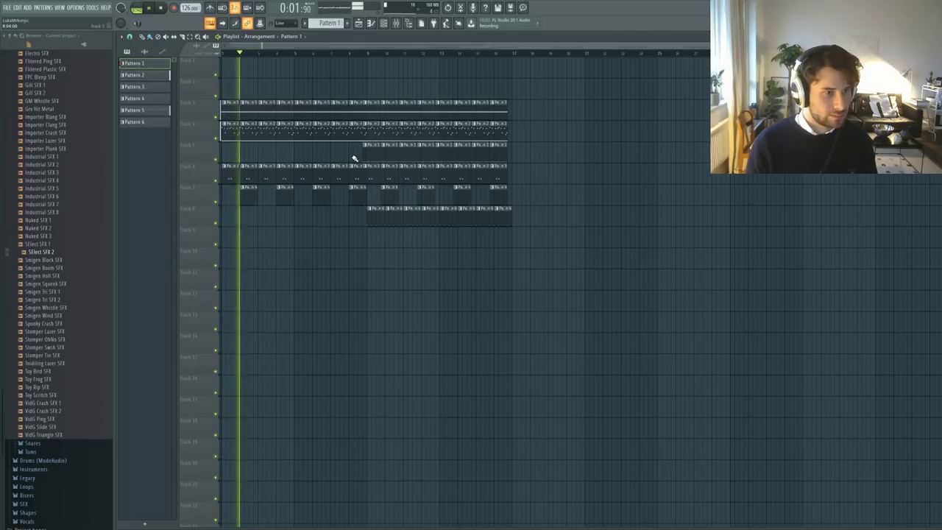
# - Remove the Pattern 4 clips from Track 7 across the first eight bars and play the arrangement
pyautogui.doubleClick(266, 177)
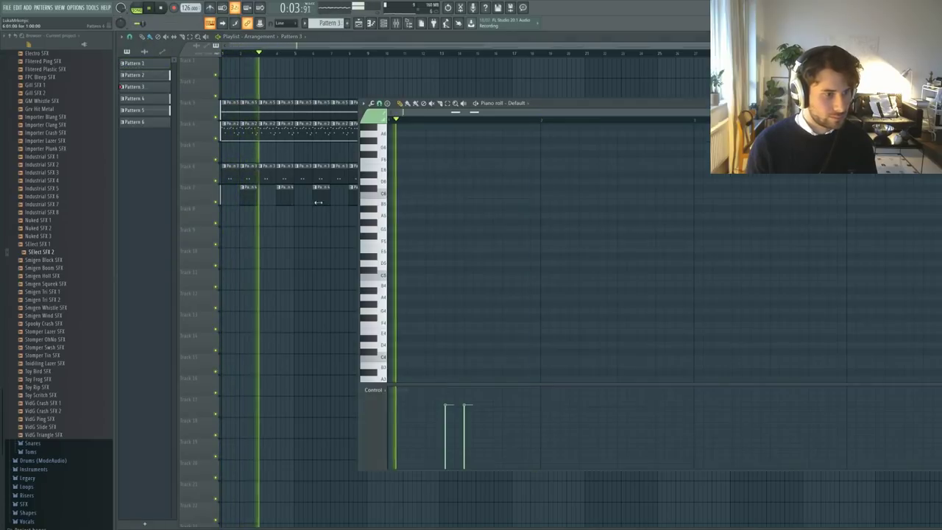
pyautogui.press('space')
pyautogui.rightClick(250, 203)
pyautogui.rightClick(349, 202)
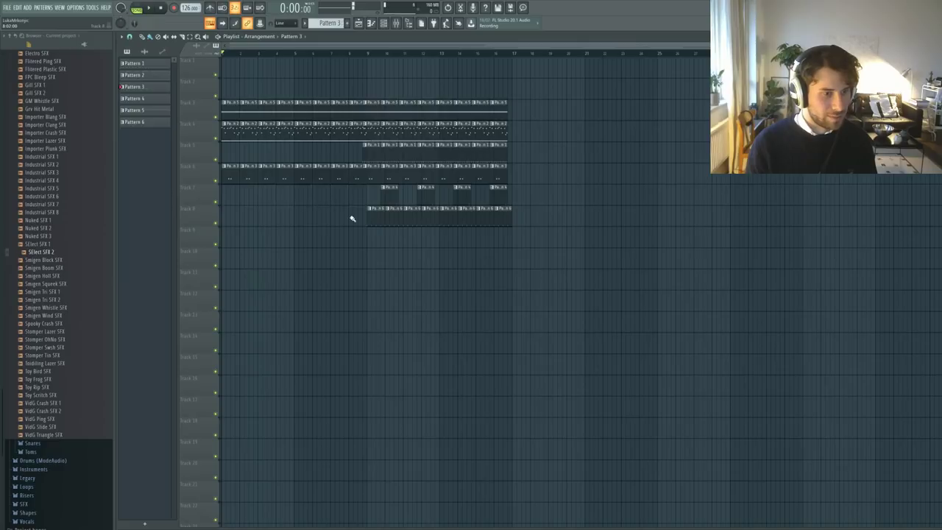
pyautogui.press('space')
# - Nudge the clips from bar 9 onward slightly later on the timeline, and undo the deletion of those clips
pyautogui.moveTo(506, 143); pyautogui.dragTo(351, 165)
pyautogui.press('space')
pyautogui.scroll(3, 351, 117)
pyautogui.moveTo(853, 78); pyautogui.dragTo(523, 289)
pyautogui.moveTo(527, 220); pyautogui.dragTo(540, 220)
pyautogui.moveTo(869, 101); pyautogui.dragTo(523, 245)
pyautogui.press('Delete')
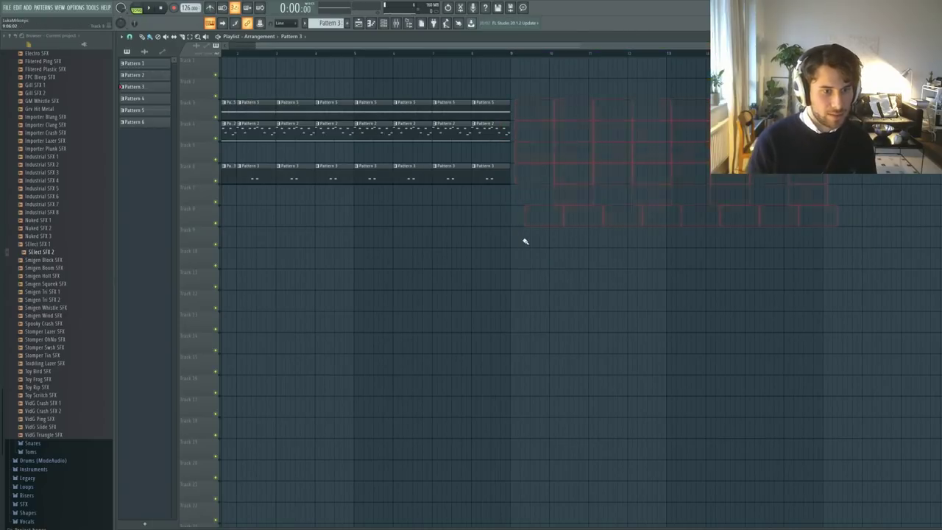
pyautogui.hotkey('ctrl', 'z')
pyautogui.keyDown('ctrl'); pyautogui.click(460, 232); pyautogui.keyUp('ctrl')
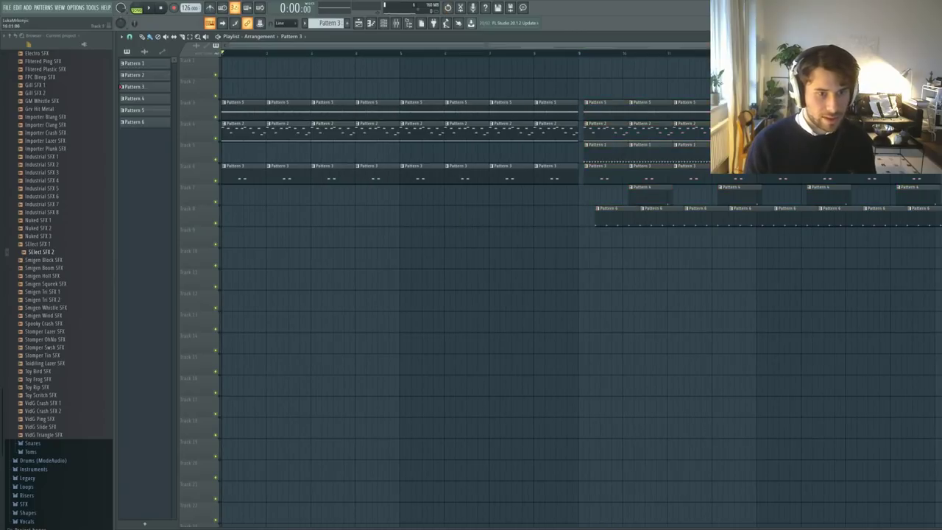
# - Realign the second-half clips on all tracks to start exactly at bar 9, clear the selection, and play from the beginning
pyautogui.moveTo(941, 89); pyautogui.dragTo(595, 176)
pyautogui.moveTo(925, 194)
pyautogui.mouseDown()
pyautogui.moveTo(865, 224)
pyautogui.moveTo(595, 225)
pyautogui.moveTo(925, 201)
pyautogui.mouseUp()
pyautogui.keyDown('ctrl'); pyautogui.click(643, 286); pyautogui.keyUp('ctrl')
pyautogui.press('space')
pyautogui.keyDown('ctrl'); pyautogui.click(831, 254); pyautogui.keyUp('ctrl')
pyautogui.scroll(-1, 470, 188)
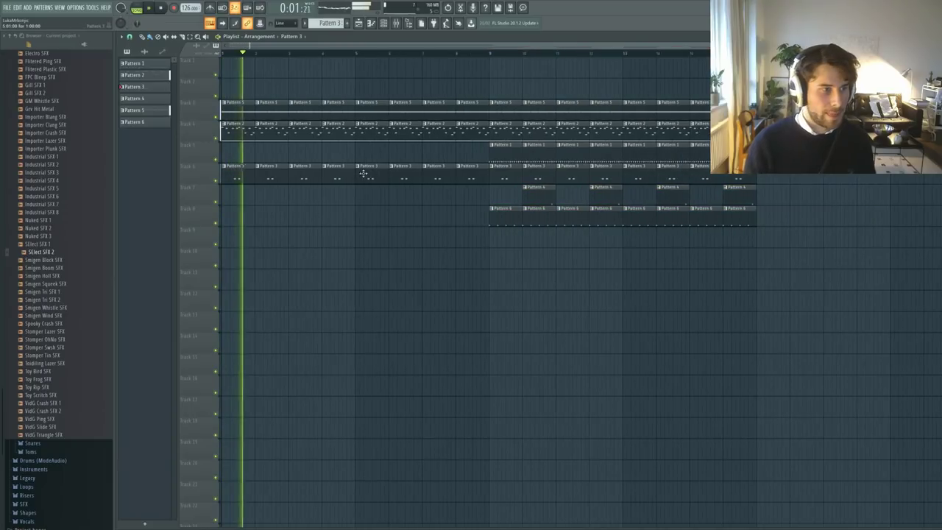
# - Open Pattern 3 with its Default Sytrus channel and audition the pattern
pyautogui.doubleClick(263, 179)
pyautogui.press('space')
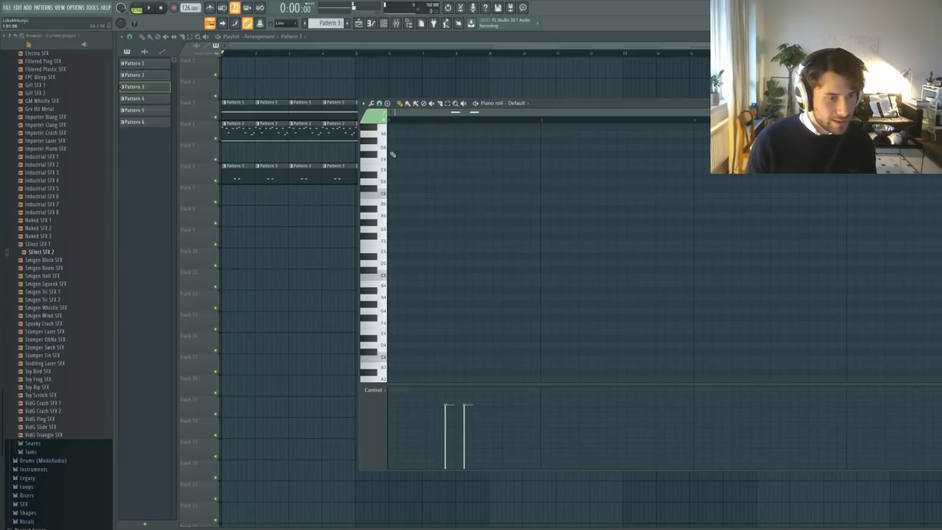
pyautogui.press('F6')
pyautogui.click(440, 167)
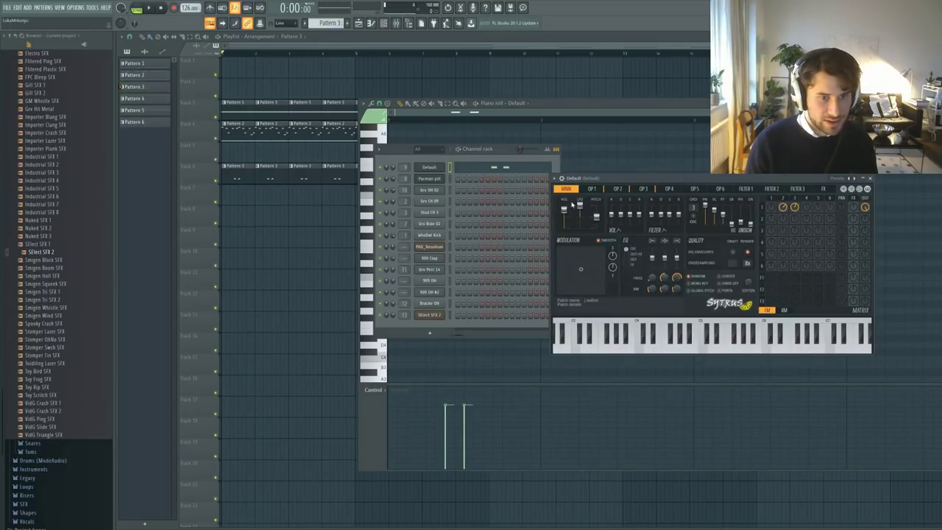
pyautogui.moveTo(590, 179); pyautogui.dragTo(612, 181)
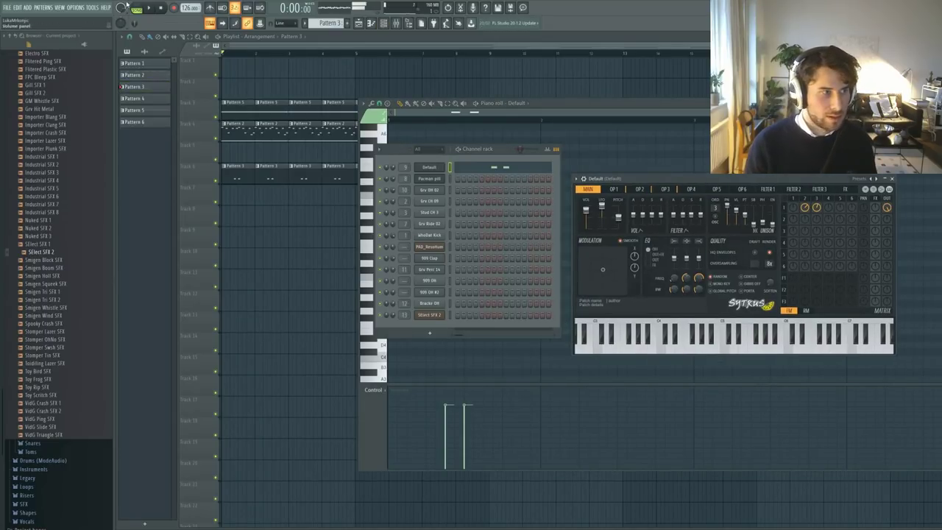
pyautogui.press('space')
pyautogui.press('space')
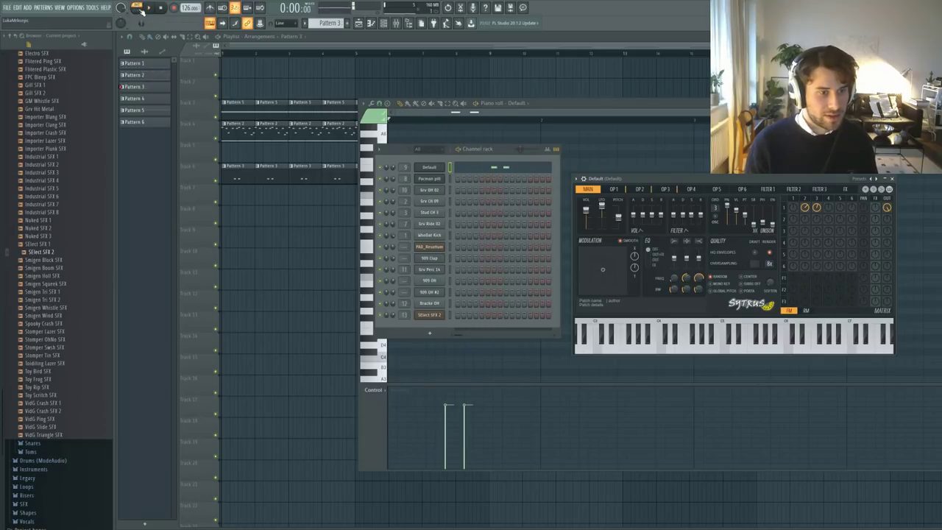
pyautogui.moveTo(500, 152); pyautogui.dragTo(516, 155)
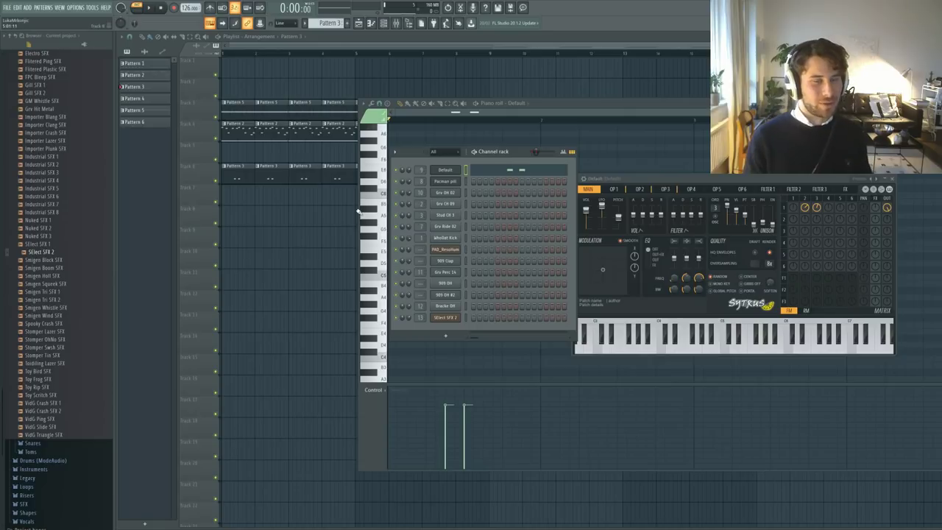
# - Remove the Pattern 3 clips from Track 6 in bars 1 to 3 and 5 to 7, and play from bar 4
pyautogui.rightClick(232, 192)
pyautogui.rightClick(236, 179)
pyautogui.rightClick(307, 178)
pyautogui.rightClick(272, 175)
pyautogui.rightClick(371, 175)
pyautogui.rightClick(405, 175)
pyautogui.rightClick(440, 175)
pyautogui.click(306, 53)
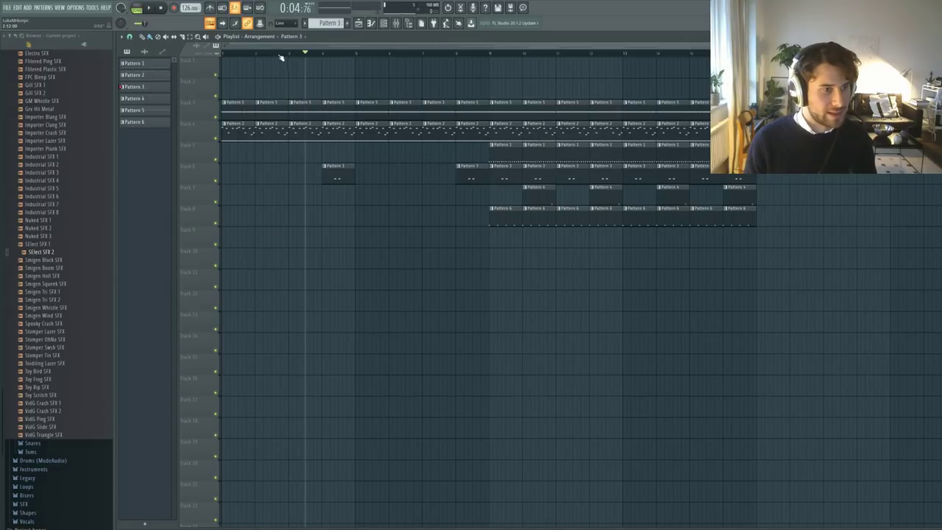
pyautogui.click(326, 59)
pyautogui.press('space')
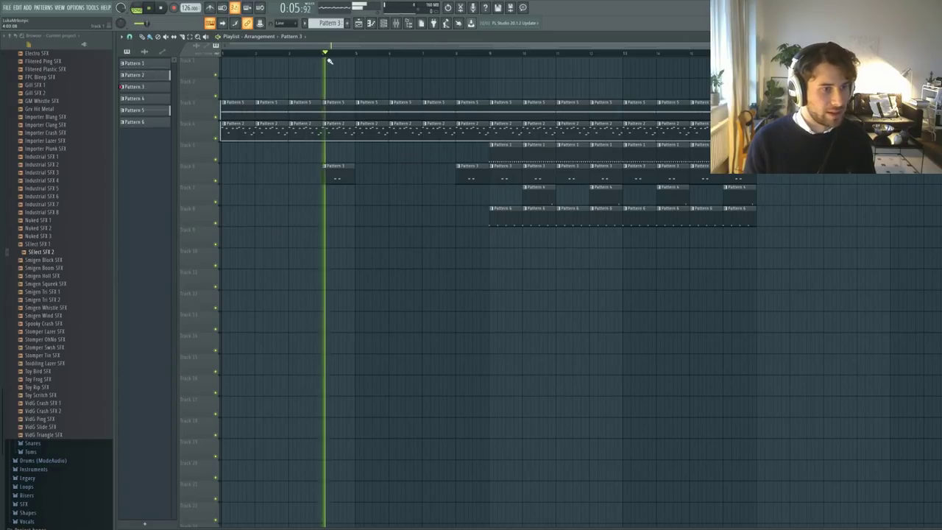
# - Remove the Pattern 3 clips from Track 6 in bars 9 to 11 and 13 to 15, keeping bars 12 and 16
pyautogui.rightClick(500, 175)
pyautogui.rightClick(533, 175)
pyautogui.rightClick(567, 175)
pyautogui.rightClick(631, 176)
pyautogui.rightClick(670, 177)
pyautogui.rightClick(702, 177)
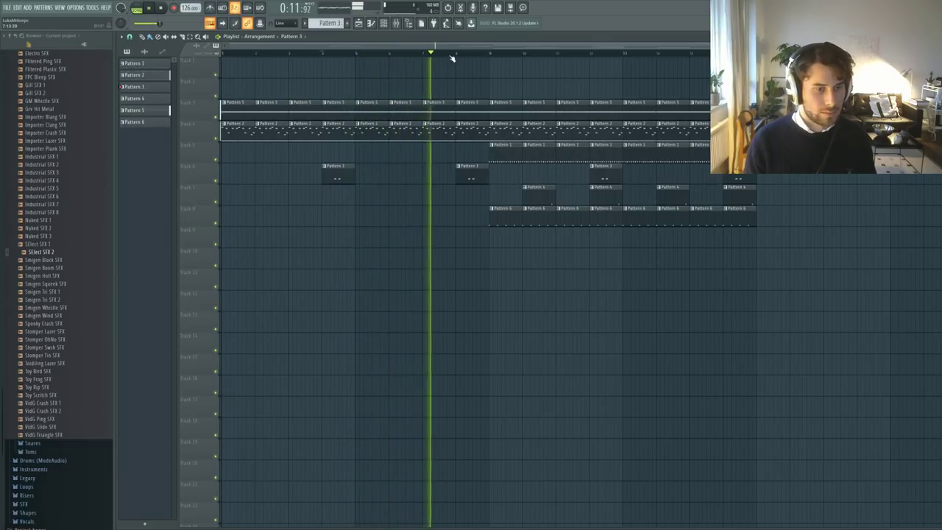
# - Trim the Pattern 5 clip in bar 8 on Track 3 to about half a bar and play from around bar 7
pyautogui.press('space')
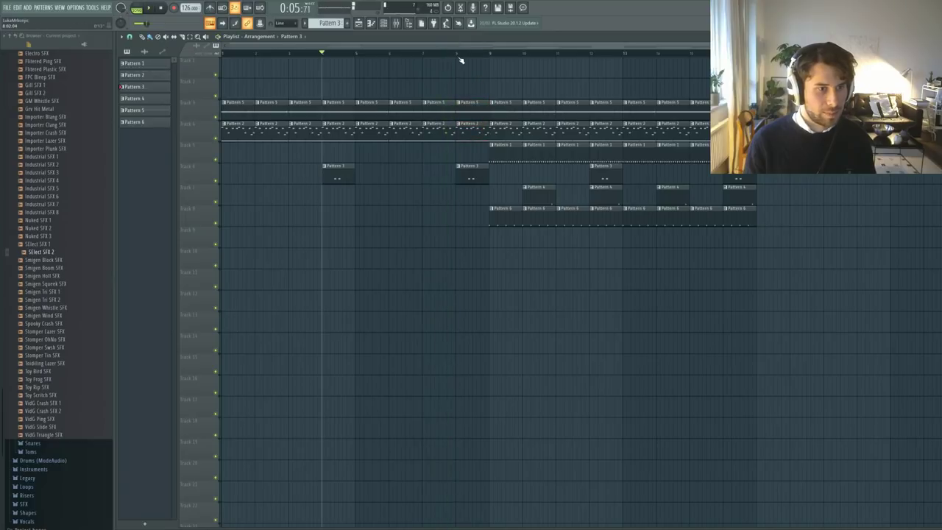
pyautogui.press('space')
pyautogui.press('space')
pyautogui.moveTo(488, 108); pyautogui.dragTo(471, 109)
pyautogui.press('space')
pyautogui.click(434, 53)
pyautogui.press('space')
pyautogui.press('space')
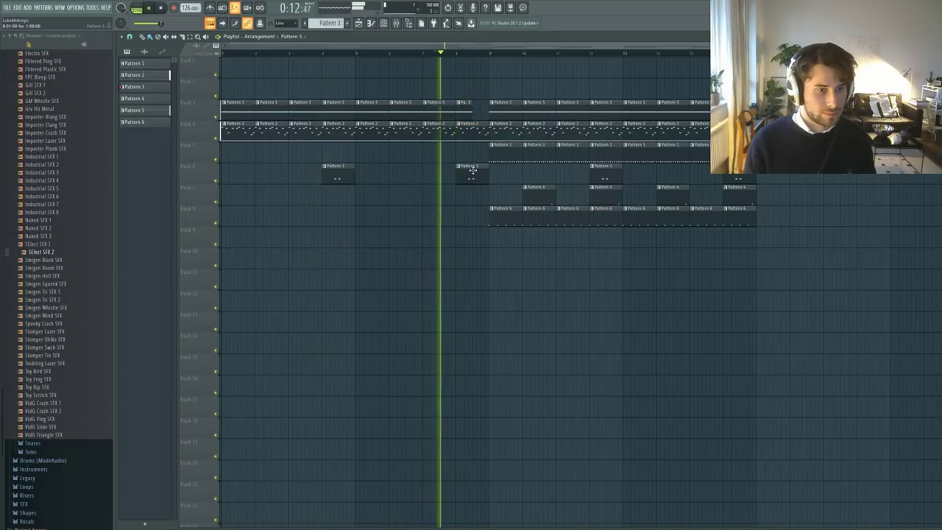
# - Try shifting the Pattern 3 clip in bar 8 slightly later during playback, and move it back to the bar start
pyautogui.moveTo(476, 177); pyautogui.dragTo(489, 176)
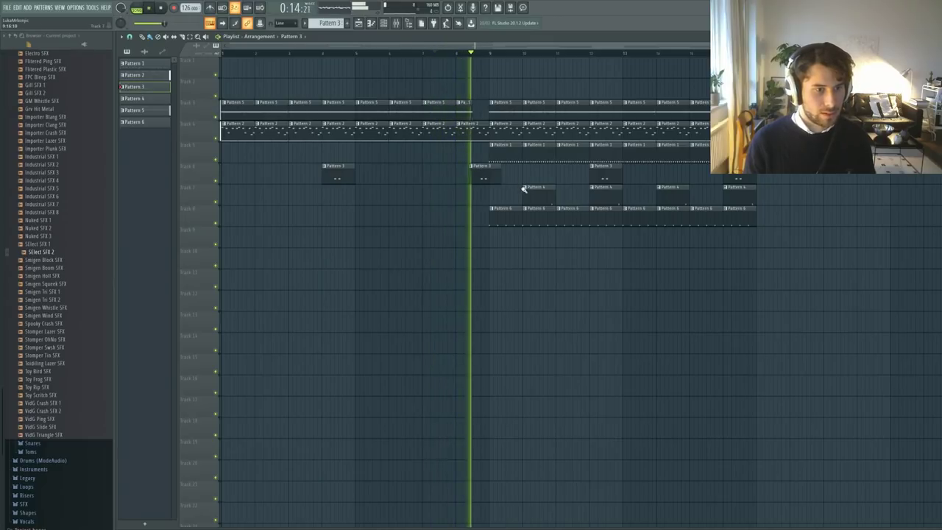
pyautogui.moveTo(489, 178); pyautogui.dragTo(477, 178)
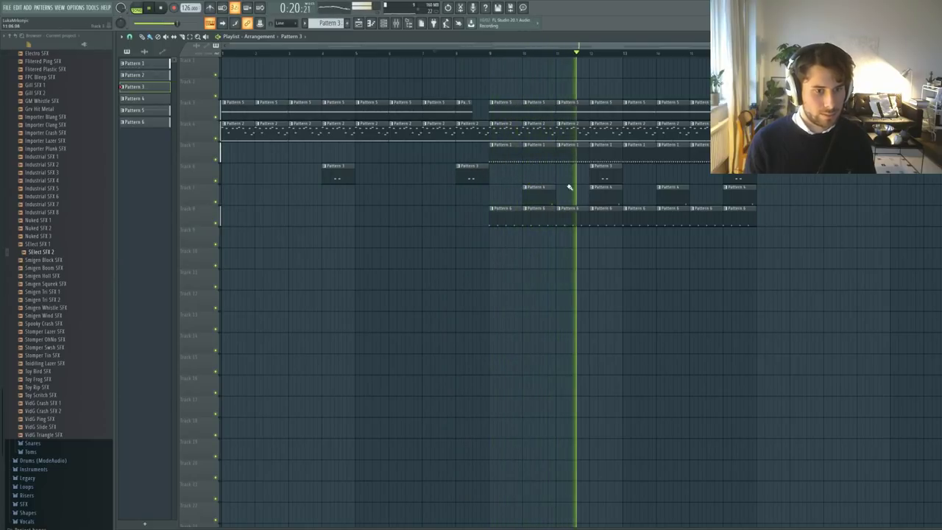
pyautogui.press('space')
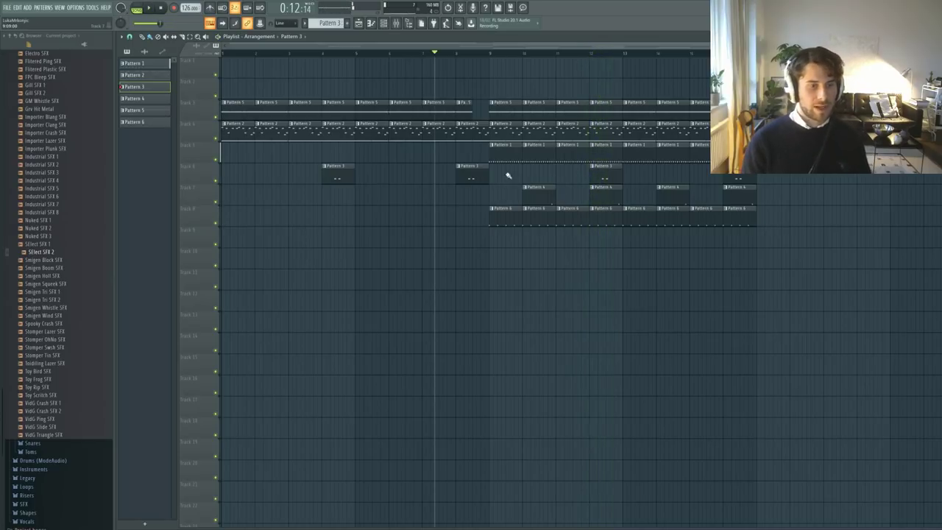
# - Open Pattern 5 with the channel rack and audition the Default Sytrus channel
pyautogui.doubleClick(504, 118)
pyautogui.press('F6')
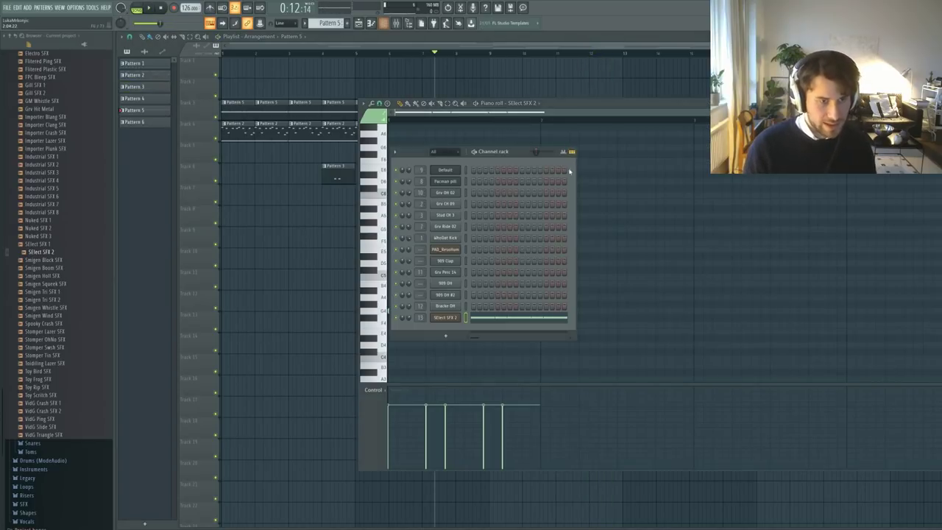
pyautogui.click(455, 171)
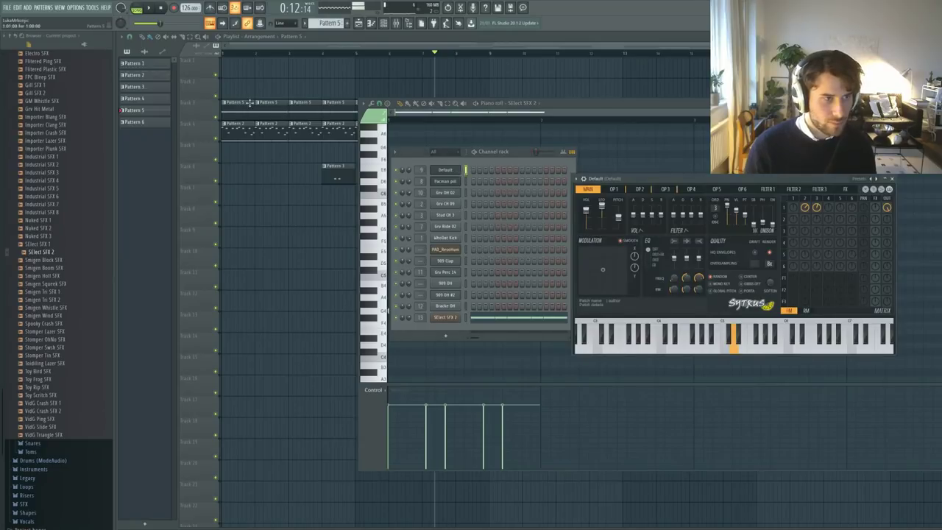
pyautogui.press('F12')
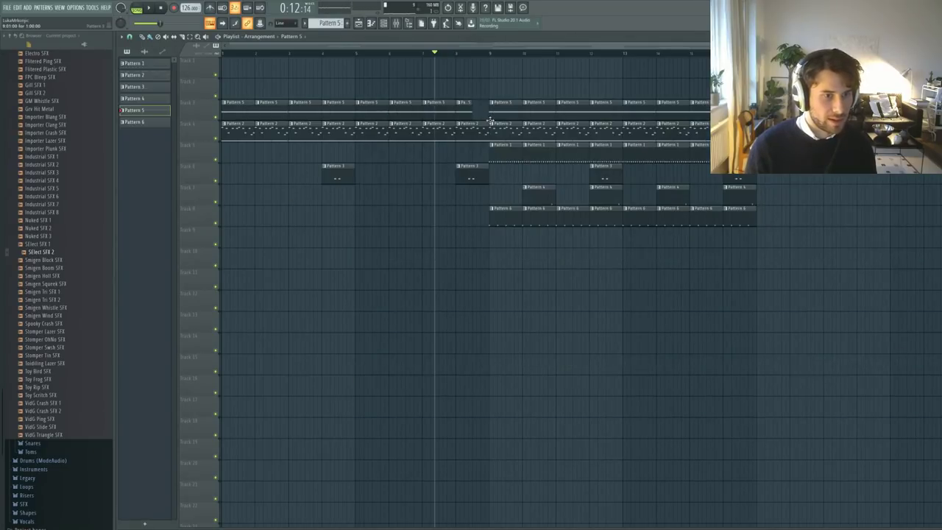
# - Add a new channel below the Default synth from Pattern 3 and load 3x Osc into it
pyautogui.doubleClick(472, 172)
pyautogui.press('F6')
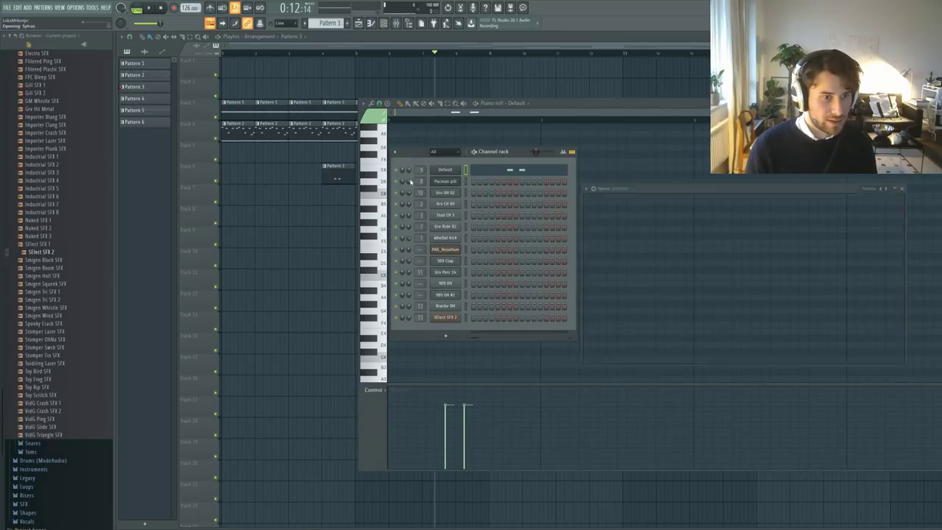
pyautogui.hotkey('alt', 'c')
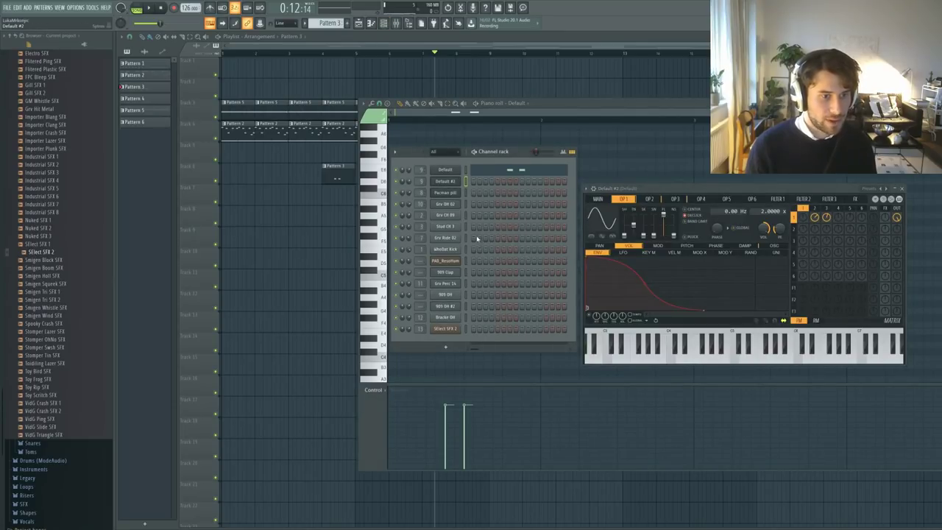
pyautogui.click(443, 182)
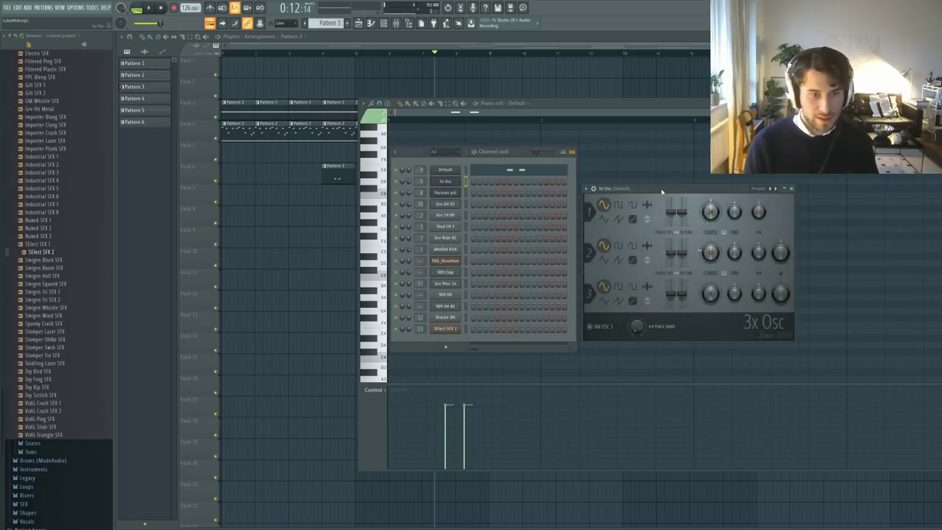
pyautogui.moveTo(661, 190); pyautogui.dragTo(696, 173)
pyautogui.click(449, 184)
pyautogui.click(449, 184)
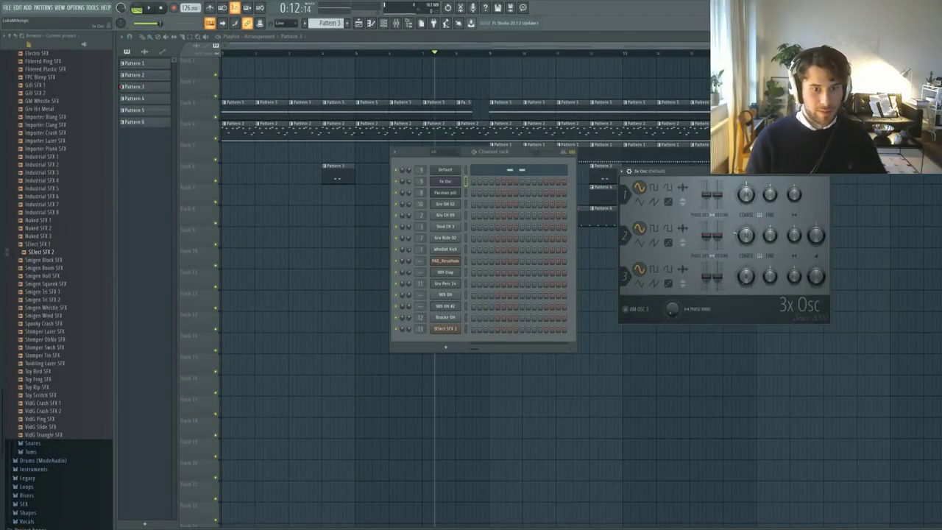
pyautogui.moveTo(679, 172); pyautogui.dragTo(729, 173)
pyautogui.moveTo(518, 158); pyautogui.dragTo(511, 158)
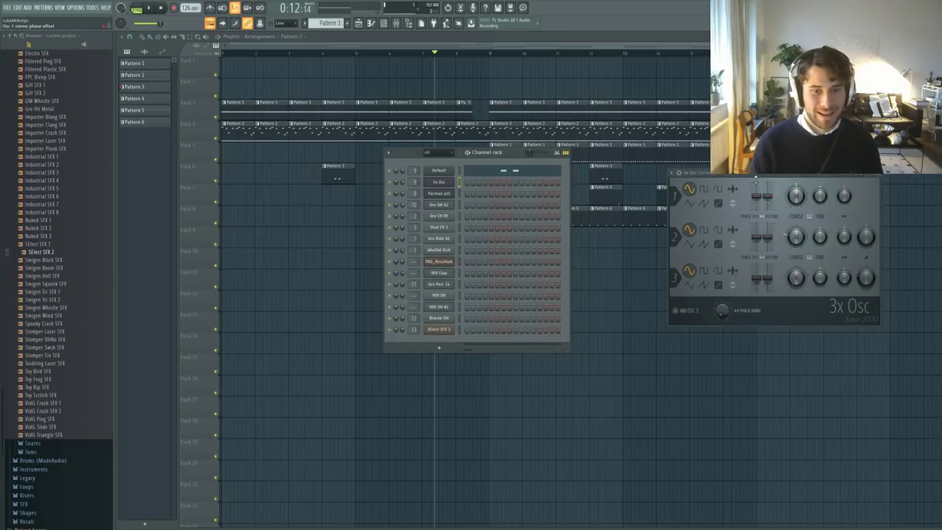
pyautogui.moveTo(755, 177); pyautogui.dragTo(726, 185)
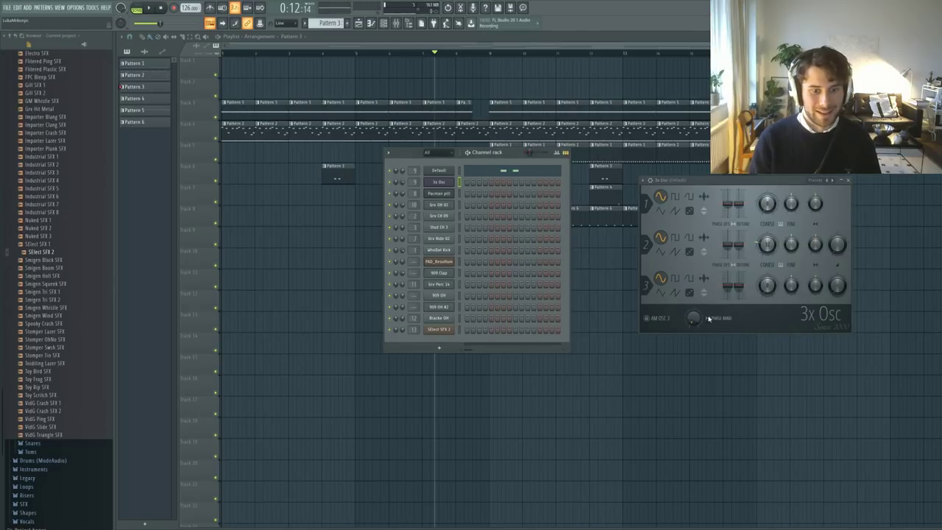
# - Enable Mono in the 3x Osc channel's polyphony settings and play a few test notes
pyautogui.click(651, 180)
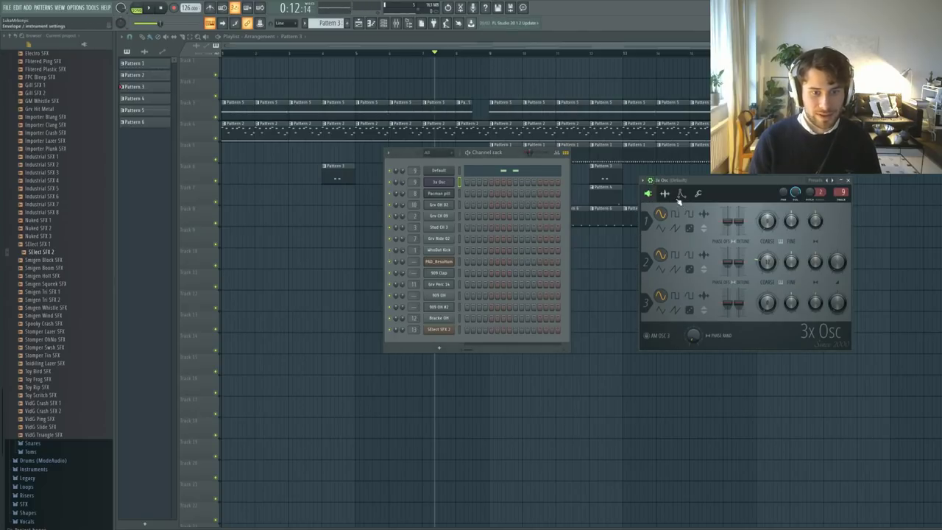
pyautogui.click(680, 193)
pyautogui.click(665, 194)
pyautogui.click(697, 194)
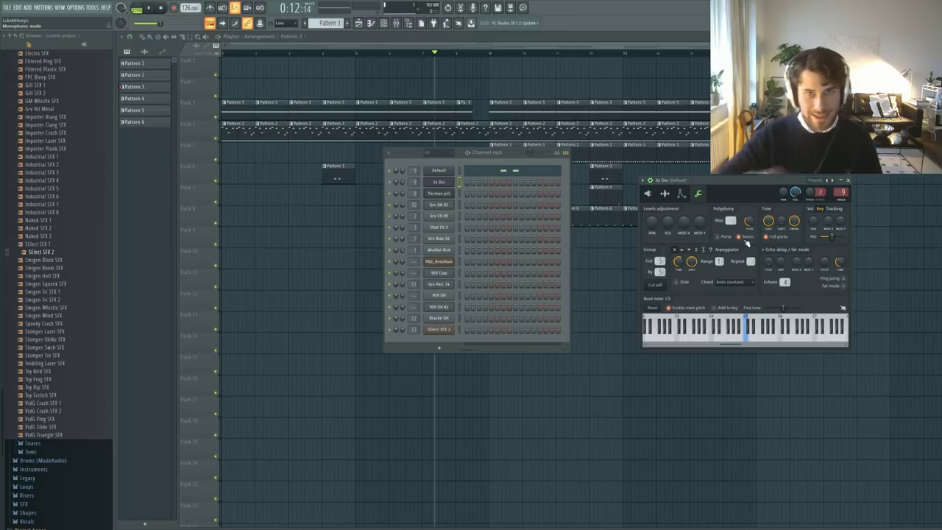
pyautogui.press('s')
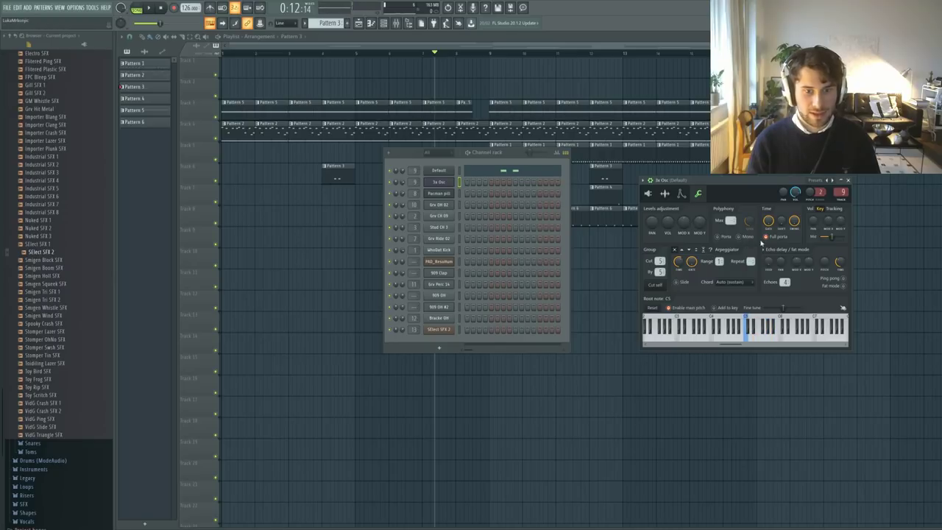
pyautogui.click(748, 237)
pyautogui.press('e')
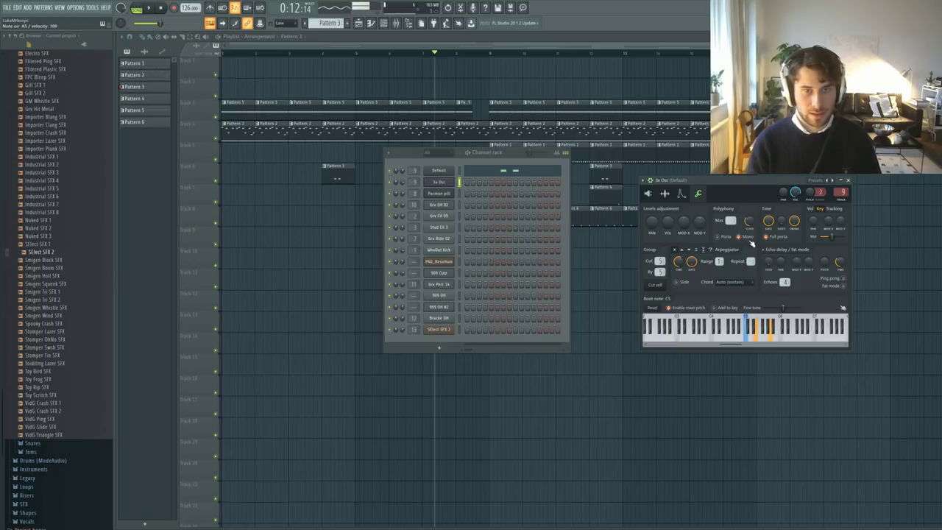
# - Set the playhead to bar 9 and open Pattern 5 from its clip there to check it
pyautogui.moveTo(486, 54); pyautogui.dragTo(491, 55)
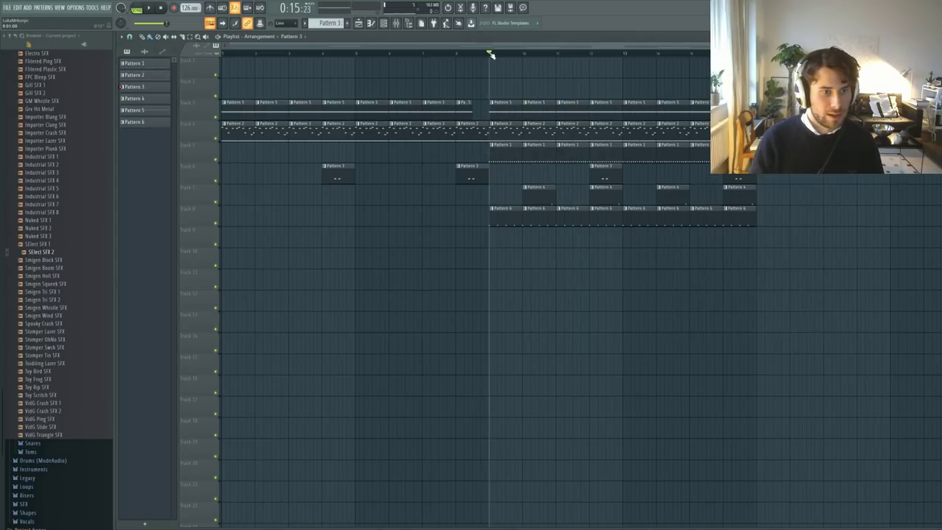
pyautogui.doubleClick(503, 113)
pyautogui.press('e')
pyautogui.rightClick(564, 90)
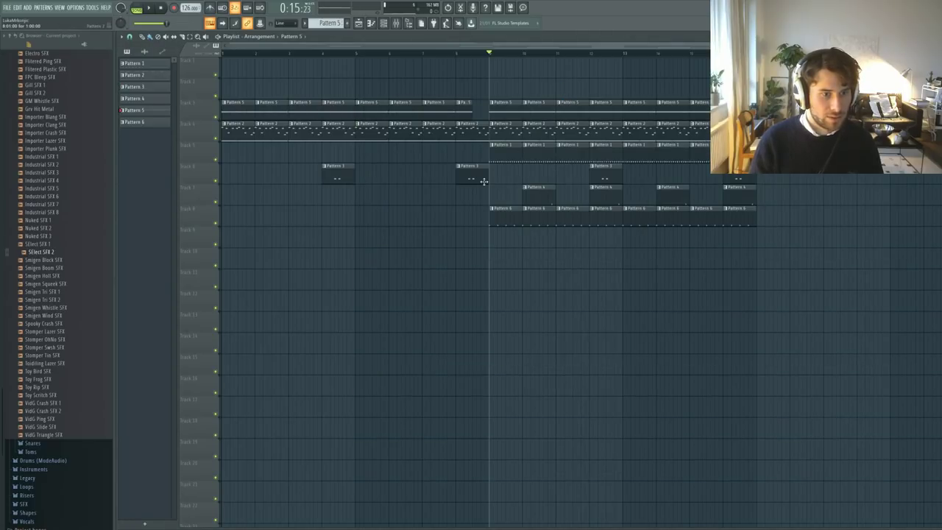
# - Open Pattern 3, switch playback to pattern mode, and bring up the piano roll of the 3x Osc channel
pyautogui.doubleClick(483, 181)
pyautogui.click(137, 7)
pyautogui.press('space')
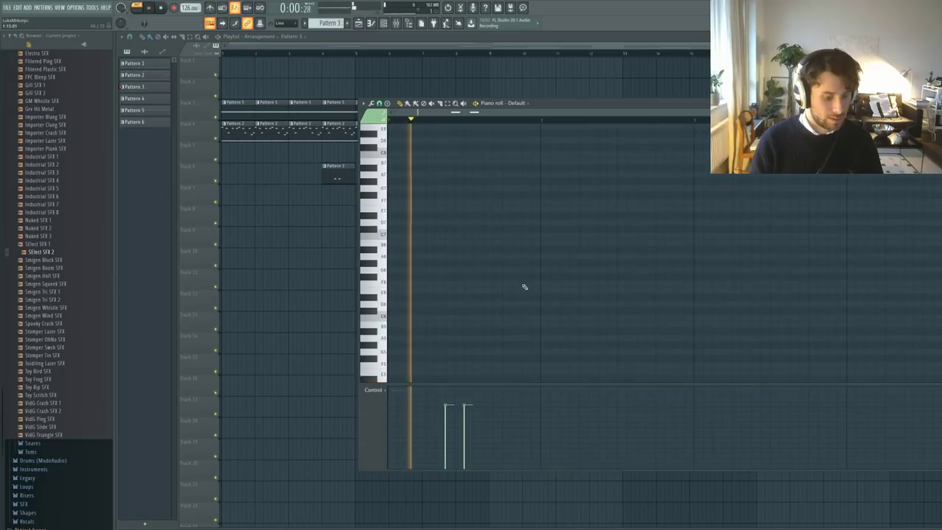
pyautogui.press('F6')
pyautogui.press('F7')
pyautogui.press('space')
pyautogui.scroll(-5, 398, 266)
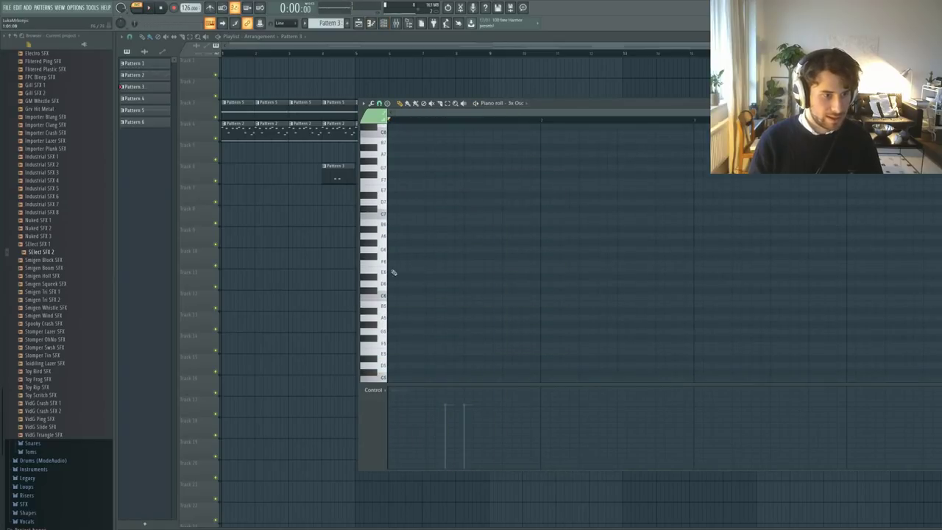
# - Draw two consecutive E4 notes at the start of the 3x Osc part in Pattern 3
pyautogui.scroll(-3, 403, 280)
pyautogui.moveTo(405, 294); pyautogui.dragTo(377, 231)
pyautogui.press('space')
pyautogui.press('space')
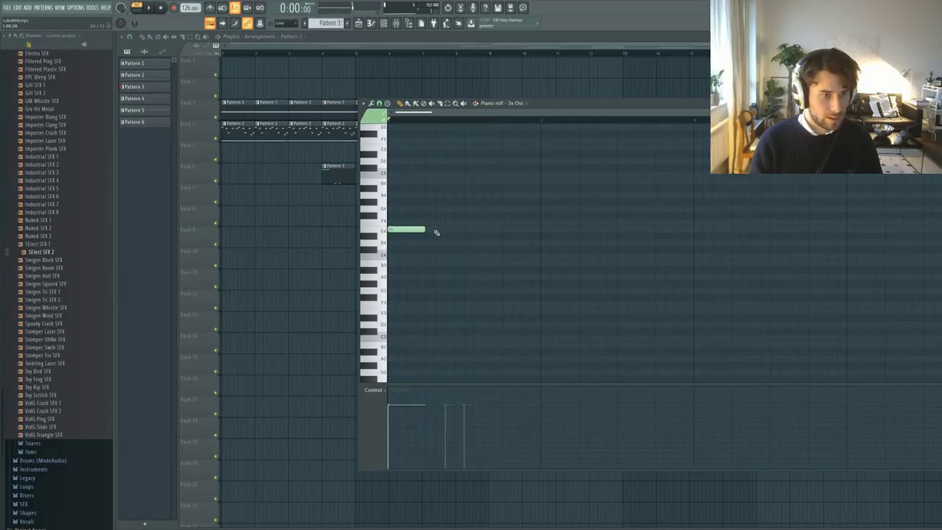
pyautogui.click(431, 230)
pyautogui.scroll(6, 418, 229)
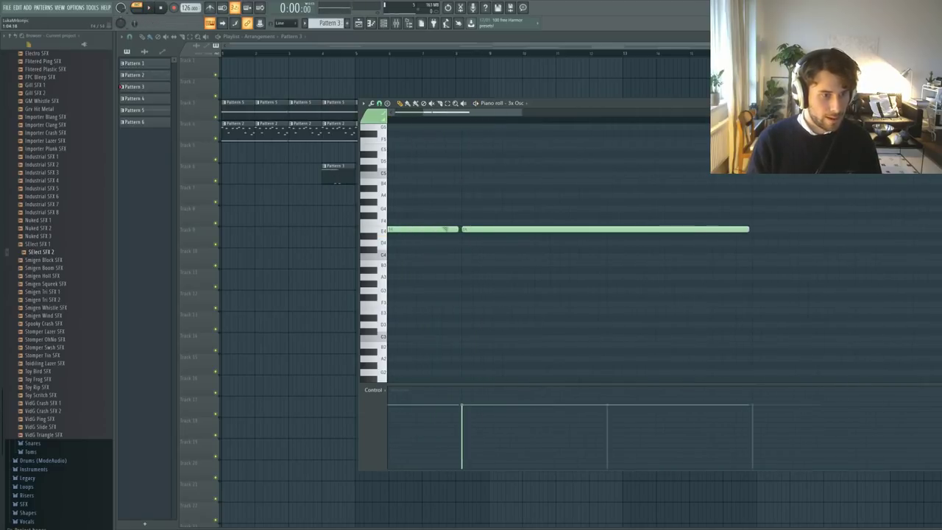
# - Shorten the second E4 note and add a third E4 note halfway through the bar's third beat
pyautogui.hotkey('ctrl', 'a')
pyautogui.hotkey('ctrl', 'd')
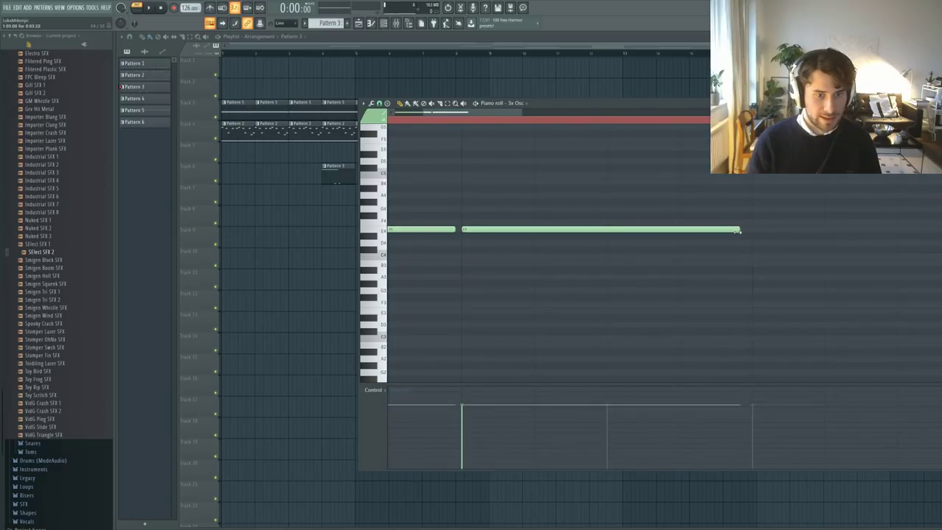
pyautogui.moveTo(743, 230); pyautogui.dragTo(598, 231)
pyautogui.scroll(-6, 602, 231)
pyautogui.press('space')
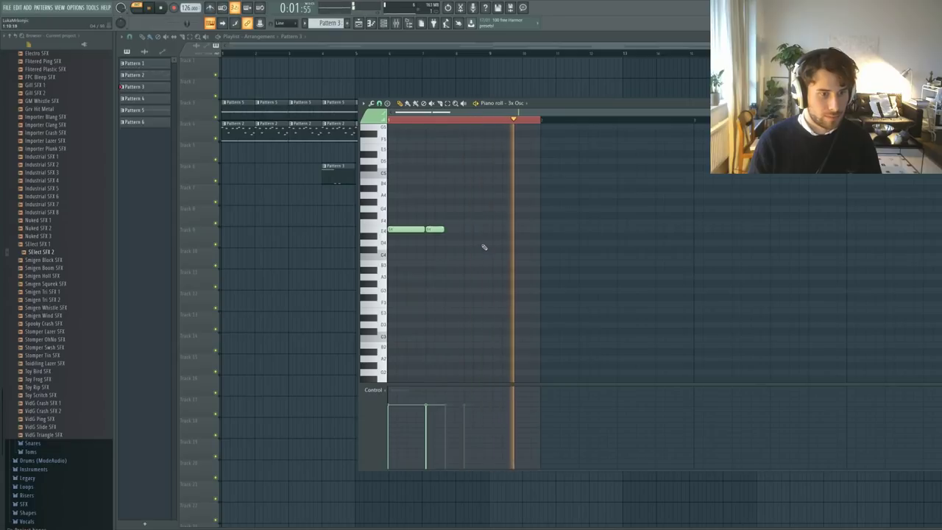
pyautogui.click(486, 230)
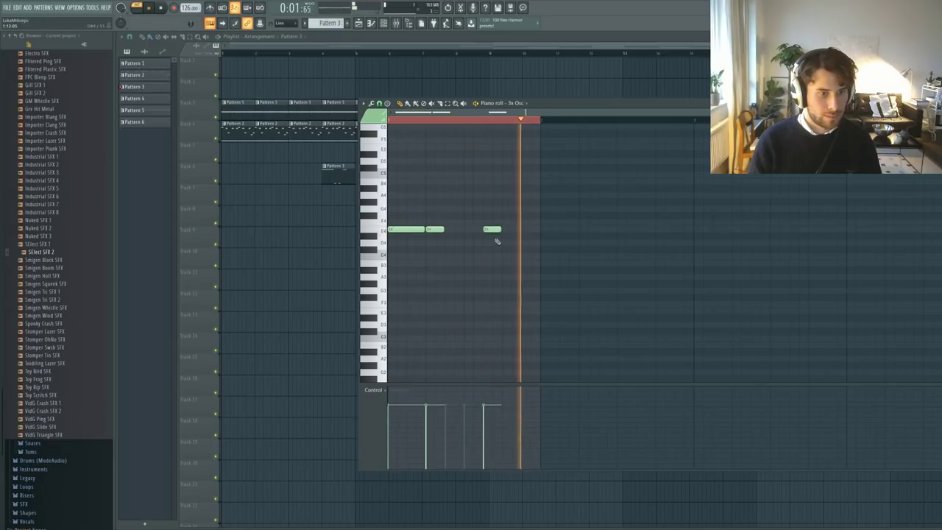
# - Set the song position to bar 9 and move the 3x Osc notes out of Pattern 3 into a new pattern
pyautogui.click(366, 96)
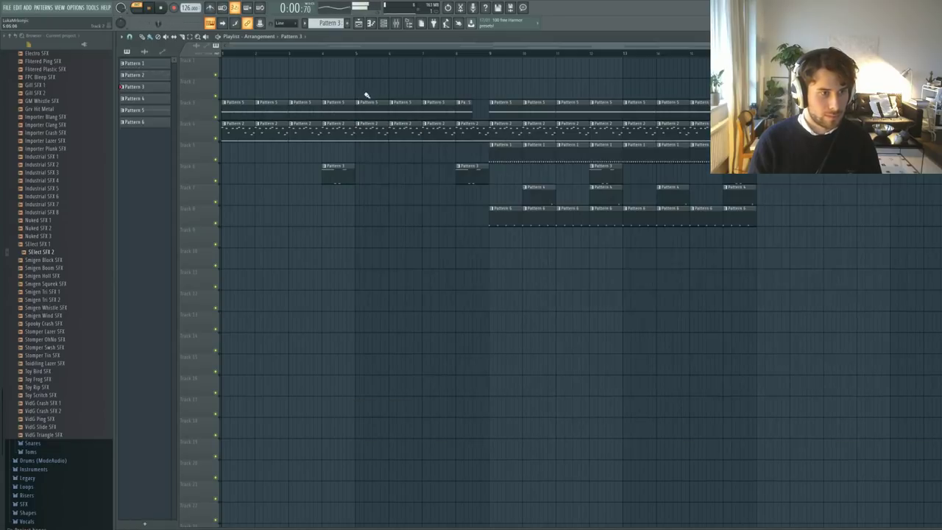
pyautogui.click(491, 56)
pyautogui.press('F6')
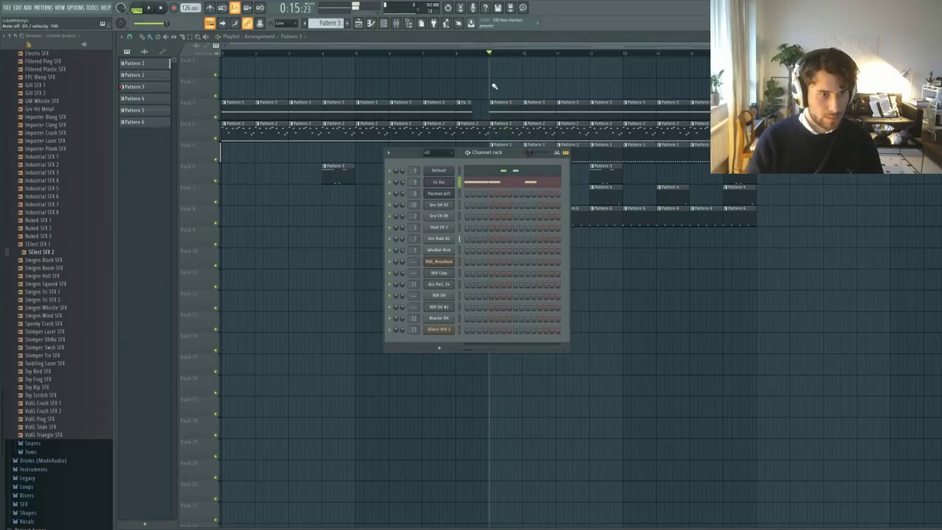
pyautogui.click(485, 181)
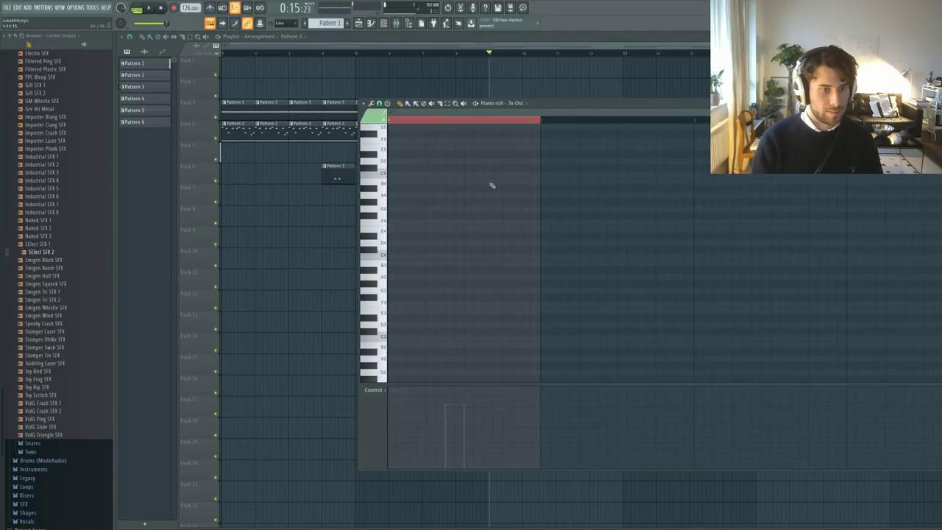
pyautogui.press('F6')
pyautogui.press('F4')
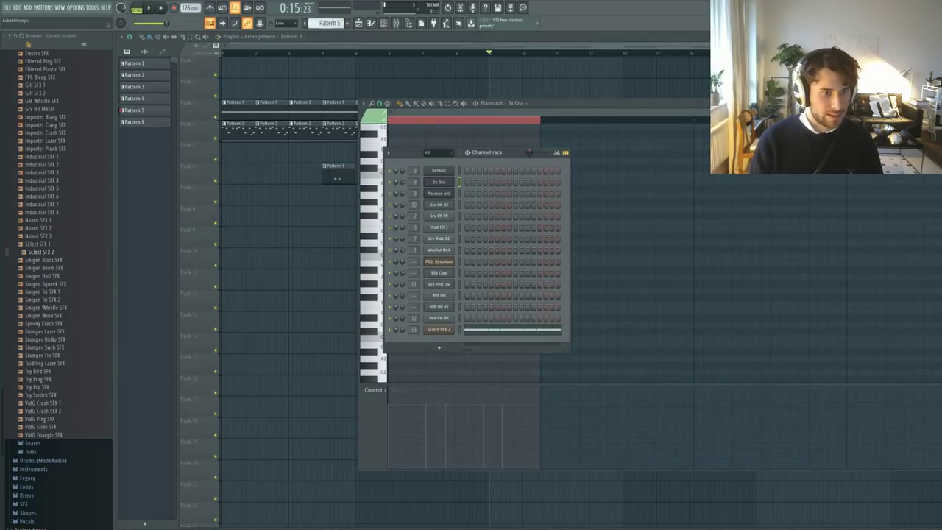
pyautogui.click(682, 246)
pyautogui.hotkey('ctrl', 'v')
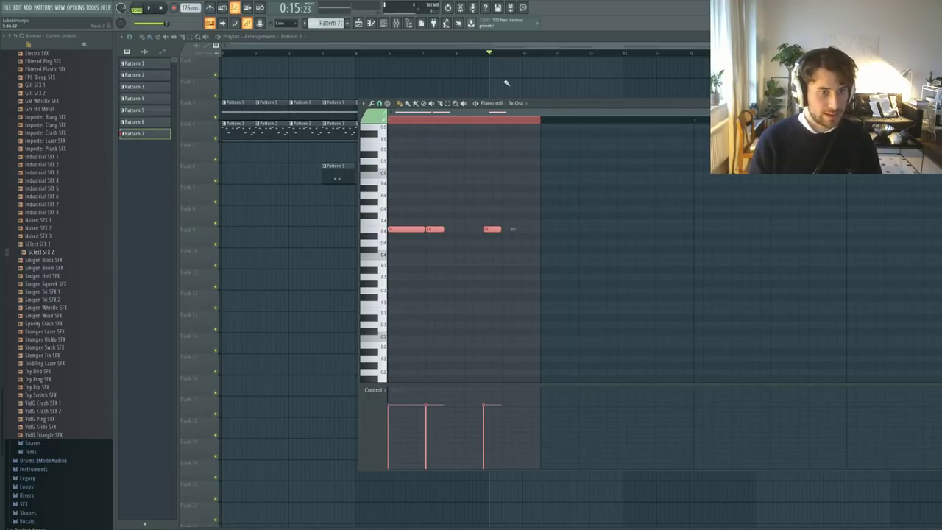
# - Place repeated Pattern 7 clips on Track 2 from bar 9 onward and play the section
pyautogui.click(500, 85)
pyautogui.moveTo(496, 95); pyautogui.dragTo(706, 92)
pyautogui.press('space')
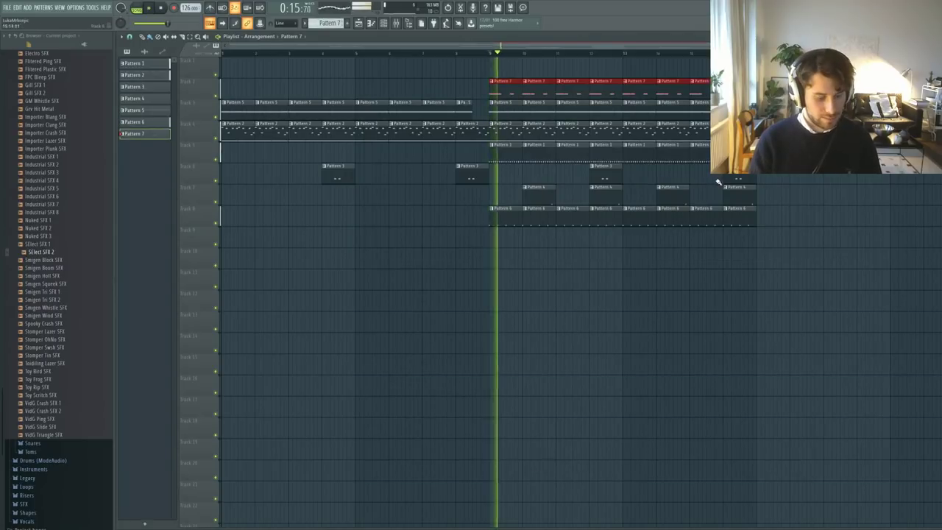
# - Reopen Pattern 7's 3x Osc notes and add a short A4 note, shifting it to the bar's last eighth
pyautogui.press('F6')
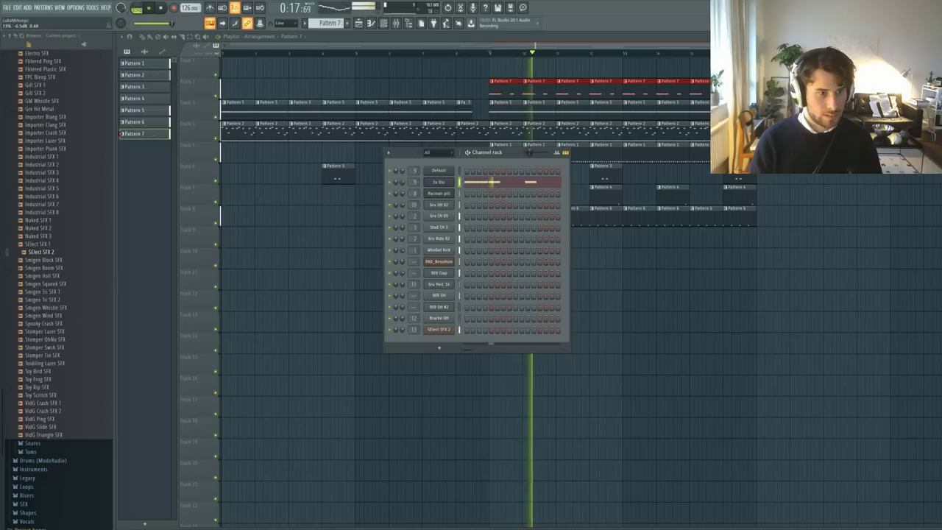
pyautogui.click(506, 184)
pyautogui.press('space')
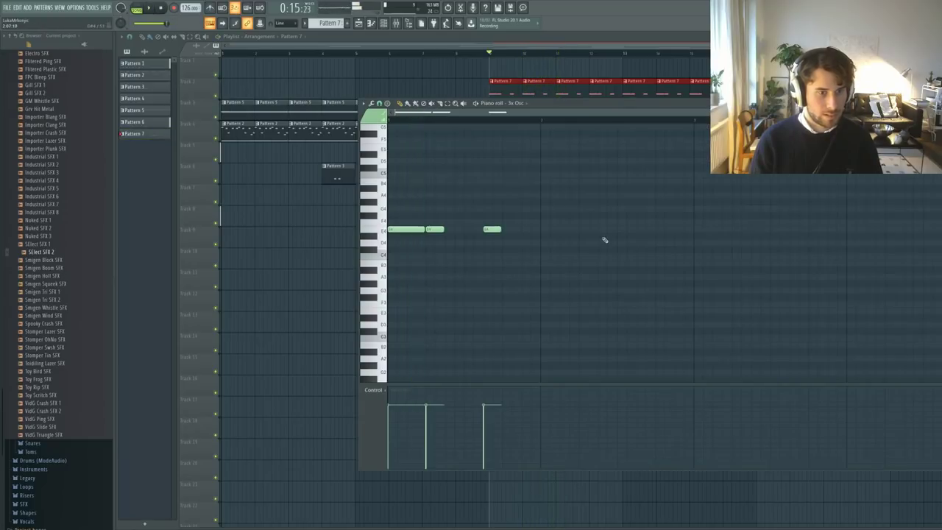
pyautogui.scroll(-2, 509, 216)
pyautogui.scroll(3, 486, 216)
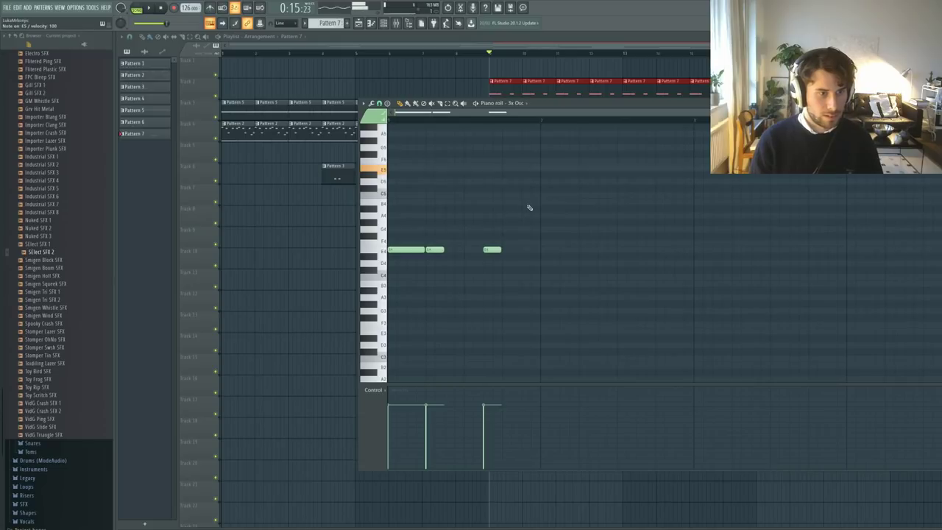
pyautogui.click(520, 216)
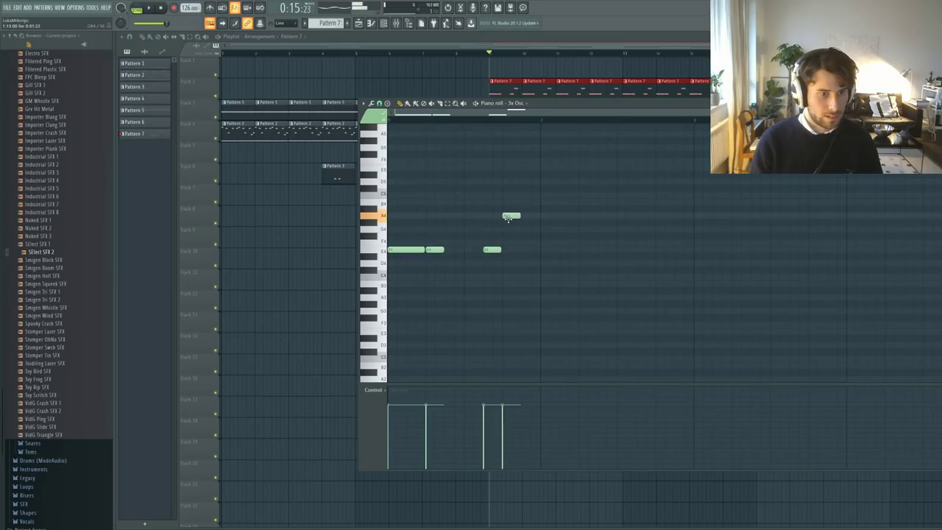
pyautogui.press('space')
pyautogui.moveTo(522, 216)
pyautogui.mouseDown()
pyautogui.moveTo(555, 215)
pyautogui.moveTo(537, 216)
pyautogui.mouseUp()
# - Add an E4 note just before the A4 note and lower the A4 note to G4 during playback
pyautogui.press('space')
pyautogui.press('space')
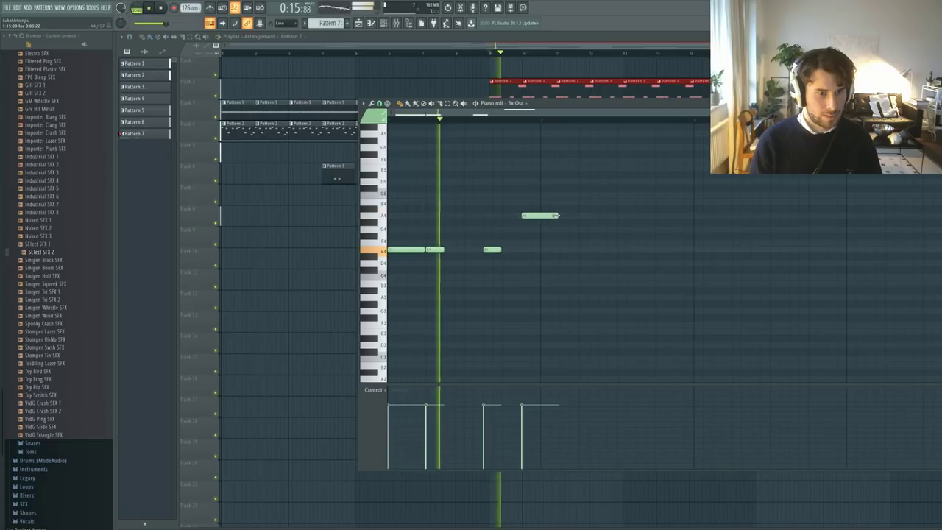
pyautogui.click(509, 249)
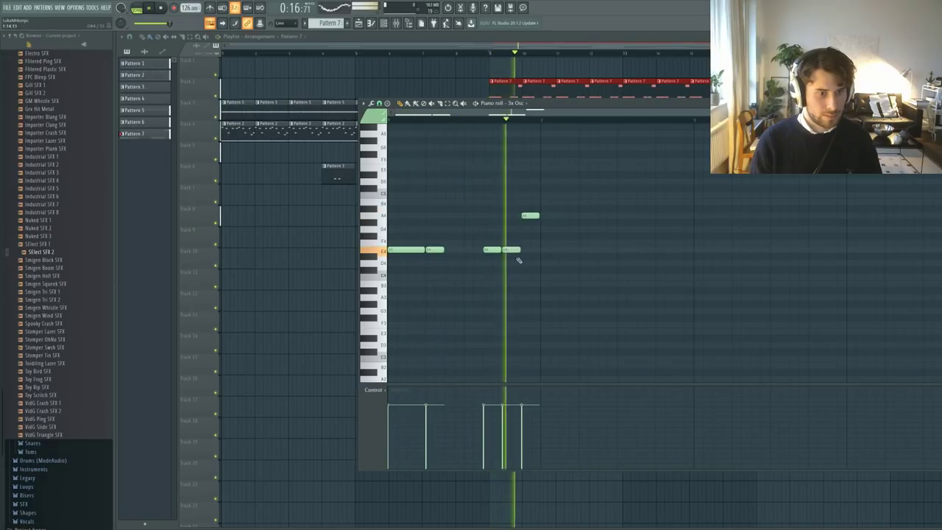
pyautogui.moveTo(529, 216); pyautogui.dragTo(530, 231)
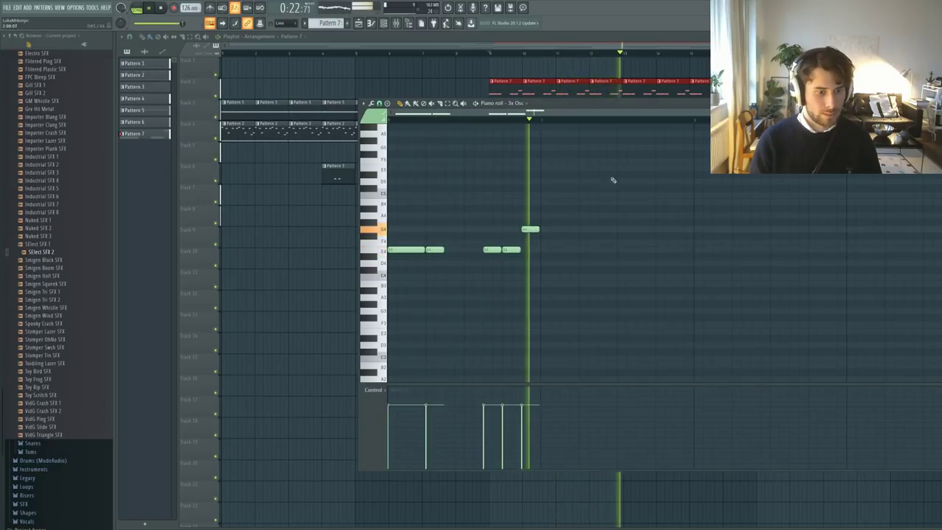
# - Check the 3x Osc channel's mixer track and plugin settings while listening to Pattern 7
pyautogui.press('F6')
pyautogui.press('space')
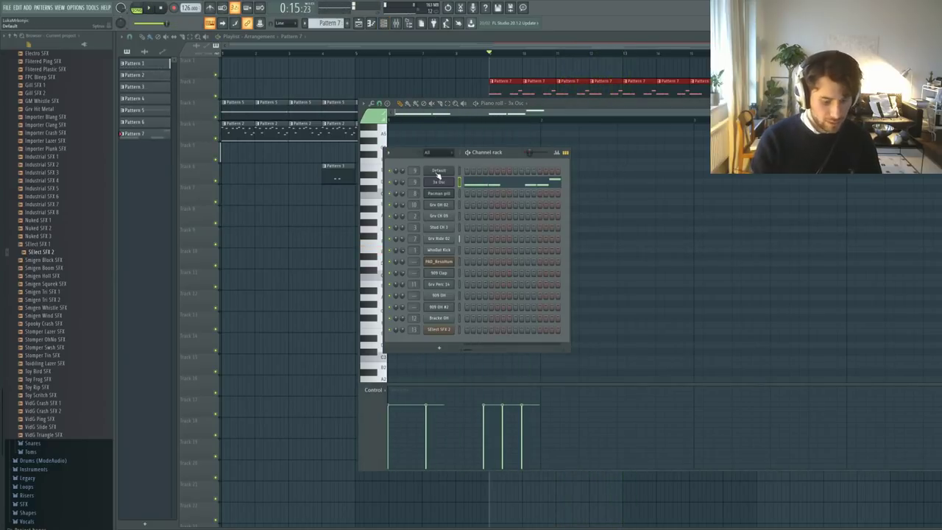
pyautogui.press('F9')
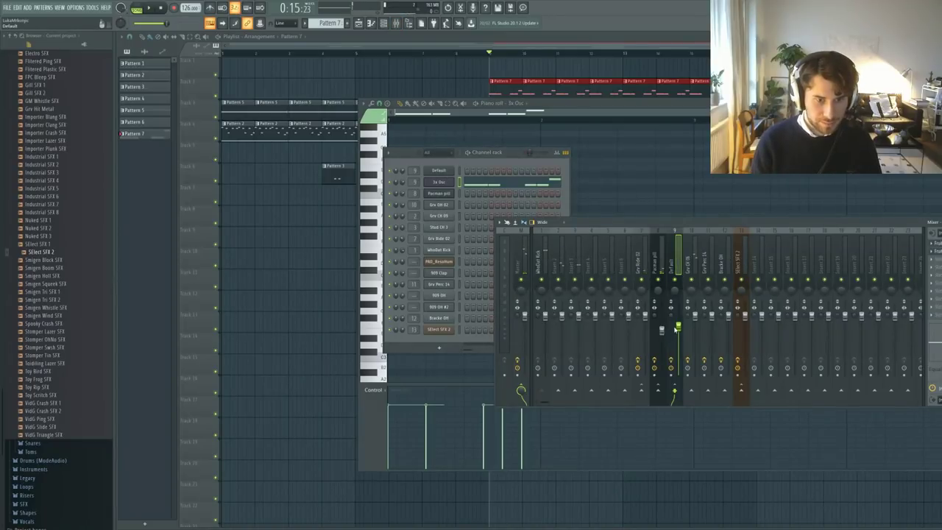
pyautogui.press('F7')
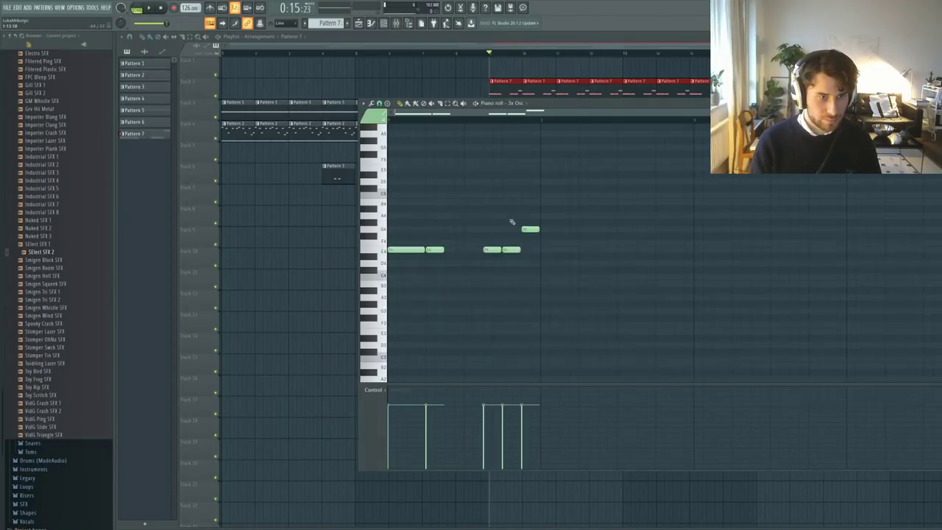
pyautogui.press('F6')
pyautogui.click(438, 182)
pyautogui.press('space')
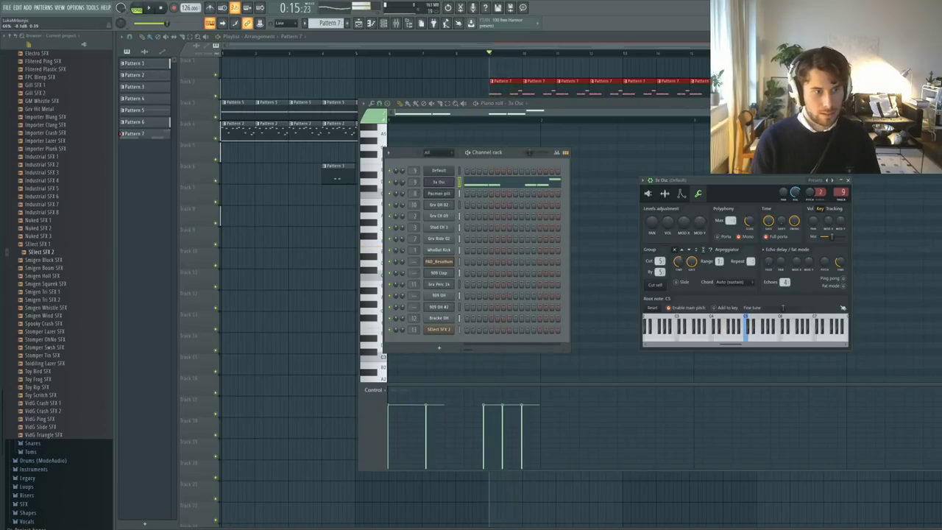
pyautogui.press('space')
pyautogui.press('F7')
pyautogui.press('space')
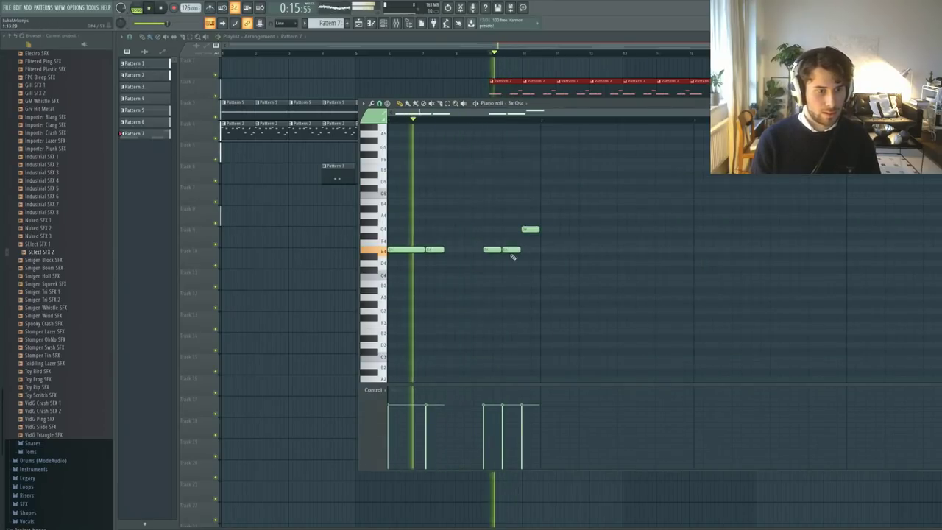
# - Delete the G4 note and the two E4 notes before it from the 3x Osc part
pyautogui.press('space')
pyautogui.rightClick(530, 230)
pyautogui.rightClick(510, 250)
pyautogui.rightClick(493, 250)
# - Shorten the second E4 note to a sixteenth or less and duplicate the two-note figure at the middle of the bar
pyautogui.moveTo(428, 261); pyautogui.dragTo(519, 252)
pyautogui.press('space')
pyautogui.press('space')
pyautogui.scroll(-5, 534, 249)
pyautogui.hotkey('ctrl', 'a')
pyautogui.moveTo(408, 251); pyautogui.dragTo(484, 251)
pyautogui.keyDown('ctrl'); pyautogui.click(533, 289); pyautogui.keyUp('ctrl')
pyautogui.press('space')
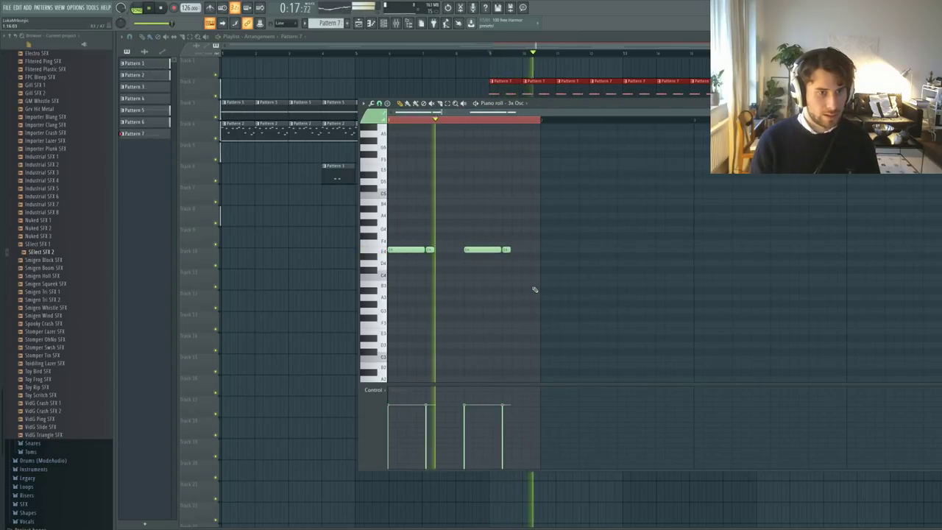
# - Add a short E4 note in the gap before the second long note, leaving the end of the bar empty
pyautogui.press('F6')
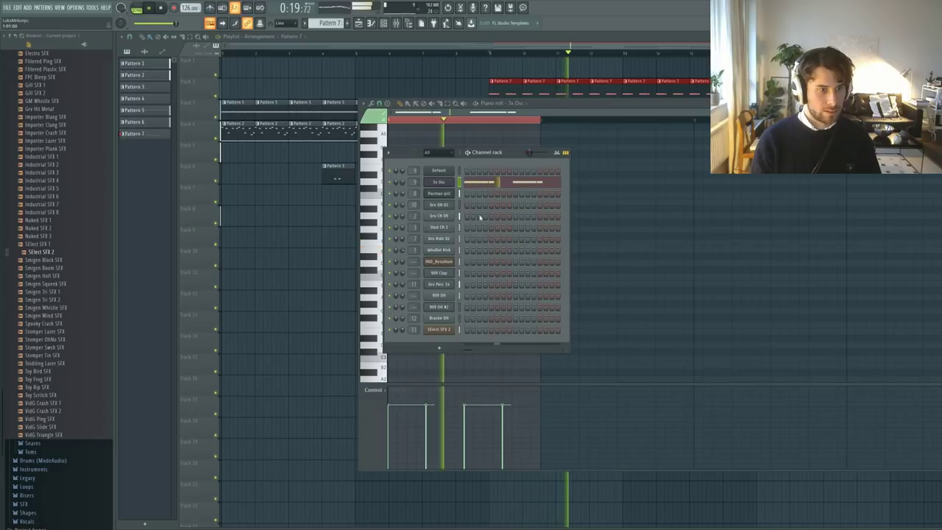
pyautogui.press('F6')
pyautogui.click(448, 249)
pyautogui.click(524, 249)
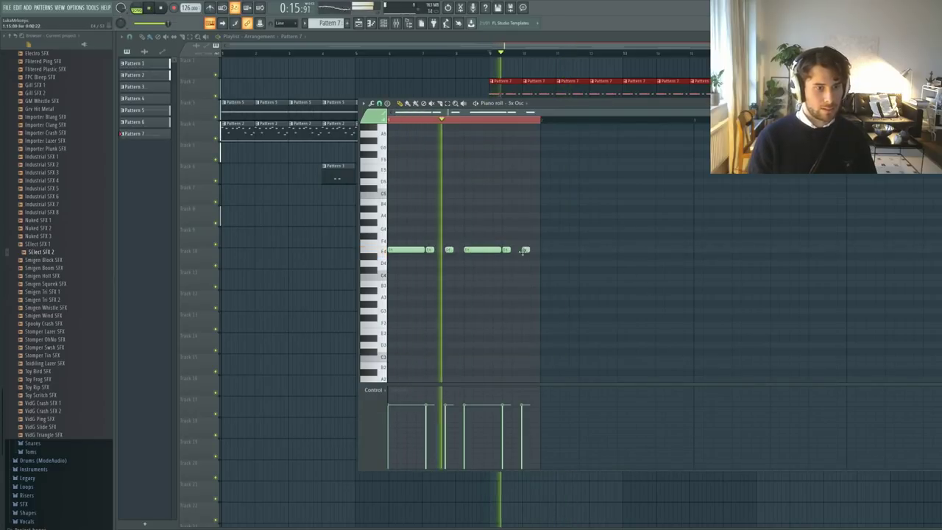
pyautogui.rightClick(525, 251)
pyautogui.press('space')
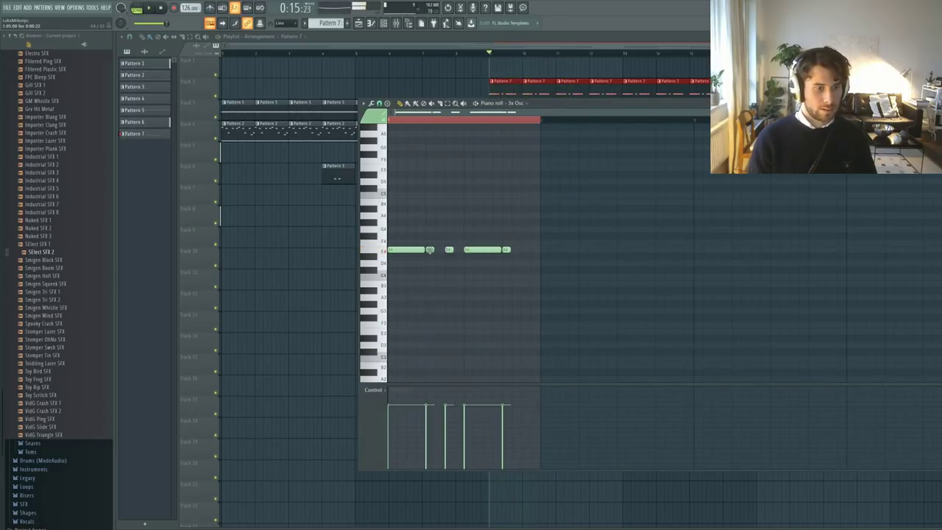
# - Fill the gap before the second long note with evenly spaced, back-to-back short E4 notes
pyautogui.scroll(6, 447, 251)
pyautogui.click(495, 251)
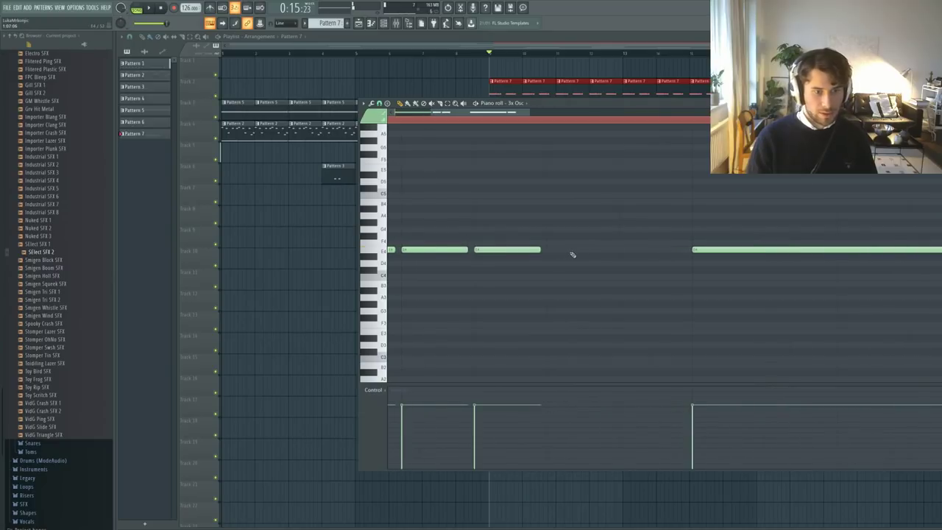
pyautogui.click(569, 251)
pyautogui.rightClick(552, 252)
pyautogui.click(552, 251)
pyautogui.click(627, 244)
pyautogui.press('space')
pyautogui.moveTo(627, 244); pyautogui.dragTo(625, 250)
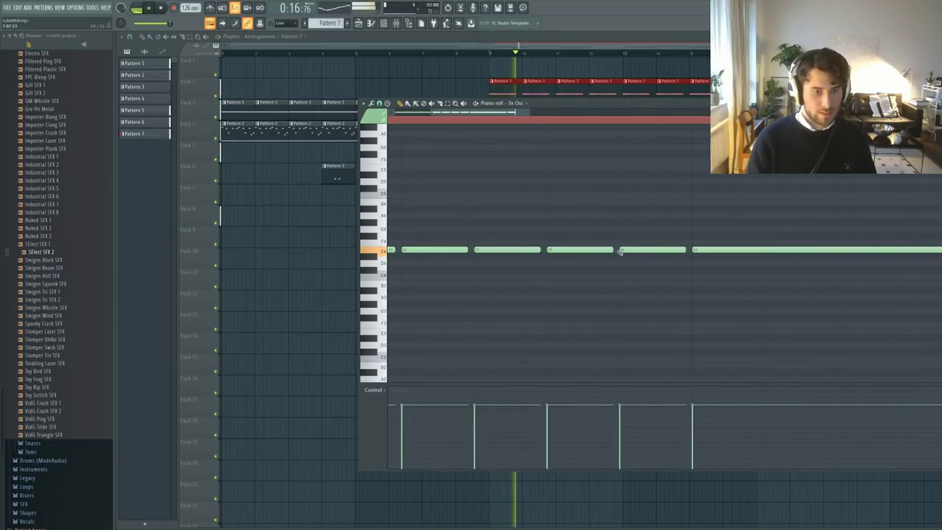
# - Fill the rest of the bar with three more short E4 notes spaced like the previous ones
pyautogui.scroll(-4, 535, 266)
pyautogui.scroll(5, 519, 269)
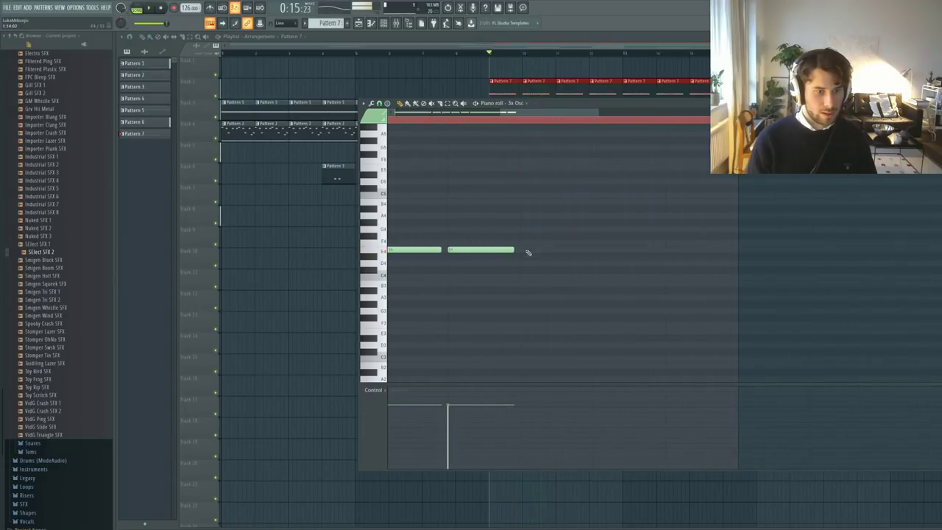
pyautogui.click(526, 250)
pyautogui.moveTo(580, 250); pyautogui.dragTo(572, 250)
pyautogui.click(605, 251)
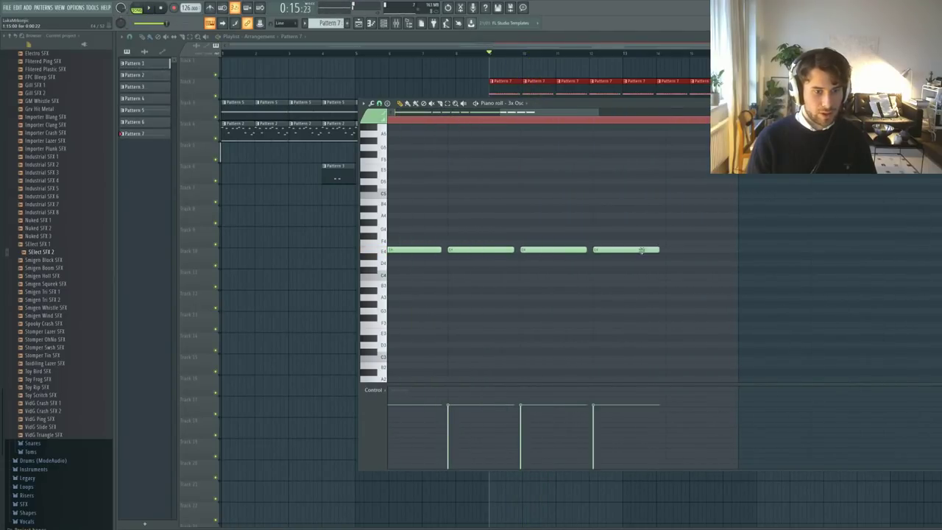
pyautogui.click(667, 251)
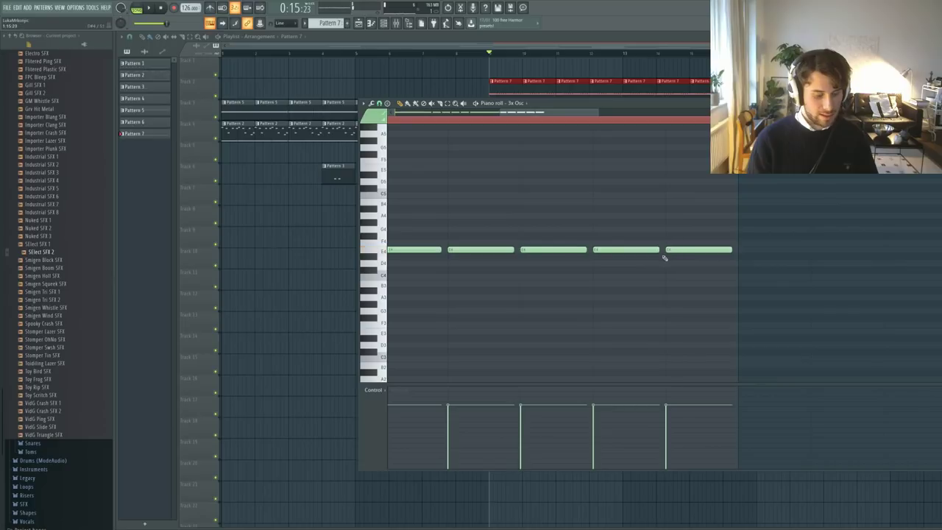
# - Open the 3x Osc plugin, try the saw waveforms on oscillator 2, and set it to sine
pyautogui.press('F6')
pyautogui.click(444, 182)
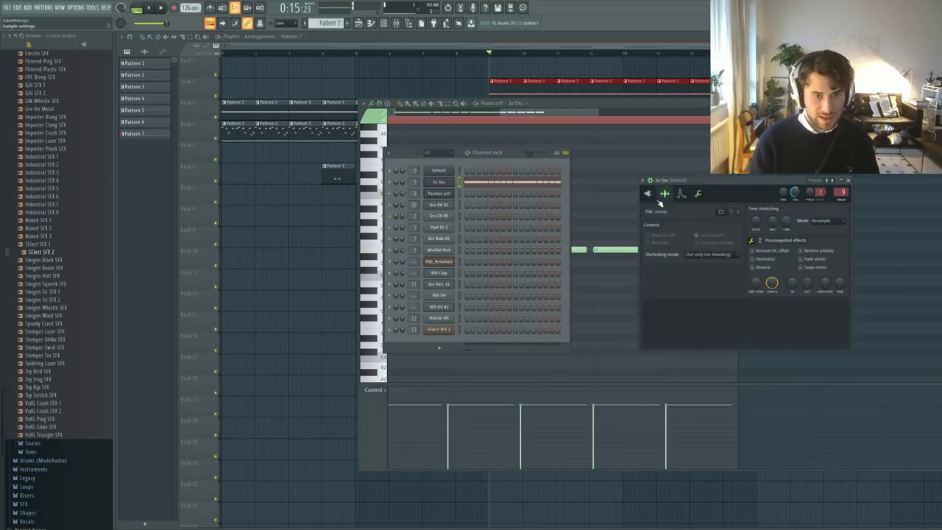
pyautogui.click(660, 269)
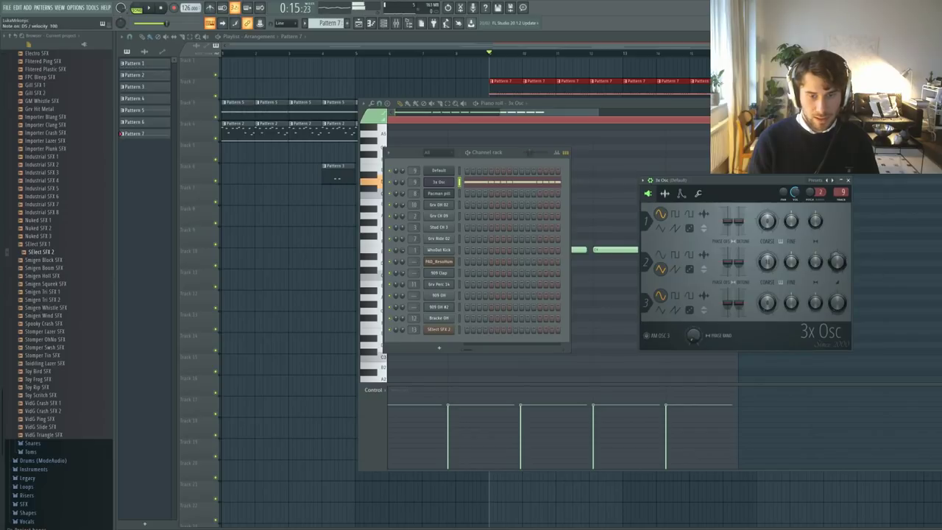
pyautogui.click(674, 270)
pyautogui.click(661, 255)
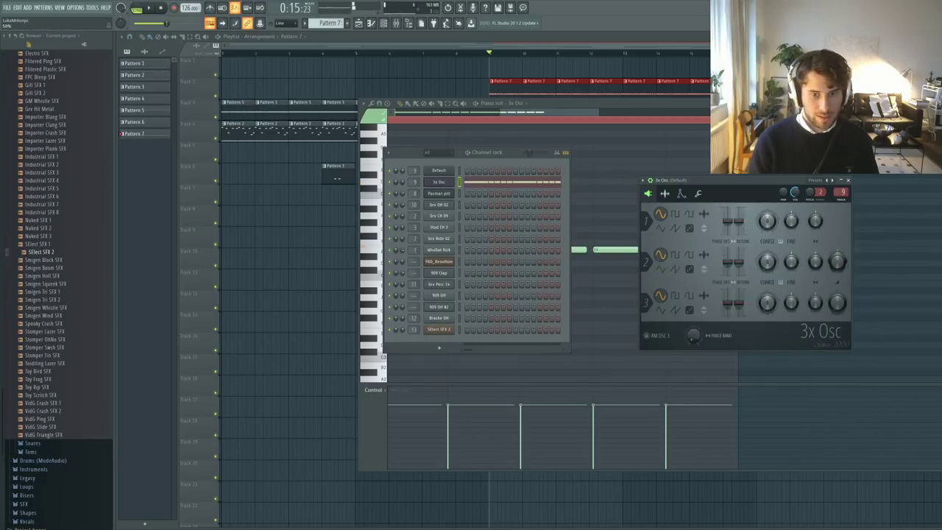
# - Try the saw waveform on oscillator 2 against the rhythm and switch it back to sine
pyautogui.click(674, 270)
pyautogui.press('space')
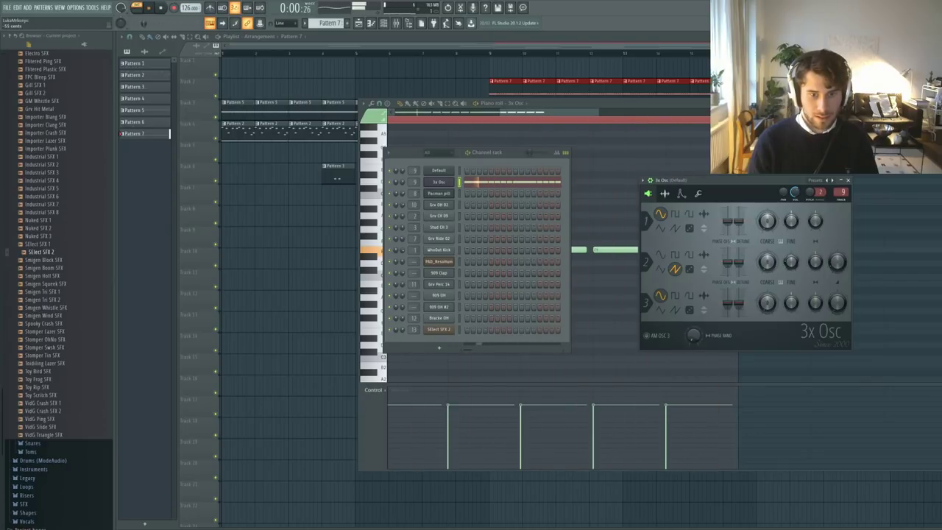
pyautogui.press('space')
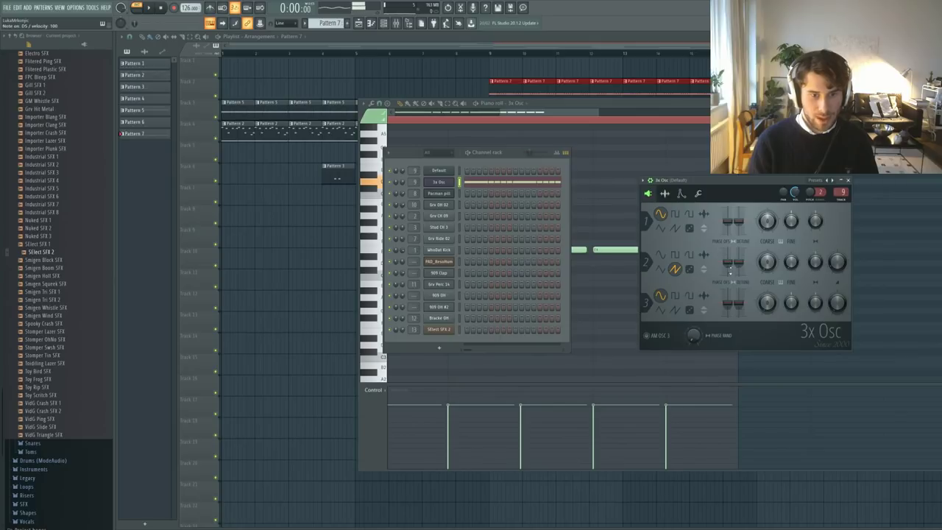
pyautogui.moveTo(727, 250); pyautogui.dragTo(727, 263)
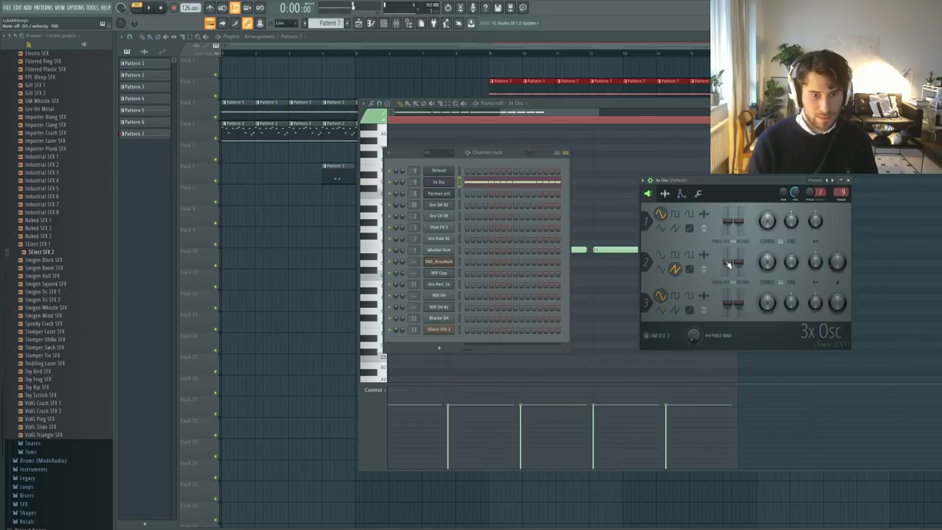
pyautogui.click(658, 257)
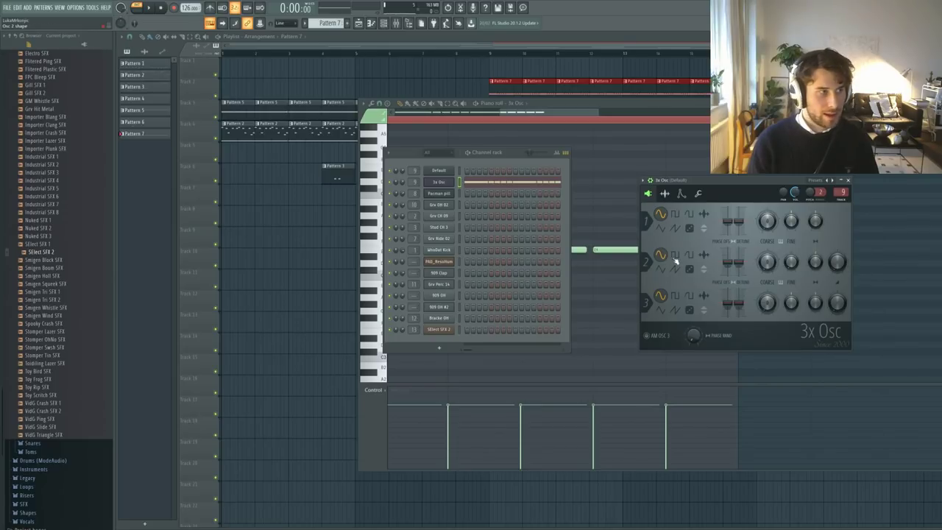
pyautogui.press('space')
pyautogui.press('space')
# - Clone the 3x Osc channel and replace the clone's instrument with Sytrus
pyautogui.hotkey('alt', 'c')
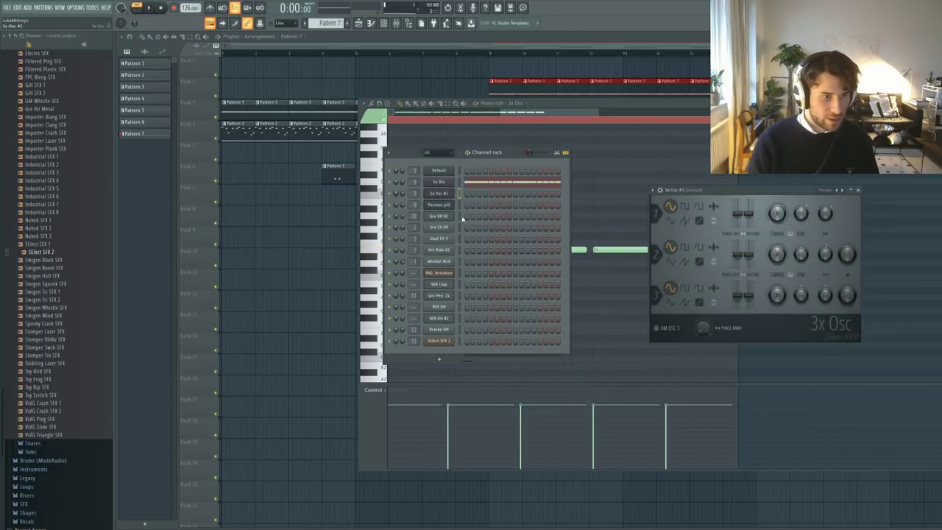
pyautogui.click(545, 417)
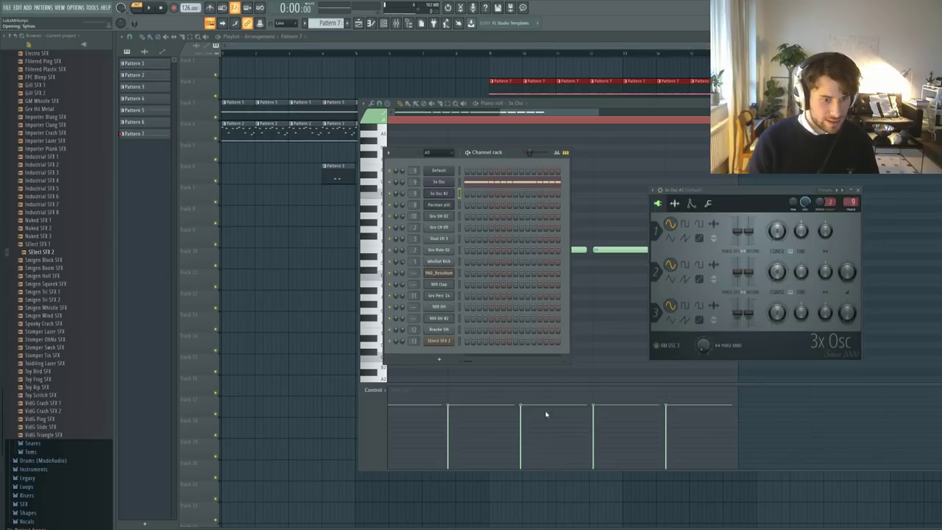
pyautogui.moveTo(750, 193); pyautogui.dragTo(724, 195)
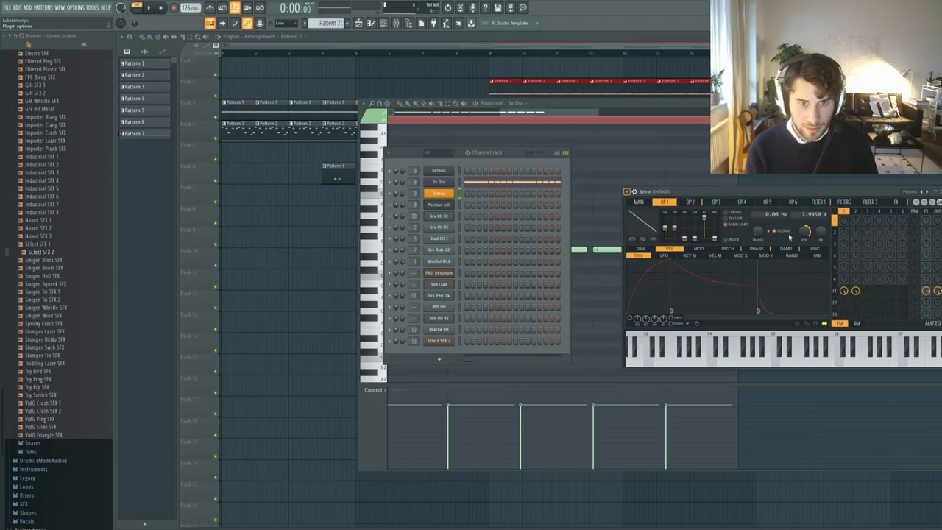
# - Audition Sytrus presets on the new channel and load Deep2
pyautogui.click(734, 521)
pyautogui.press('c')
pyautogui.click(927, 192)
pyautogui.press('c')
pyautogui.click(927, 193)
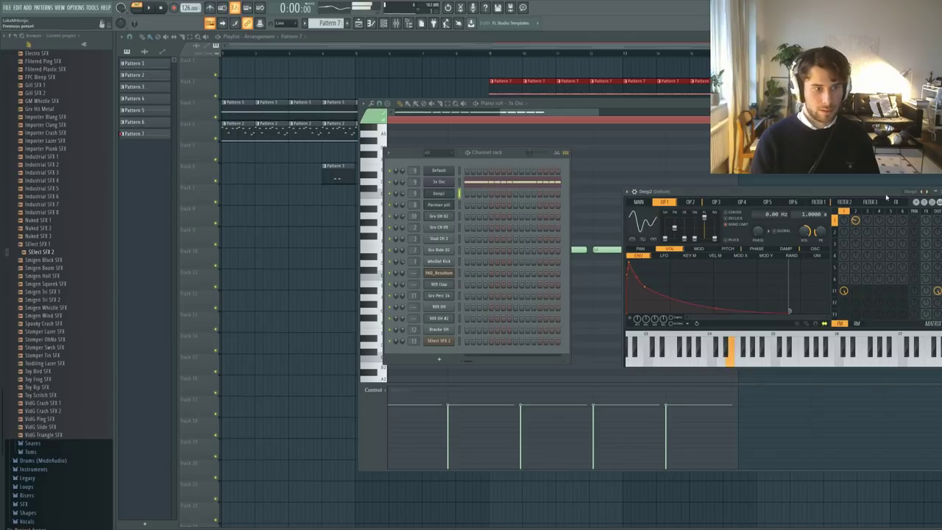
# - Copy all notes of the 3x Osc rhythm into the Deep2 channel of Pattern 7
pyautogui.click(473, 183)
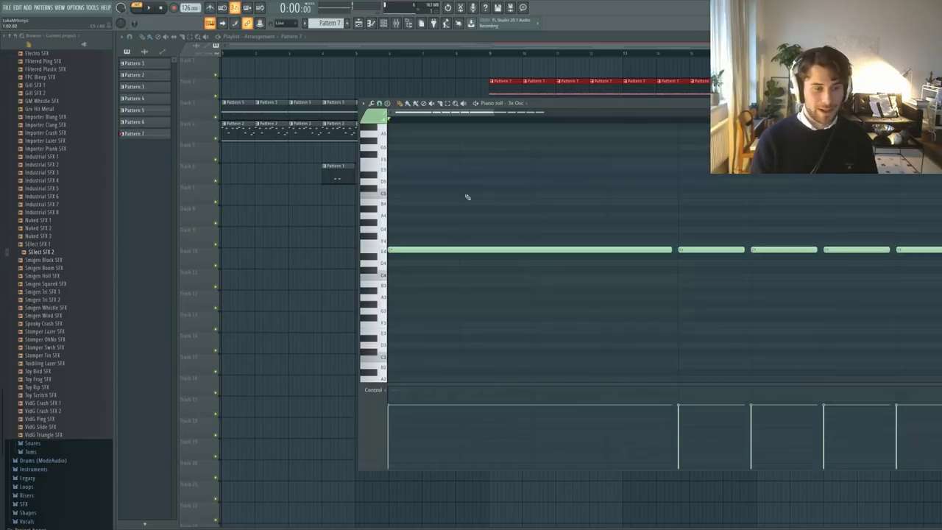
pyautogui.press('F6')
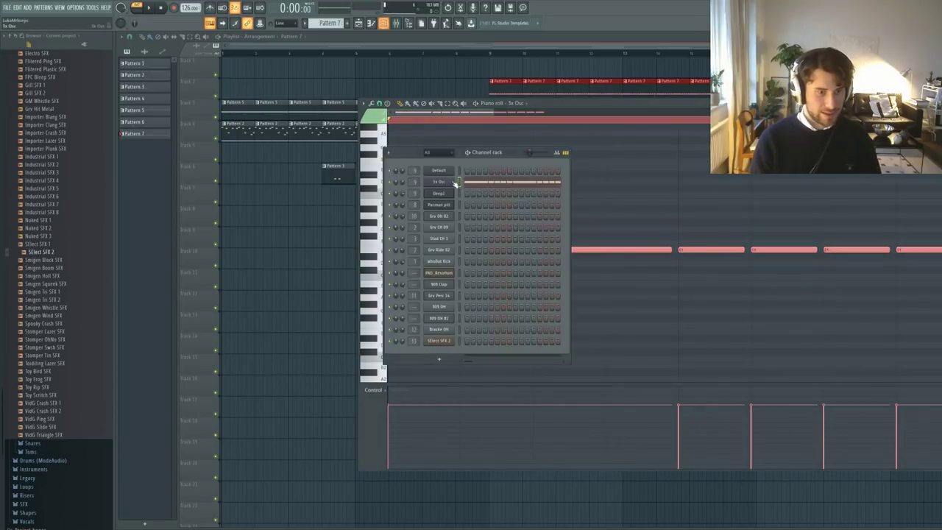
pyautogui.press('F7')
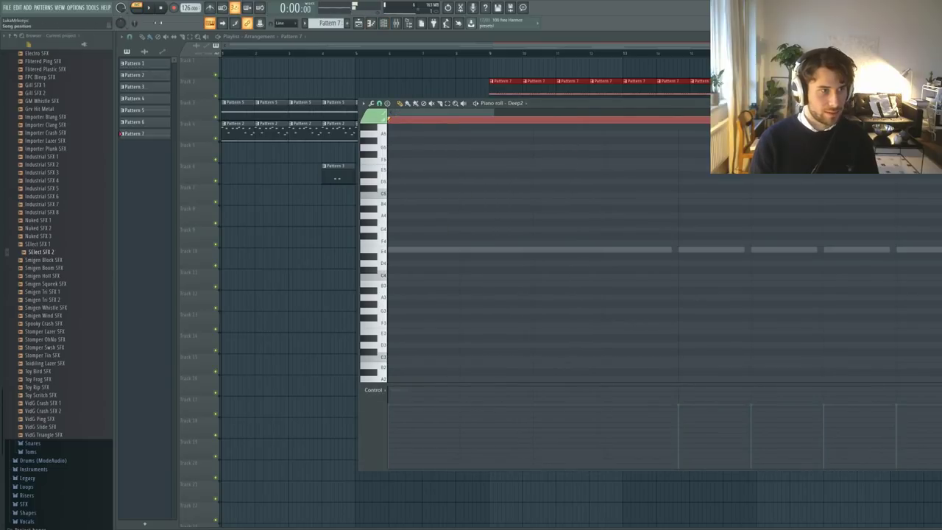
pyautogui.hotkey('ctrl', 'v')
# - Play Pattern 7 with the layered Deep2 sound, and listen to the arrangement from bar 9
pyautogui.press('space')
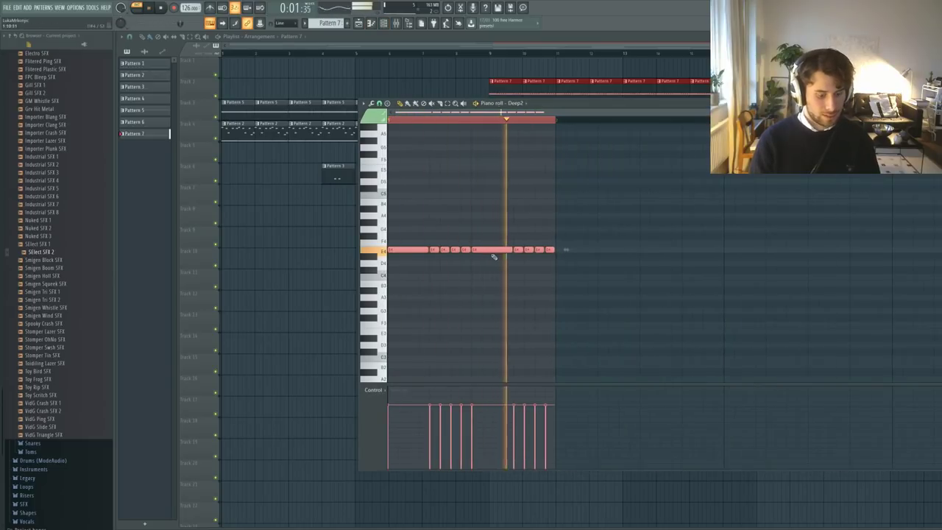
pyautogui.press('F6')
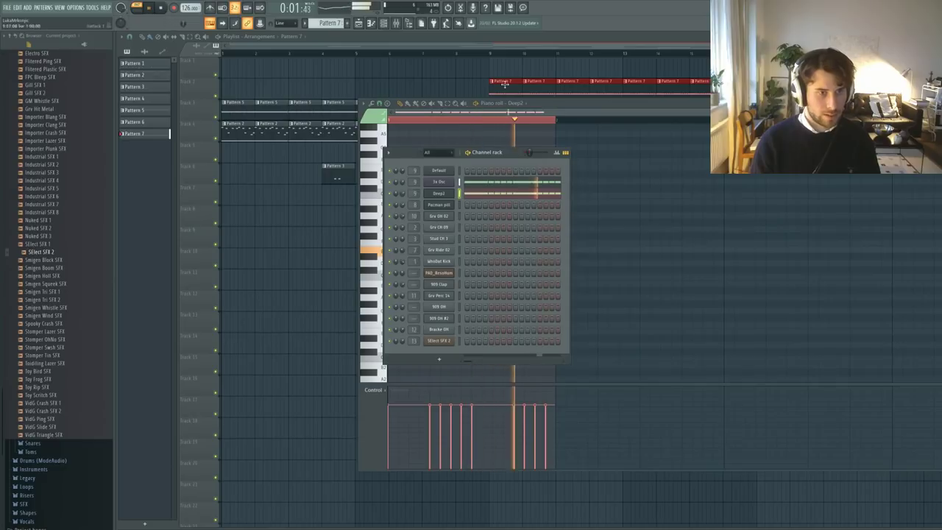
pyautogui.click(492, 54)
pyautogui.press('F6')
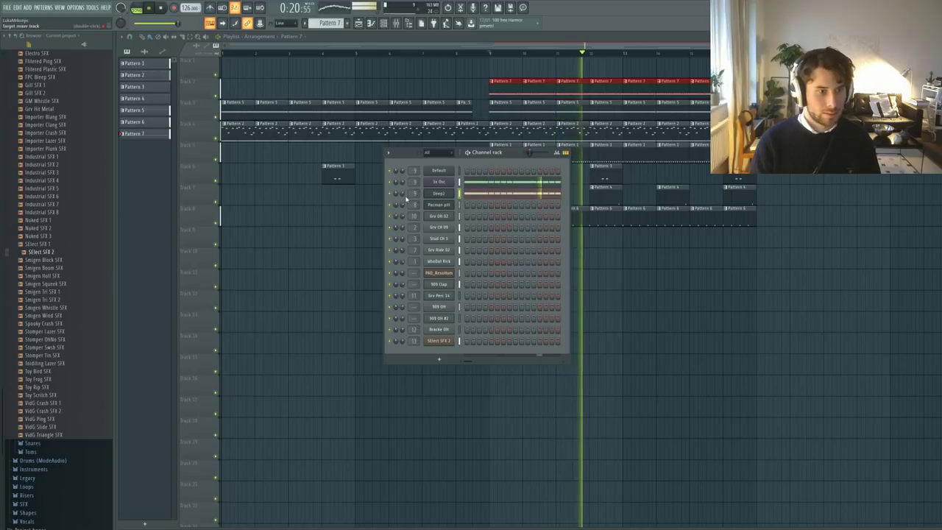
pyautogui.press('space')
# - Select both groups of four short E4 notes in the Deep2 channel and shorten them slightly, keeping the long notes
pyautogui.click(485, 194)
pyautogui.moveTo(567, 240); pyautogui.dragTo(514, 268)
pyautogui.moveTo(474, 234); pyautogui.dragTo(442, 268)
pyautogui.keyDown('ctrl'); pyautogui.click(552, 263); pyautogui.keyUp('ctrl')
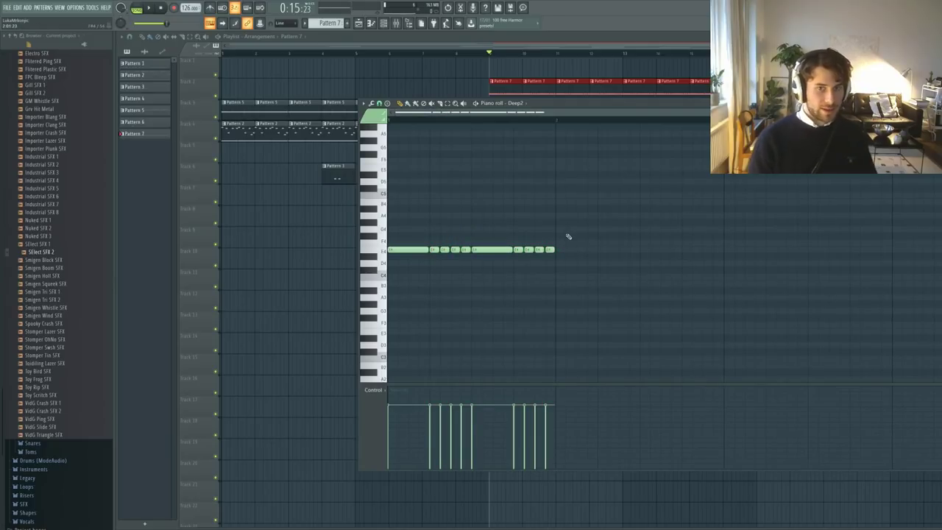
pyautogui.moveTo(566, 235); pyautogui.dragTo(519, 282)
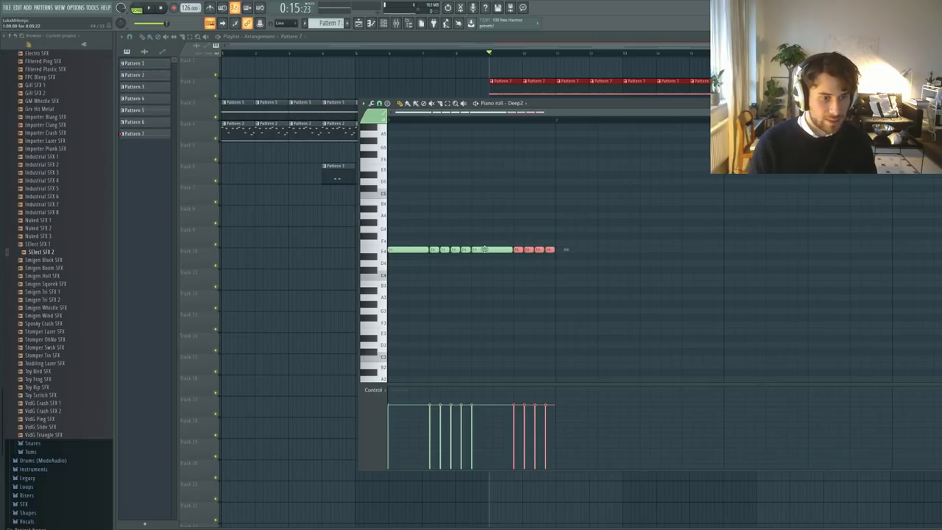
pyautogui.moveTo(566, 235); pyautogui.dragTo(518, 270)
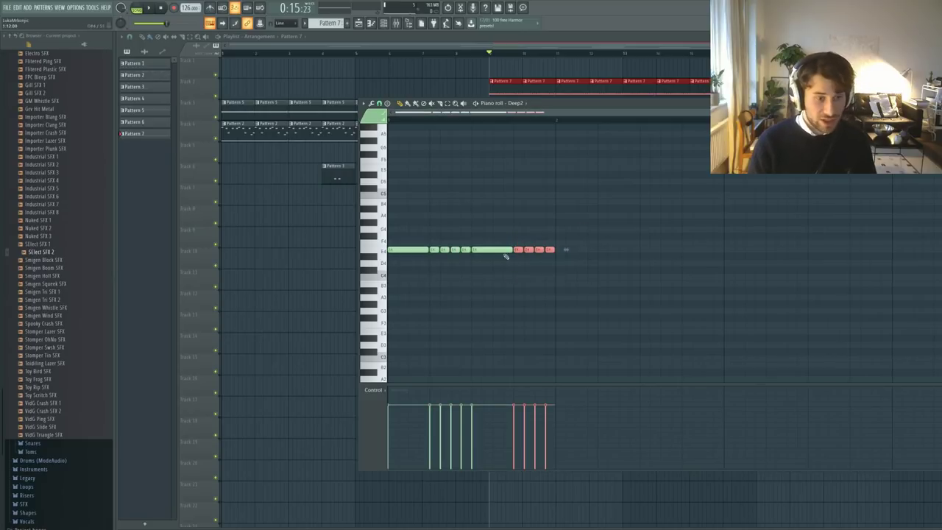
pyautogui.moveTo(472, 236); pyautogui.dragTo(431, 270)
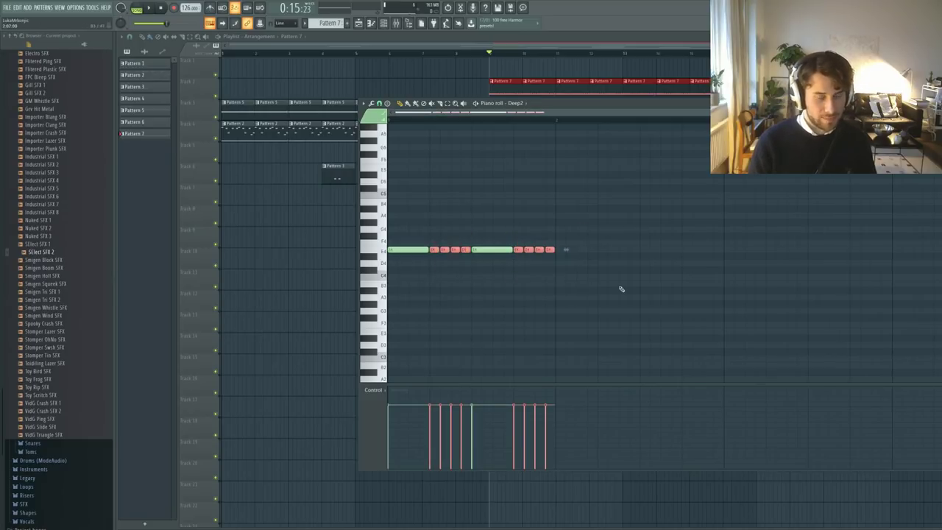
pyautogui.scroll(6, 552, 262)
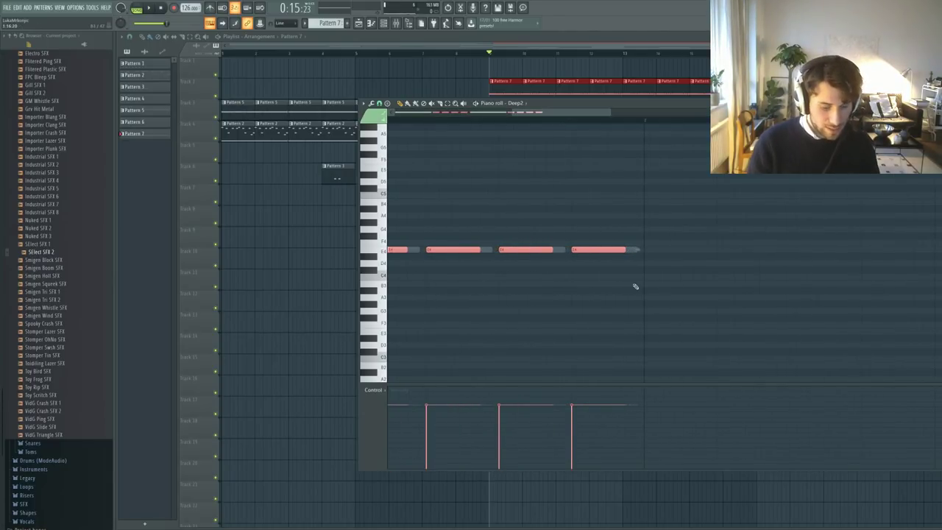
# - Audition the Deep2 sound and route its channel to its own mixer track 6
pyautogui.press('F9')
pyautogui.press('e')
pyautogui.press('e')
pyautogui.press('e')
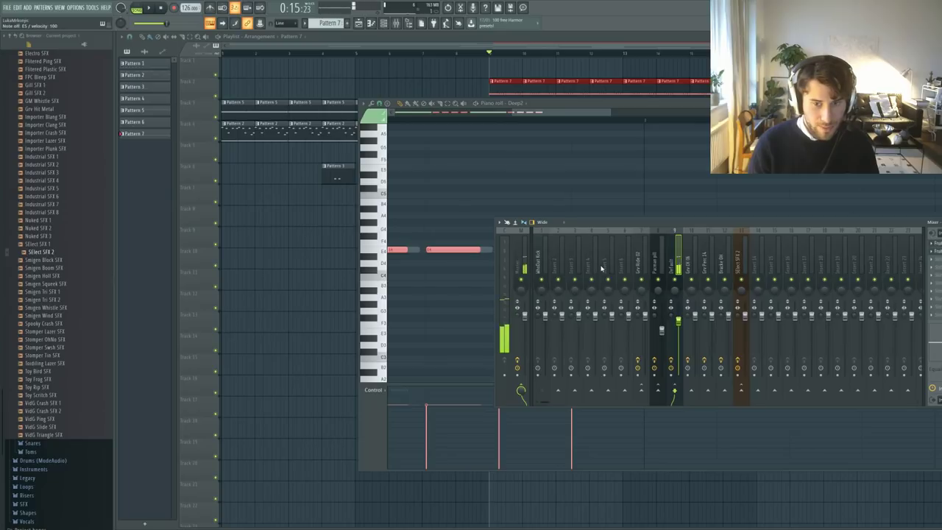
pyautogui.press('e')
pyautogui.click(624, 271)
pyautogui.hotkey('ctrl', 'l')
# - Sidechain the WhoDat Kick track to Deep2 and add a Fruity Limiter in compressor mode with a lowered threshold
pyautogui.click(541, 270)
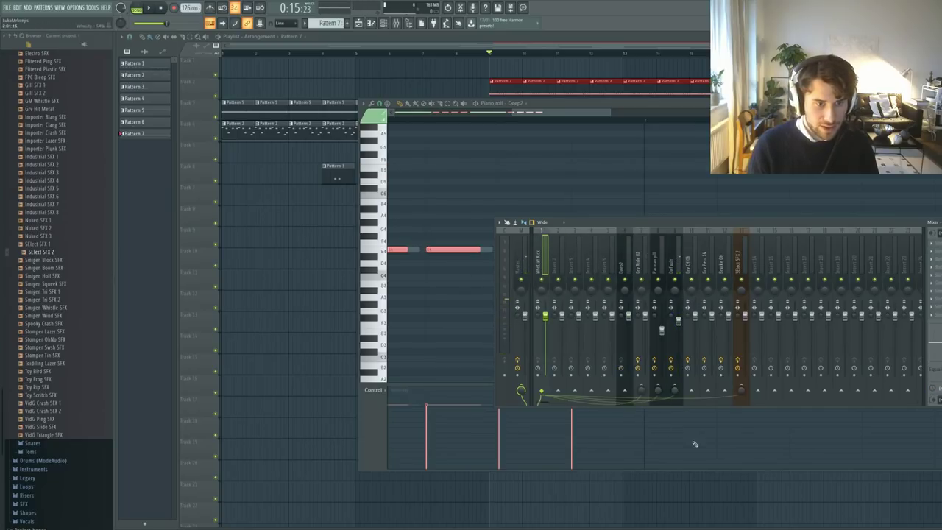
pyautogui.click(625, 278)
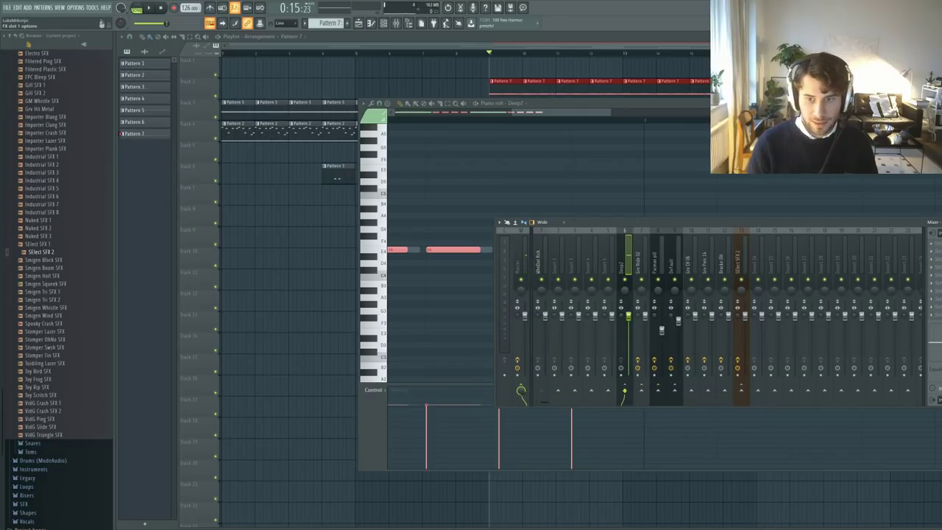
pyautogui.click(931, 243)
pyautogui.moveTo(332, 130); pyautogui.dragTo(570, 166)
pyautogui.click(485, 279)
pyautogui.moveTo(474, 250); pyautogui.dragTo(473, 310)
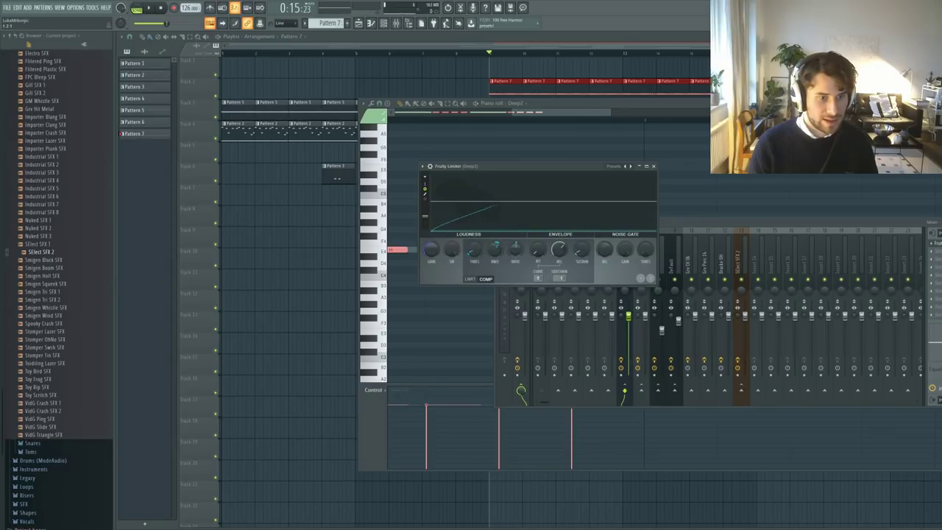
# - Place a WhoDat Kick on every fourth step of Pattern 7 and play the pattern to test the sidechain
pyautogui.press('F12')
pyautogui.press('F6')
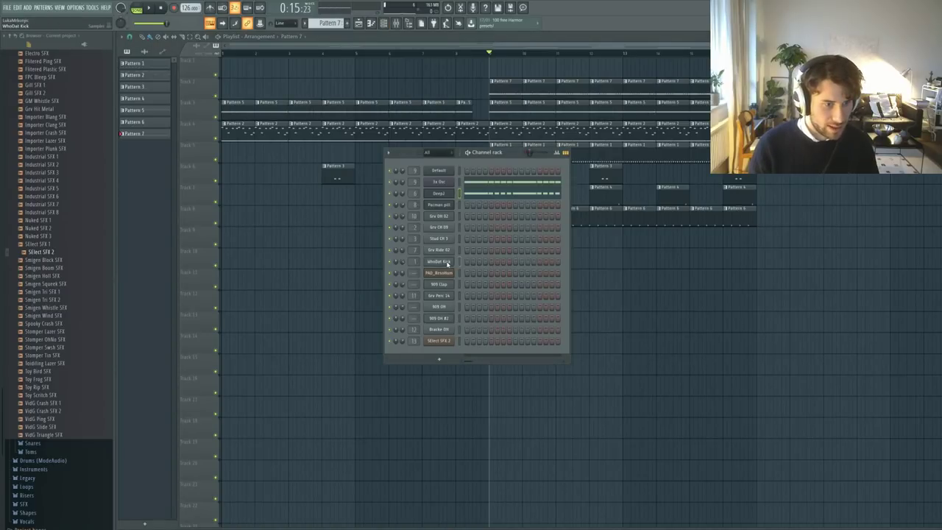
pyautogui.click(519, 291)
pyautogui.click(137, 9)
pyautogui.press('space')
pyautogui.press('F9')
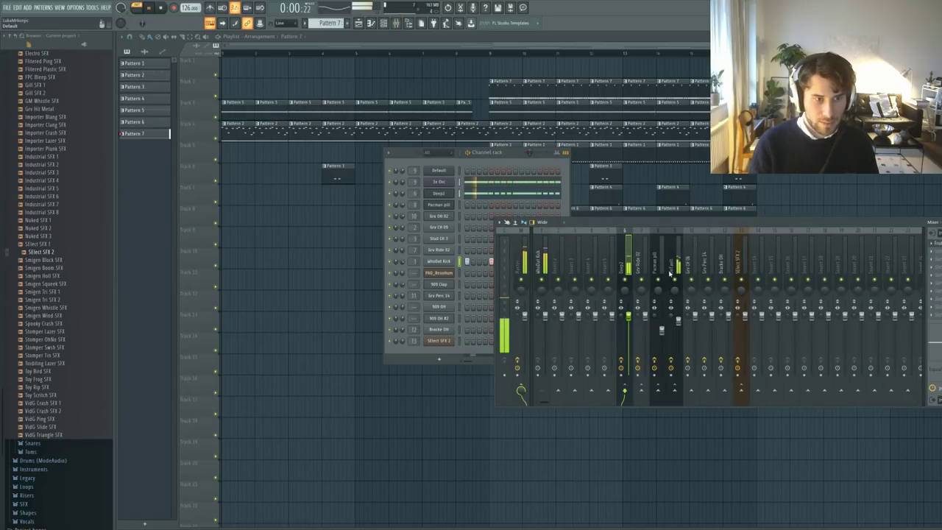
pyautogui.press('space')
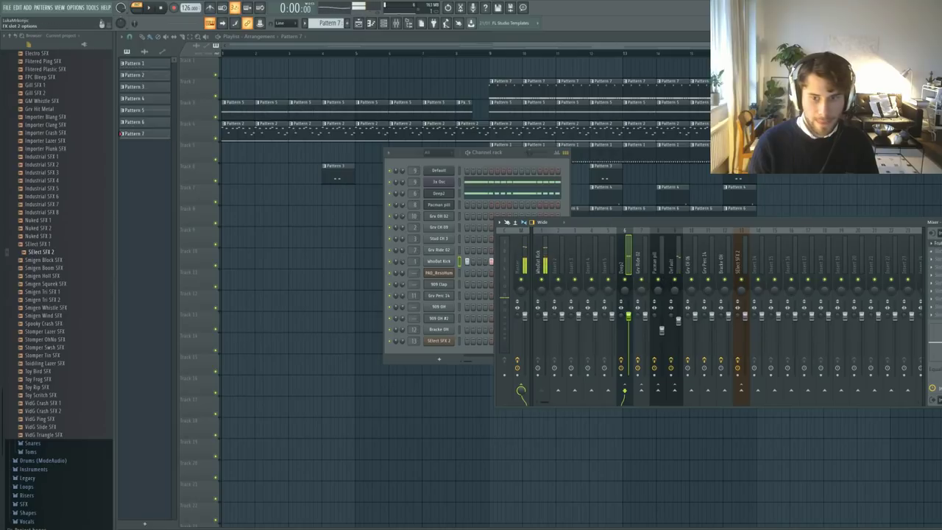
# - Strengthen the compression ratio in Deep2's Fruity Limiter while the pattern plays, and close the plugin
pyautogui.click(932, 244)
pyautogui.press('space')
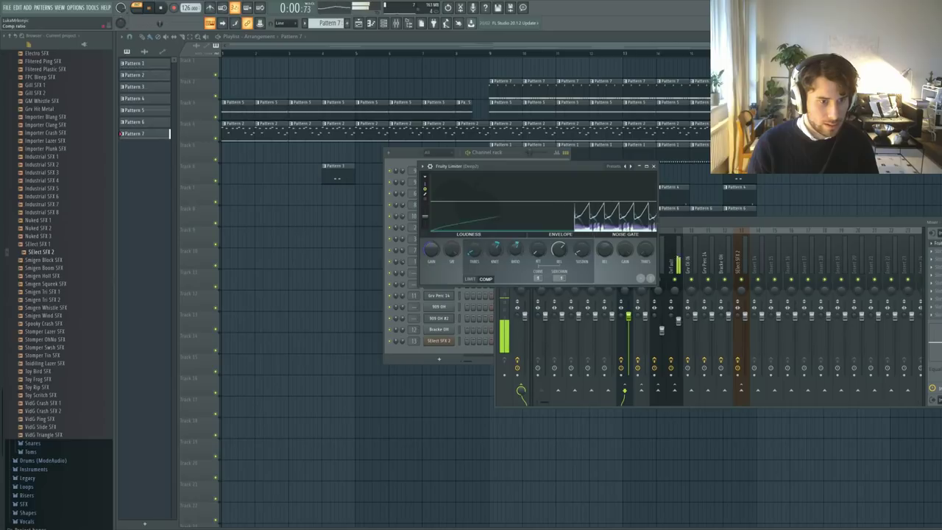
pyautogui.press('space')
pyautogui.moveTo(562, 168); pyautogui.dragTo(656, 204)
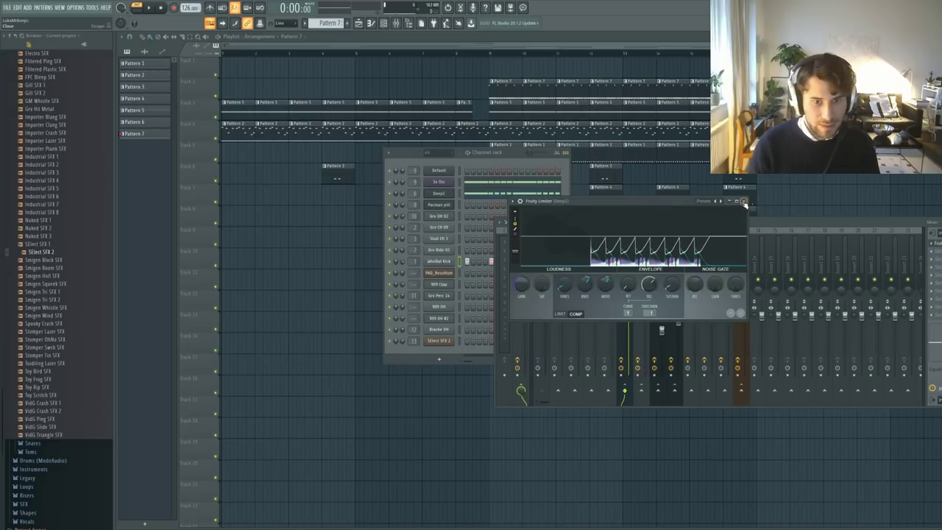
pyautogui.click(743, 200)
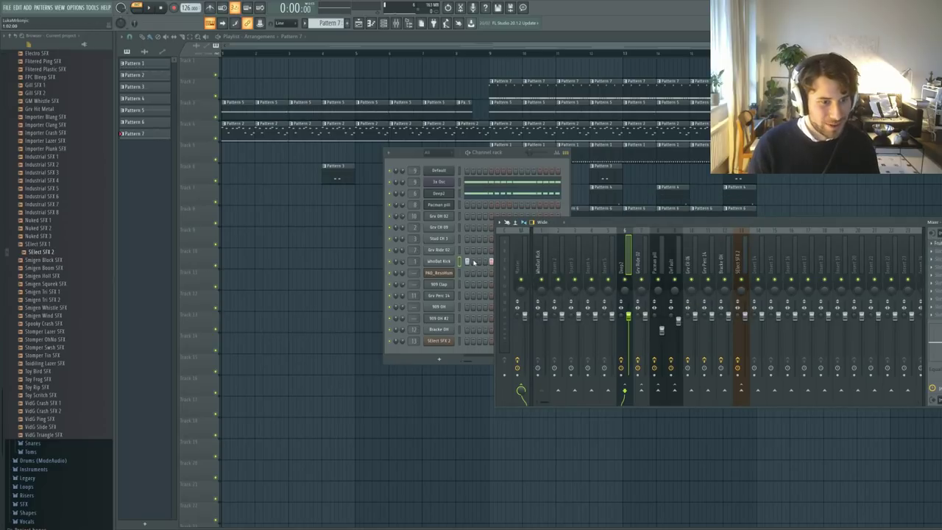
# - Clear the test kicks from the WhoDat Kick channel in Pattern 7 and replay the pattern
pyautogui.click(474, 262)
pyautogui.press('space')
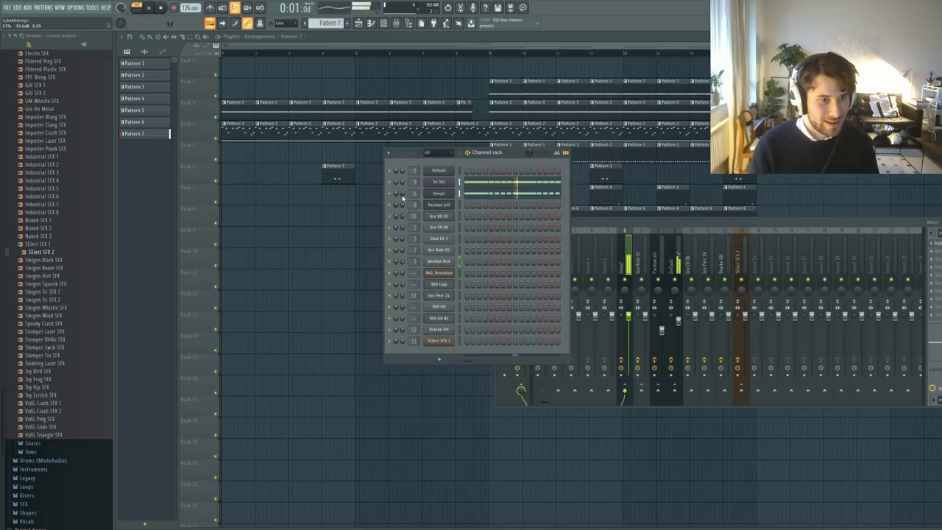
pyautogui.click(624, 227)
pyautogui.press('space')
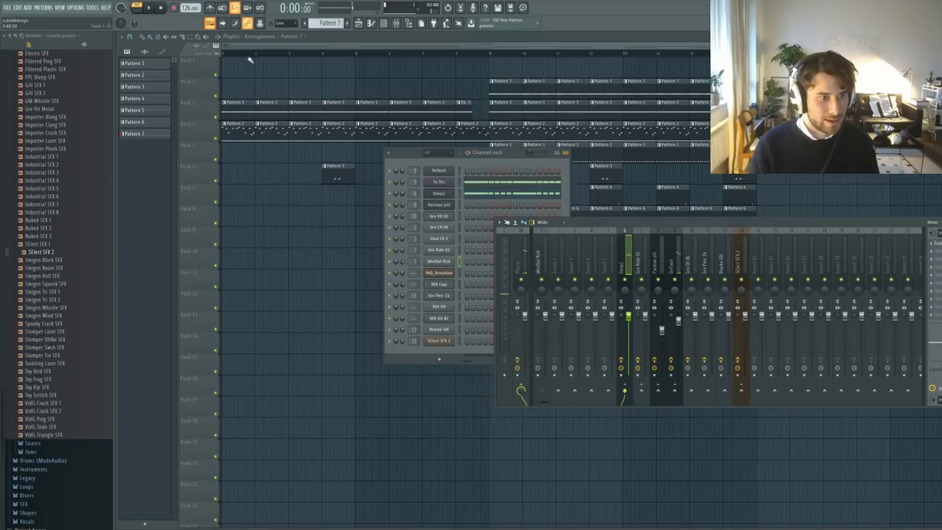
# - Play the arrangement from its first bar in song mode
pyautogui.click(235, 55)
pyautogui.press('space')
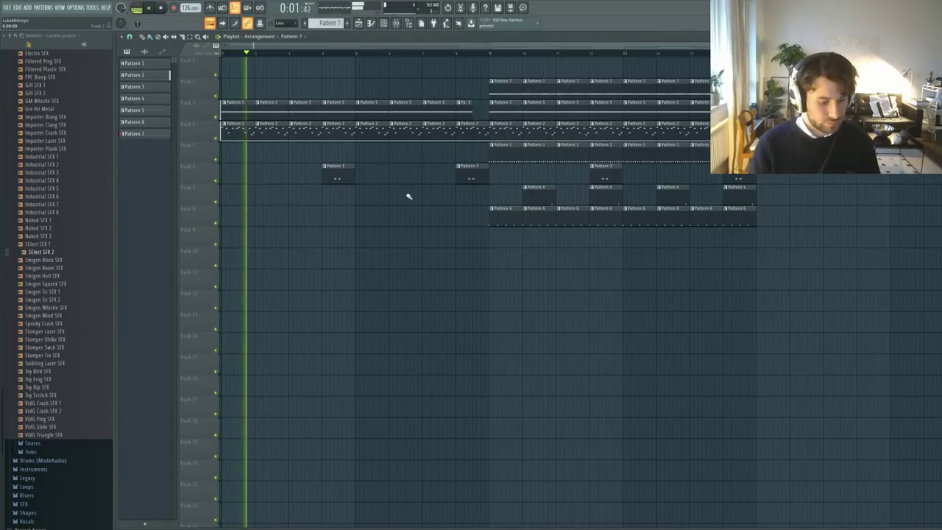
pyautogui.press('F6')
pyautogui.press('space')
# - Add a Fruity Parametric EQ 2 to the third effect slot of the Default channel's mixer track for Pattern 3
pyautogui.doubleClick(604, 177)
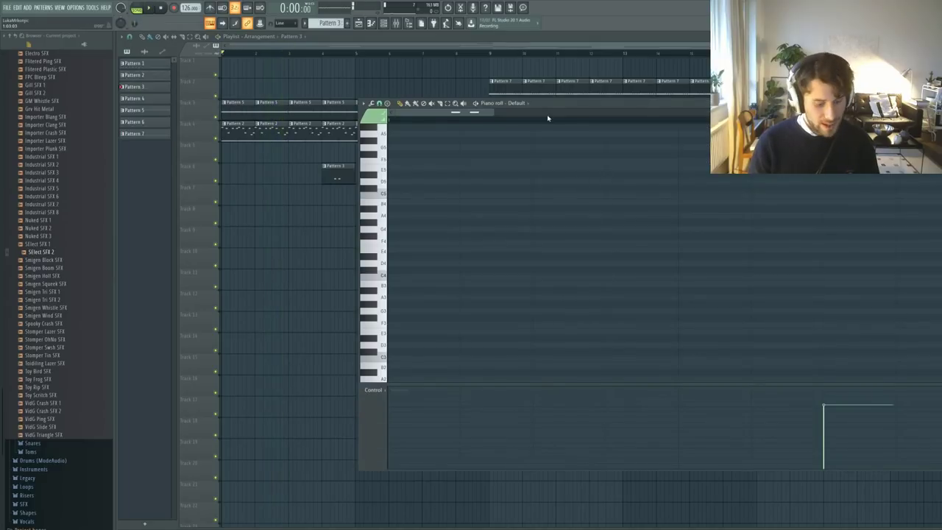
pyautogui.press('F6')
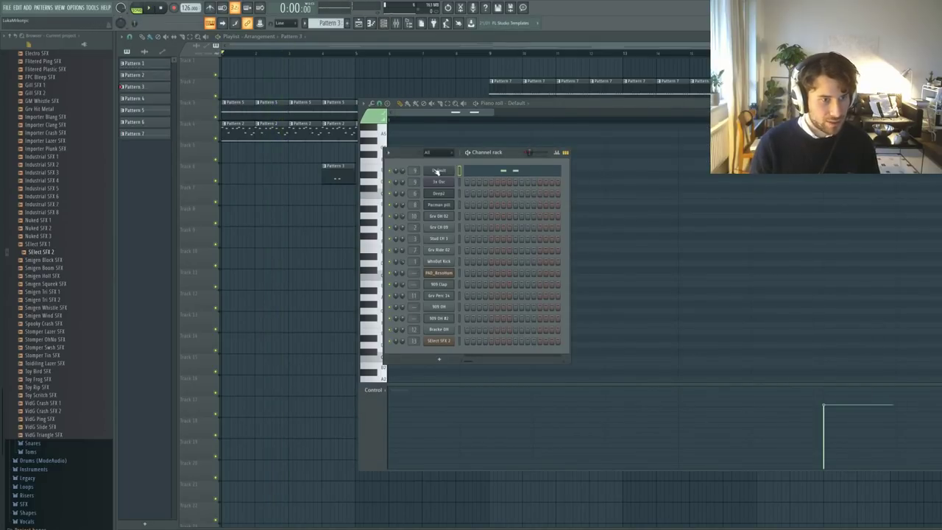
pyautogui.click(428, 170)
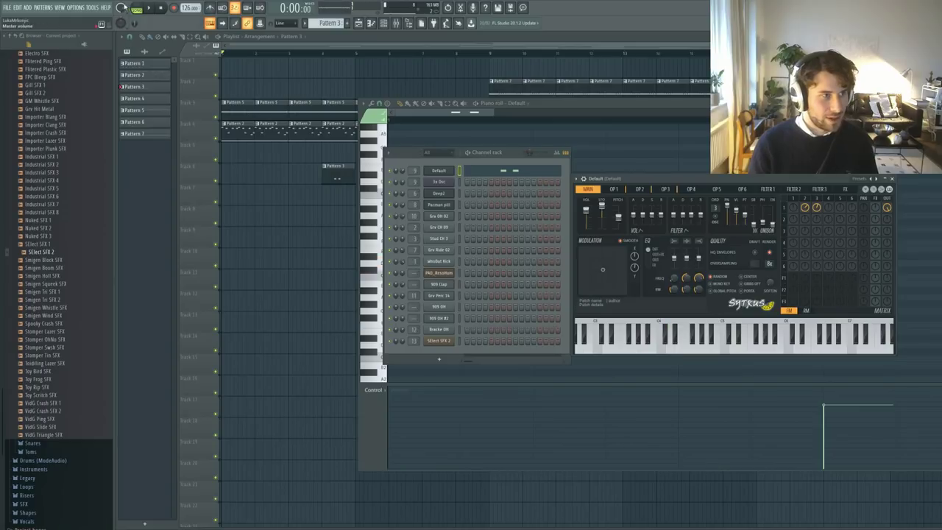
pyautogui.press('F9')
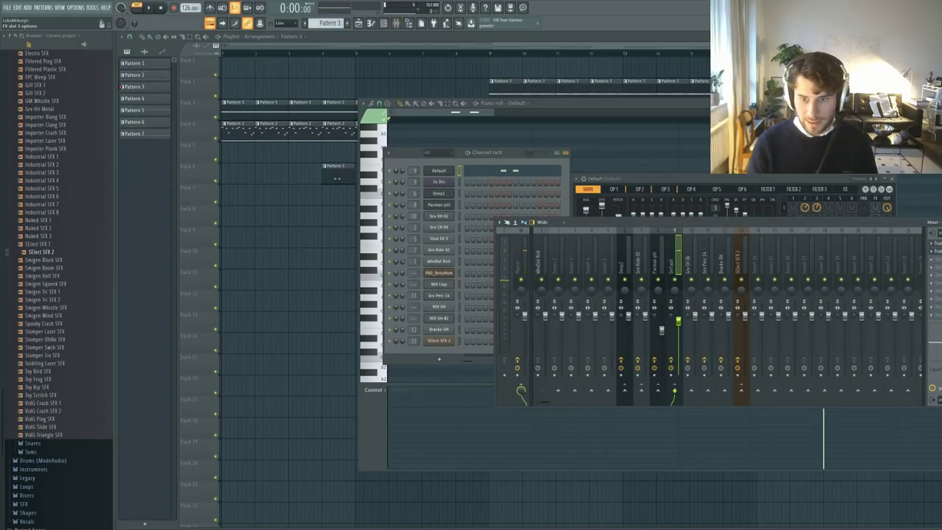
pyautogui.click(933, 258)
pyautogui.moveTo(356, 137); pyautogui.dragTo(634, 183)
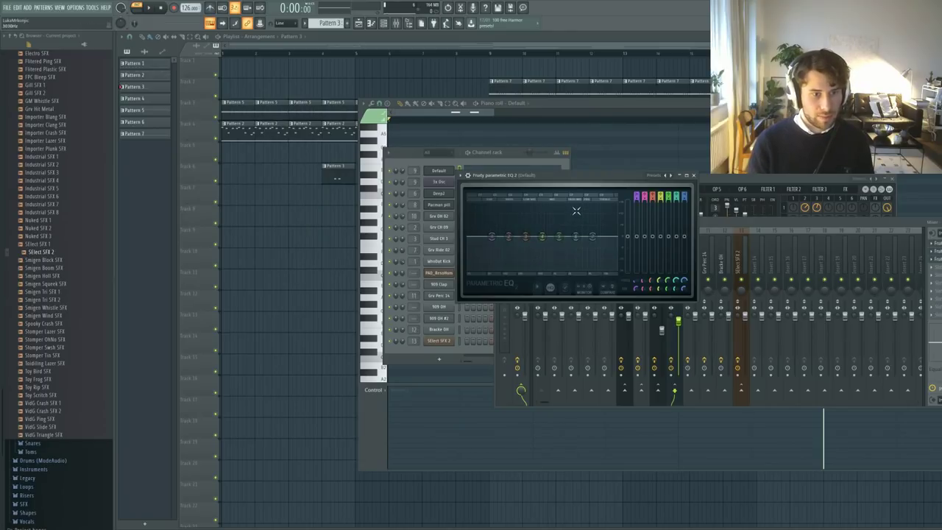
pyautogui.moveTo(585, 178); pyautogui.dragTo(615, 181)
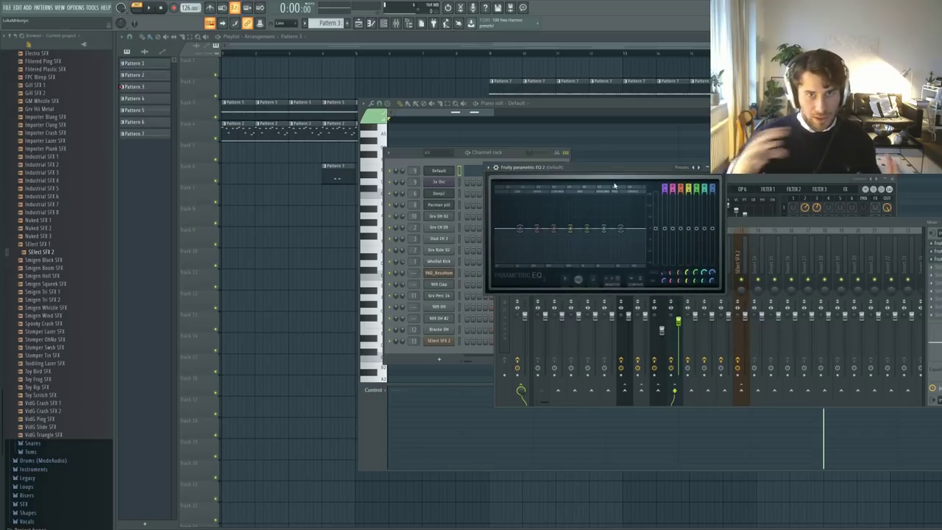
pyautogui.moveTo(604, 178); pyautogui.dragTo(624, 206)
pyautogui.press('F12')
# - Copy all of the Deep2 channel's notes from Pattern 7
pyautogui.press('F7')
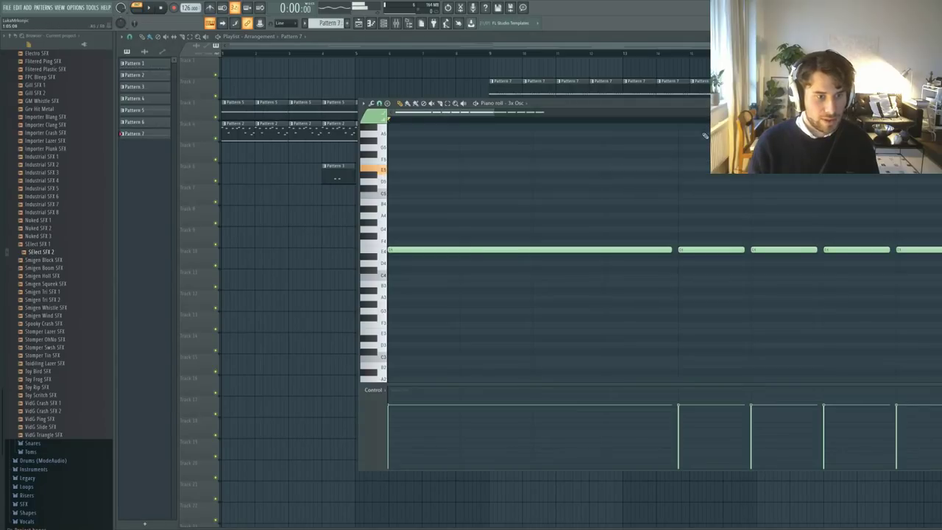
pyautogui.hotkey('ctrl', 'a')
pyautogui.press('F7')
pyautogui.press('F7')
pyautogui.press('F6')
pyautogui.click(515, 193)
pyautogui.hotkey('ctrl', 'a')
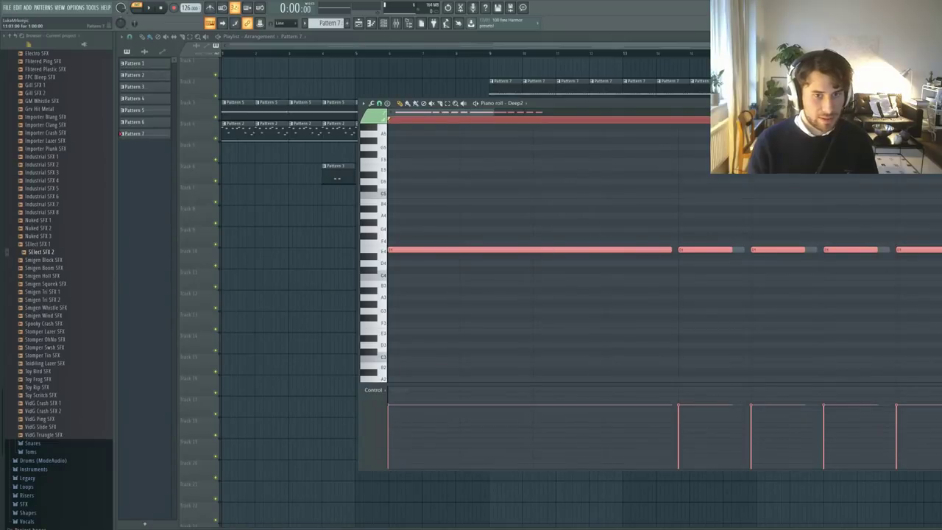
pyautogui.press('F7')
# - Paste the copied notes into the Deep2 channel of Pattern 3 and play the pattern
pyautogui.doubleClick(473, 182)
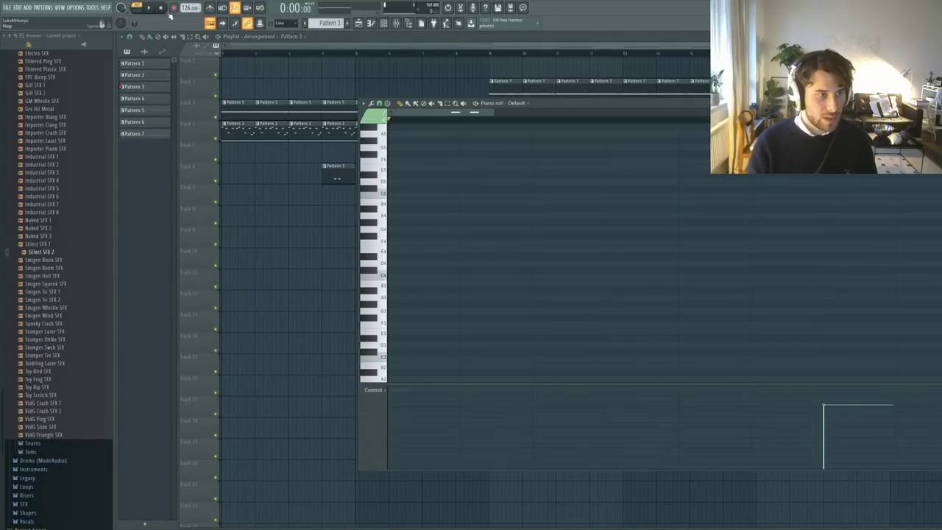
pyautogui.press('F6')
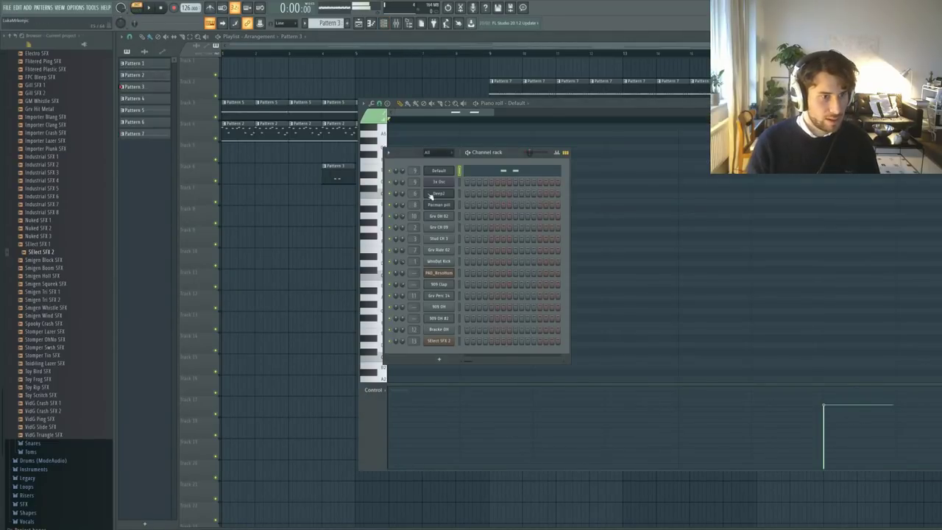
pyautogui.click(450, 193)
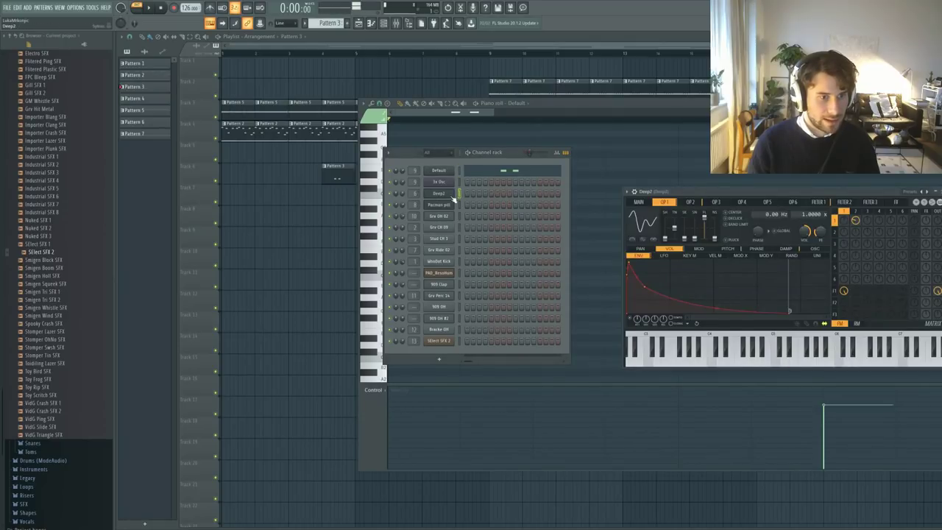
pyautogui.press('F7')
pyautogui.hotkey('ctrl', 'v')
pyautogui.press('space')
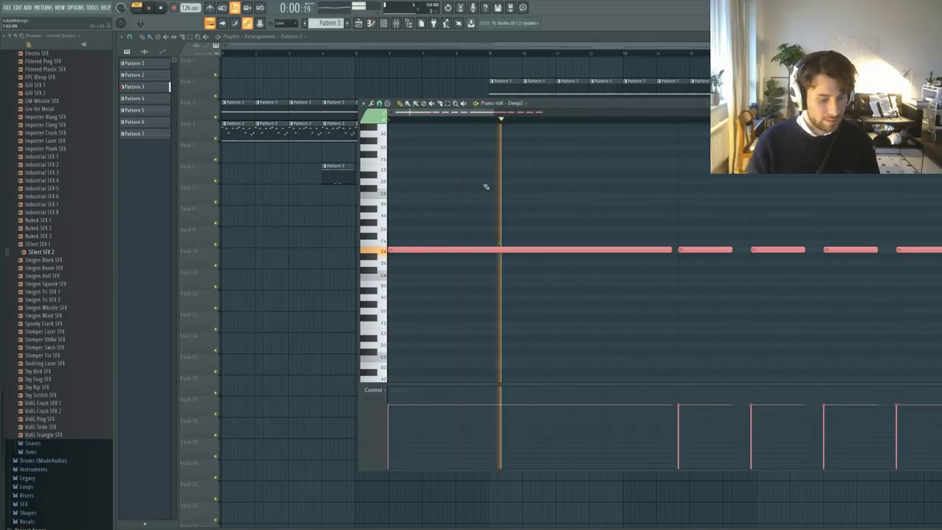
# - Add a Fruity Parametric EQ 2 to the second effect slot of Deep2's mixer track
pyautogui.press('F6')
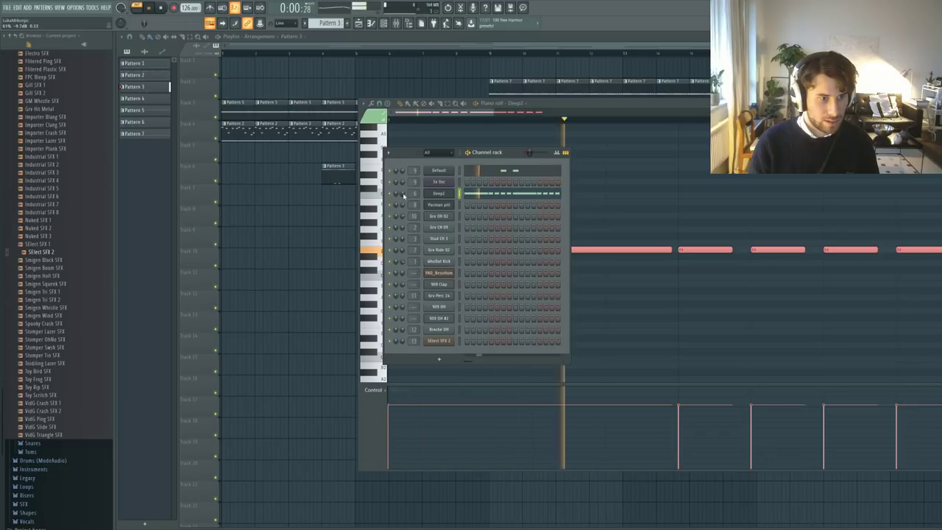
pyautogui.click(441, 195)
pyautogui.press('F9')
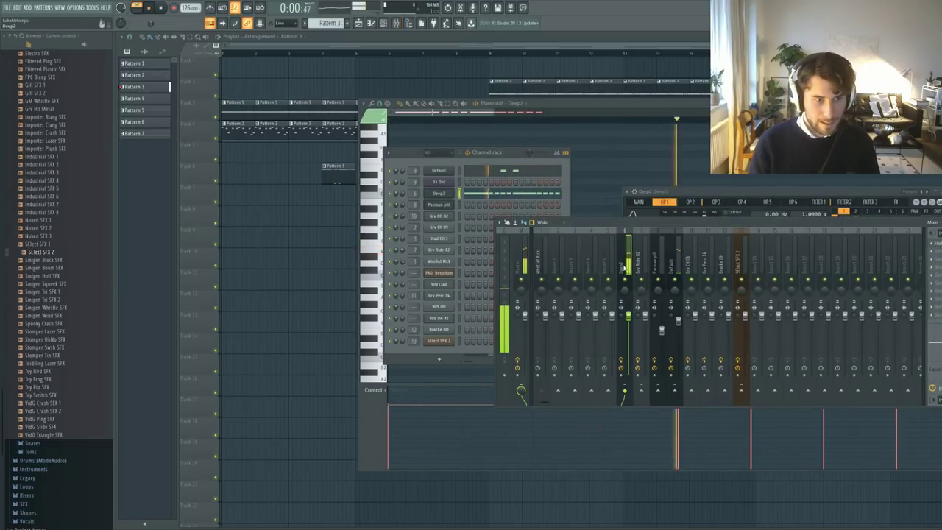
pyautogui.press('space')
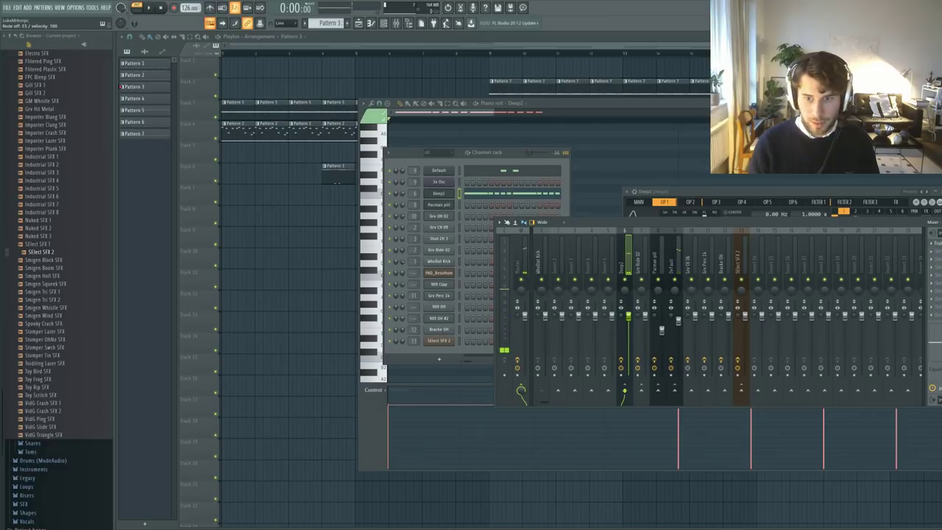
pyautogui.click(934, 251)
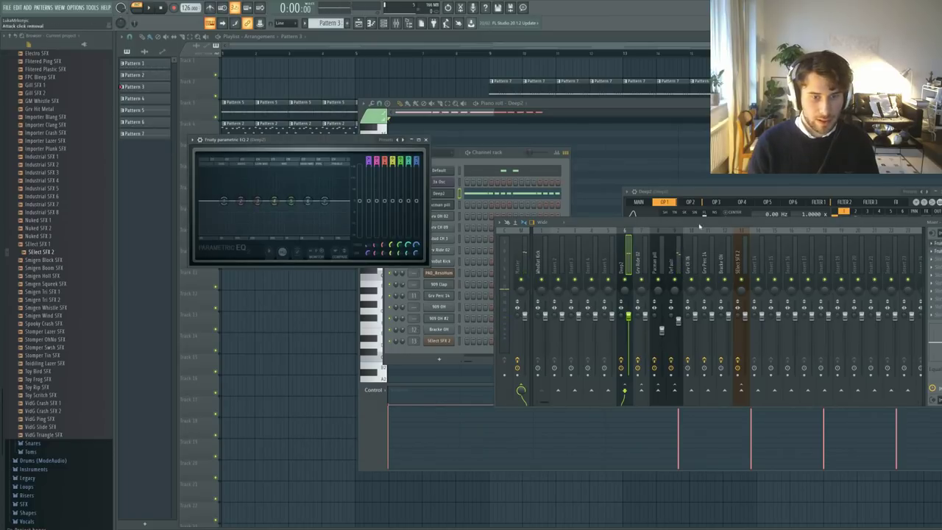
# - Bring up Default's EQ together with Deep2's, stack the two windows, and compare both spectra while Pattern 3 plays
pyautogui.click(675, 262)
pyautogui.click(932, 251)
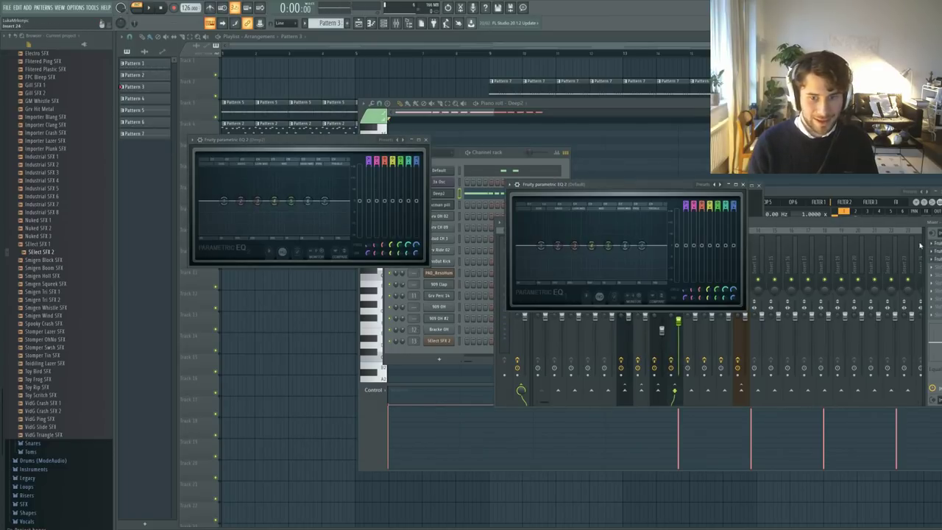
pyautogui.moveTo(591, 186); pyautogui.dragTo(273, 275)
pyautogui.press('space')
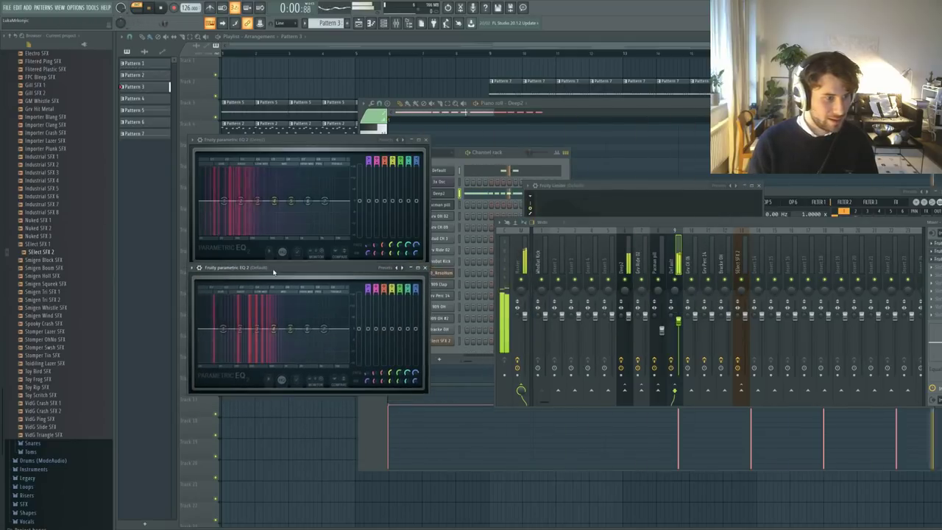
pyautogui.press('space')
pyautogui.moveTo(319, 139); pyautogui.dragTo(615, 136)
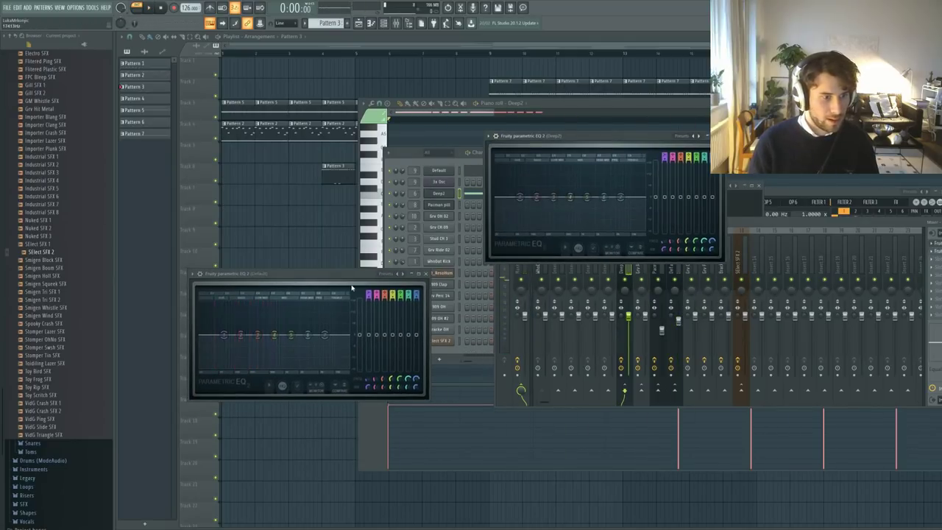
pyautogui.moveTo(353, 278); pyautogui.dragTo(648, 275)
pyautogui.press('space')
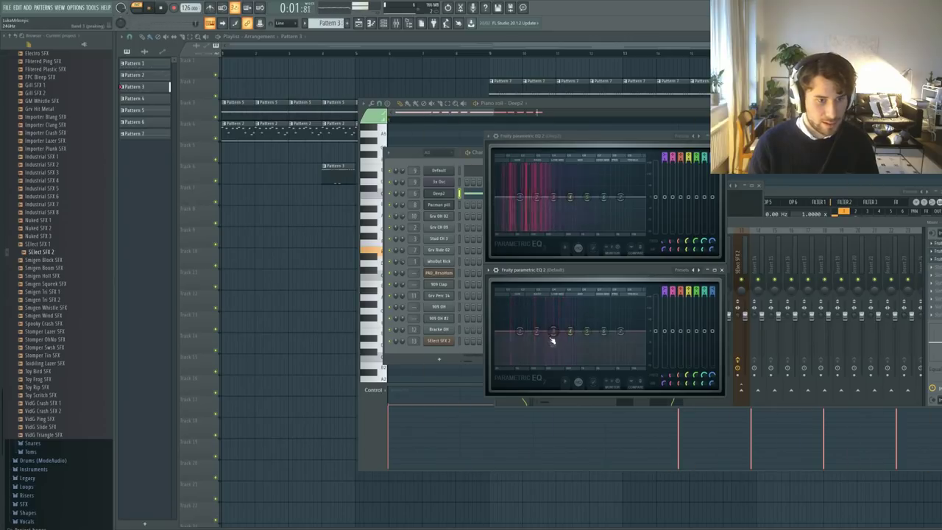
pyautogui.press('space')
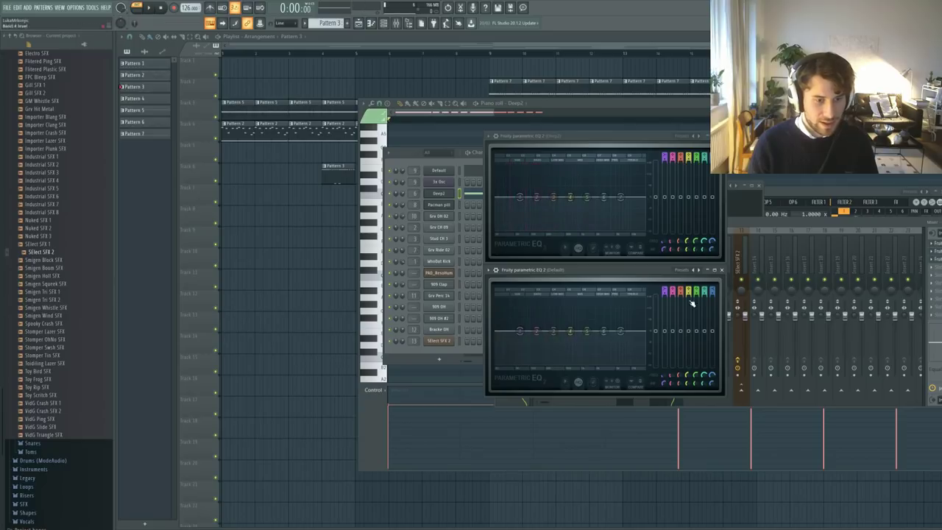
# - Load the 20Hz - 18kHz cut preset in Default's EQ and raise its high-pass cutoff to remove the low end
pyautogui.click(698, 270)
pyautogui.click(692, 269)
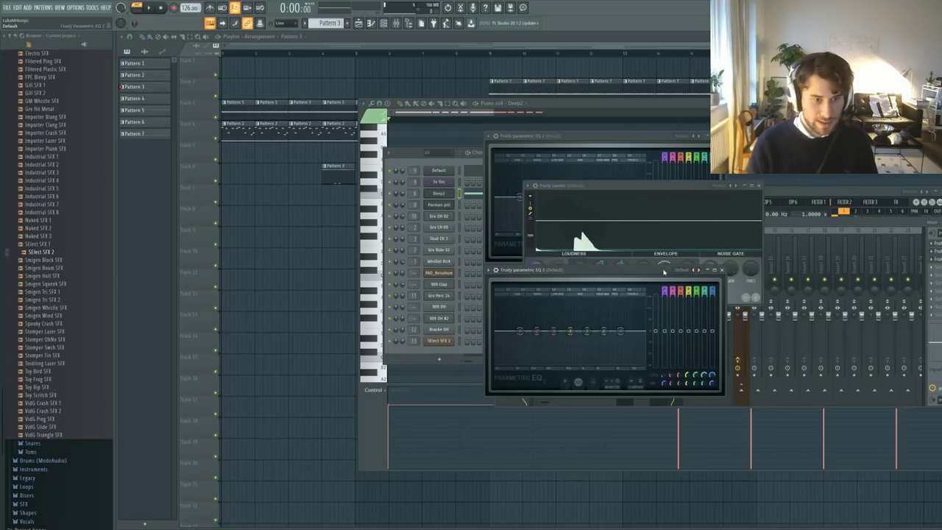
pyautogui.moveTo(667, 271); pyautogui.dragTo(699, 246)
pyautogui.click(736, 243)
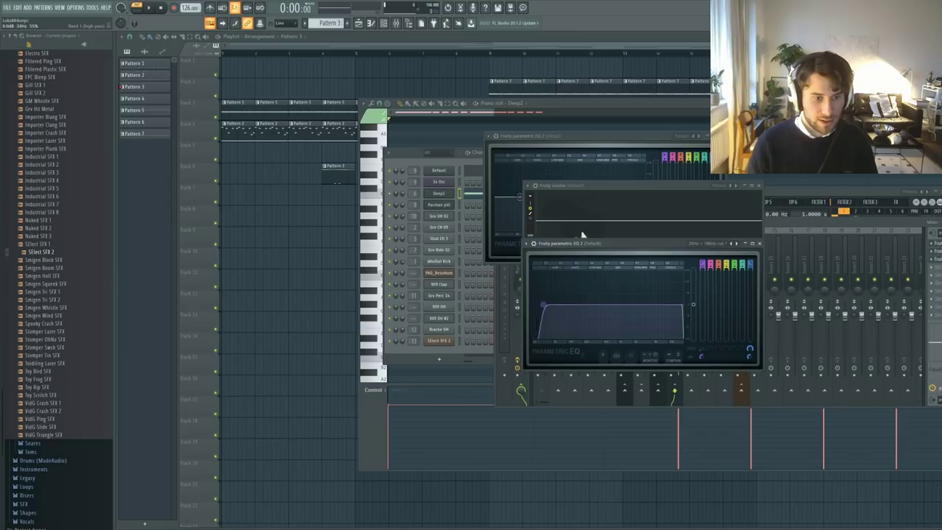
pyautogui.press('space')
pyautogui.moveTo(553, 304); pyautogui.dragTo(578, 309)
pyautogui.press('space')
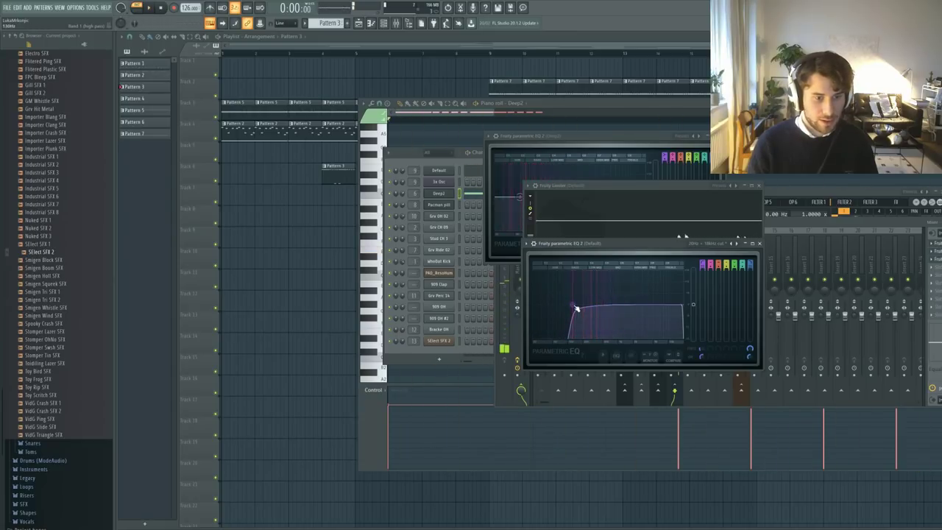
pyautogui.press('space')
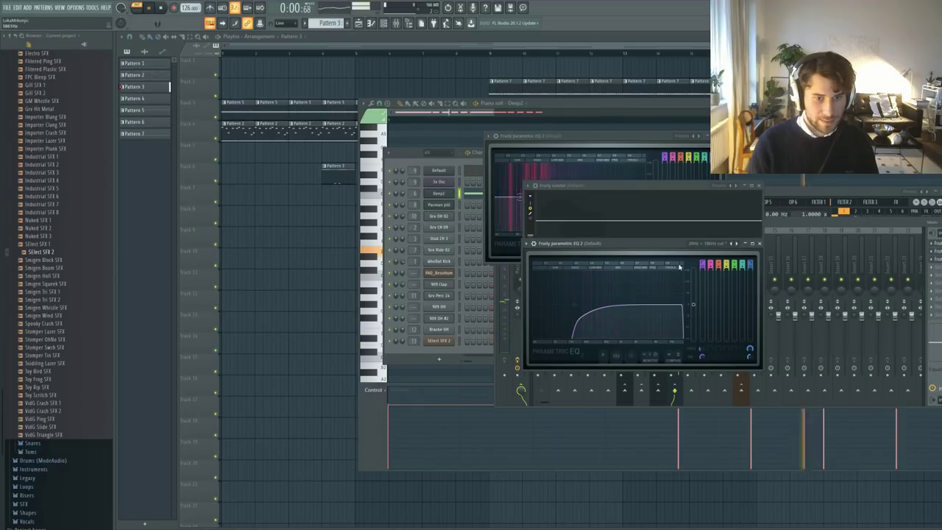
# - Try the 20Hz - 18kHz cut preset in Deep2's EQ with the low-pass band lowered to about 377 Hz
pyautogui.click(571, 138)
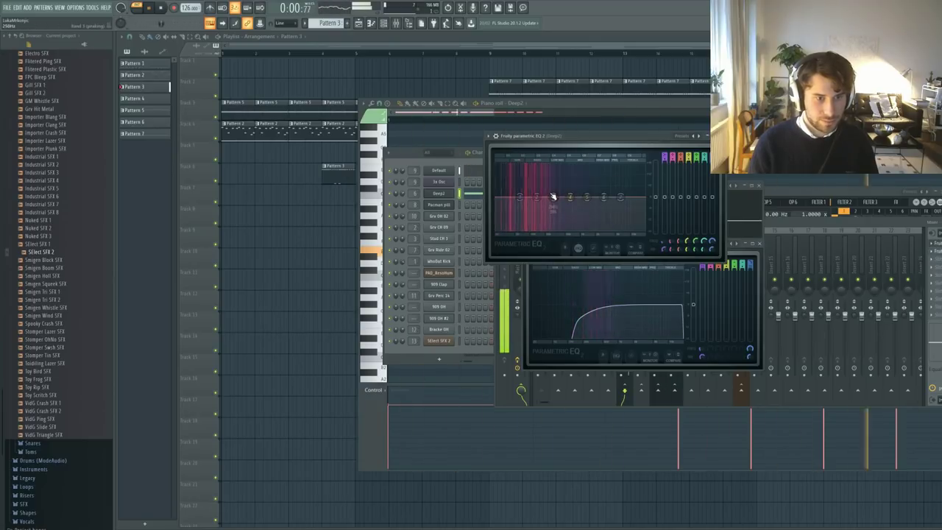
pyautogui.press('space')
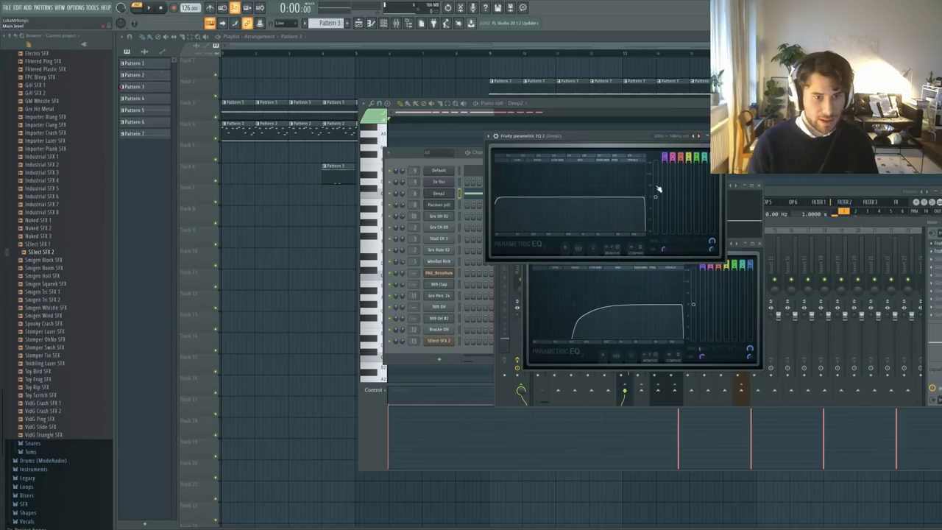
pyautogui.moveTo(645, 197); pyautogui.dragTo(561, 200)
pyautogui.press('space')
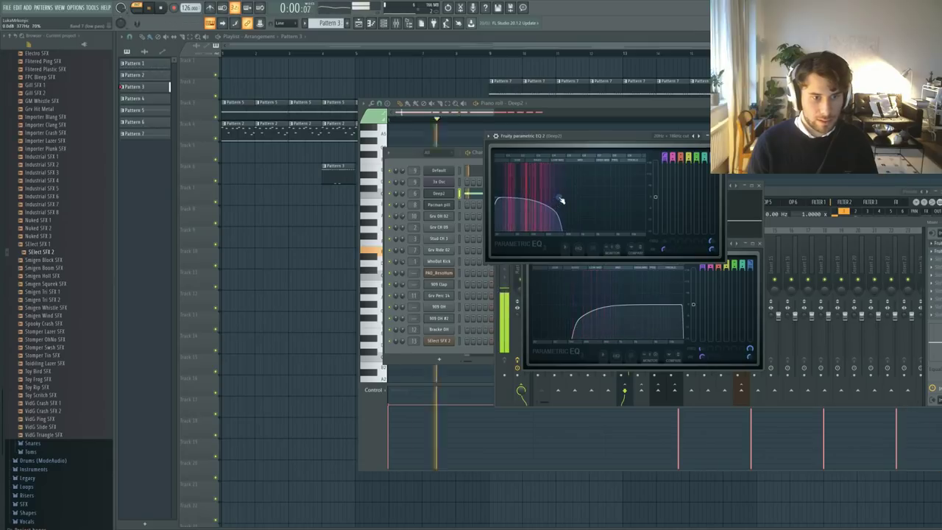
pyautogui.press('space')
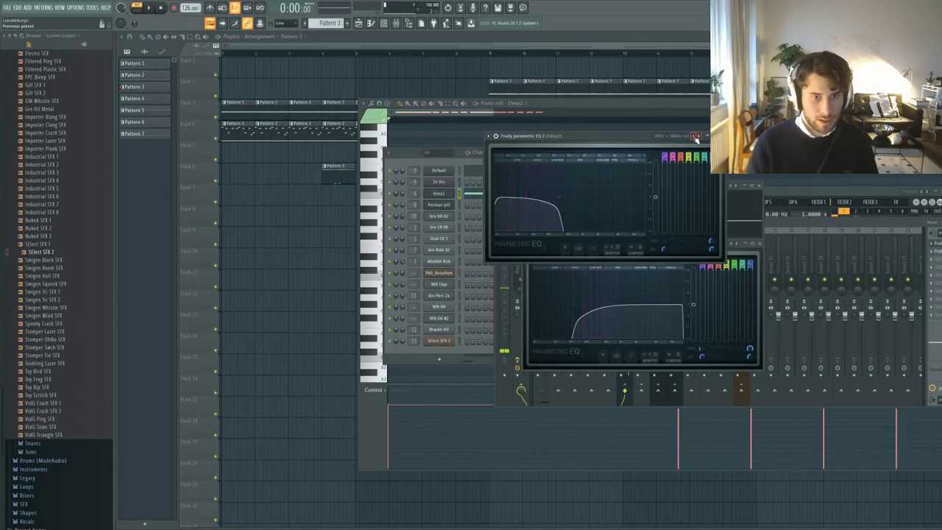
# - Return Deep2's EQ to its Default preset and lower band 4 slightly
pyautogui.click(696, 137)
pyautogui.click(698, 136)
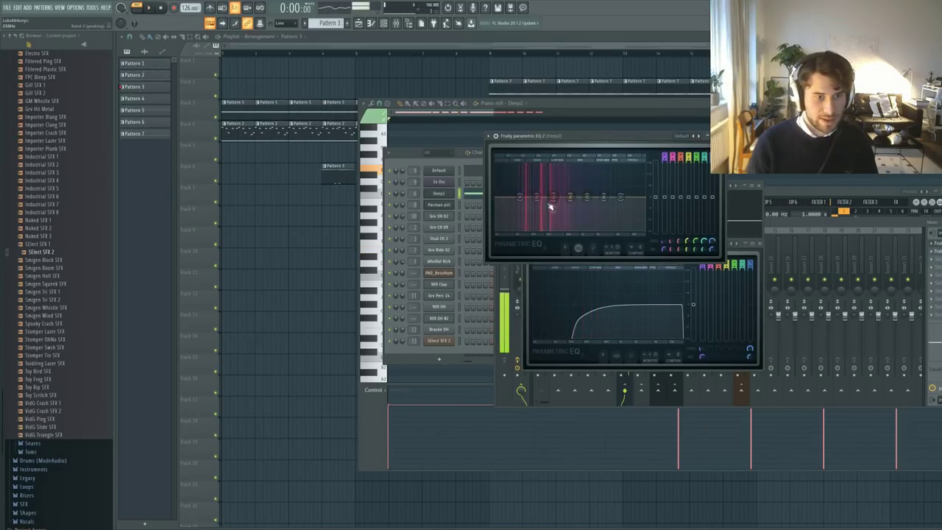
pyautogui.moveTo(570, 198); pyautogui.dragTo(570, 209)
# - Play the arrangement from bar 9 in song mode to hear the EQ changes in context
pyautogui.press('space')
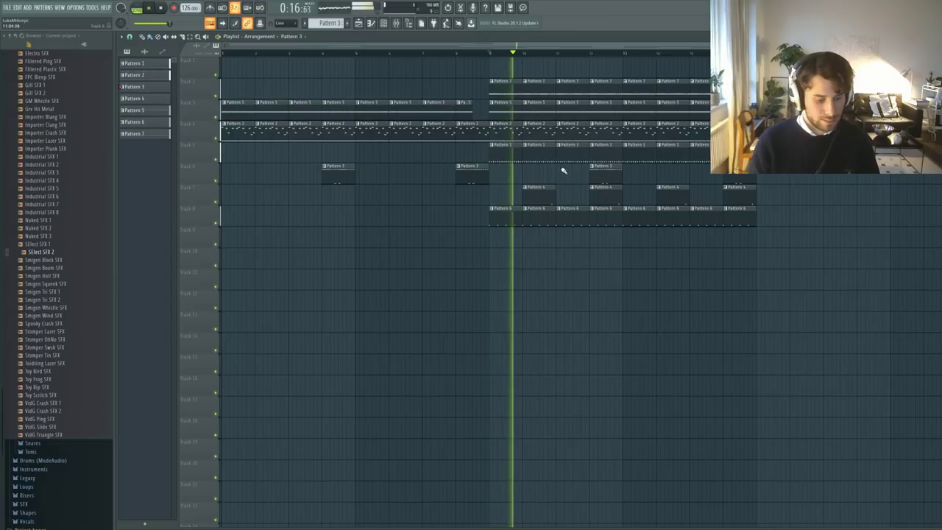
pyautogui.press('F6')
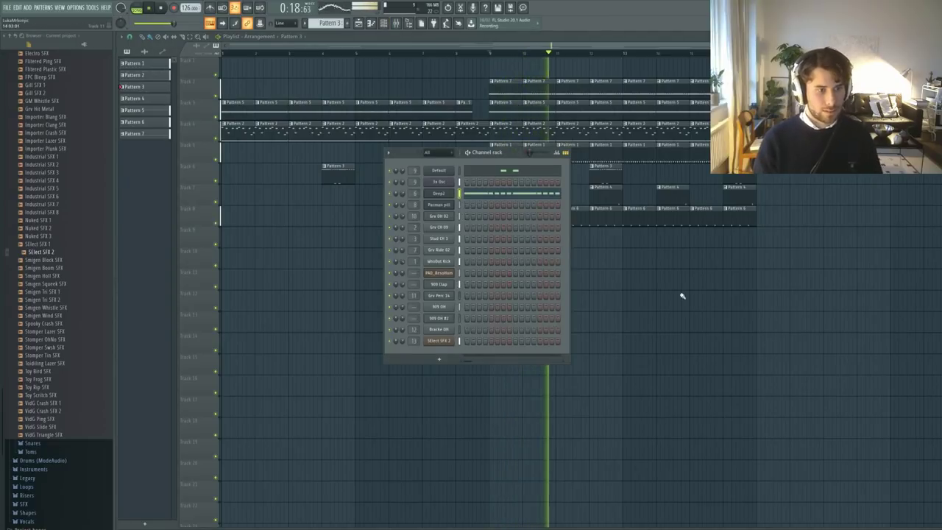
pyautogui.press('F6')
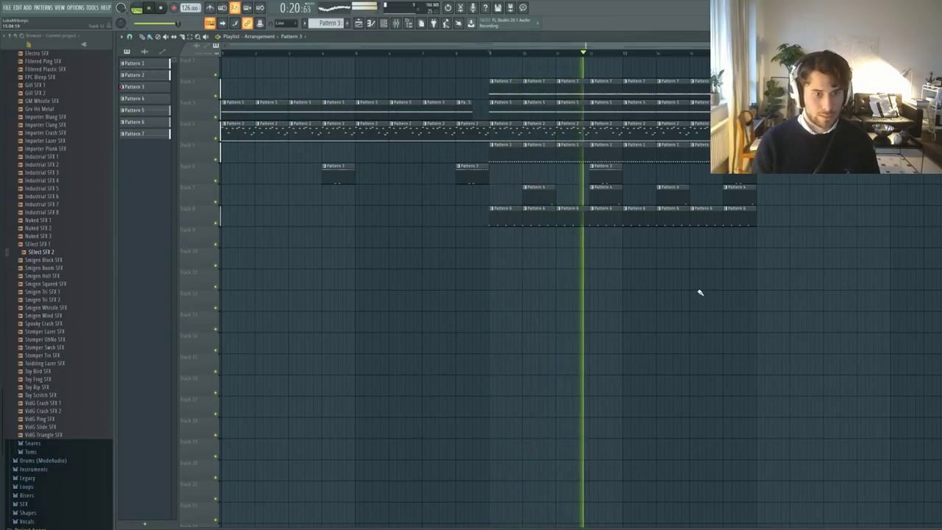
pyautogui.press('space')
# - Delete the pasted Deep2 notes from Pattern 3 and play the arrangement from just before bar 12
pyautogui.press('F7')
pyautogui.press('F6')
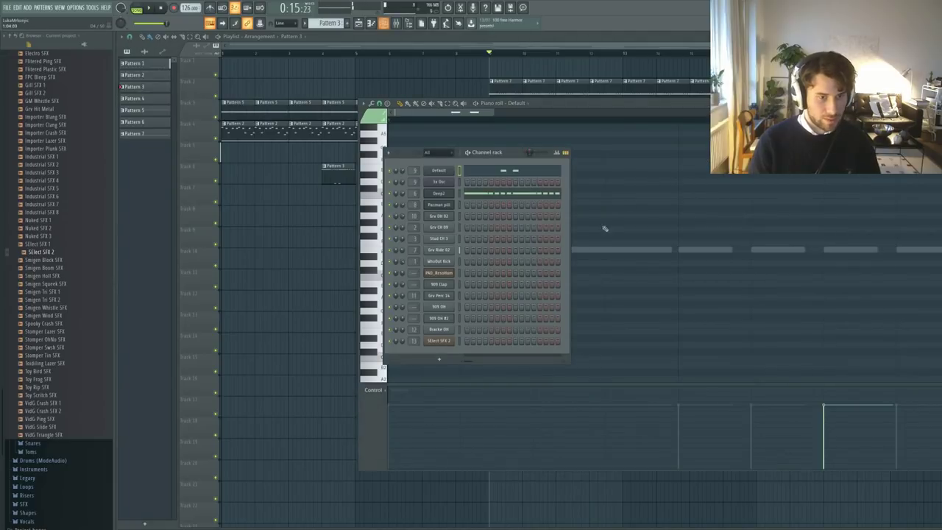
pyautogui.click(539, 195)
pyautogui.press('F6')
pyautogui.hotkey('ctrl', 'a')
pyautogui.press('Delete')
pyautogui.click(588, 57)
pyautogui.press('space')
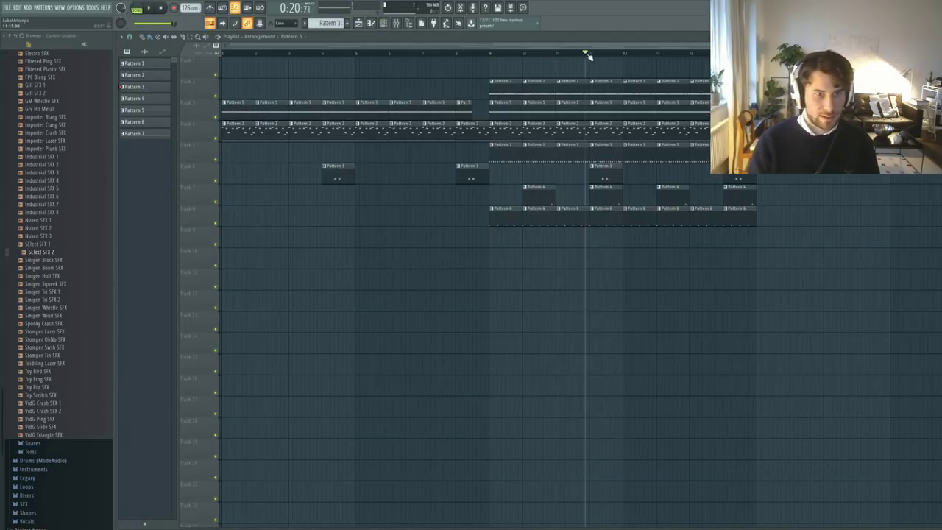
# - Bring up the Default Sytrus channel and its mixer track, play the arrangement from bar 12 to its end, and return to bar 1
pyautogui.press('space')
pyautogui.press('F6')
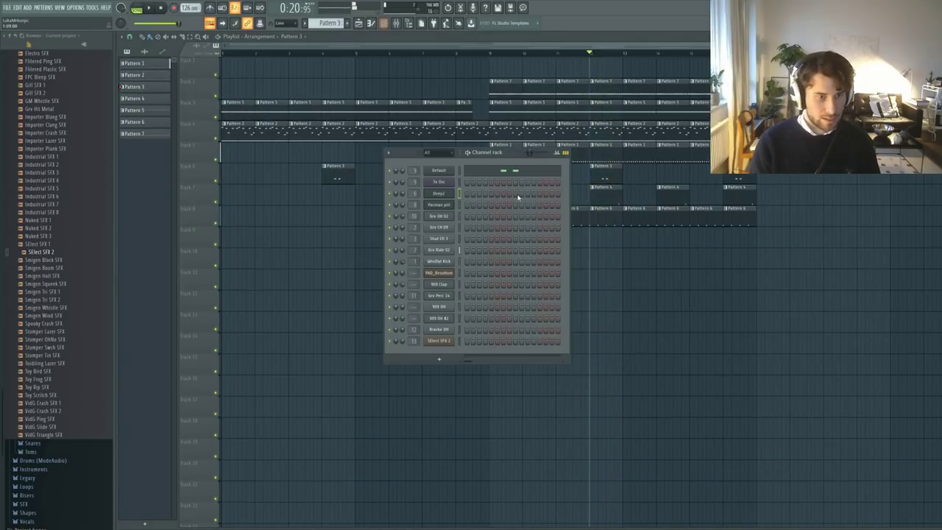
pyautogui.click(440, 171)
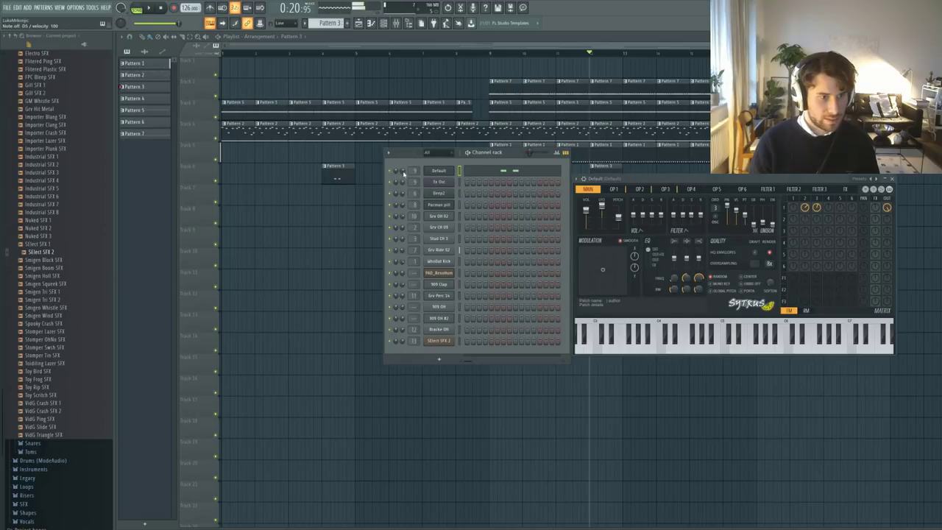
pyautogui.press('F9')
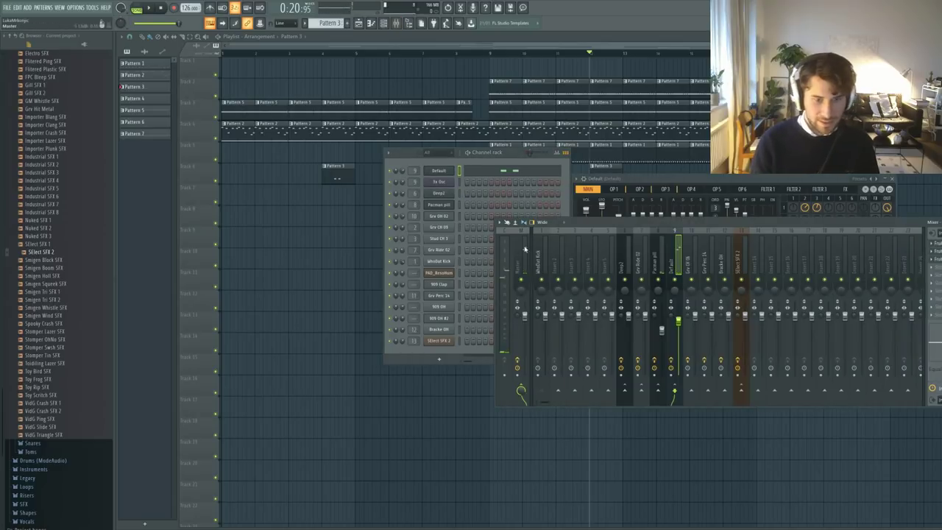
pyautogui.click(403, 172)
pyautogui.press('space')
pyautogui.press('space')
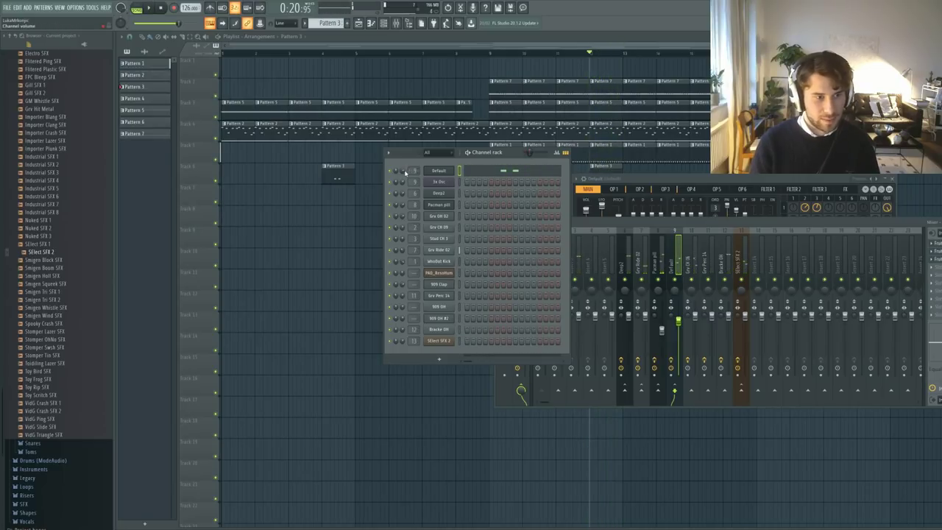
pyautogui.press('space')
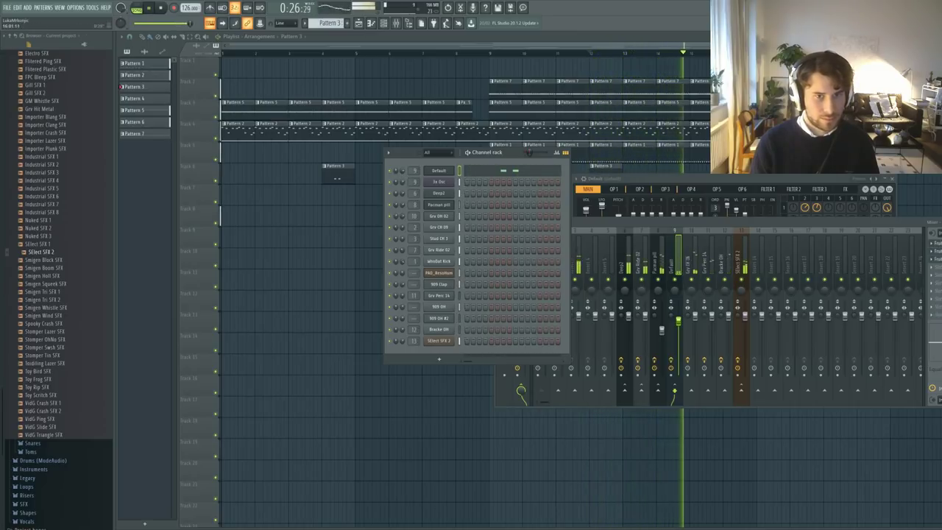
pyautogui.click(724, 151)
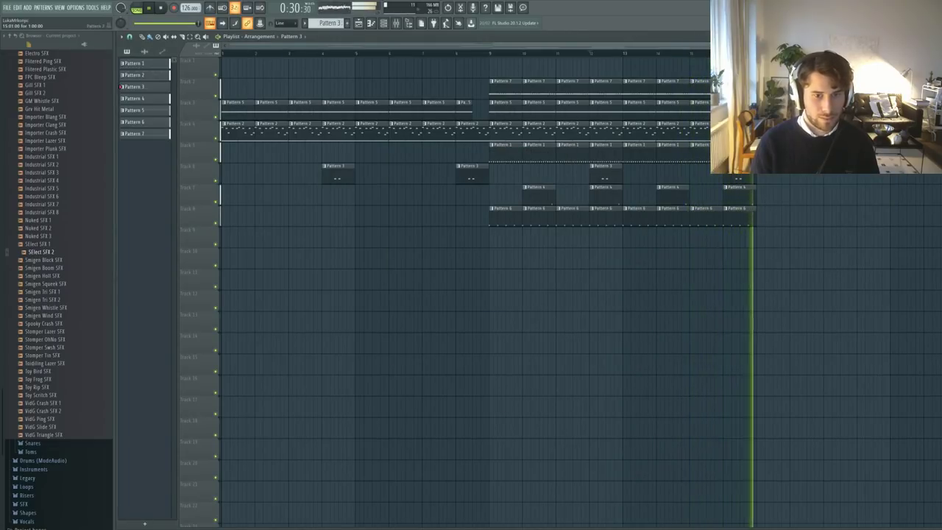
pyautogui.press('space')
pyautogui.click(228, 53)
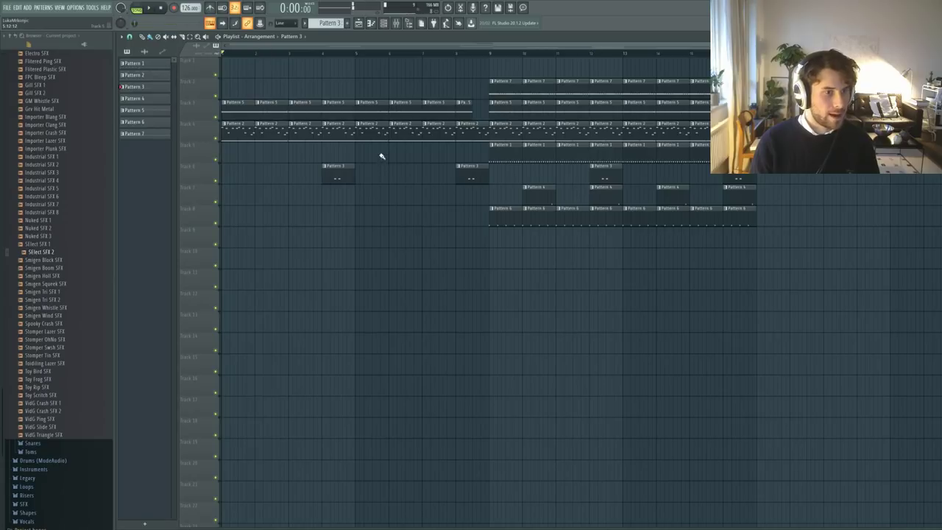
# - Open Pattern 2's Pacman pill notes, channel and mixer track, and audition its sound
pyautogui.scroll(-1, 380, 155)
pyautogui.doubleClick(398, 116)
pyautogui.scroll(3, 463, 168)
pyautogui.scroll(2, 473, 176)
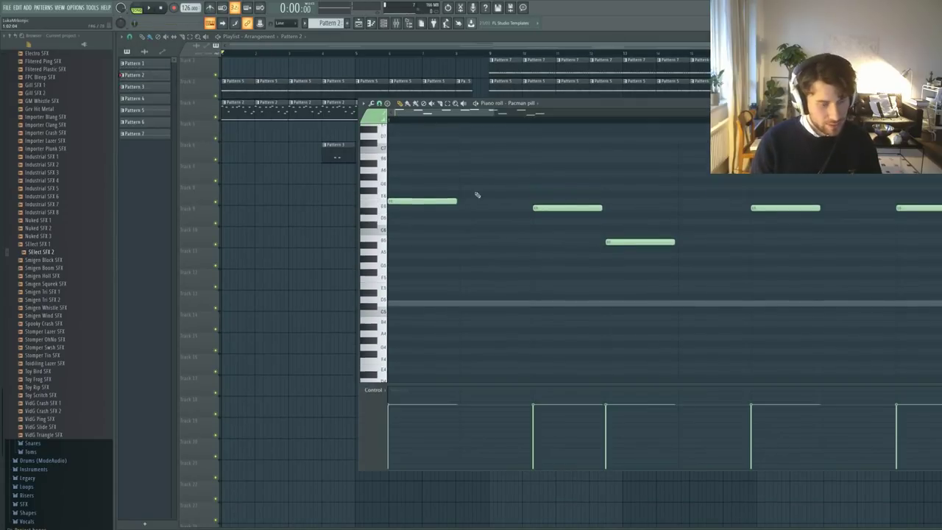
pyautogui.press('F6')
pyautogui.click(438, 206)
pyautogui.press('F9')
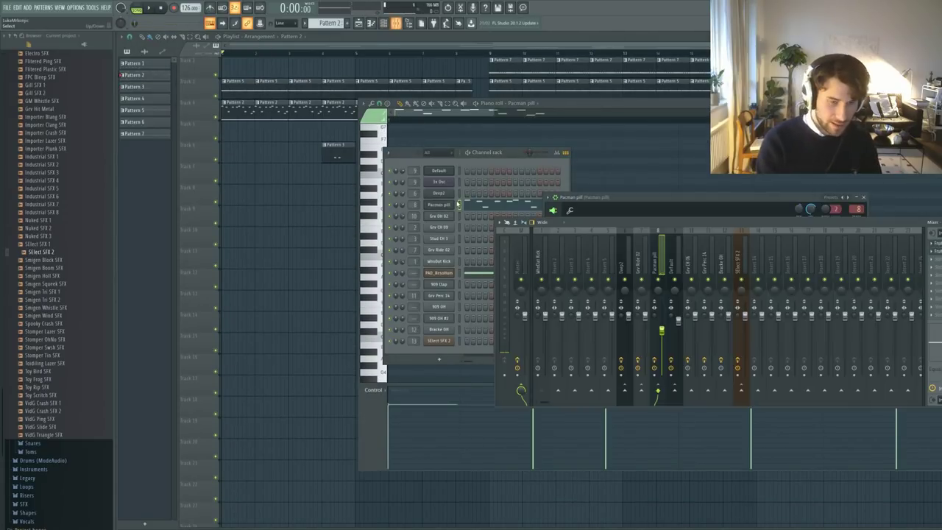
pyautogui.press('c')
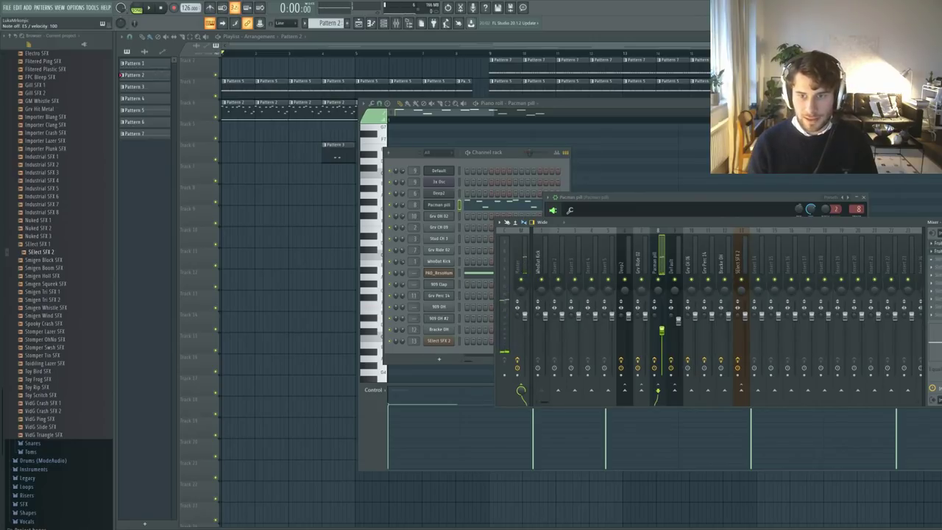
pyautogui.press('c')
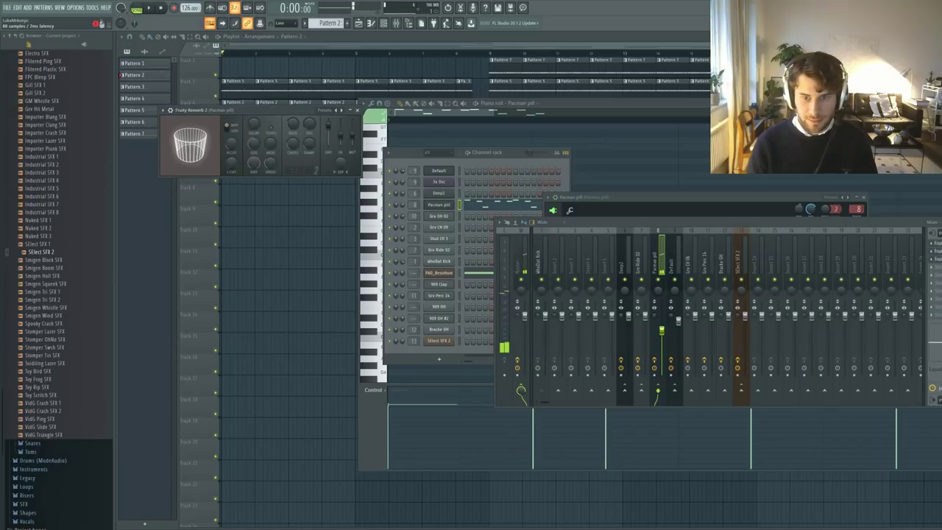
# - Adjust the wet level of Pacman pill's Fruity Reeverb 2 and create an automation clip for it in the playlist
pyautogui.click(936, 262)
pyautogui.click(936, 252)
pyautogui.click(937, 252)
pyautogui.press('c')
pyautogui.press('c')
pyautogui.moveTo(352, 137)
pyautogui.mouseDown()
pyautogui.moveTo(353, 120)
pyautogui.moveTo(353, 147)
pyautogui.mouseUp()
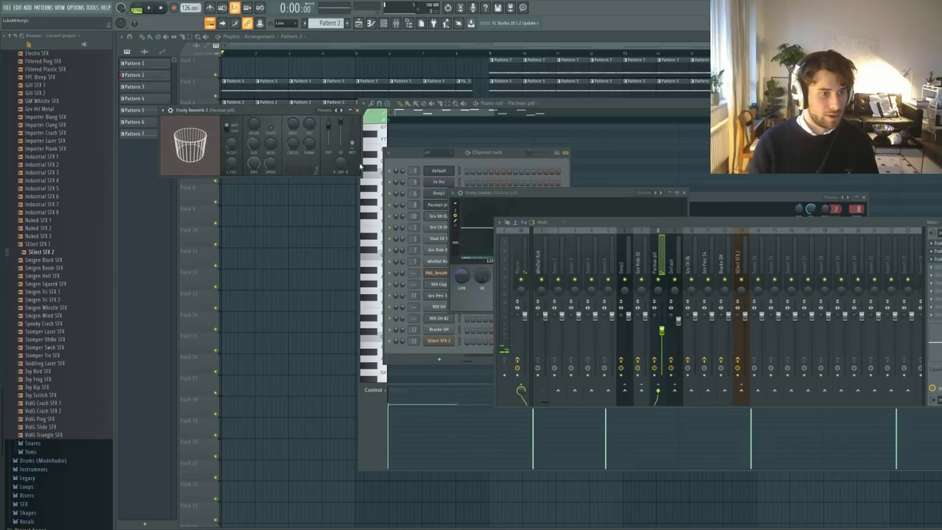
pyautogui.click(371, 202)
pyautogui.press('F5')
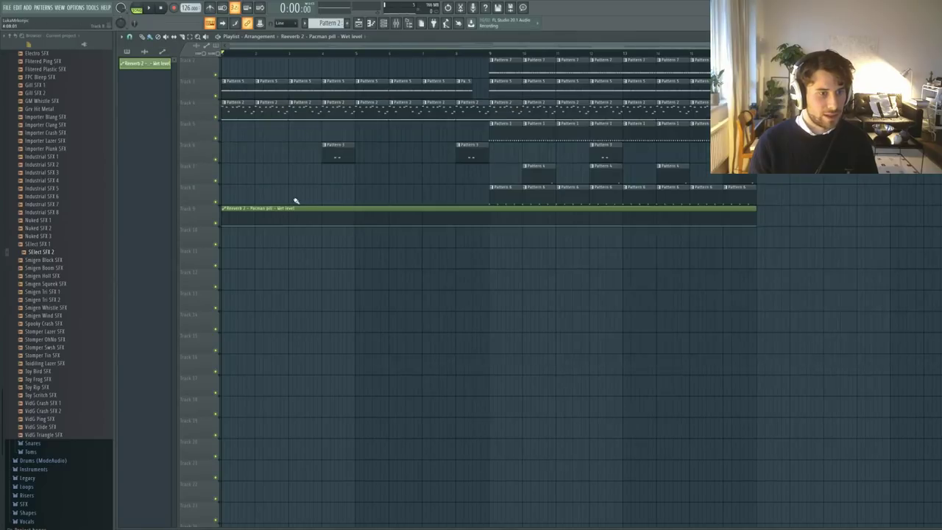
# - Shape the Pacman pill wet-level automation to rise steadily until bar 8 and fall back to its base level at bar 9
pyautogui.click(304, 55)
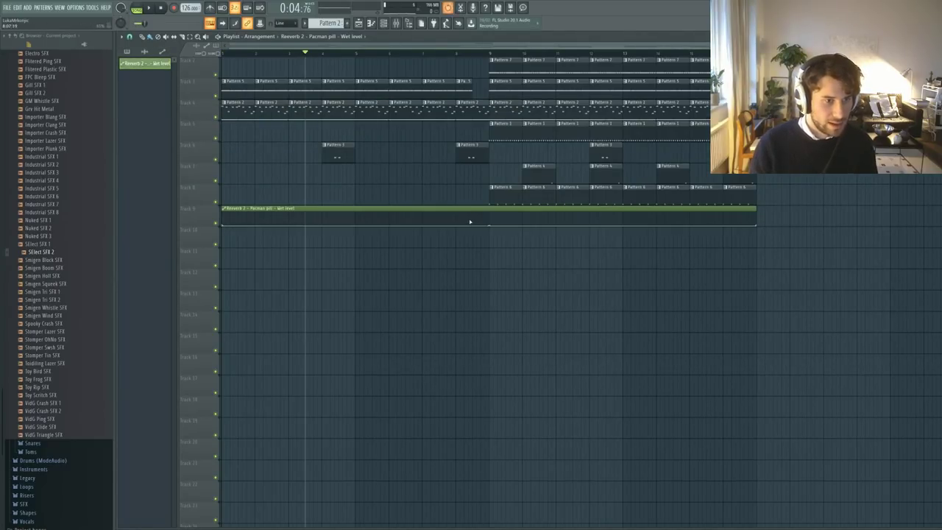
pyautogui.moveTo(471, 220); pyautogui.dragTo(473, 219)
pyautogui.rightClick(472, 220)
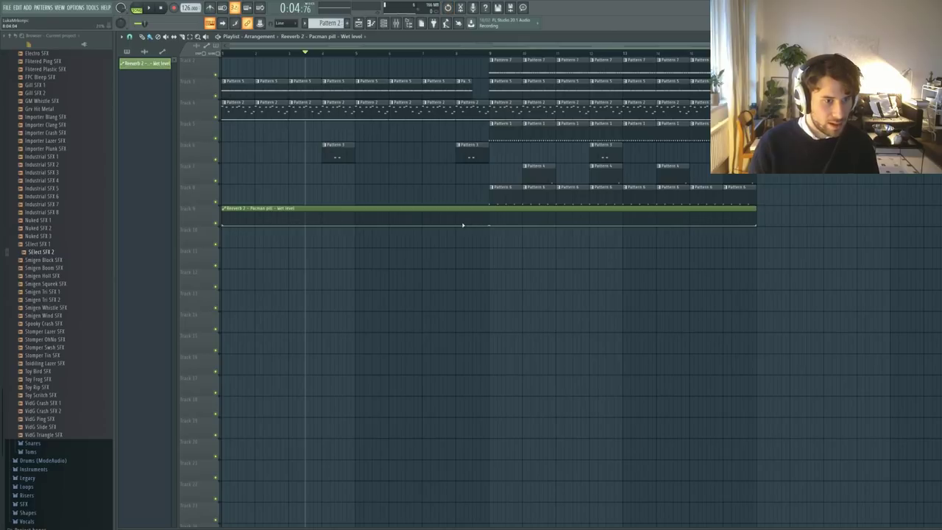
pyautogui.moveTo(456, 219); pyautogui.dragTo(483, 227)
pyautogui.click(492, 223)
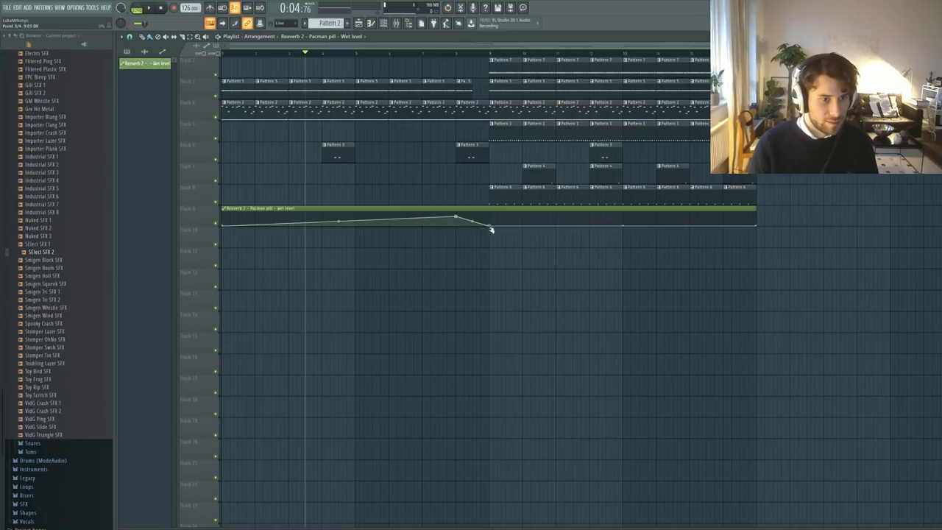
pyautogui.click(365, 54)
pyautogui.scroll(1, 484, 130)
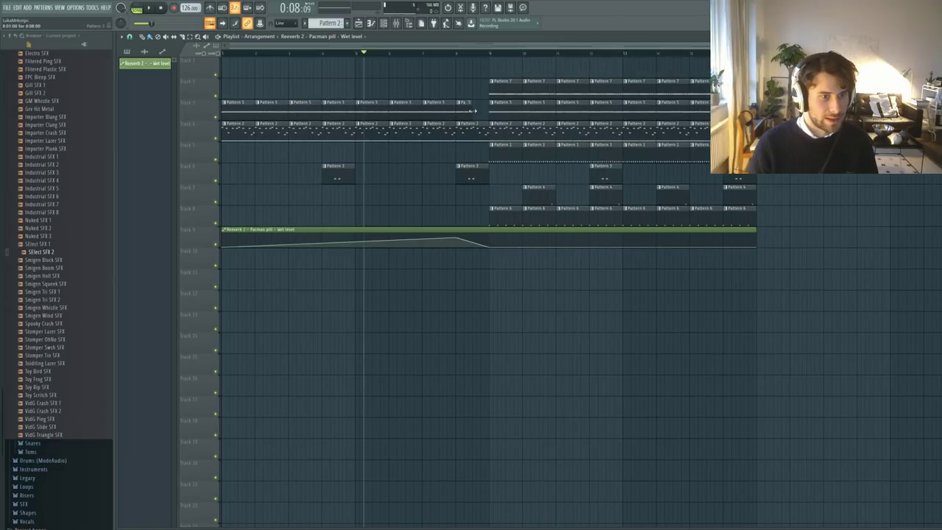
# - Add a Fruity Filter to the SElect SFX 2 mixer track and create an automation clip for its cutoff frequency
pyautogui.doubleClick(450, 118)
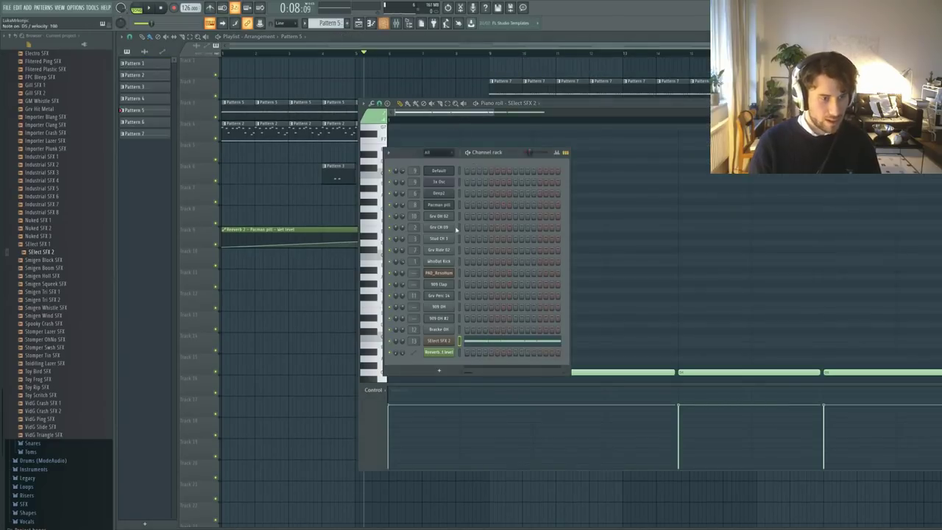
pyautogui.click(439, 341)
pyautogui.press('F9')
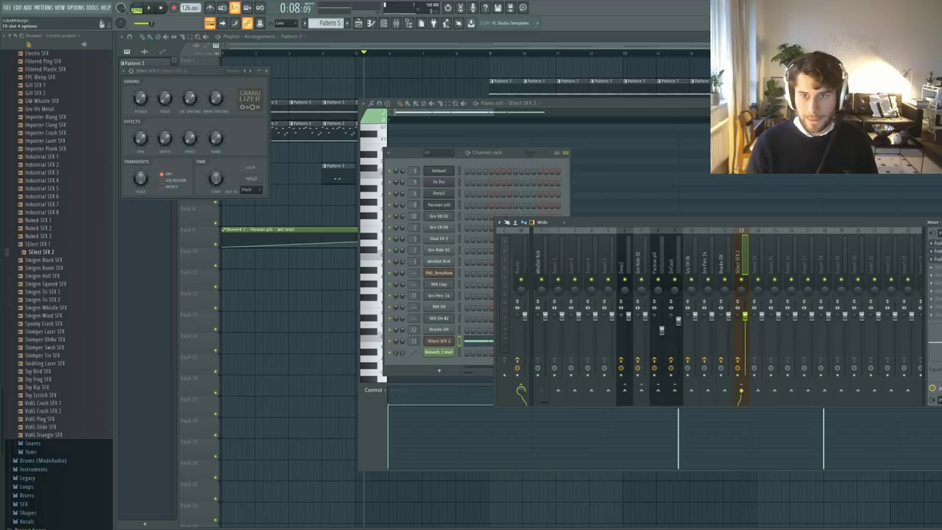
pyautogui.click(937, 259)
pyautogui.click(937, 259)
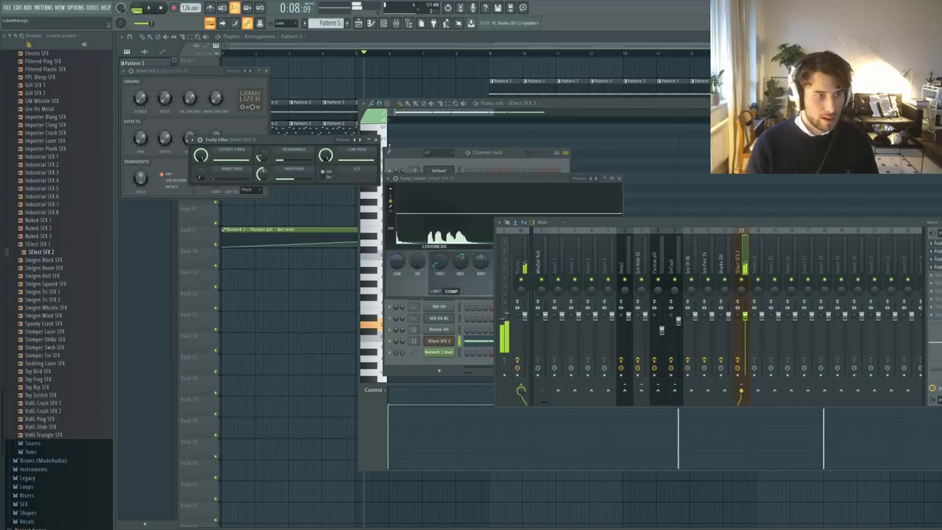
pyautogui.moveTo(313, 172); pyautogui.dragTo(623, 251)
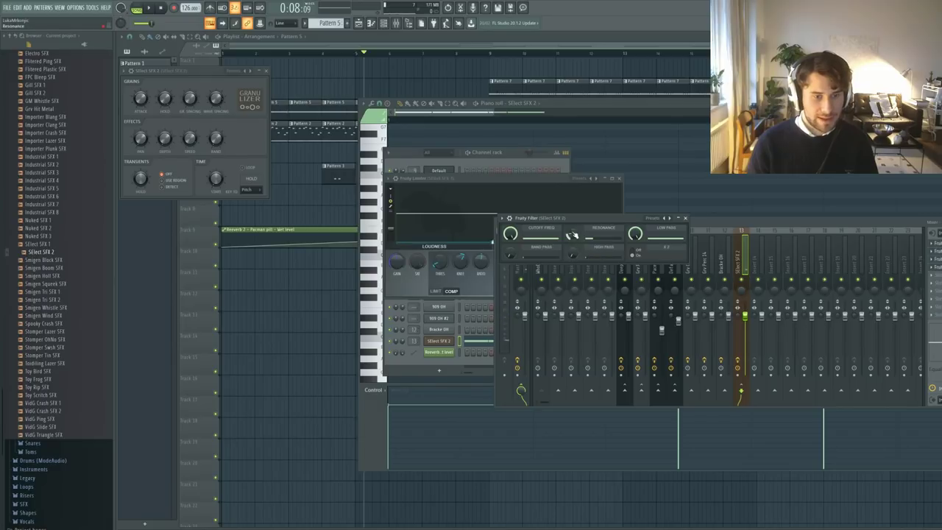
pyautogui.moveTo(507, 239); pyautogui.dragTo(507, 262)
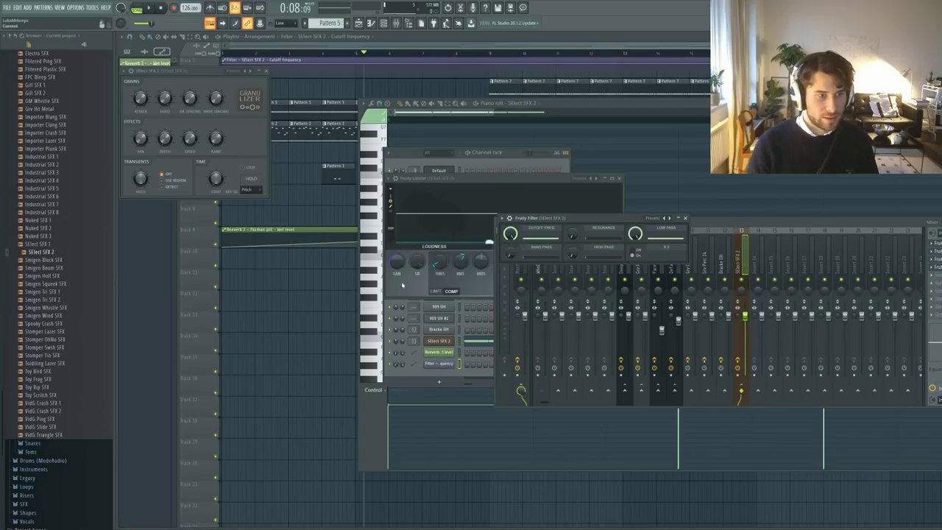
# - Shape the SElect SFX 2 cutoff automation to start low and rise to its peak at bar 9, playing it from bar 1
pyautogui.click(234, 53)
pyautogui.moveTo(223, 65); pyautogui.dragTo(223, 73)
pyautogui.press('space')
pyautogui.press('space')
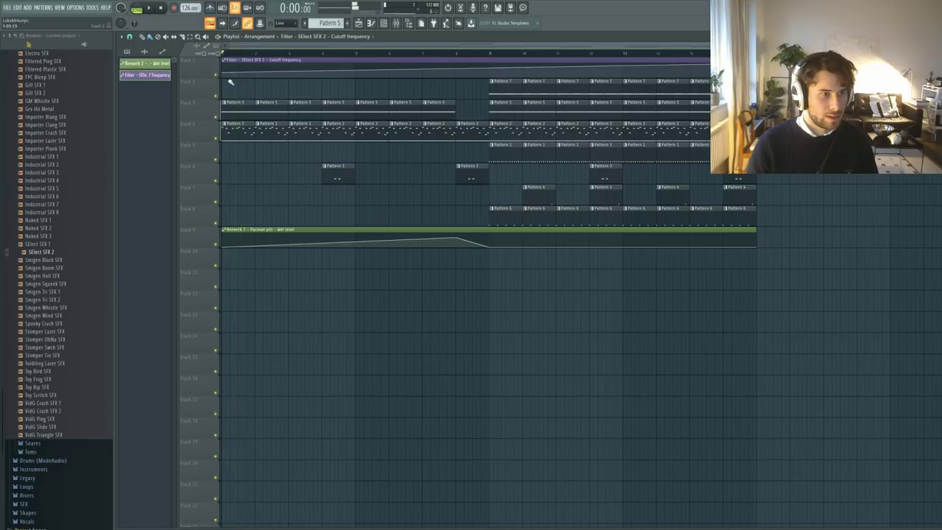
pyautogui.press('space')
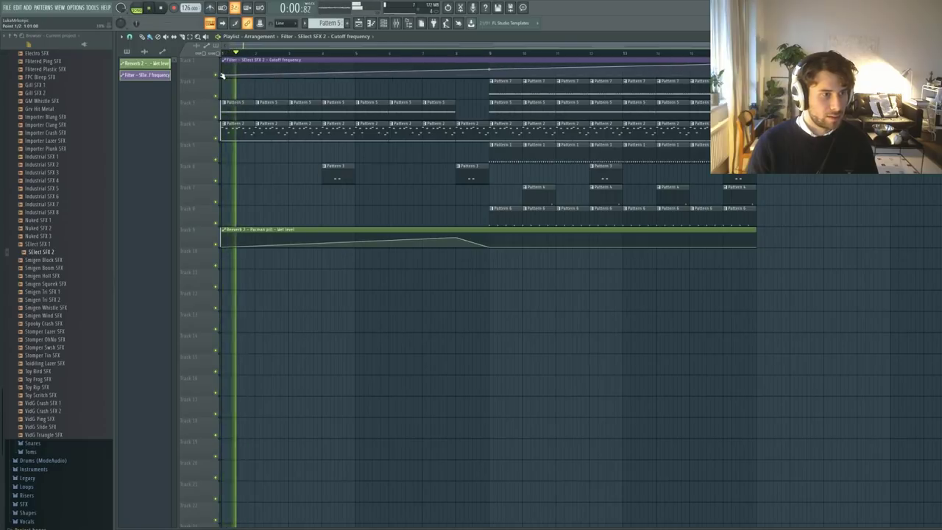
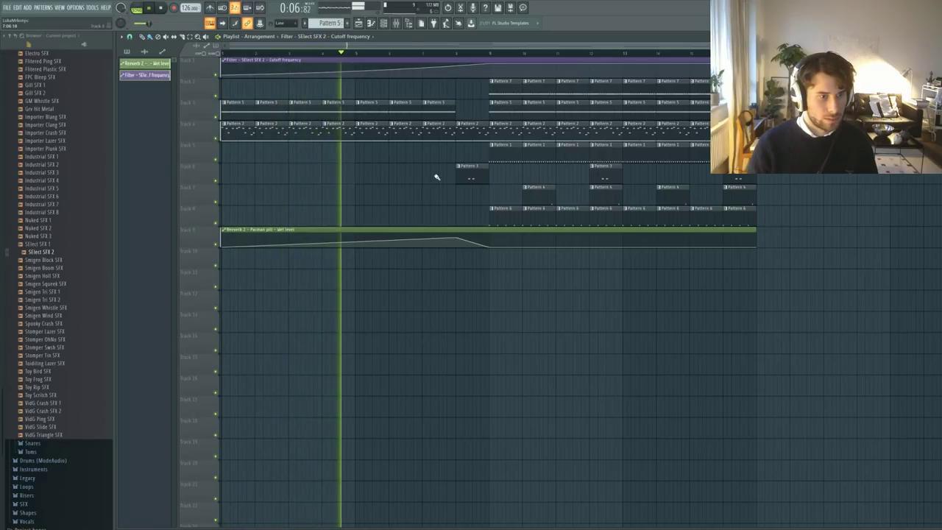
pyautogui.press('space')
# - Open Fruity Reeverb 2 on the Default Sytrus mixer track and create an automation clip for its wet level
pyautogui.doubleClick(334, 172)
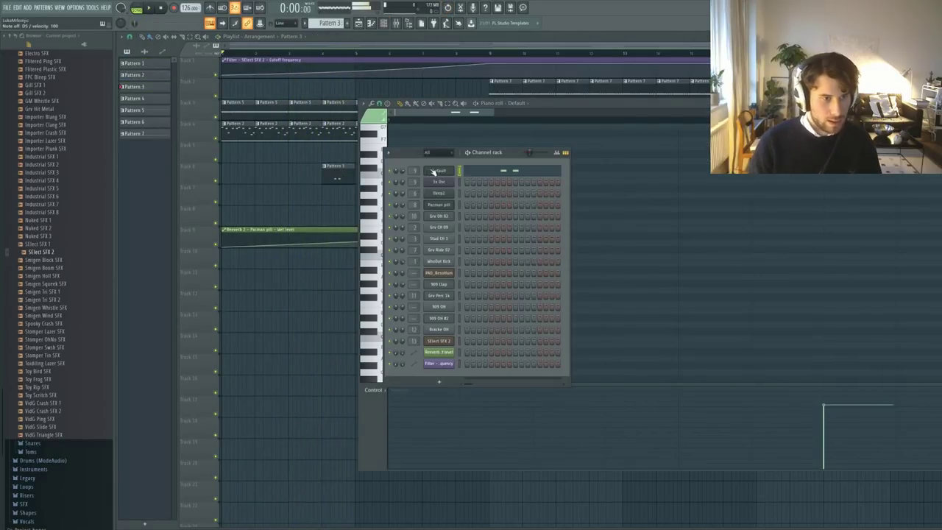
pyautogui.press('F9')
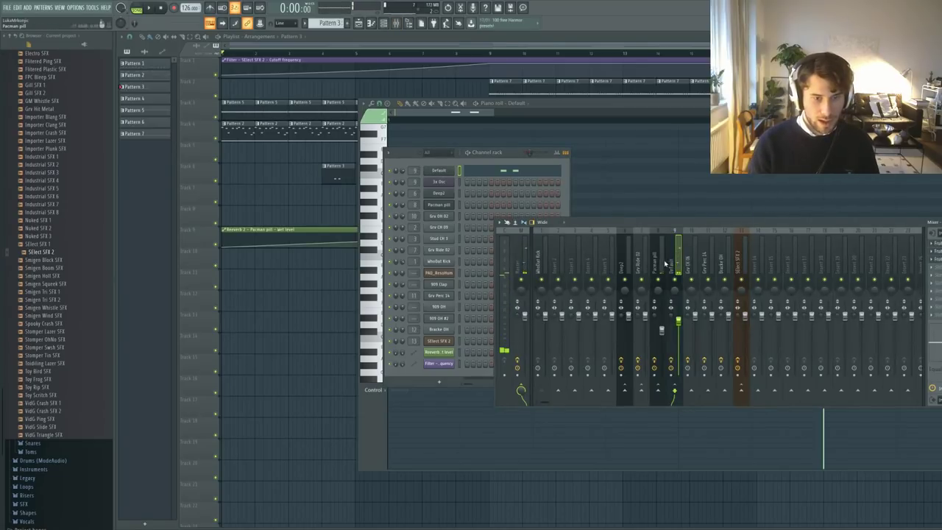
pyautogui.click(937, 252)
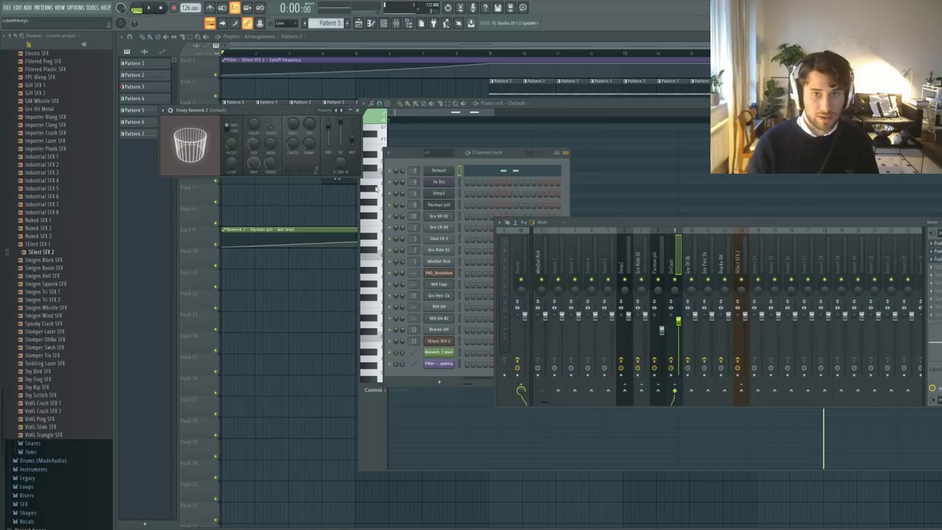
pyautogui.press('F12')
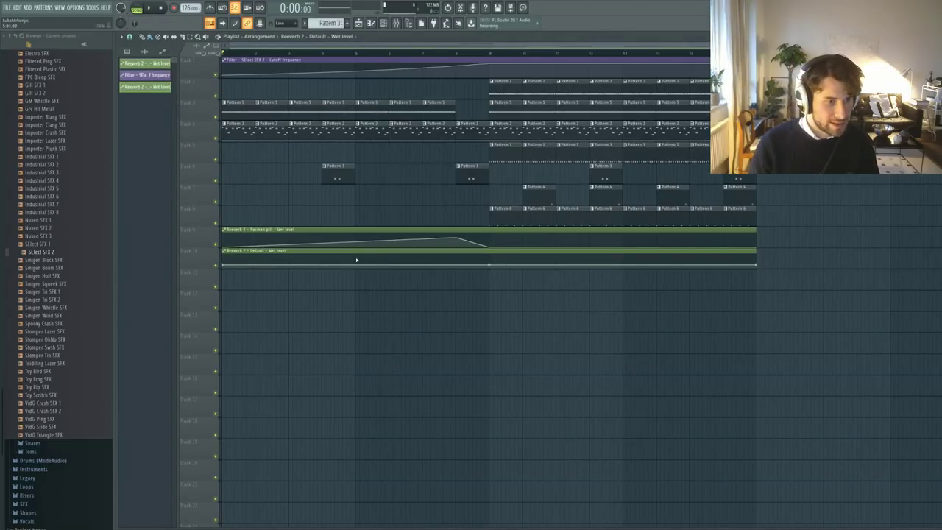
# - Shape the Default wet-level automation to rise until just before bar 9 and drop back to its base level at bar 10
pyautogui.moveTo(222, 268)
pyautogui.mouseDown()
pyautogui.moveTo(235, 262)
pyautogui.moveTo(224, 266)
pyautogui.mouseUp()
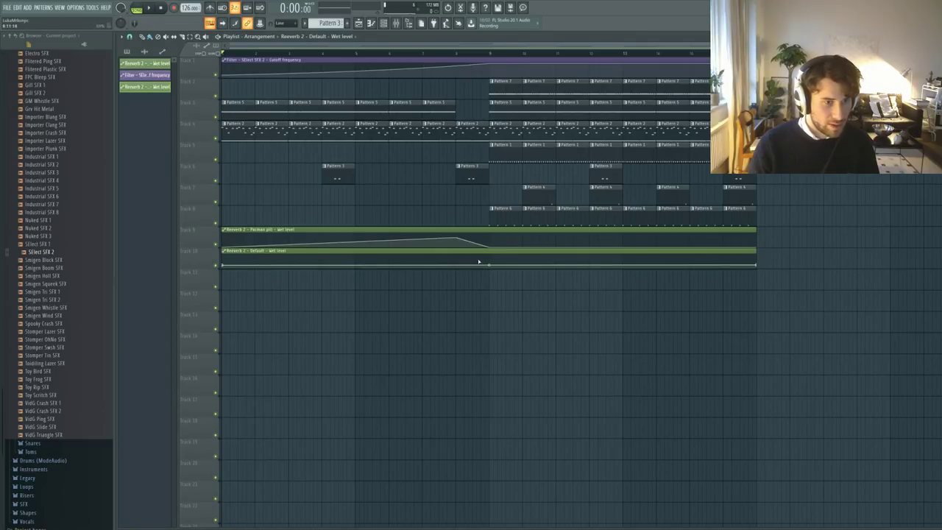
pyautogui.moveTo(479, 261); pyautogui.dragTo(482, 259)
pyautogui.click(523, 266)
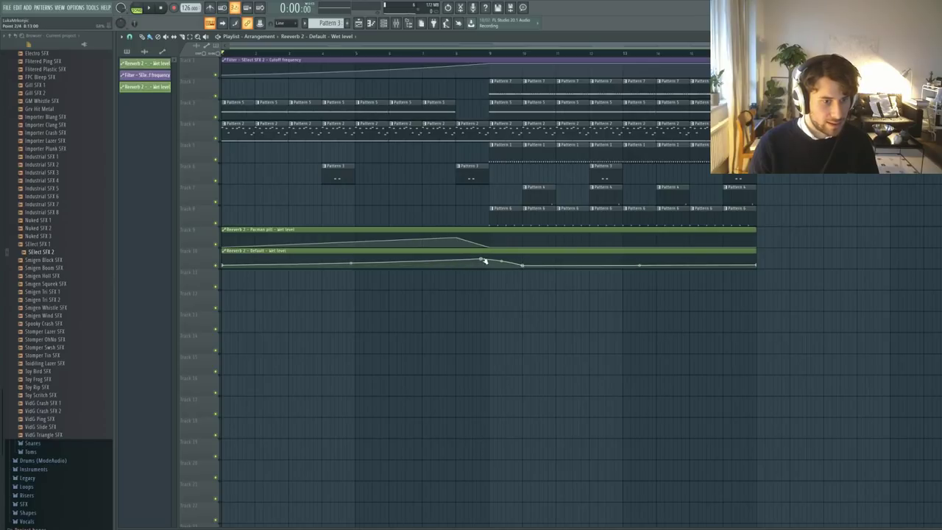
# - Play the transition into bar 9 and the section from just after bar 3 to hear the automation
pyautogui.click(453, 54)
pyautogui.press('space')
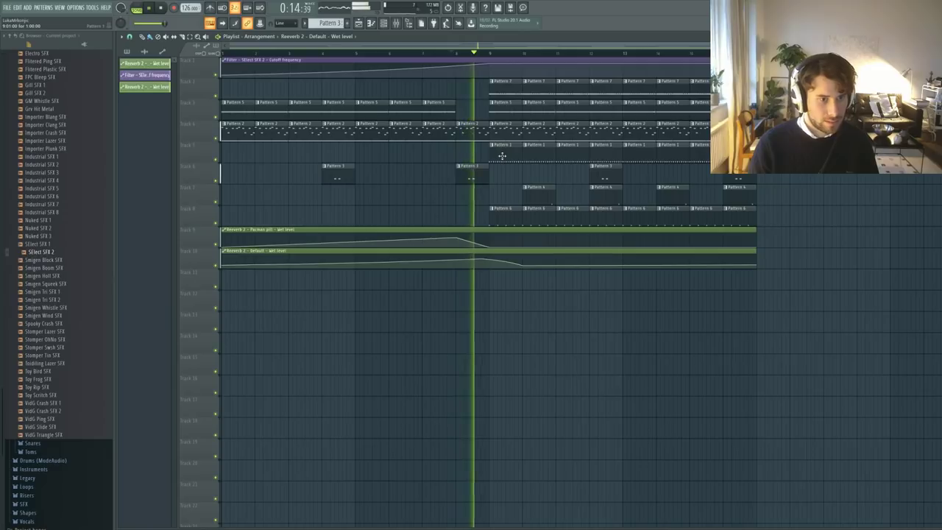
pyautogui.press('space')
pyautogui.click(300, 53)
pyautogui.press('space')
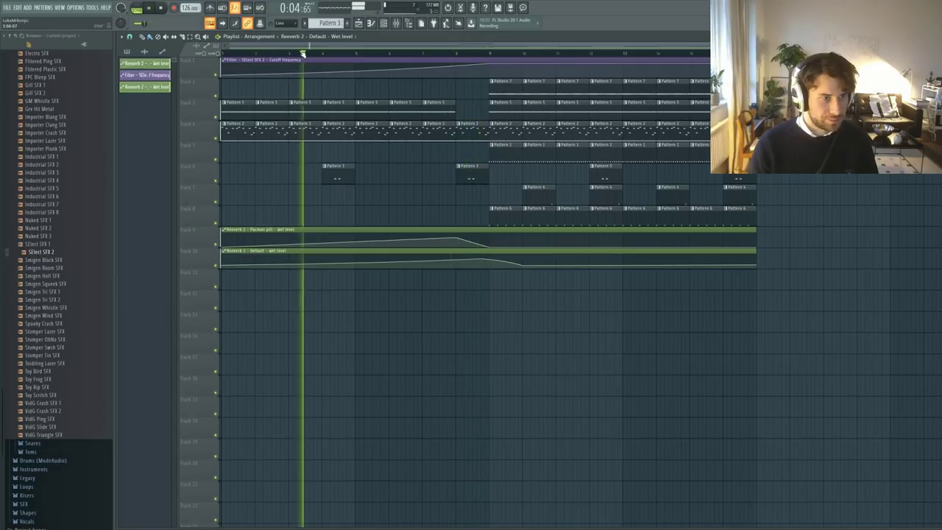
# - Add Fruity Filter to the Pacman pill mixer track, turn on x2, remove the high pass and create a cutoff frequency automation clip
pyautogui.press('F9')
pyautogui.press('space')
pyautogui.click(662, 257)
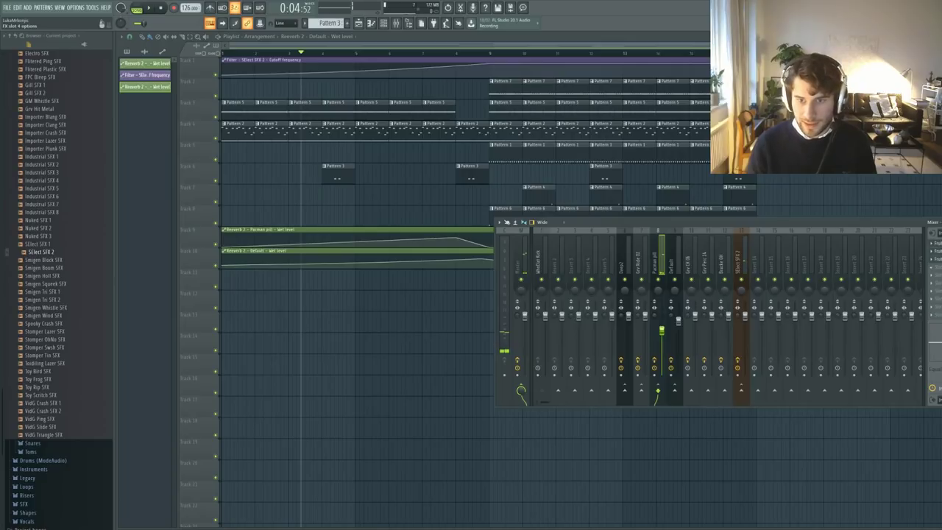
pyautogui.click(938, 251)
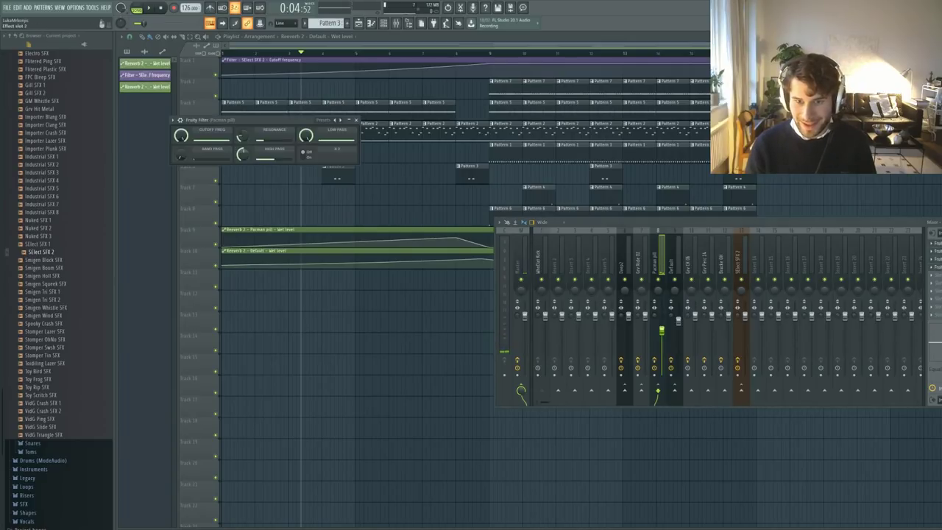
pyautogui.click(937, 259)
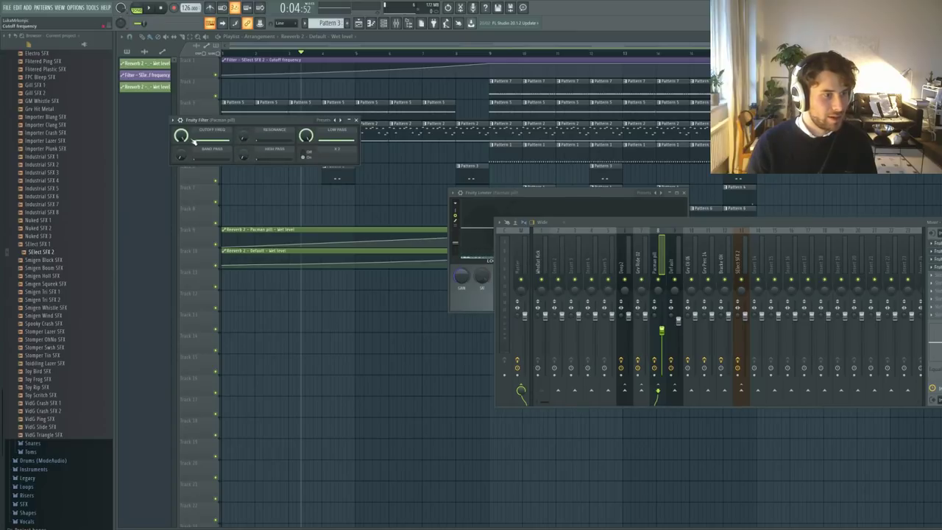
pyautogui.click(236, 186)
# - Shape the Pacman pill cutoff automation to rise until bar 8, dip before bar 9 and recover at bar 9 during playback from bar 1
pyautogui.click(226, 54)
pyautogui.press('space')
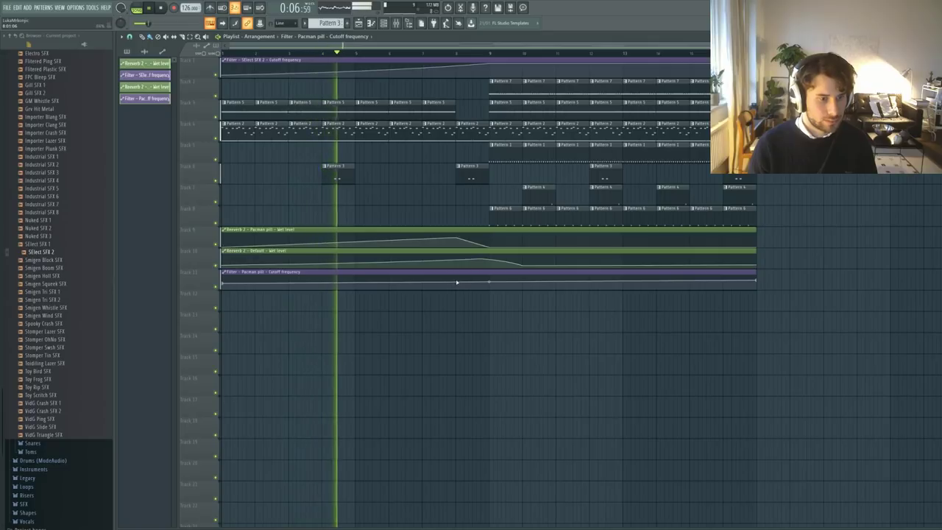
pyautogui.rightClick(455, 278)
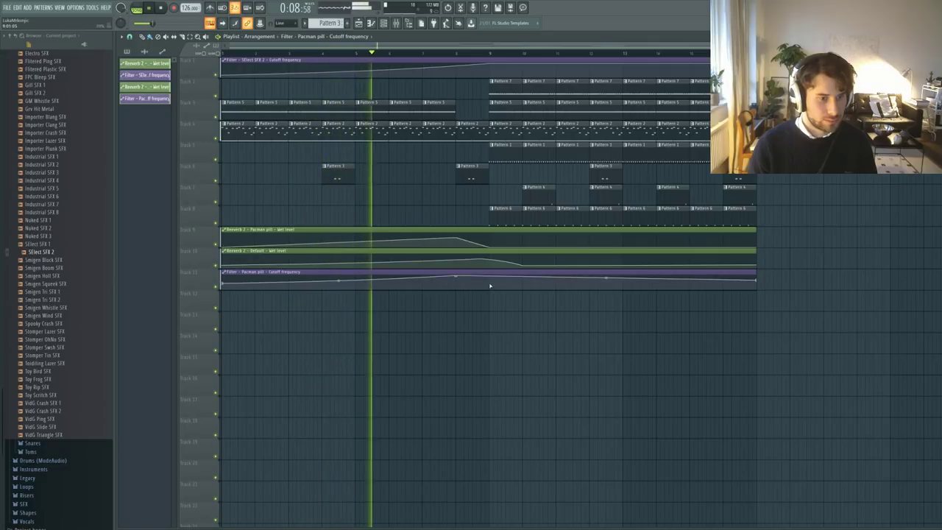
pyautogui.rightClick(482, 284)
pyautogui.rightClick(490, 276)
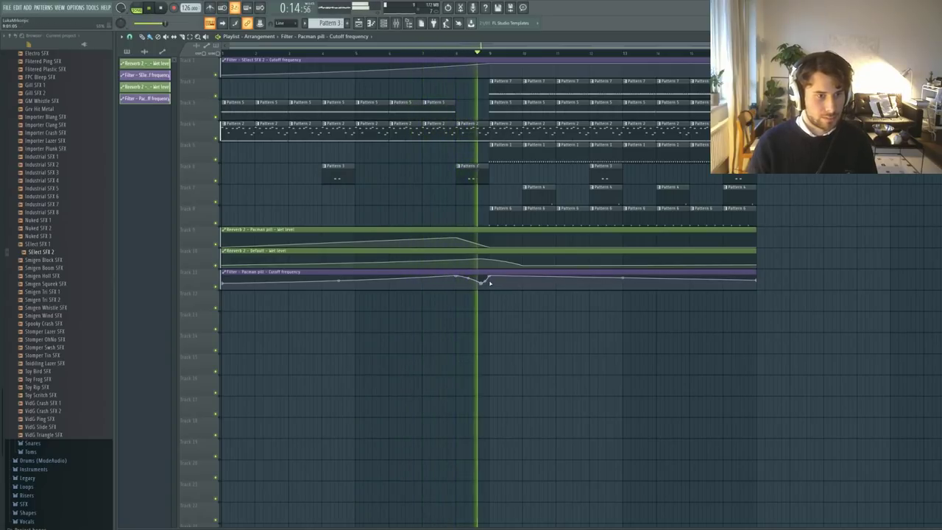
pyautogui.press('space')
# - Cut all PAD_ResoHum notes out of Pattern 2 in the piano roll
pyautogui.doubleClick(475, 122)
pyautogui.press('F6')
pyautogui.click(521, 277)
pyautogui.hotkey('ctrl', 'a')
pyautogui.scroll(-5, 562, 275)
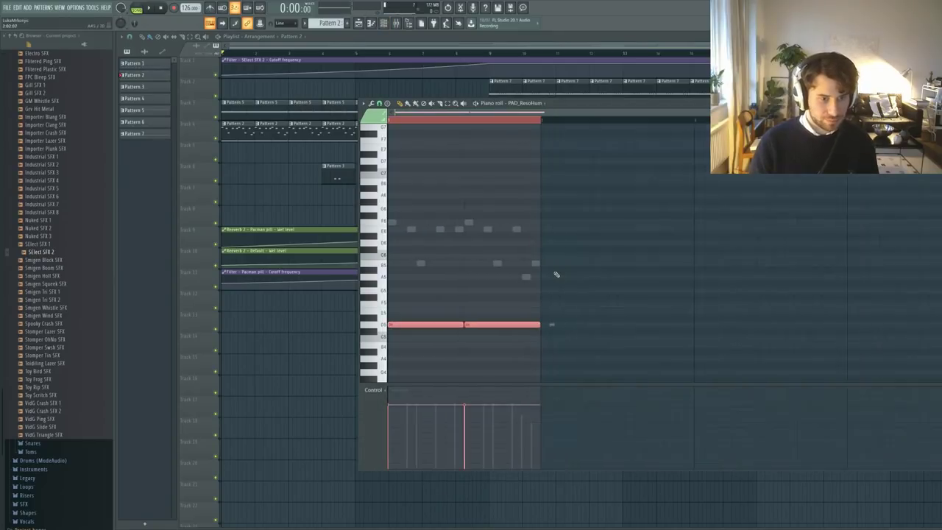
pyautogui.press('Delete')
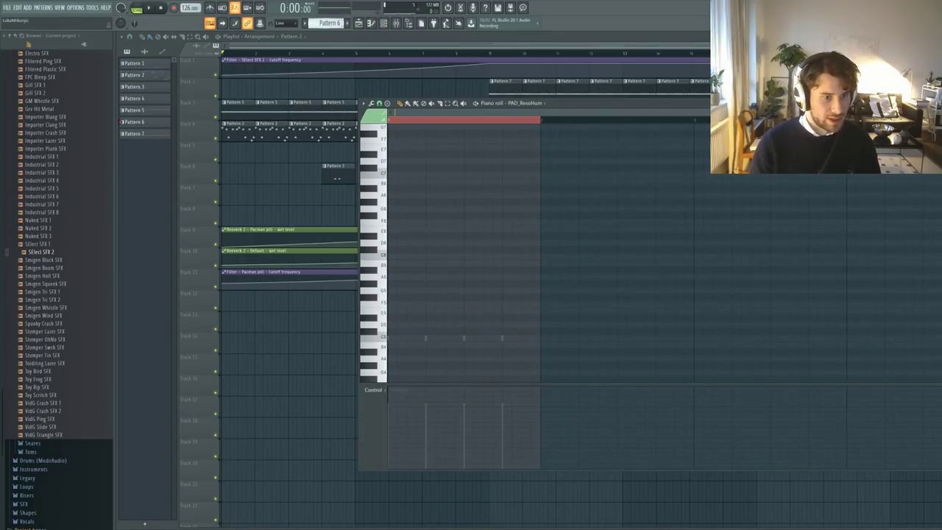
# - Create Pattern 8, paste the PAD_ResoHum notes into it and paint it across bars 1 to 16 on Track 12
pyautogui.press('F4')
pyautogui.press('F6')
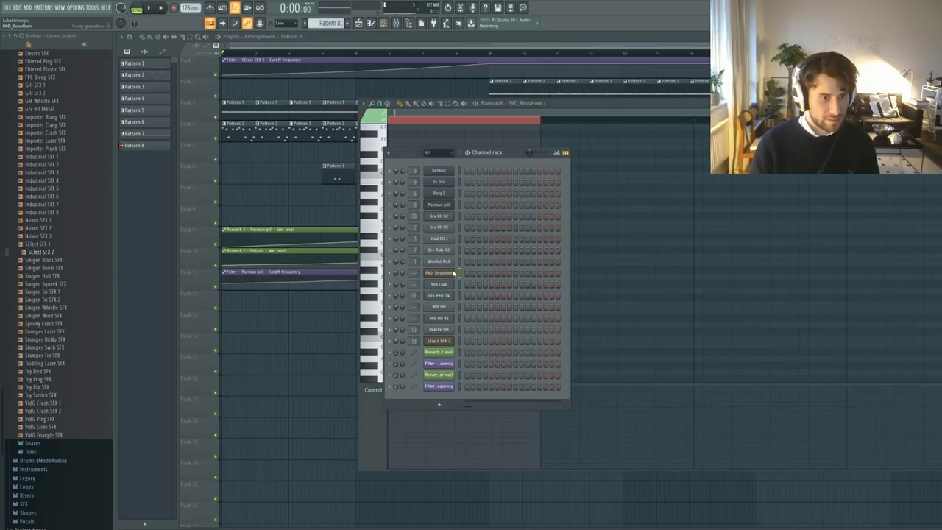
pyautogui.press('F7')
pyautogui.press('F7')
pyautogui.hotkey('ctrl', 'v')
pyautogui.press('F7')
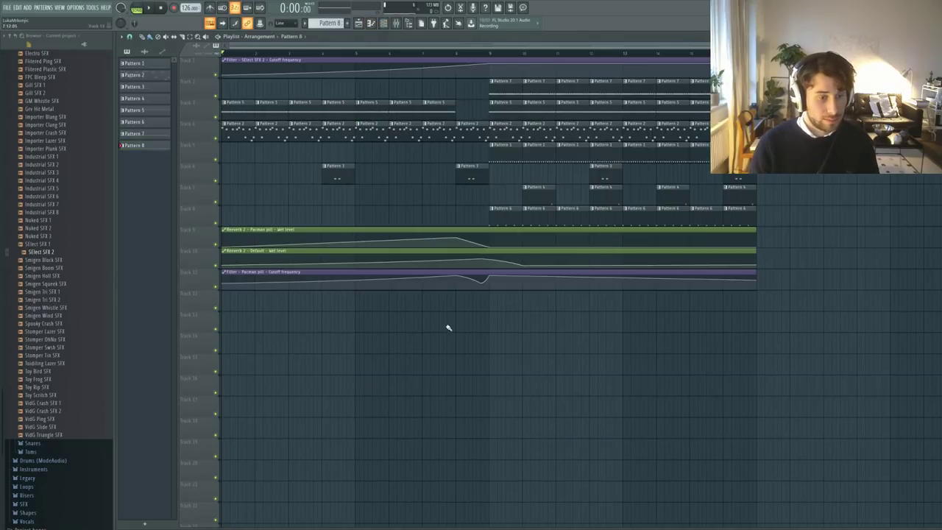
pyautogui.moveTo(227, 310)
pyautogui.mouseDown()
pyautogui.moveTo(410, 318)
pyautogui.moveTo(505, 304)
pyautogui.moveTo(492, 306)
pyautogui.moveTo(743, 303)
pyautogui.mouseUp()
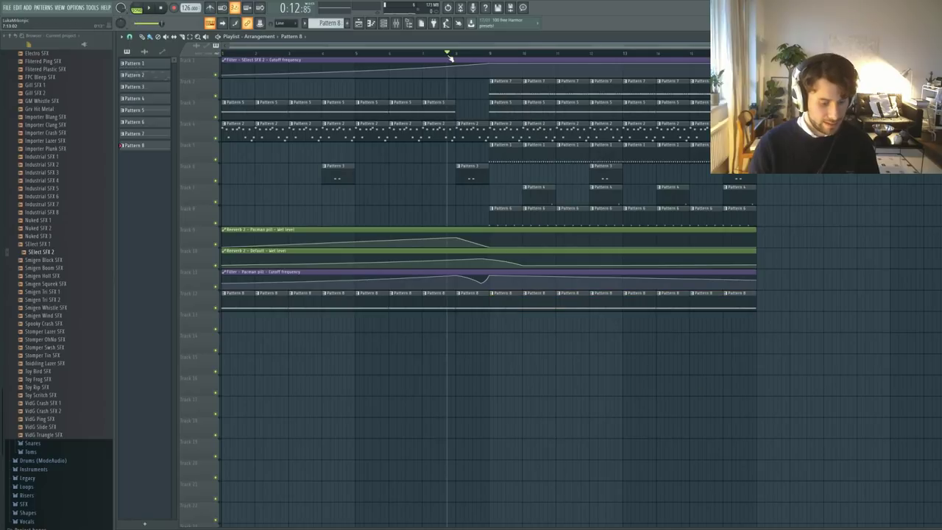
# - Assign PAD_ResoHum to mixer insert 5 and sidechain the WhoDat Kick track to it
pyautogui.press('F9')
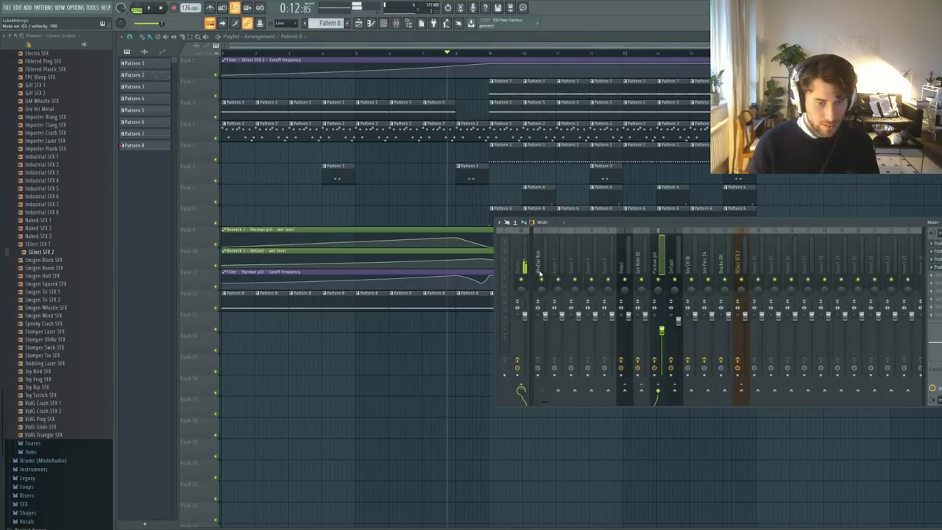
pyautogui.click(541, 273)
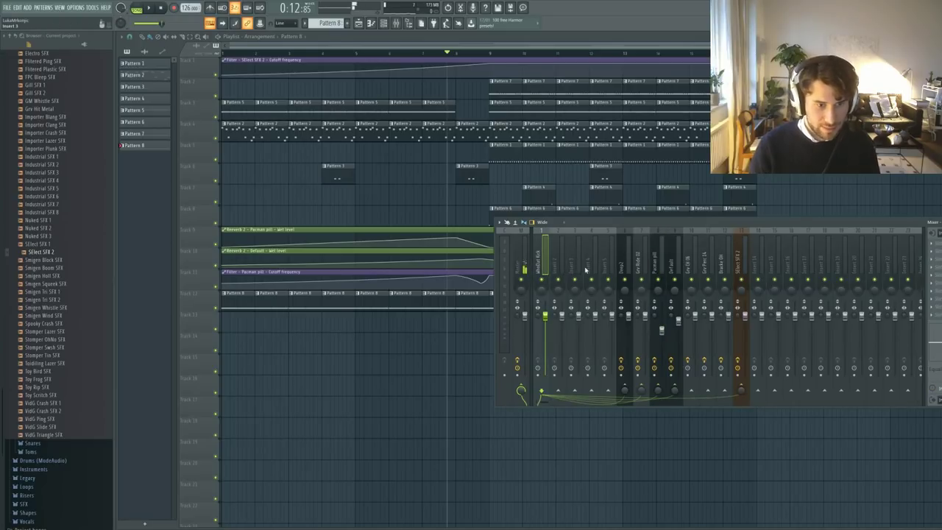
pyautogui.click(610, 274)
pyautogui.click(541, 272)
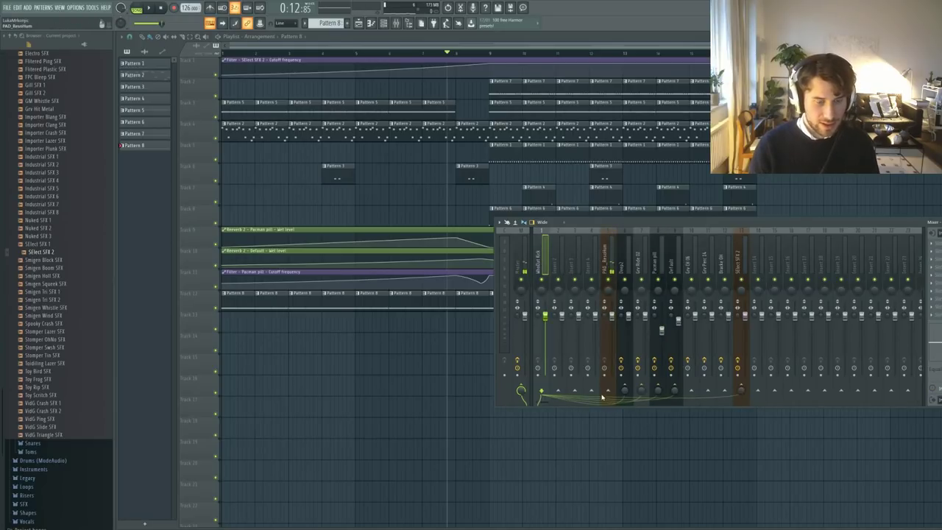
pyautogui.click(612, 283)
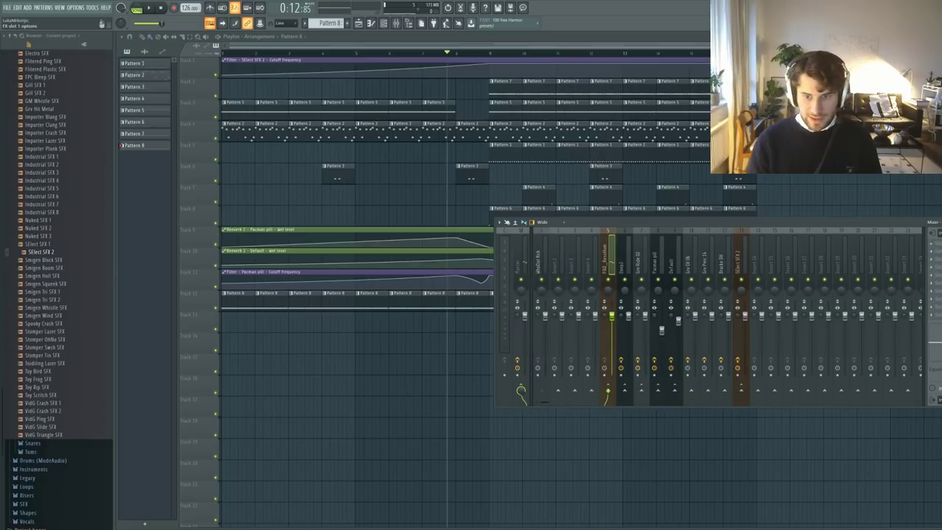
# - Add Fruity Limiter to the PAD_ResoHum track in compressor mode with sidechain 1, and adjust its threshold while playing into the drop
pyautogui.click(933, 244)
pyautogui.click(226, 223)
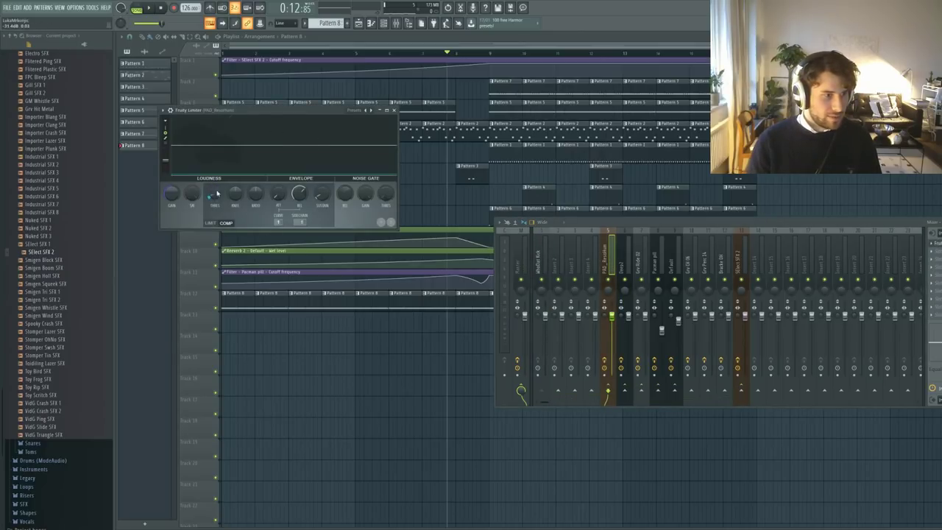
pyautogui.press('space')
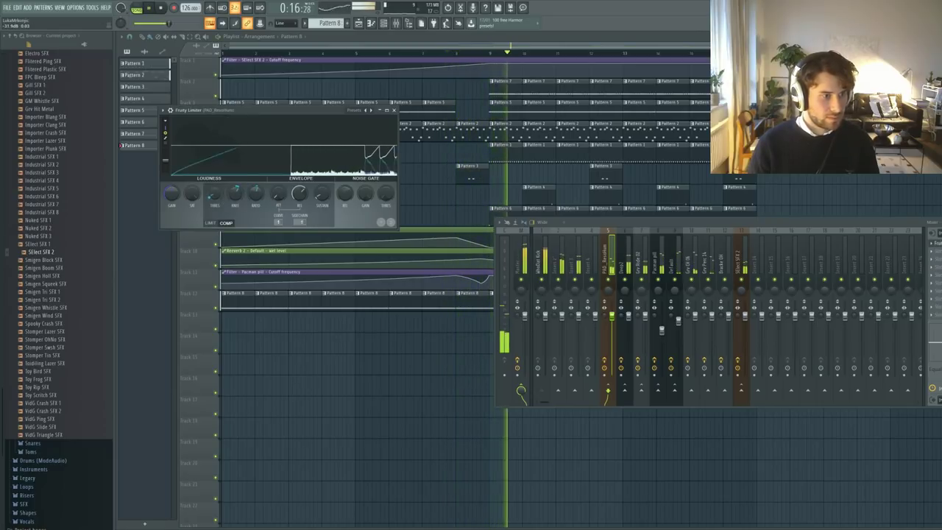
pyautogui.click(354, 305)
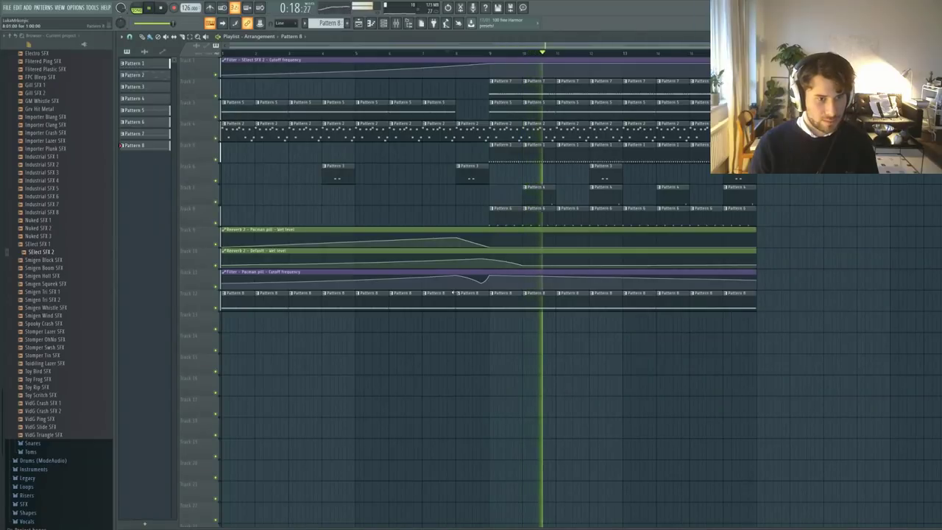
# - Audition the Grv CH 09, Stud CH 3 and 909 OH samples in the channel rack
pyautogui.doubleClick(532, 134)
pyautogui.press('F6')
pyautogui.press('space')
pyautogui.click(441, 251)
pyautogui.click(444, 229)
pyautogui.click(444, 240)
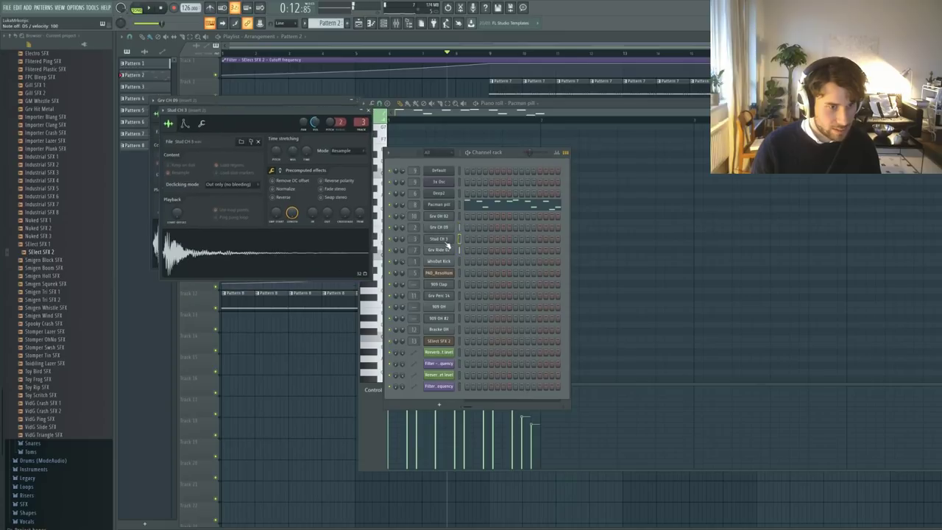
pyautogui.click(442, 307)
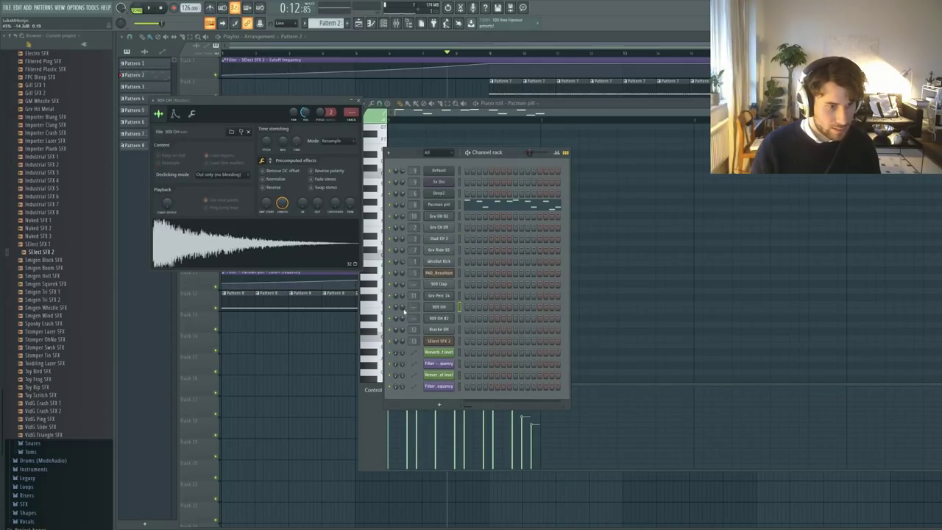
pyautogui.press('F12')
# - Play from bar 6 and curve the fall of the Pacman pill wet-level automation between bars 8 and 9
pyautogui.click(392, 56)
pyautogui.press('space')
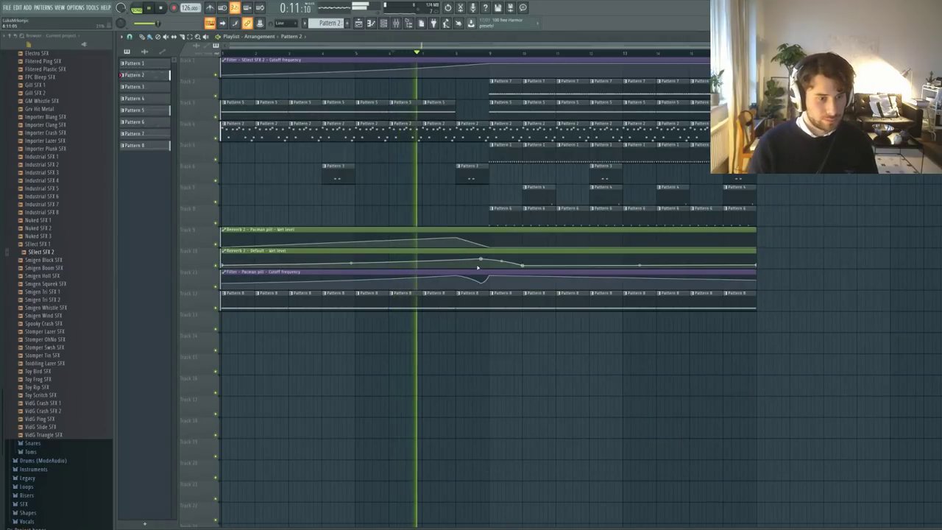
pyautogui.press('space')
pyautogui.press('space')
pyautogui.moveTo(456, 238); pyautogui.dragTo(472, 240)
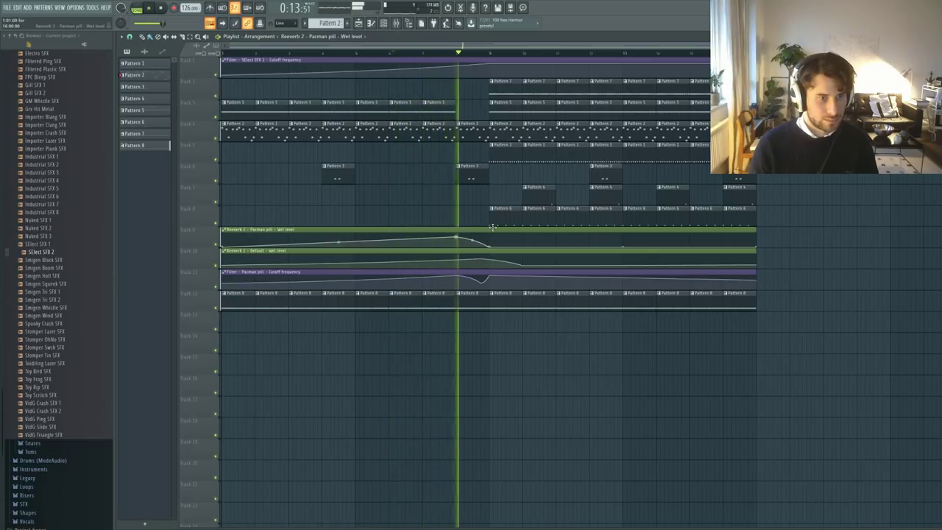
# - Delete the Pattern 8 clip at bar 8 and play through the transition into the drop
pyautogui.press('space')
pyautogui.press('space')
pyautogui.rightClick(480, 300)
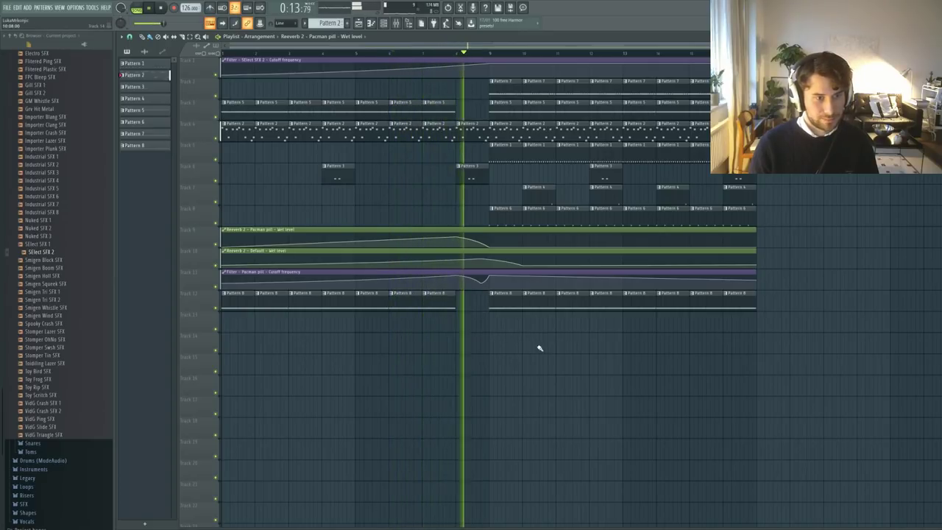
pyautogui.click(482, 281)
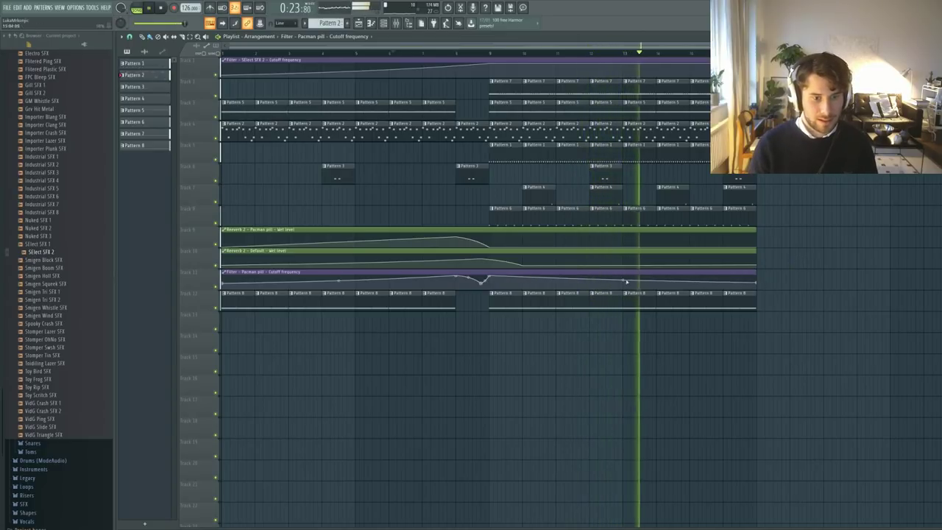
# - Select the pattern clips from bar 9 to the end of bar 16 and duplicate them directly after
pyautogui.moveTo(781, 223); pyautogui.dragTo(488, 75)
pyautogui.hotkey('ctrl', 'b')
pyautogui.press('space')
# - Open Pattern 1 in the channel rack and remove its Grv Ride 02 steps
pyautogui.doubleClick(506, 132)
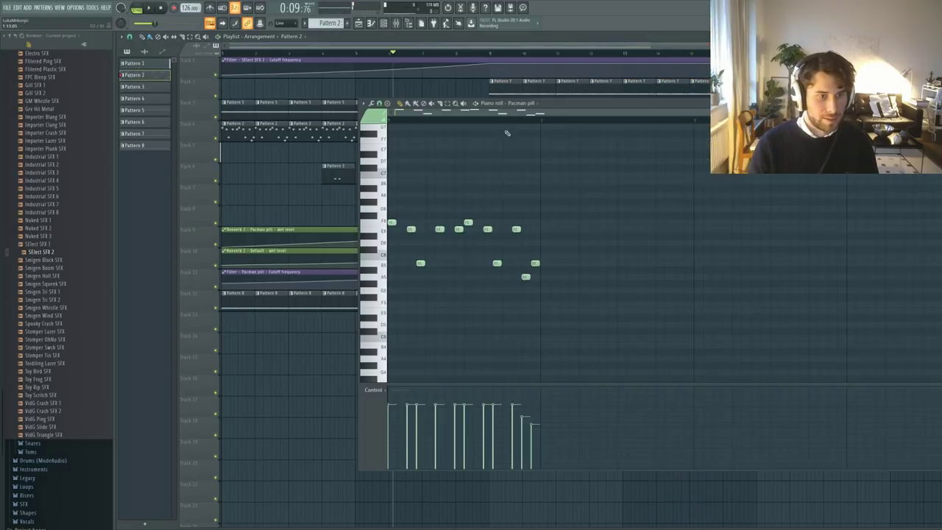
pyautogui.click(303, 203)
pyautogui.doubleClick(517, 195)
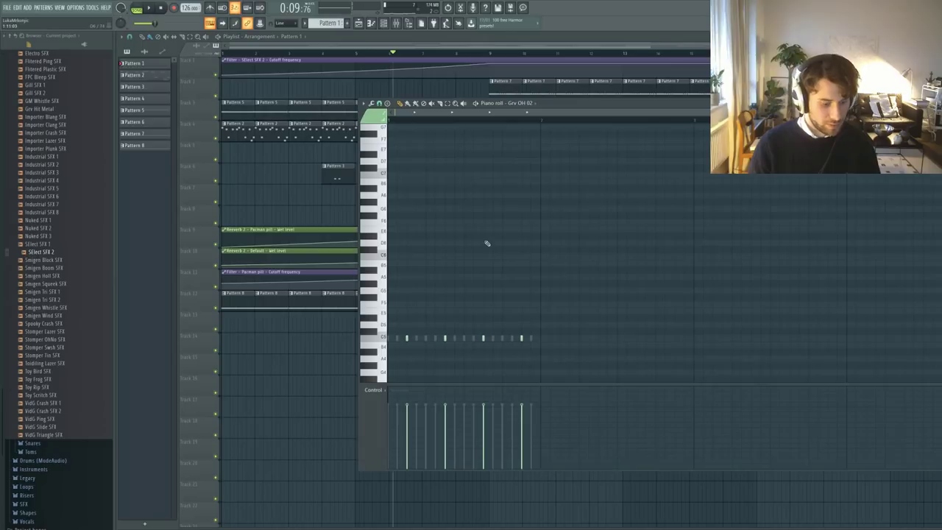
pyautogui.press('F6')
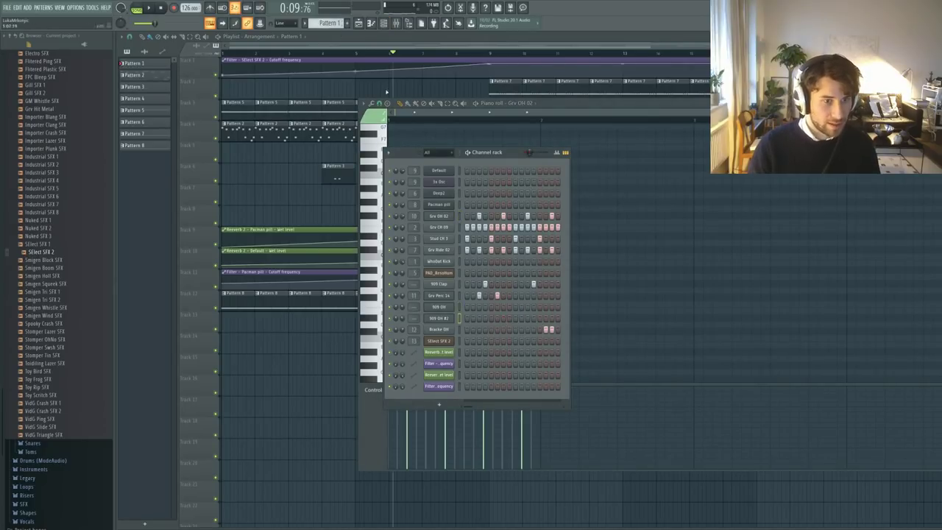
pyautogui.click(440, 226)
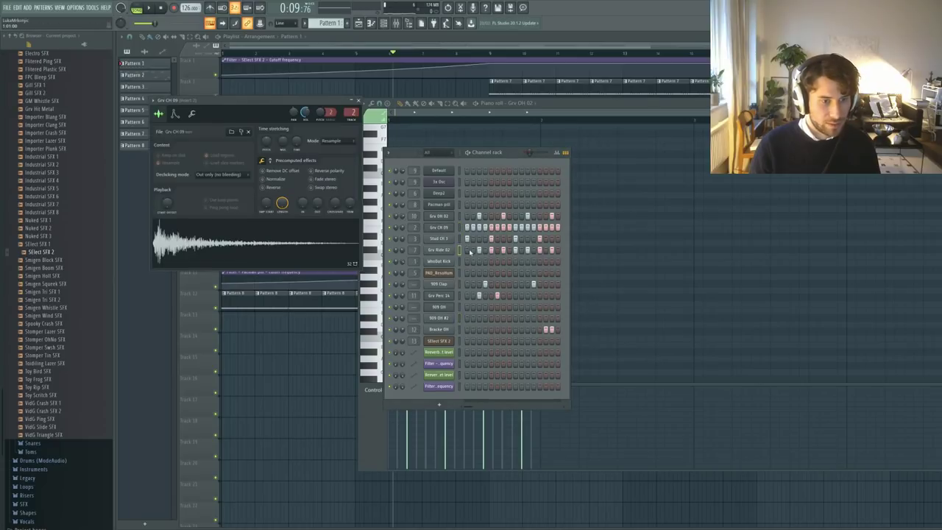
# - Create Pattern 9 with 909 OH on steps 3 and 11, 909 OH #2 on steps 7 and 15, and Grv CH 09 on all 16 steps
pyautogui.scroll(-7, 327, 24)
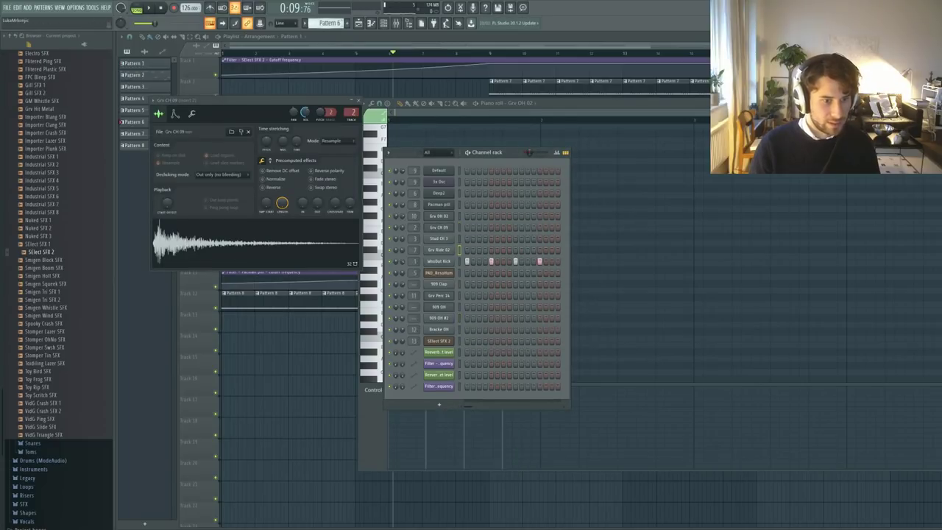
pyautogui.scroll(-1, 330, 23)
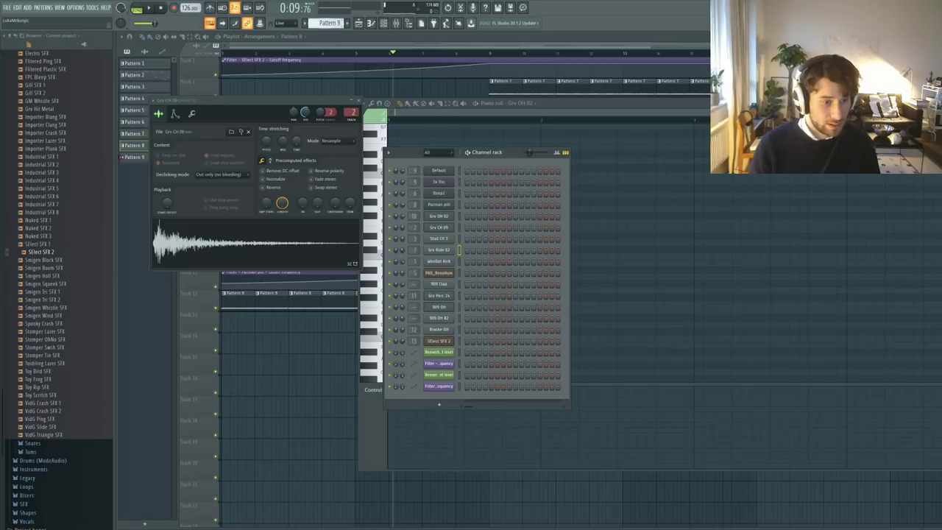
pyautogui.click(444, 303)
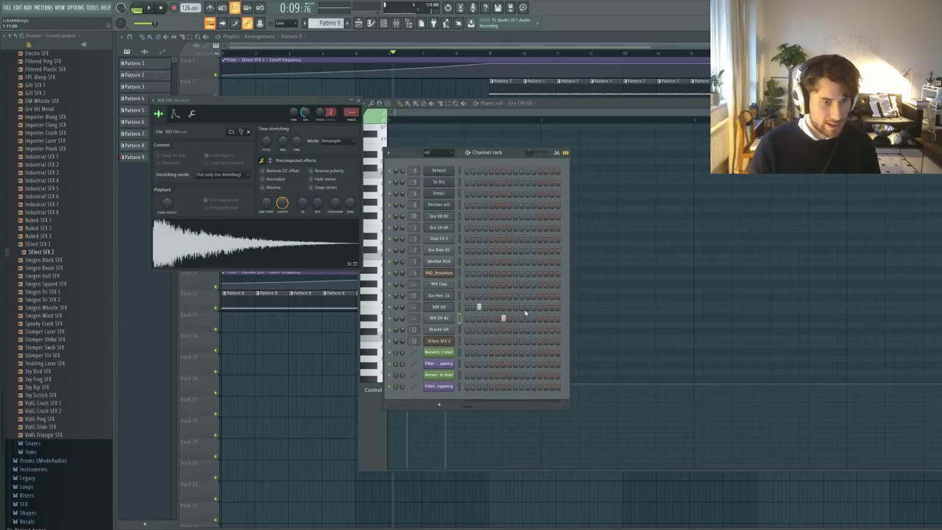
pyautogui.click(448, 228)
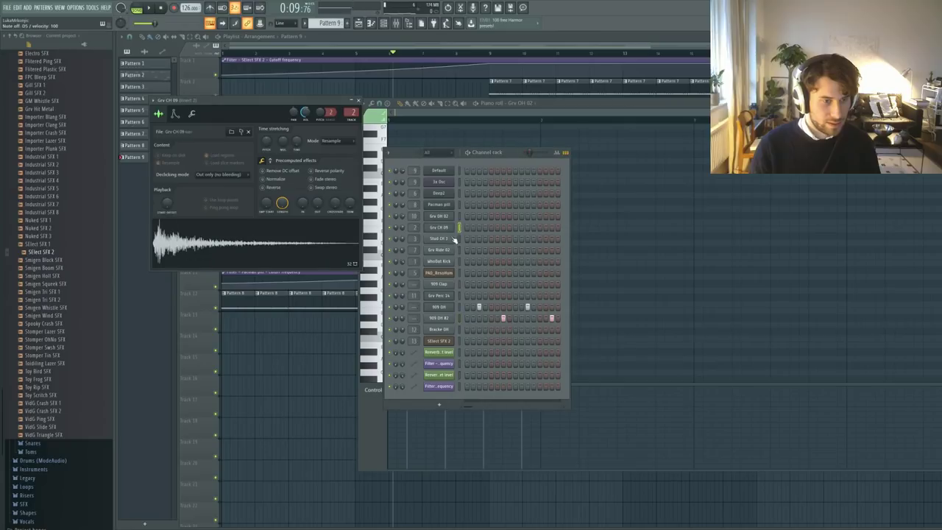
pyautogui.moveTo(467, 229); pyautogui.dragTo(761, 236)
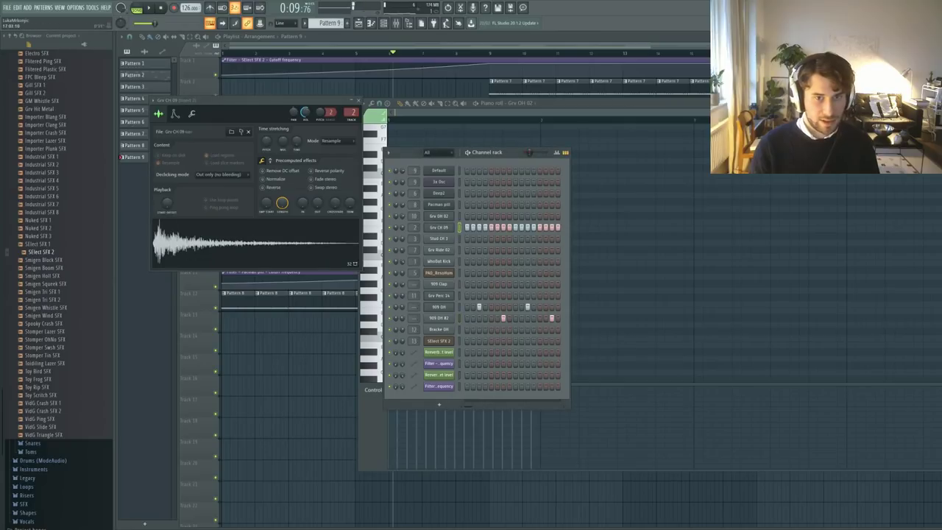
# - Compare the steps of Pattern 1 with Pattern 9 and return to Pattern 9
pyautogui.moveTo(337, 22); pyautogui.dragTo(337, 44)
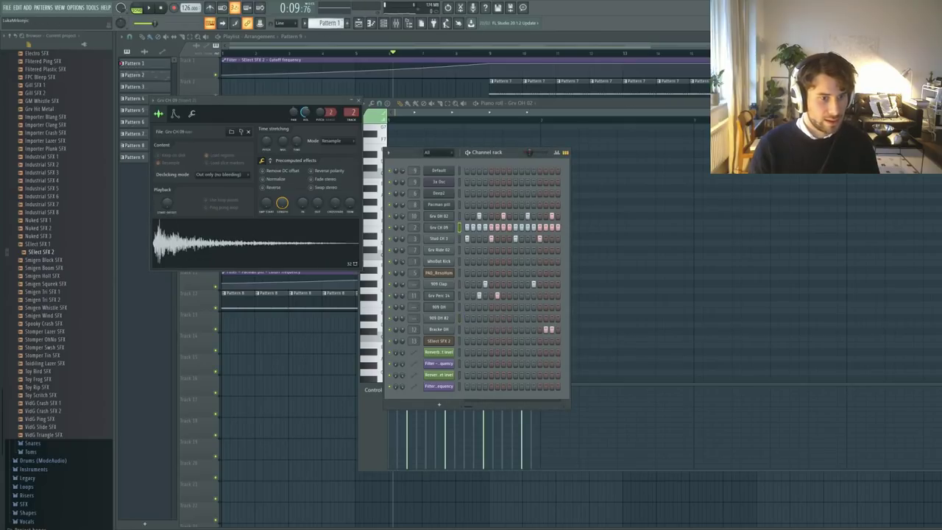
pyautogui.scroll(-20, 329, 23)
pyautogui.scroll(3, 336, 22)
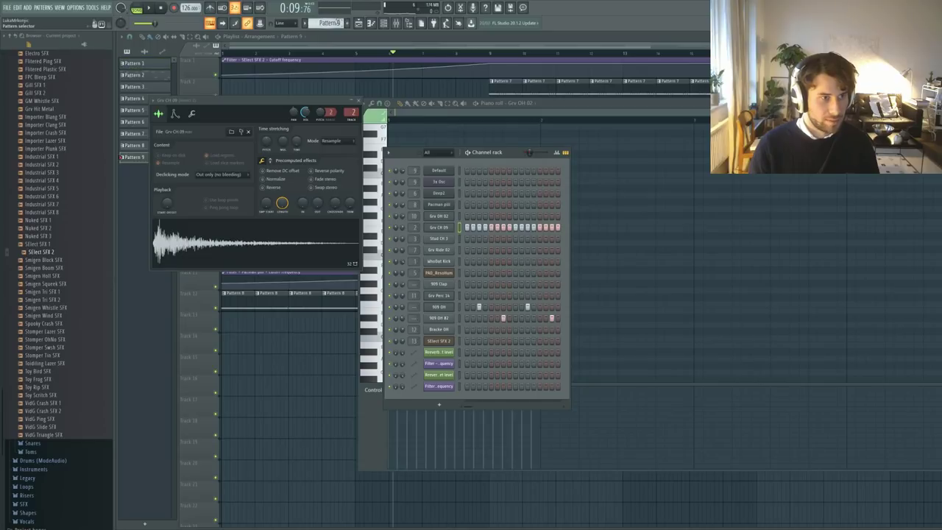
# - In Pattern 9, clear all Grv CH 09 steps and fill every second Grv Ride 02 step, starting at step 1
pyautogui.moveTo(468, 230); pyautogui.dragTo(644, 228)
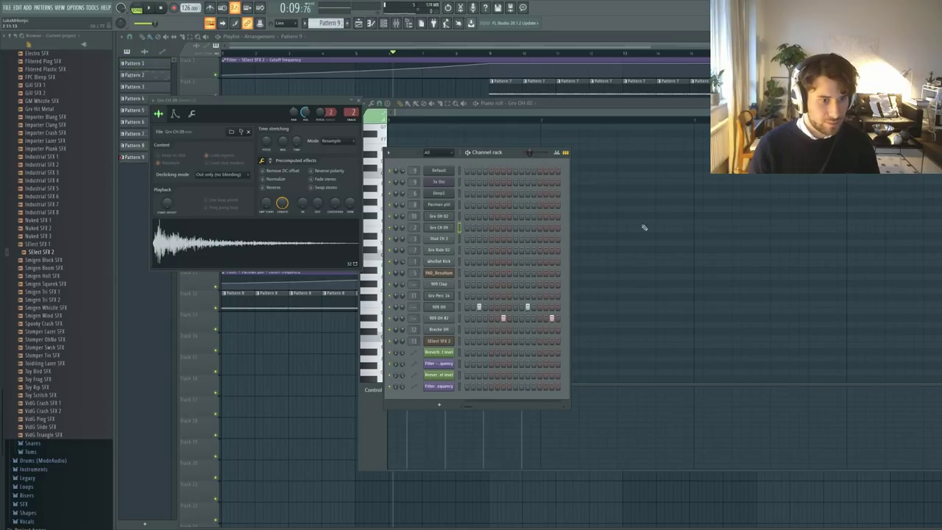
pyautogui.click(440, 251)
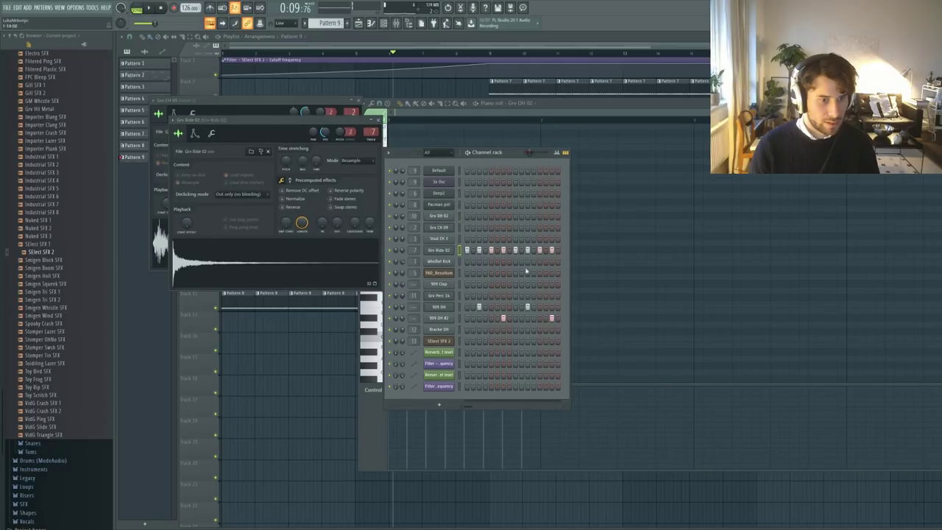
# - Place consecutive Pattern 1 clips on Track 13 from bar 17 onward
pyautogui.moveTo(318, 27); pyautogui.dragTo(317, 59)
pyautogui.press('F12')
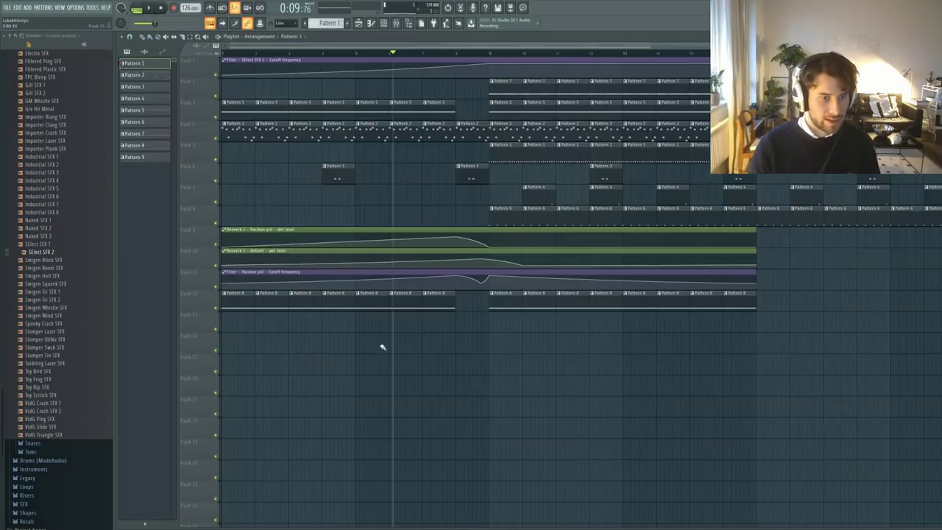
pyautogui.moveTo(778, 328); pyautogui.dragTo(941, 328)
# - Continue the Pattern 8 clips on Track 12 from bar 17 through bar 24
pyautogui.press('space')
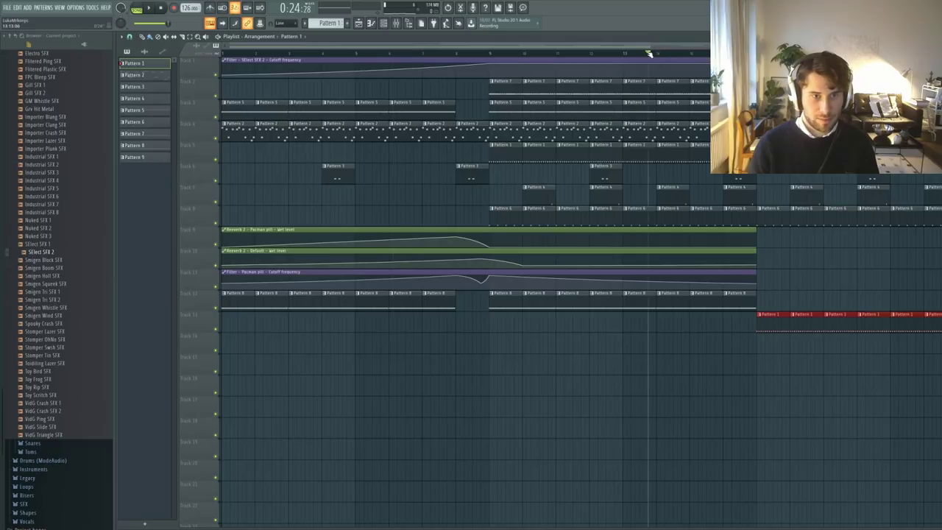
pyautogui.click(725, 302)
pyautogui.moveTo(765, 298); pyautogui.dragTo(934, 297)
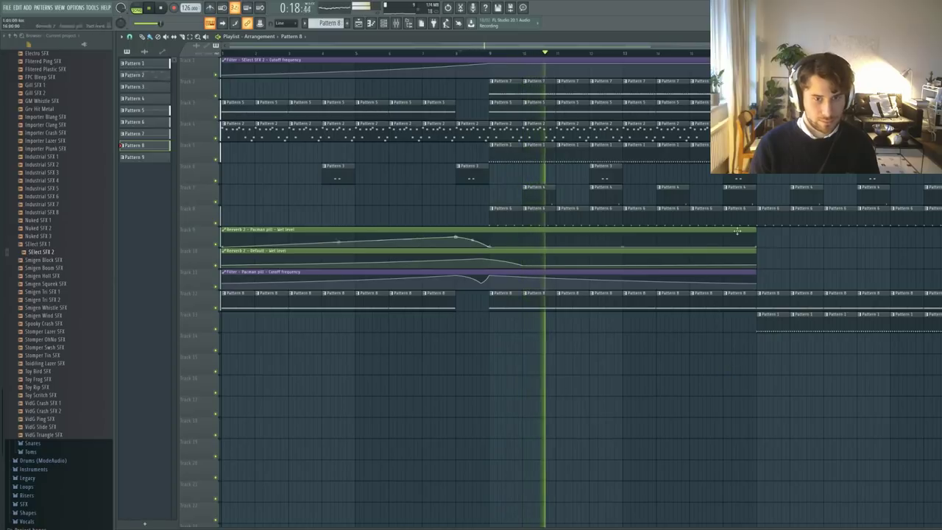
# - Remove the Pattern 6 clip in bar 16 on Track 8 and move the playback position to about bar 15
pyautogui.moveTo(754, 213); pyautogui.dragTo(738, 219)
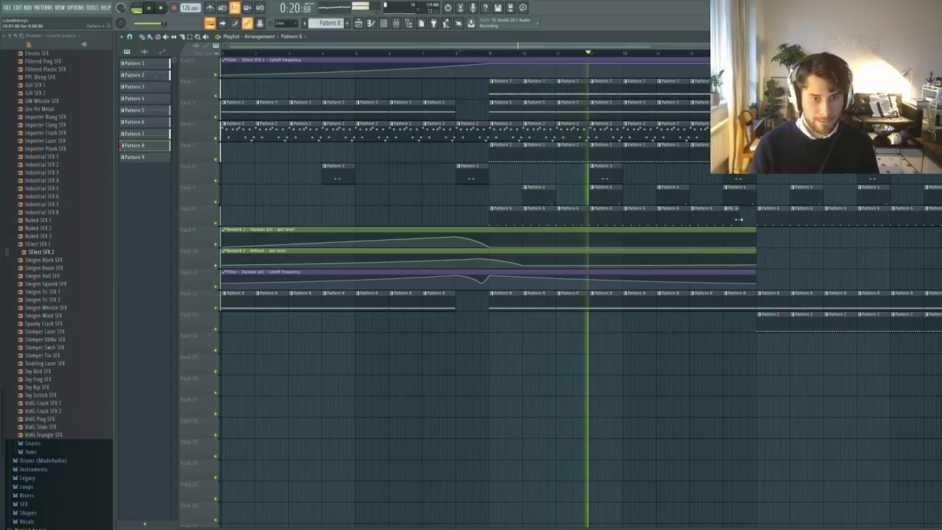
pyautogui.click(753, 284)
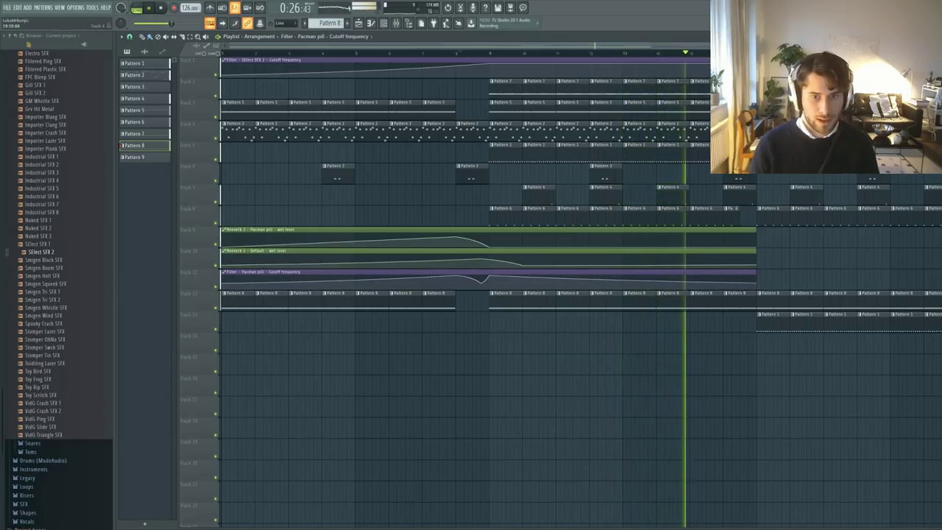
pyautogui.press('space')
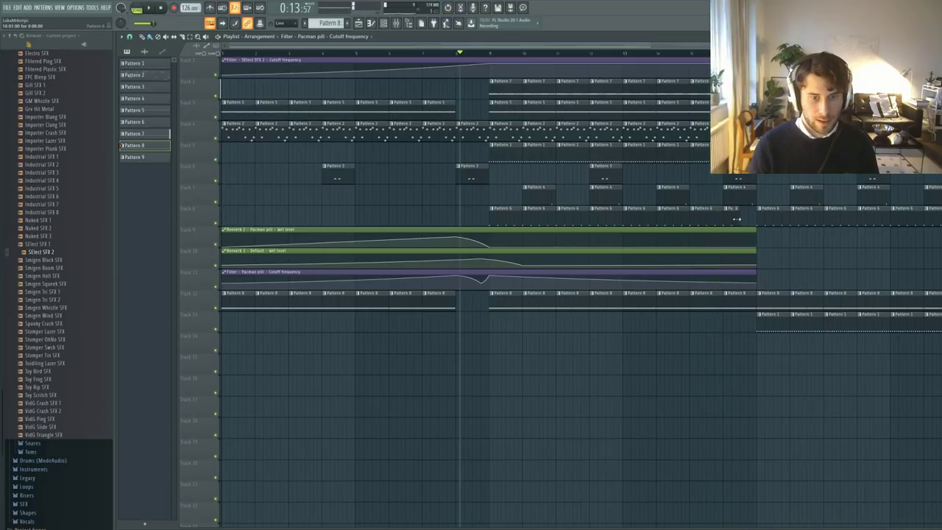
pyautogui.click(690, 54)
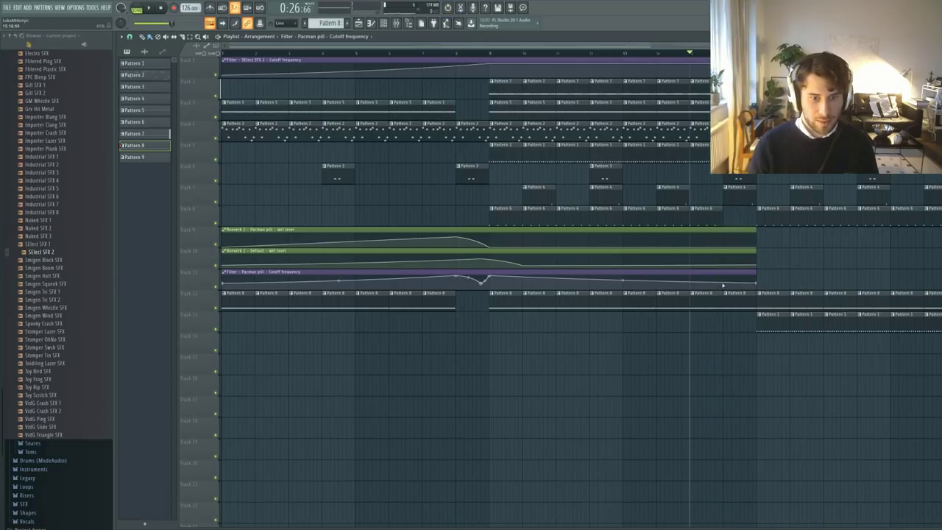
# - Extend the Pacman pill filter cutoff automation past bar 17, raise it through bar 16, drop it at bar 17, and play the transition
pyautogui.moveTo(752, 270); pyautogui.dragTo(941, 271)
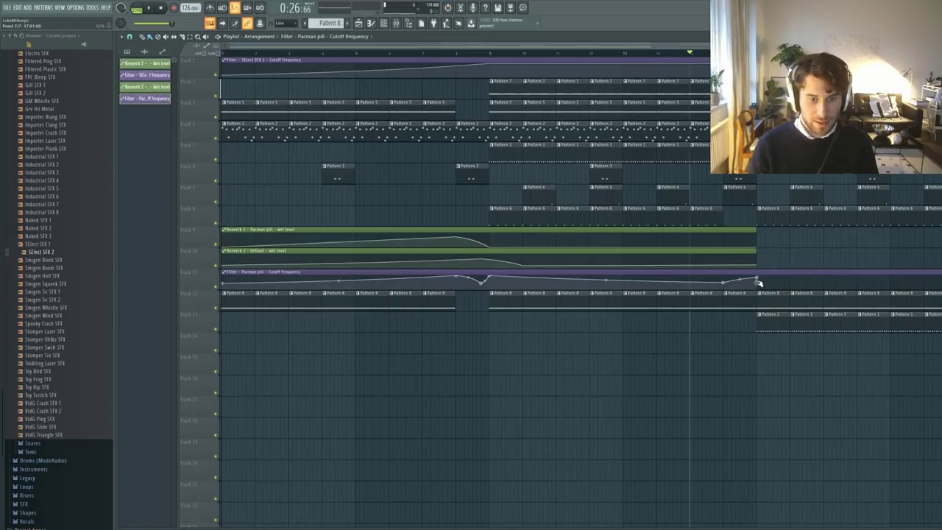
pyautogui.press('space')
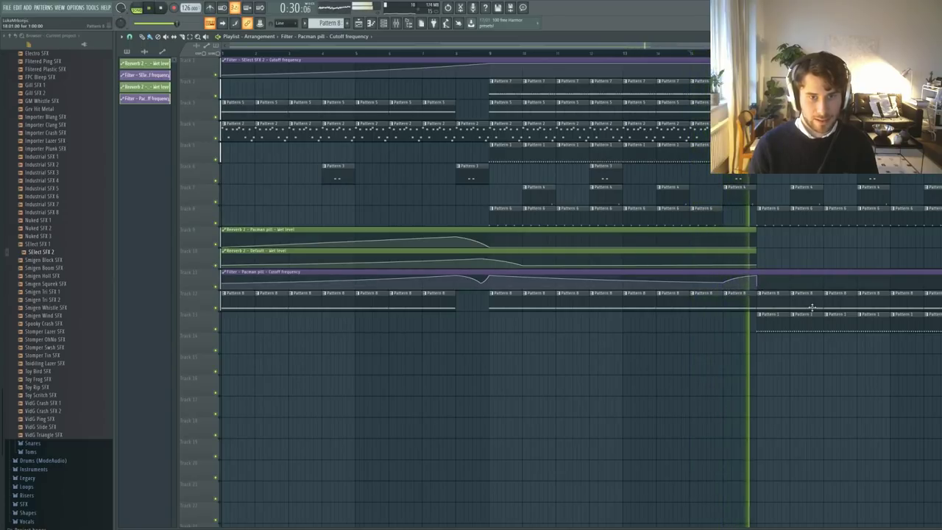
pyautogui.press('space')
# - Check Pattern 1's Grv Perc 14 and 909 Clap channels and remove the Pattern 1 clips from Track 13
pyautogui.doubleClick(780, 329)
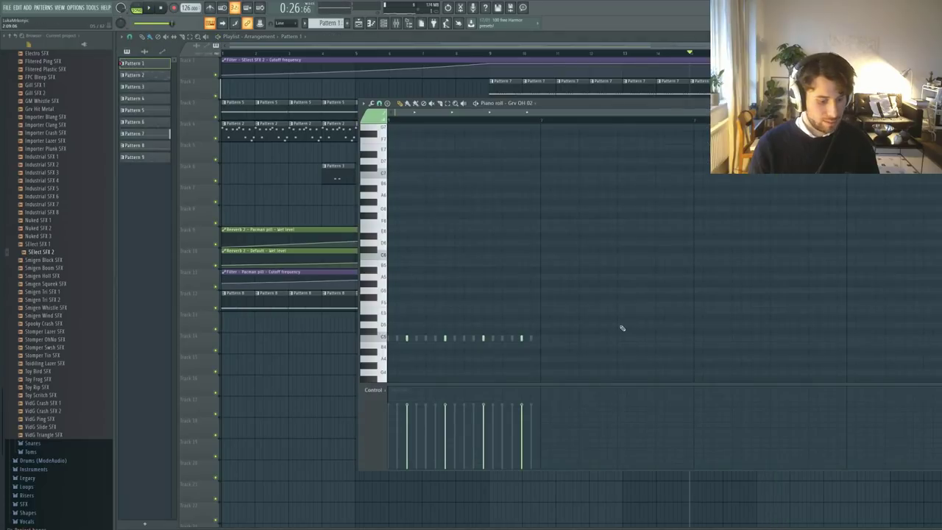
pyautogui.press('F6')
pyautogui.click(445, 295)
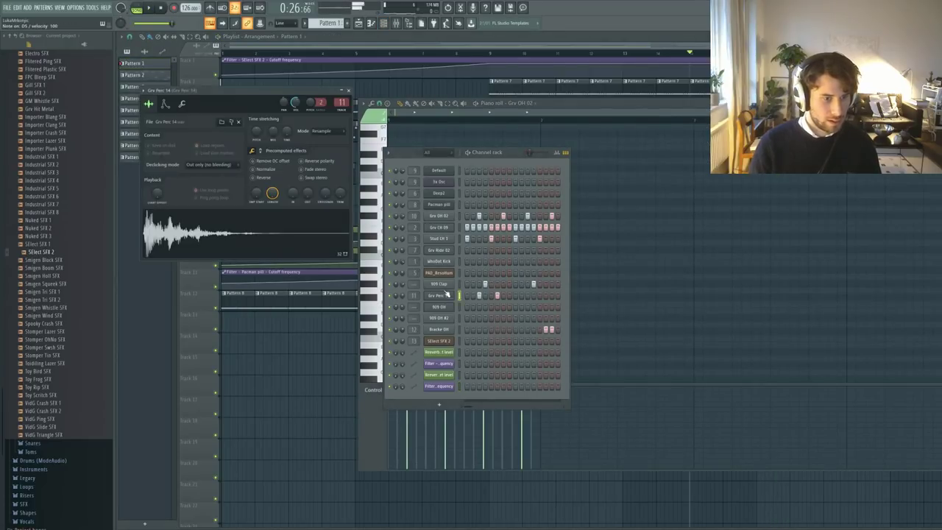
pyautogui.click(445, 285)
pyautogui.press('F12')
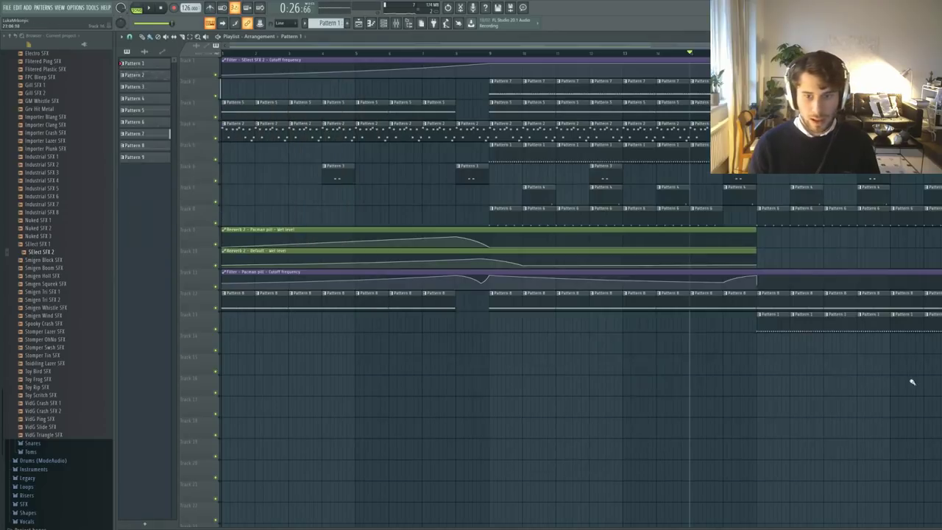
pyautogui.rightClick(781, 322)
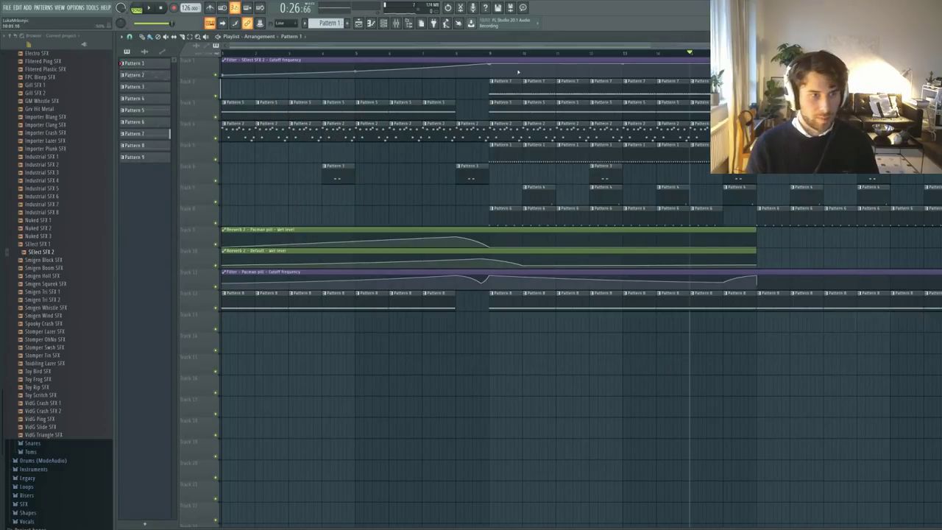
# - Select Pattern 9 and place its clips on Track 13 from bar 17 through bar 24
pyautogui.doubleClick(538, 194)
pyautogui.press('KP_Add')
pyautogui.press('KP_Add')
pyautogui.press('KP_Add')
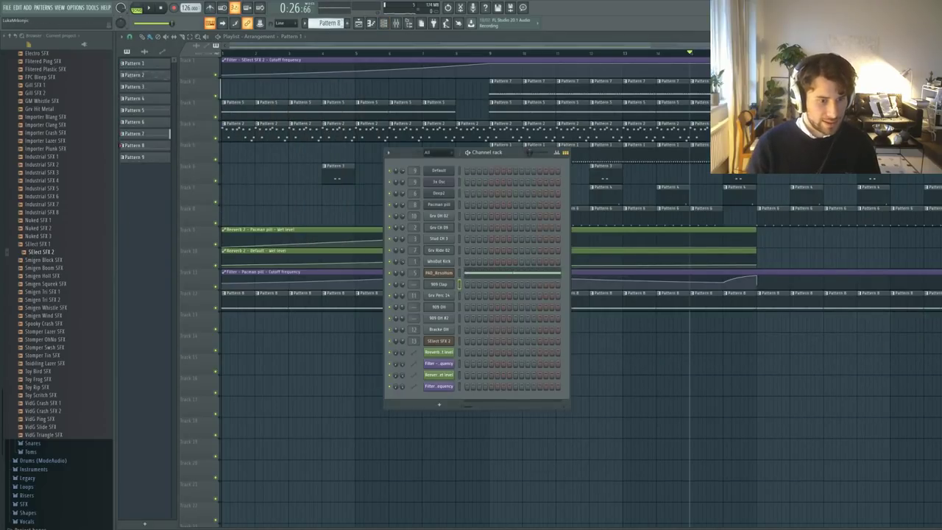
pyautogui.press('space')
pyautogui.moveTo(762, 322)
pyautogui.mouseDown()
pyautogui.moveTo(858, 334)
pyautogui.moveTo(937, 326)
pyautogui.mouseUp()
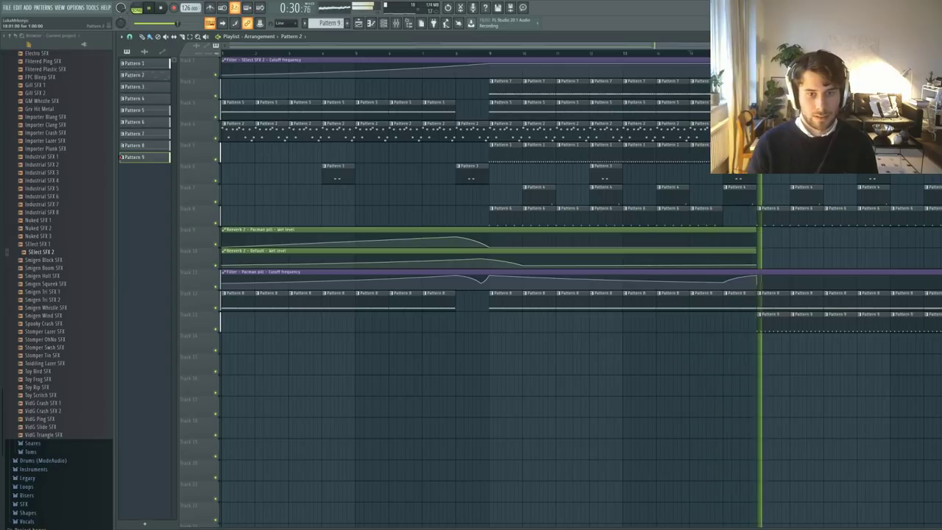
# - Automate the Pacman pill's filter cutoff and reverb wet level to rise from bar 17 to the end of bar 24, and play the section
pyautogui.click(688, 53)
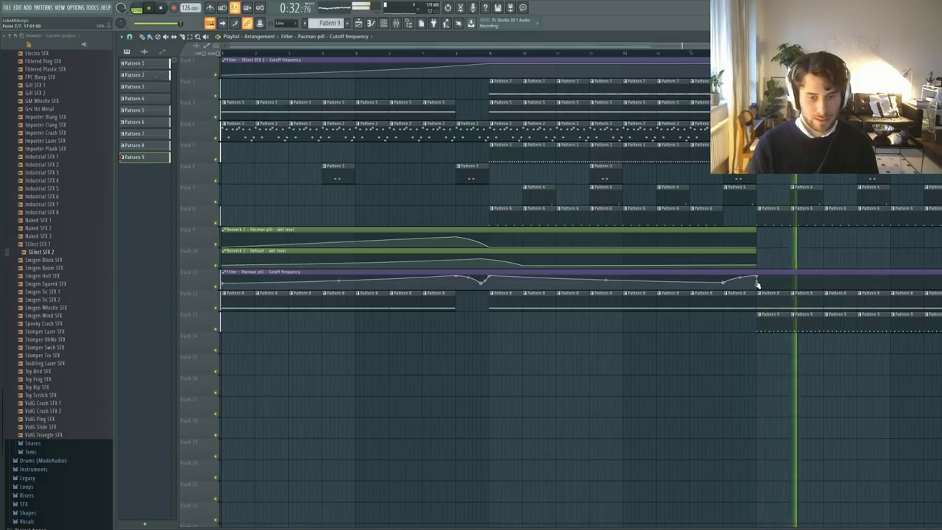
pyautogui.scroll(-2, 762, 285)
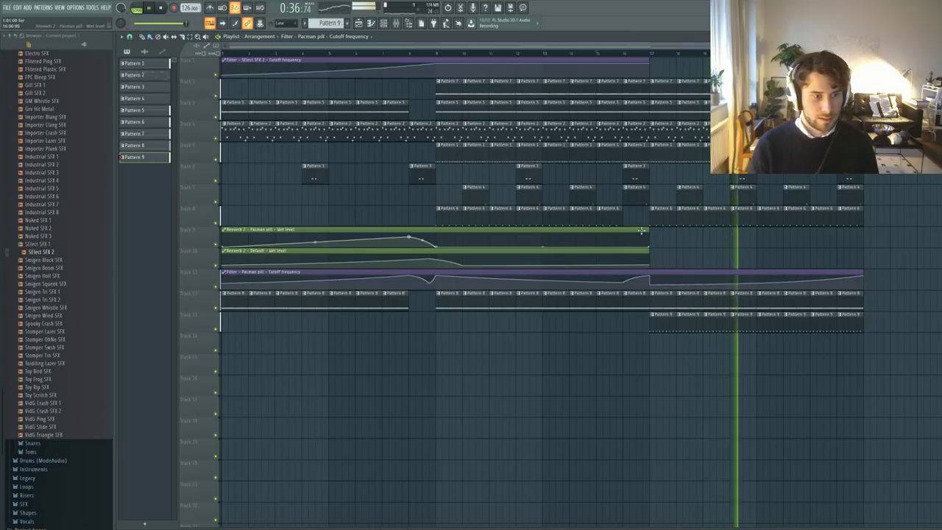
pyautogui.moveTo(649, 236); pyautogui.dragTo(863, 236)
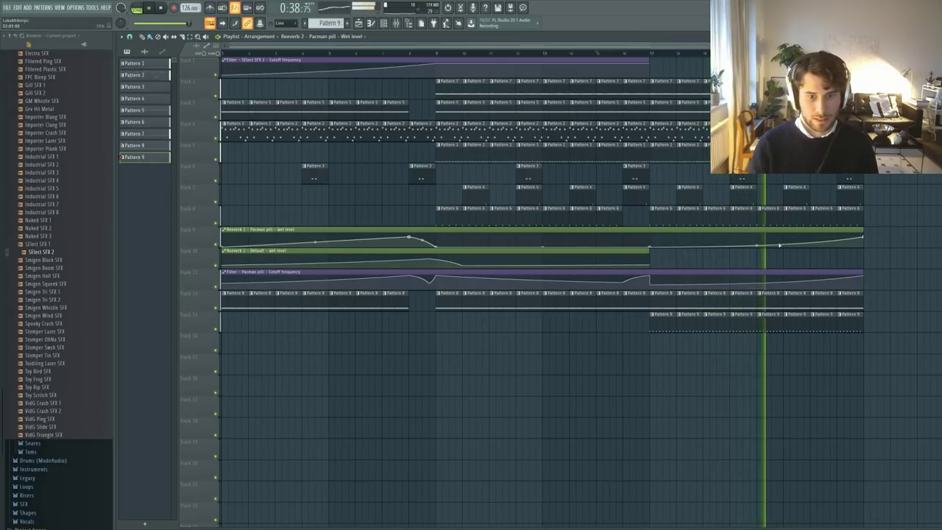
pyautogui.moveTo(756, 245); pyautogui.dragTo(756, 242)
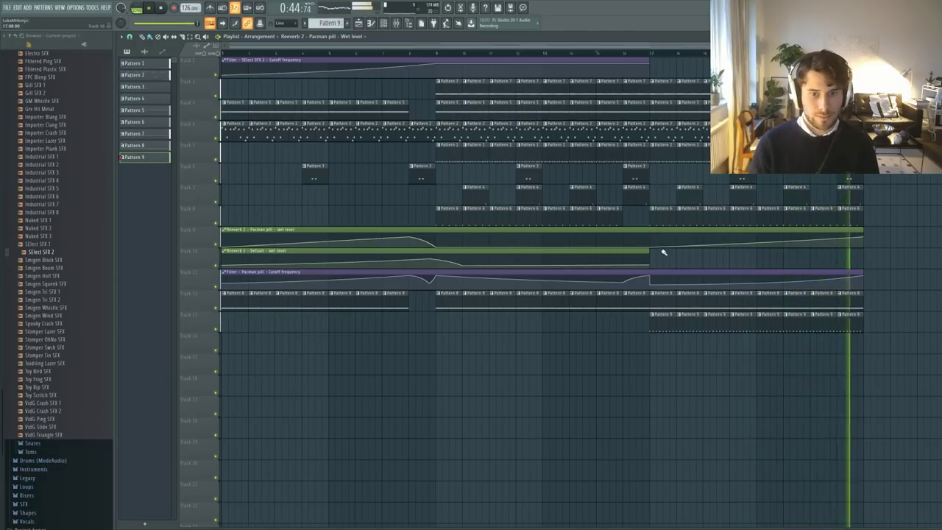
pyautogui.press('space')
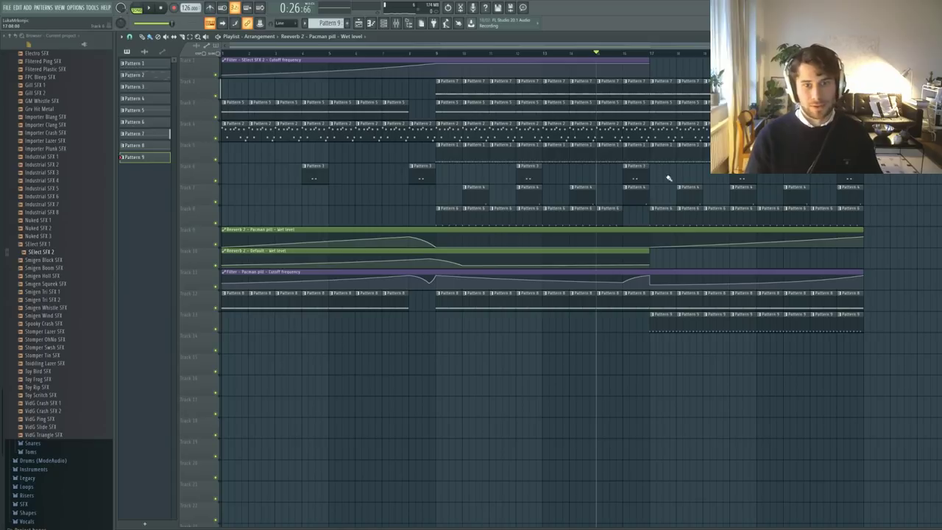
# - Open Pattern 5 in the piano roll to review its SElect SFX 2 notes
pyautogui.doubleClick(606, 114)
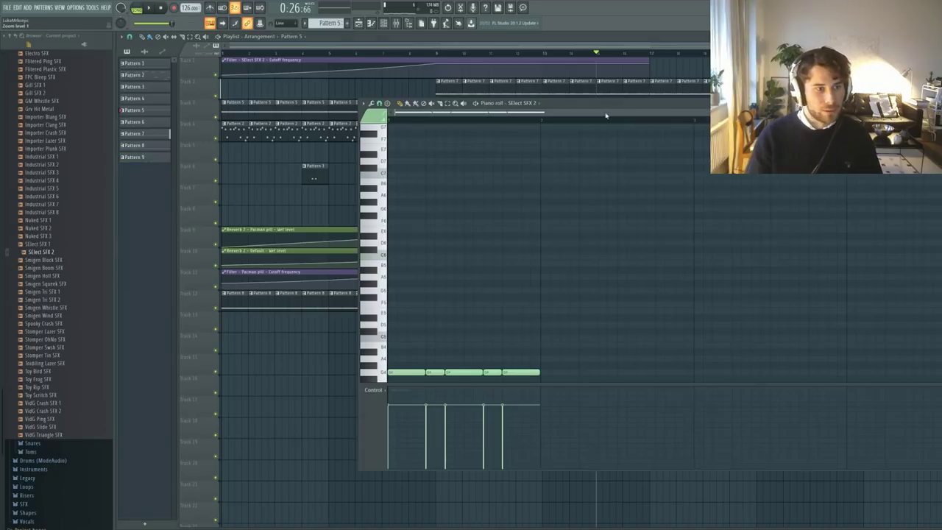
pyautogui.doubleClick(522, 91)
pyautogui.click(318, 193)
# - Play Pattern 1 on its own in pattern mode, examine its Grv Perc 14 channel, and return to the arrangement
pyautogui.doubleClick(536, 155)
pyautogui.click(137, 9)
pyautogui.press('F6')
pyautogui.press('space')
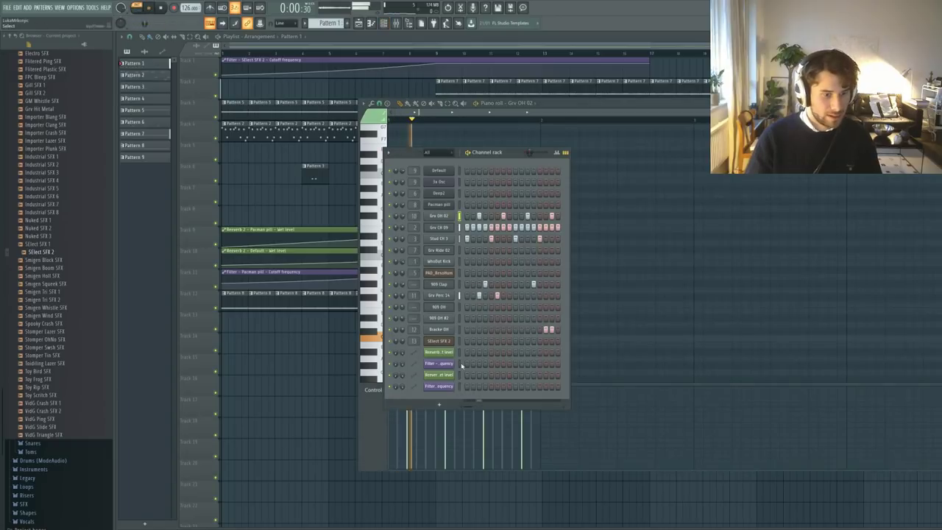
pyautogui.press('space')
pyautogui.click(441, 296)
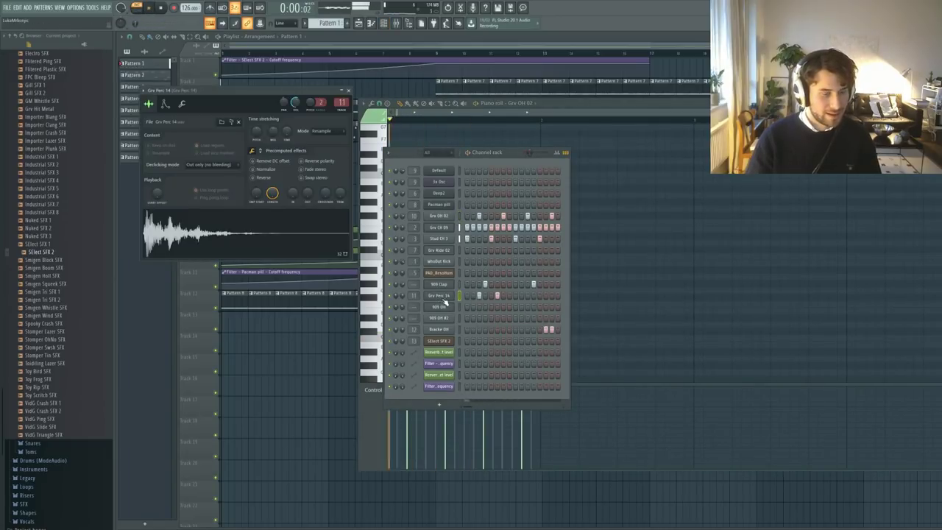
pyautogui.press('space')
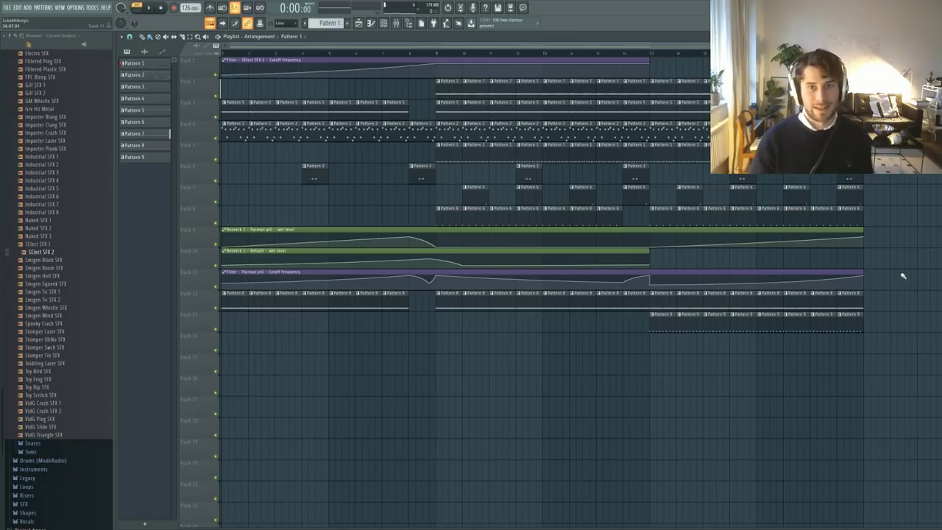
pyautogui.moveTo(861, 289)
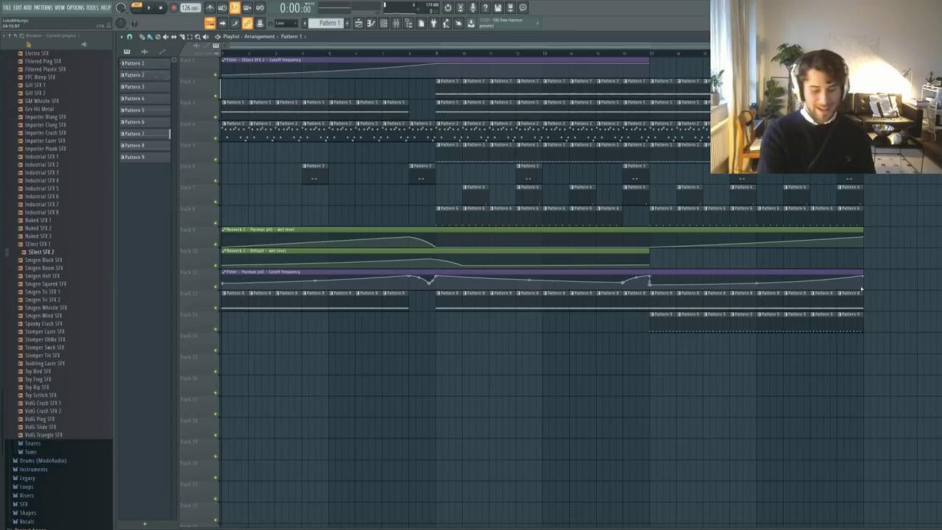